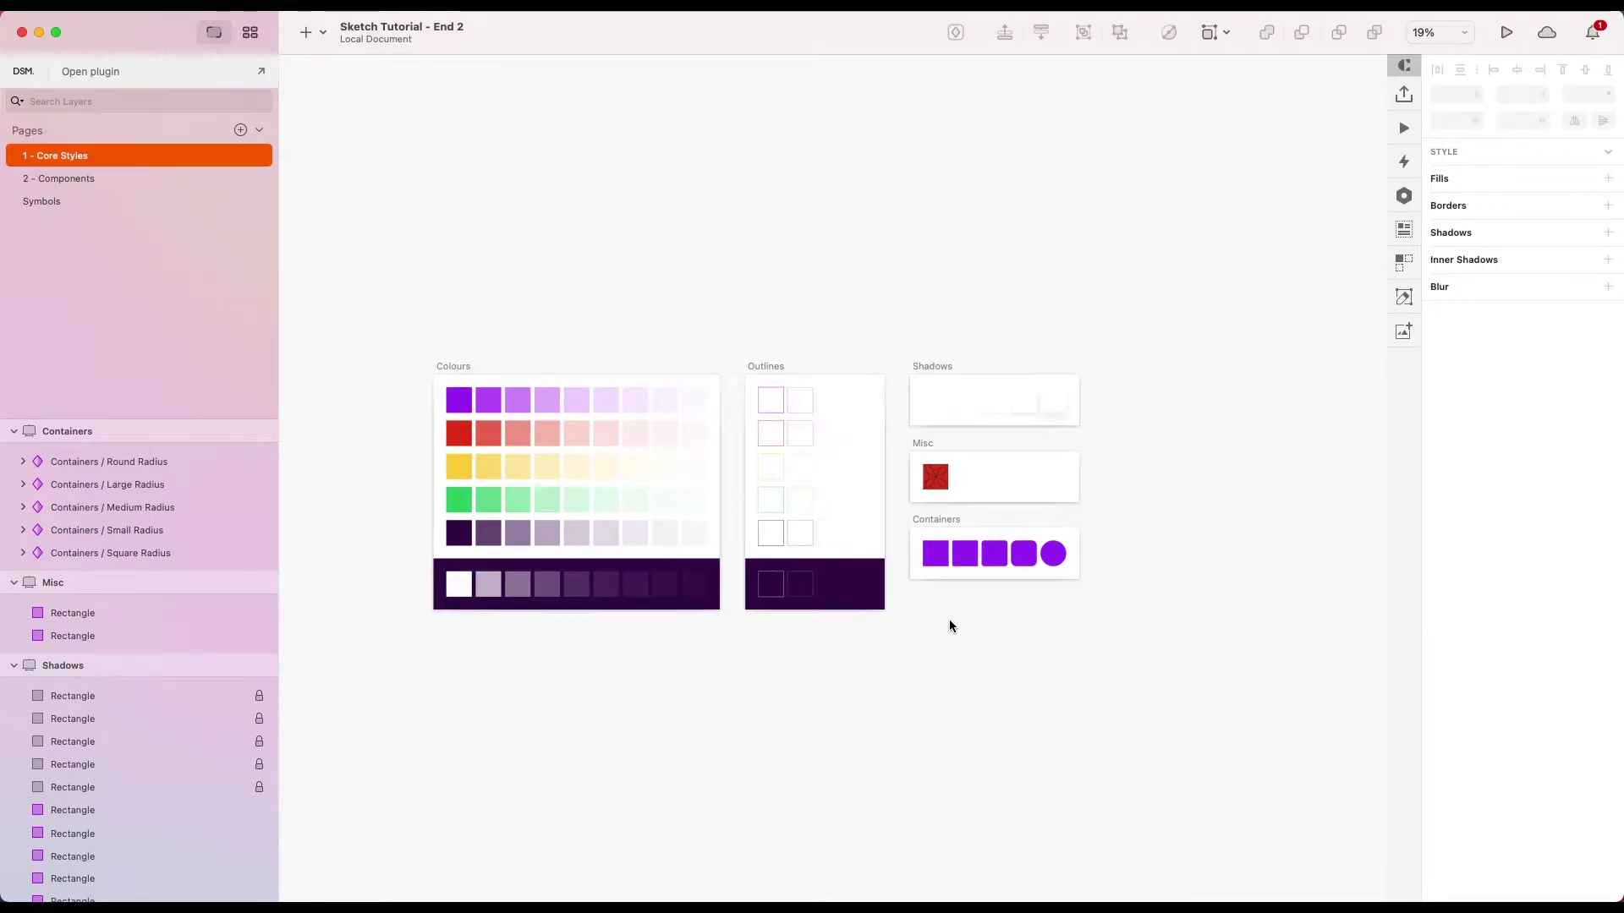
Examine the finished Shadows, Misc and Containers artboards and the Small Radius container's outline, fill and shadow overrides
scroll(1062, 444, "up", 5)
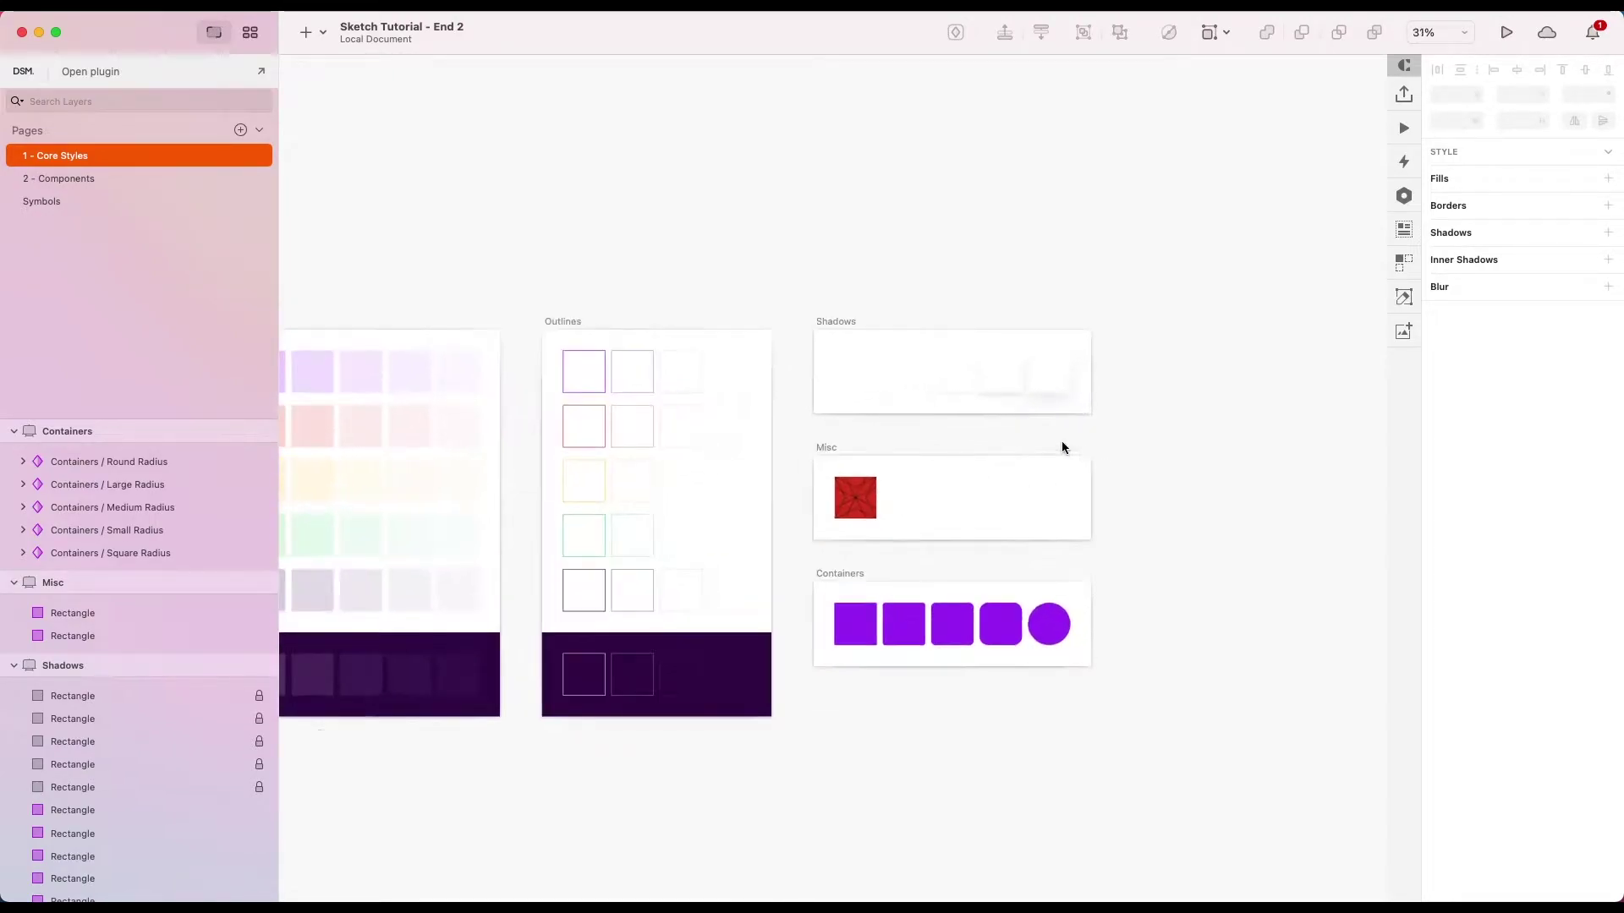
scroll(1063, 441, "down", 3)
scroll(1062, 441, "left", 3)
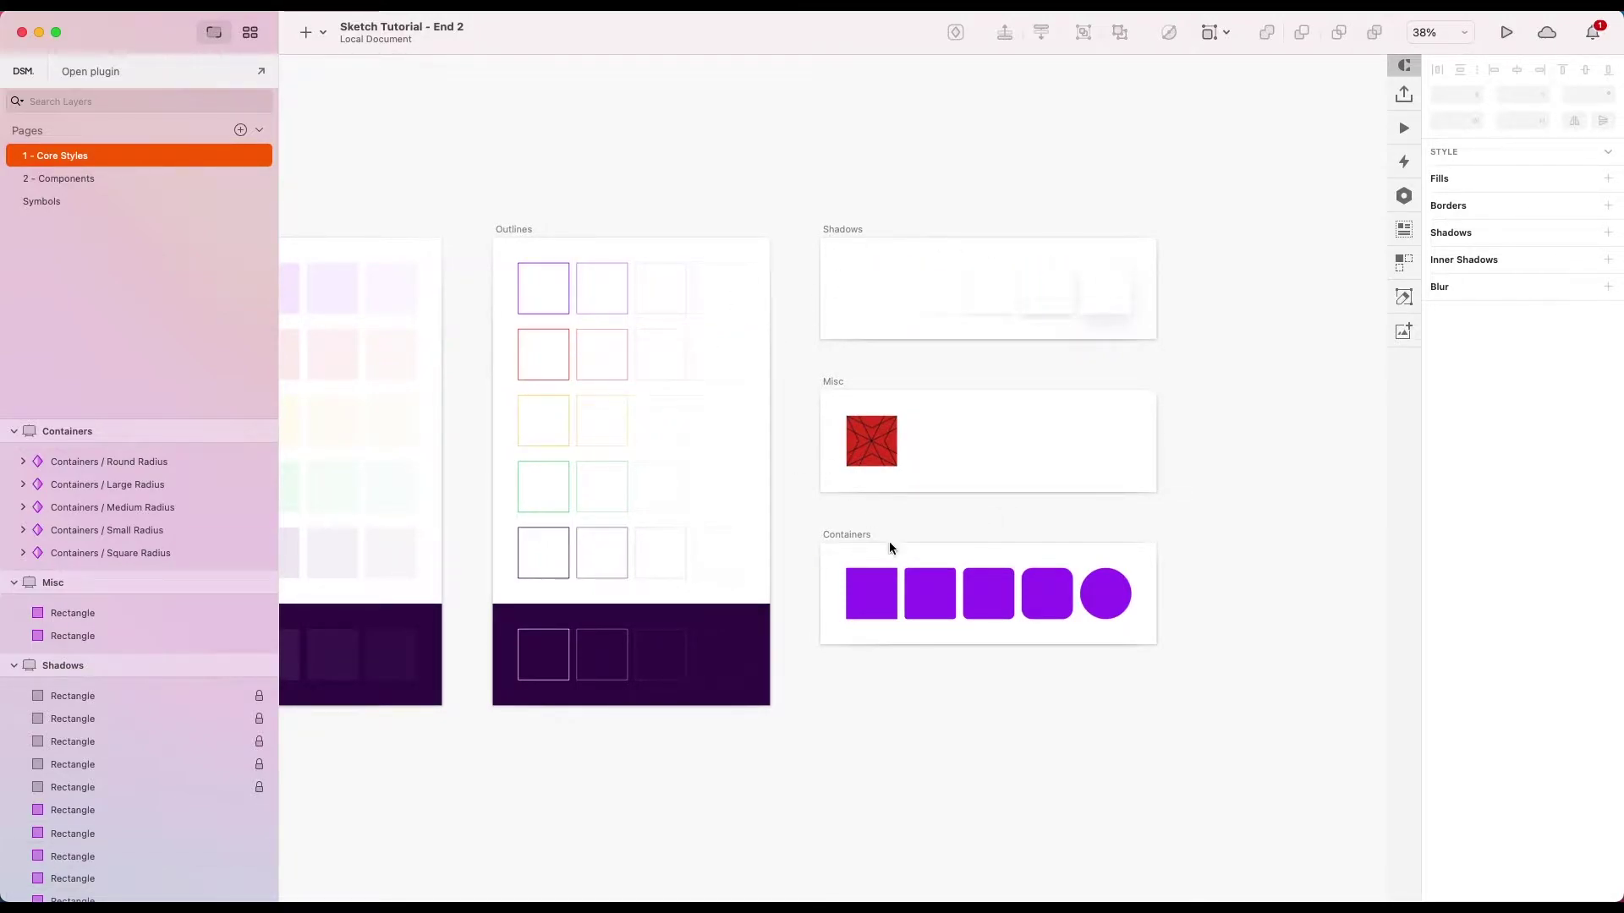
scroll(945, 590, "up", 3)
scroll(945, 589, "up", 2)
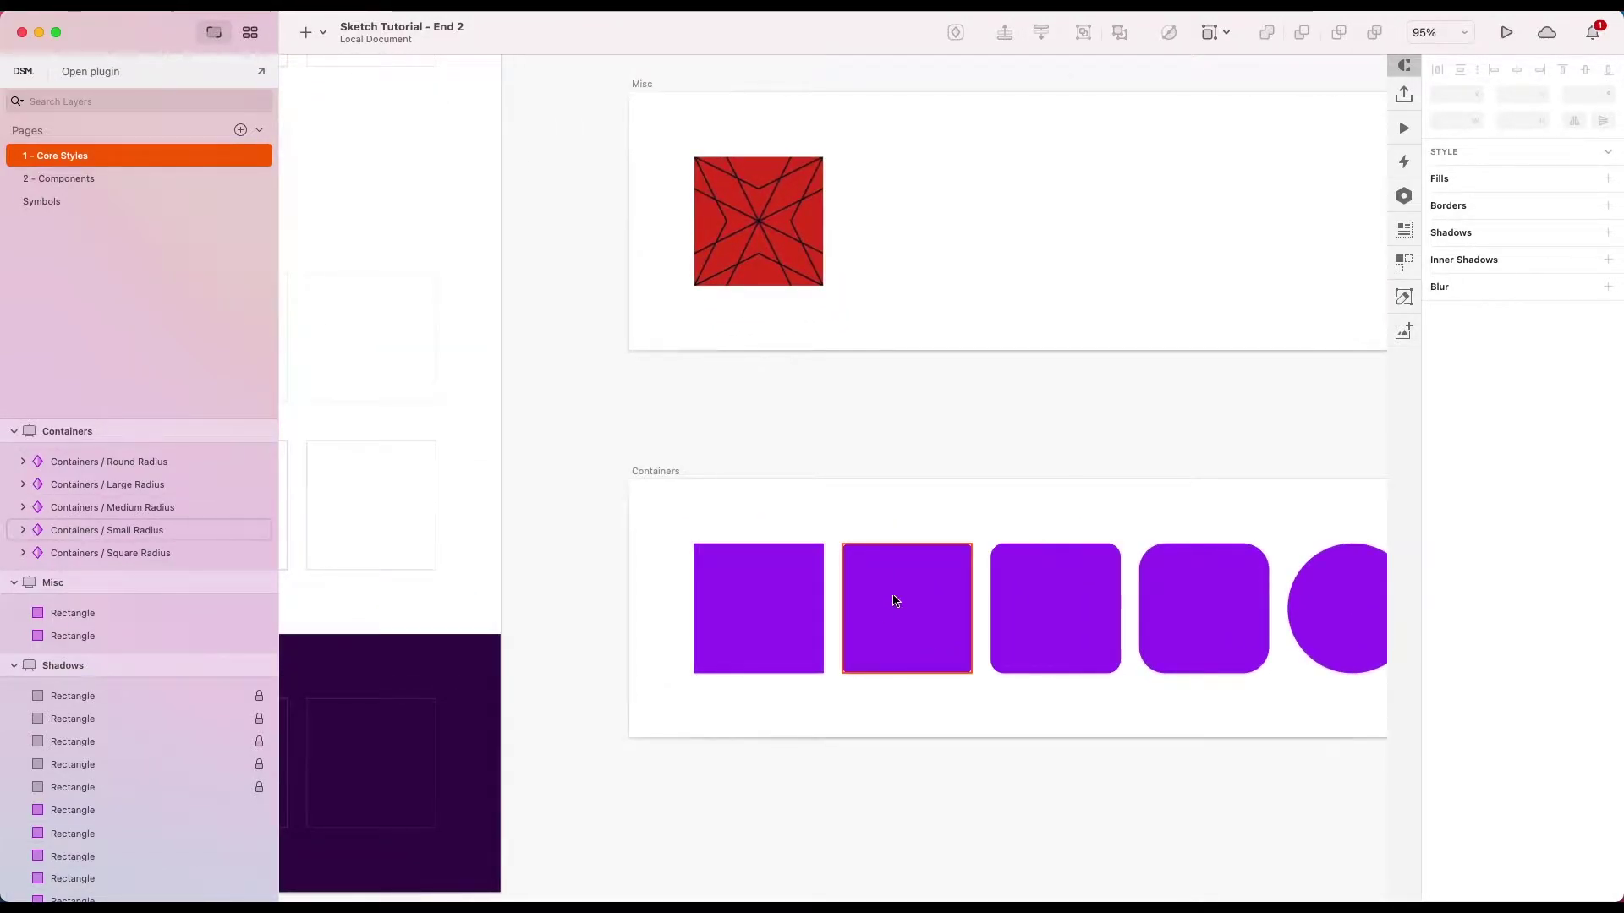
left_click(935, 649)
scroll(930, 647, "down", 3)
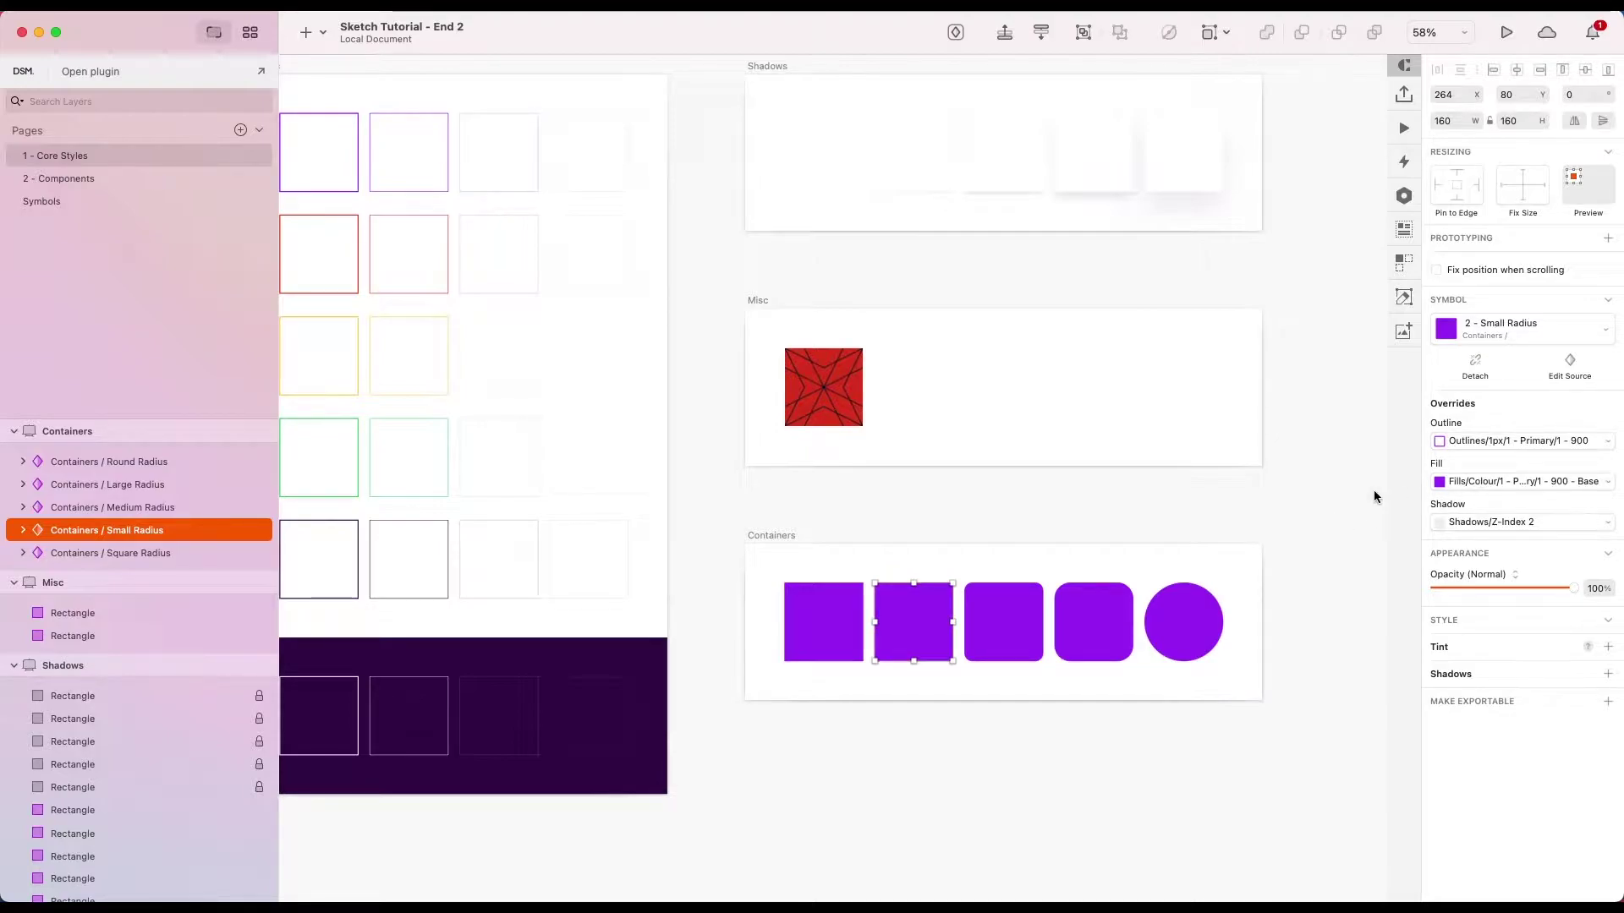
scroll(1370, 497, "up", 2)
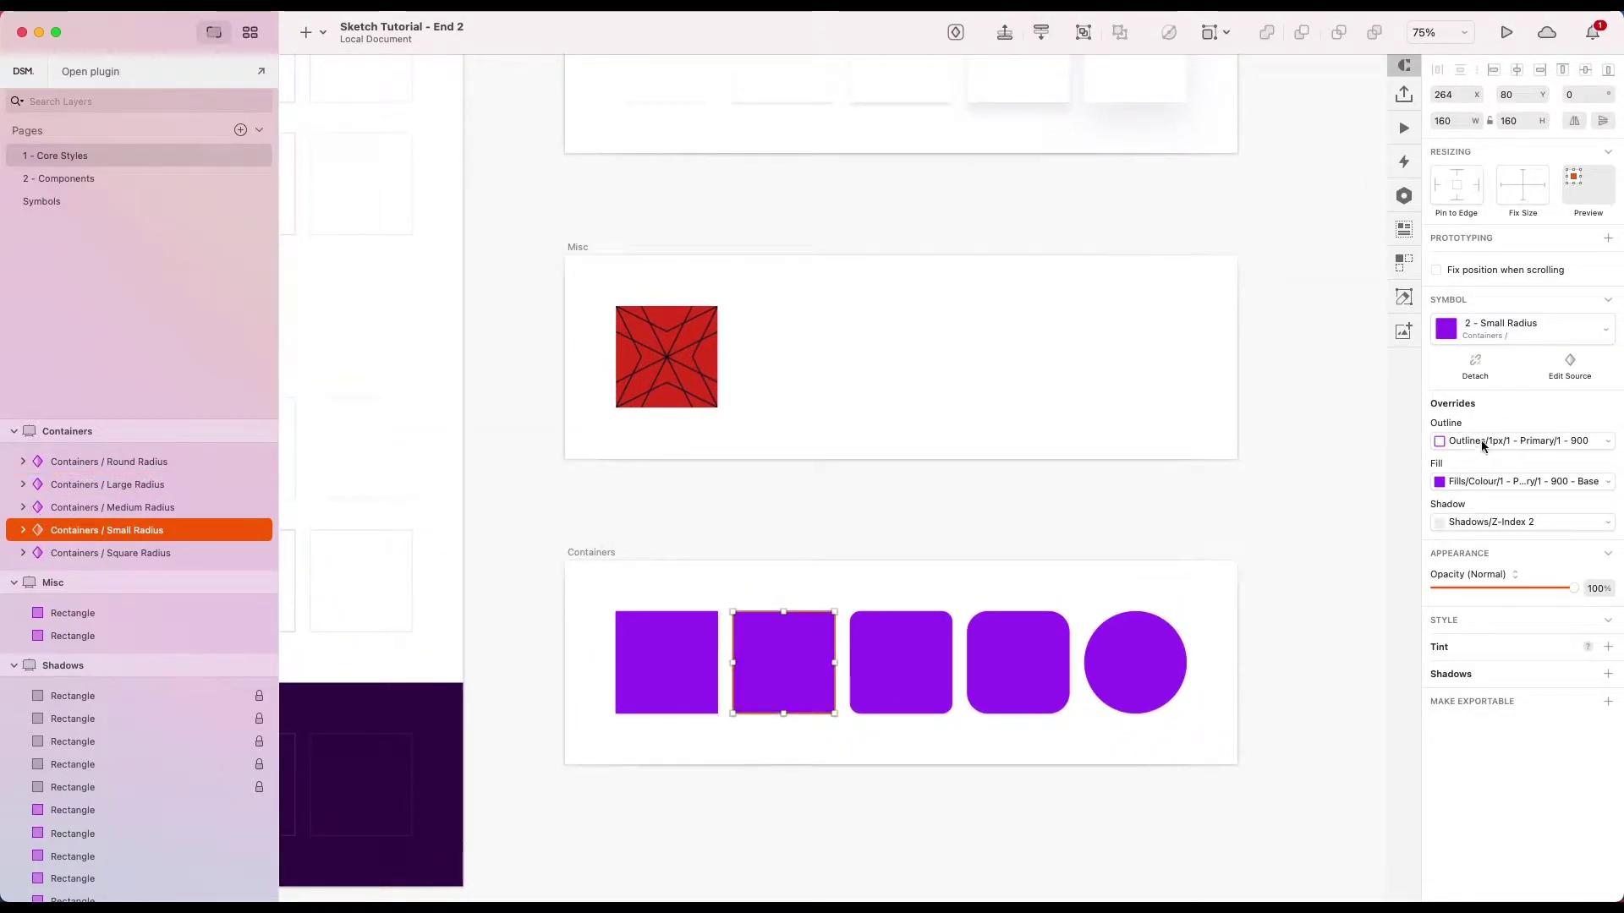
scroll(1260, 480, "down", 3)
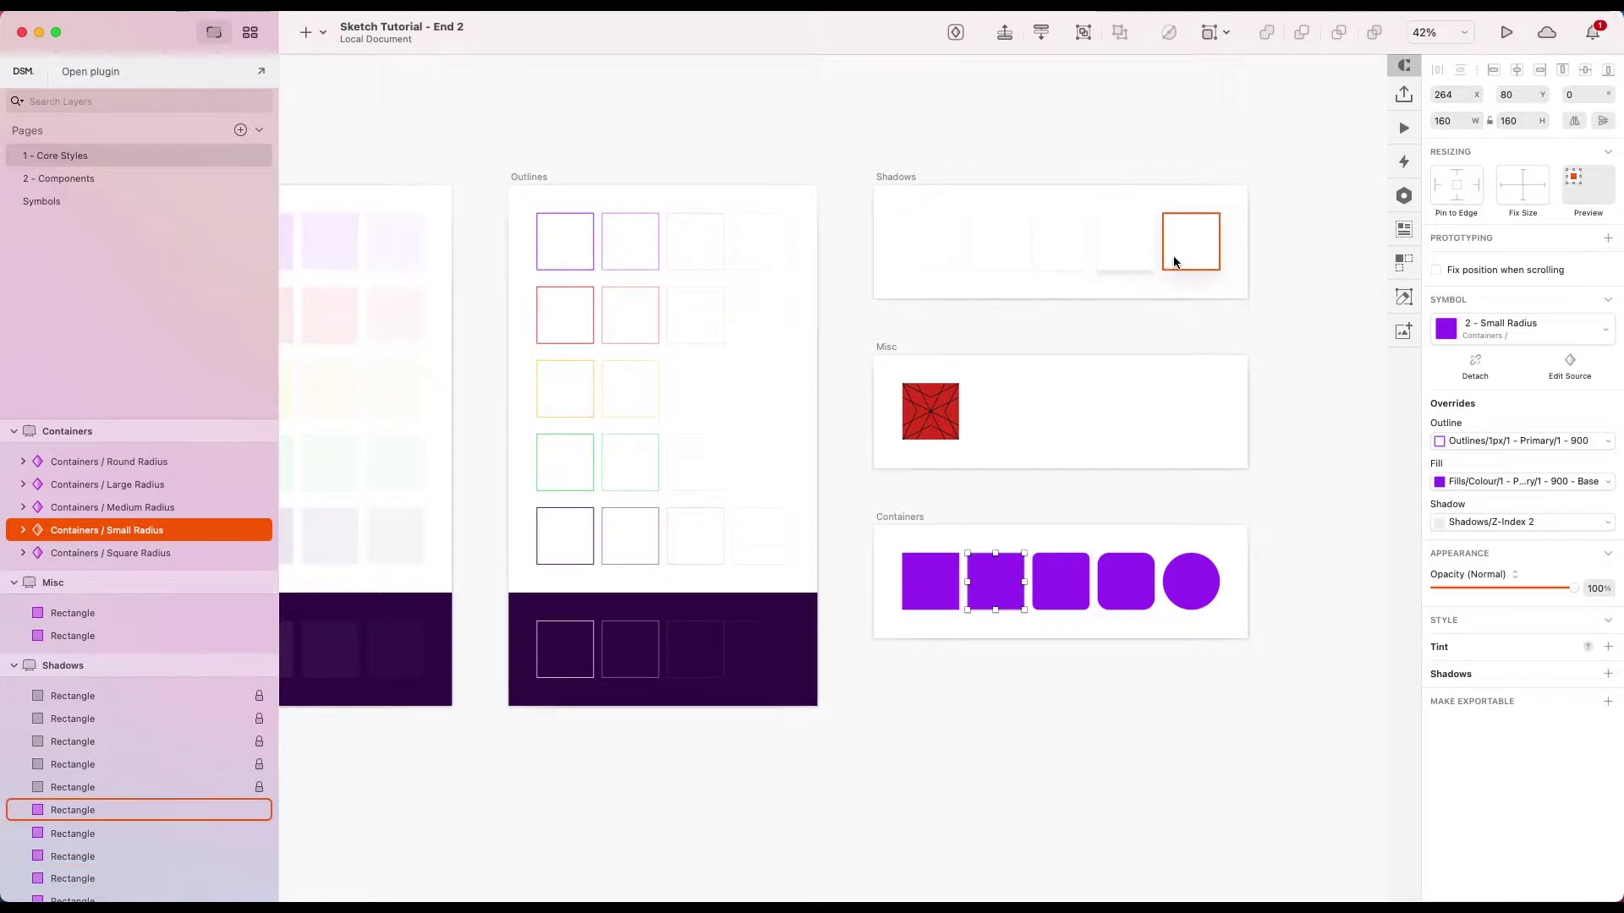
scroll(1245, 576, "up", 3)
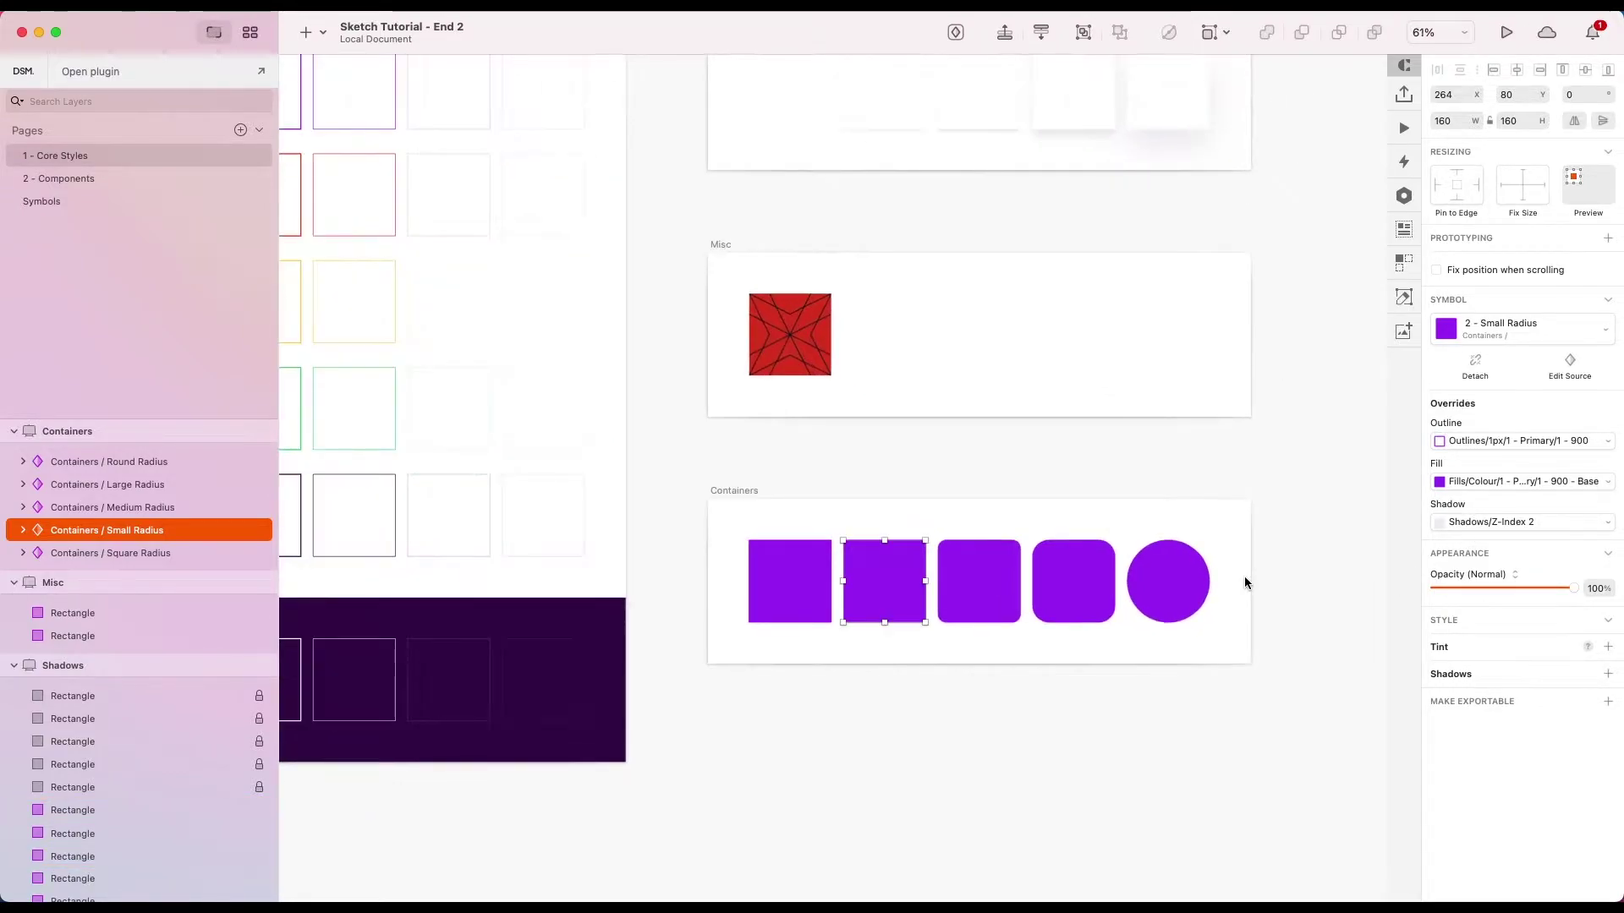
scroll(1245, 576, "down", 2)
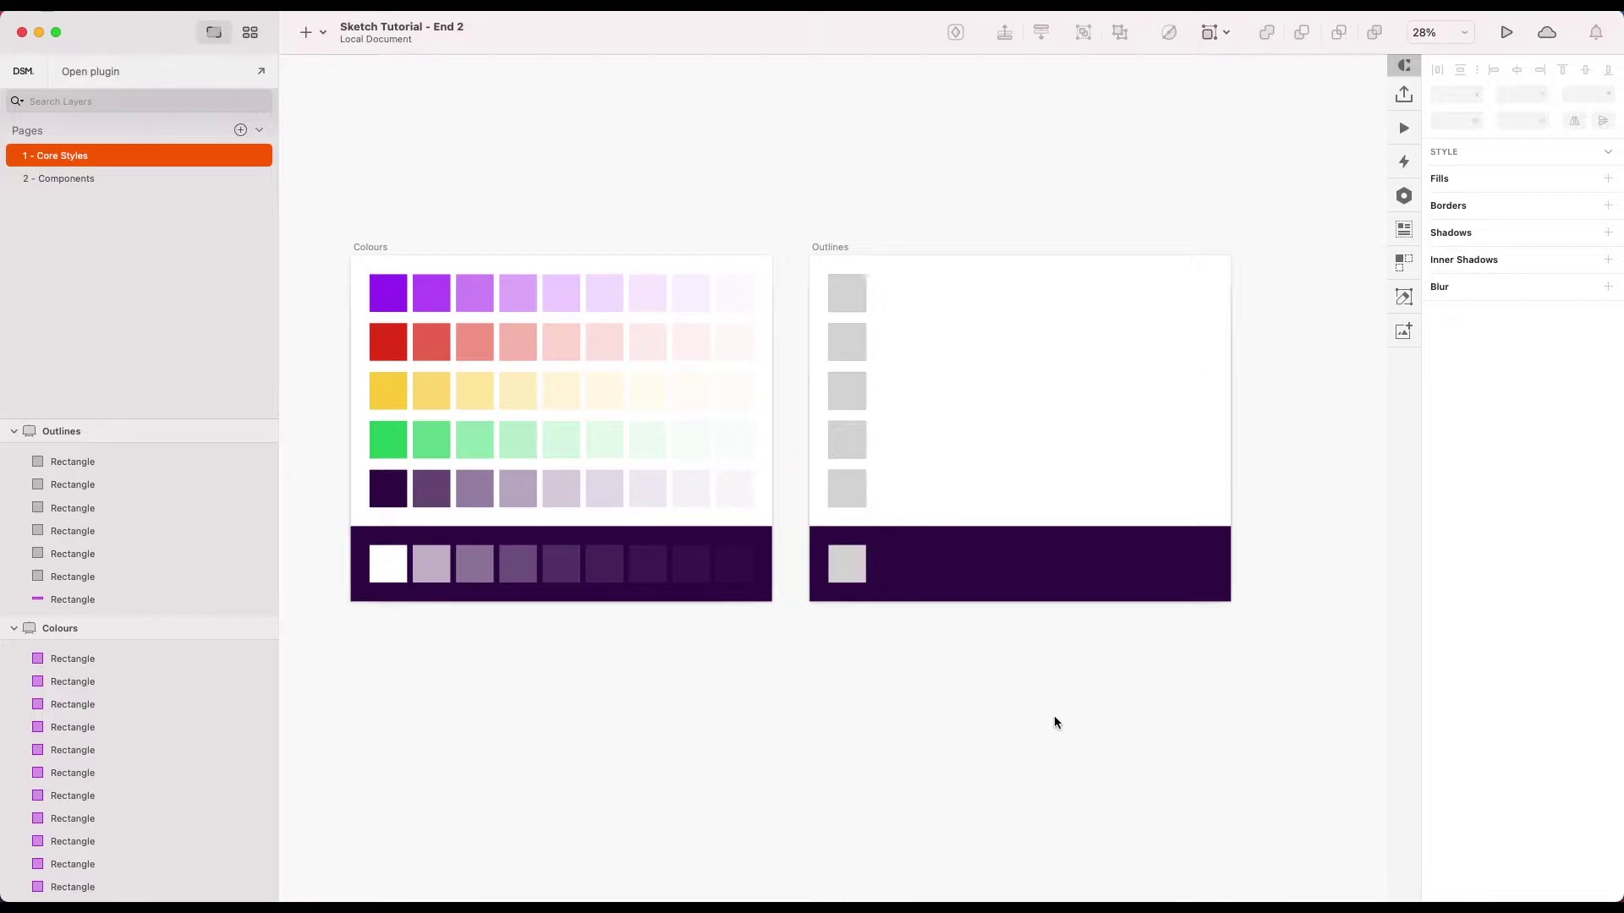
Inspect the grey placeholder squares on the Outlines artboard one by one
left_click(847, 298)
left_click(845, 336)
left_click(841, 385)
left_click(841, 441)
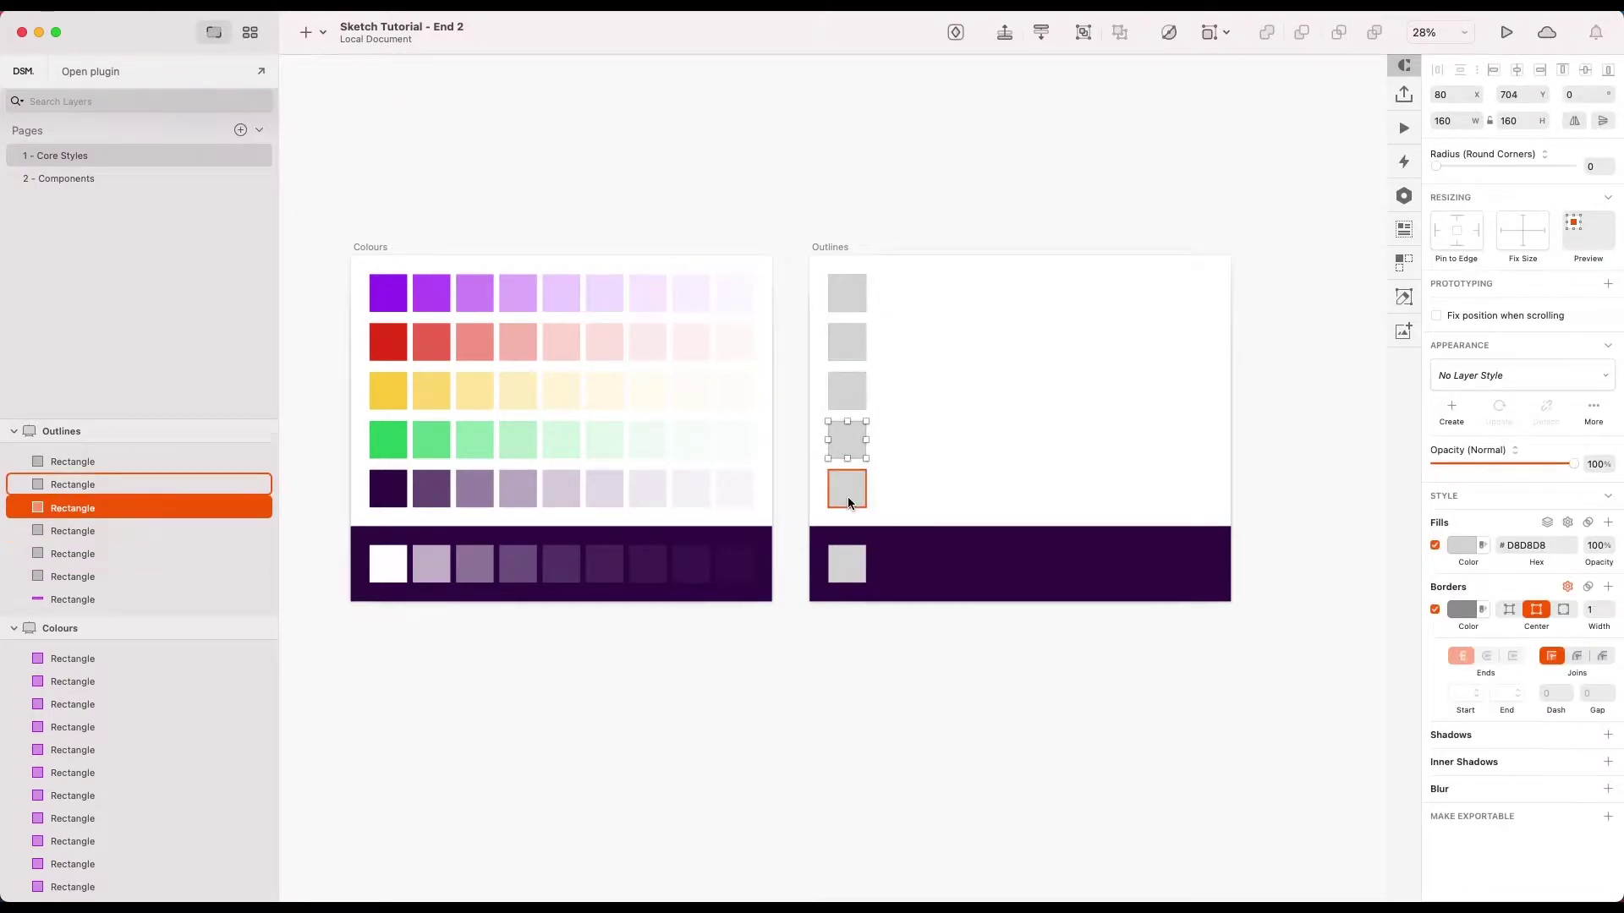
left_click(846, 492)
left_click(838, 555)
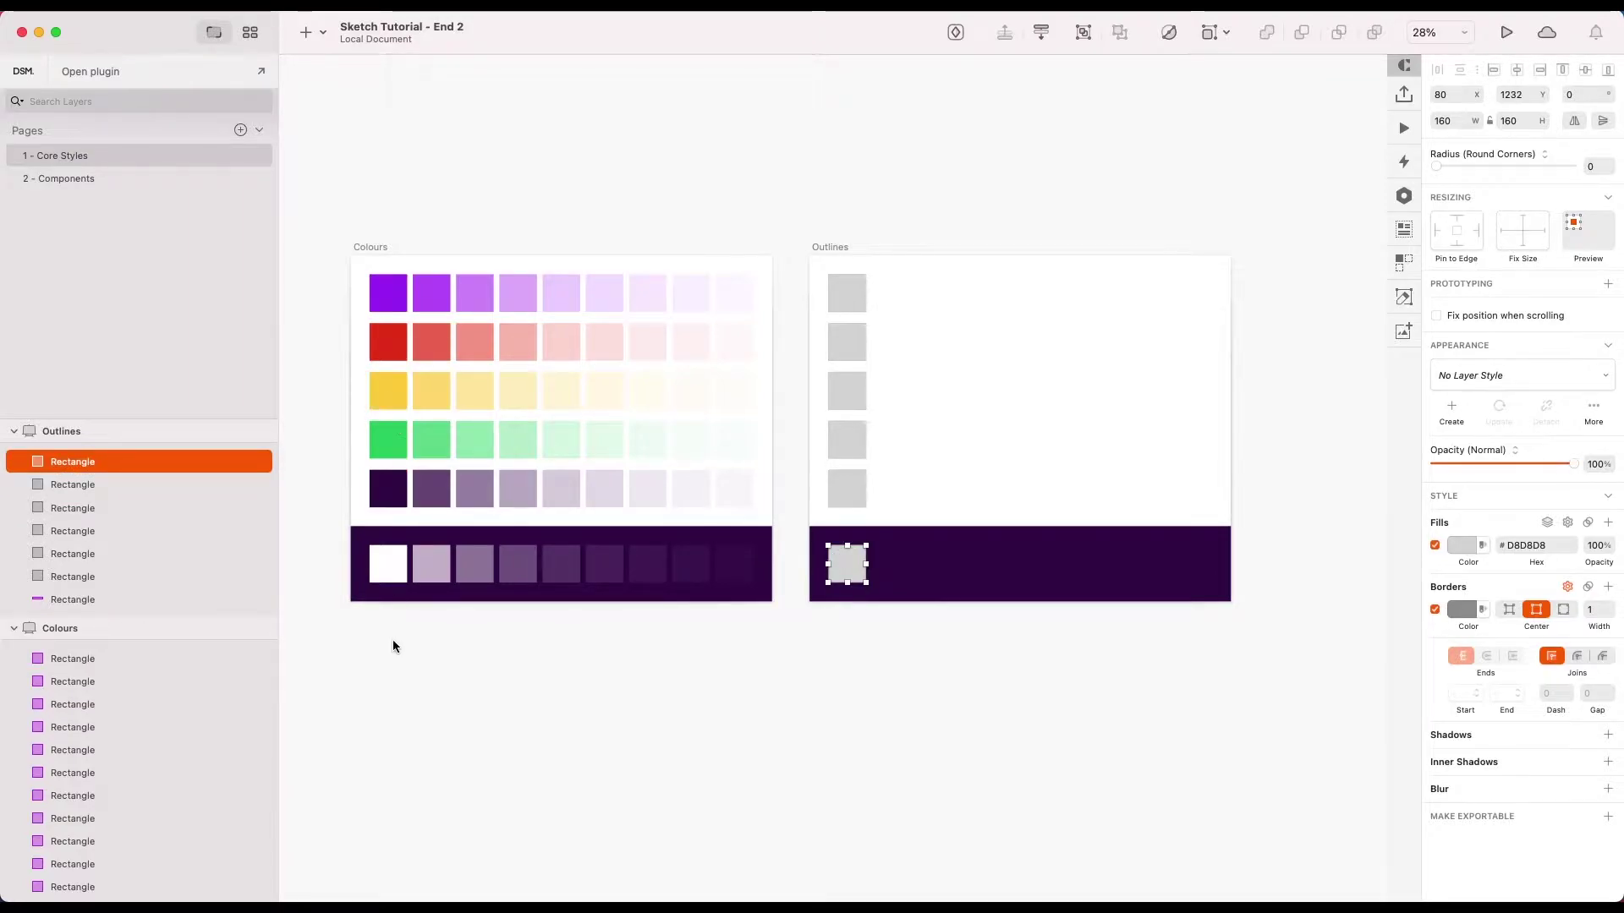
left_click(966, 441)
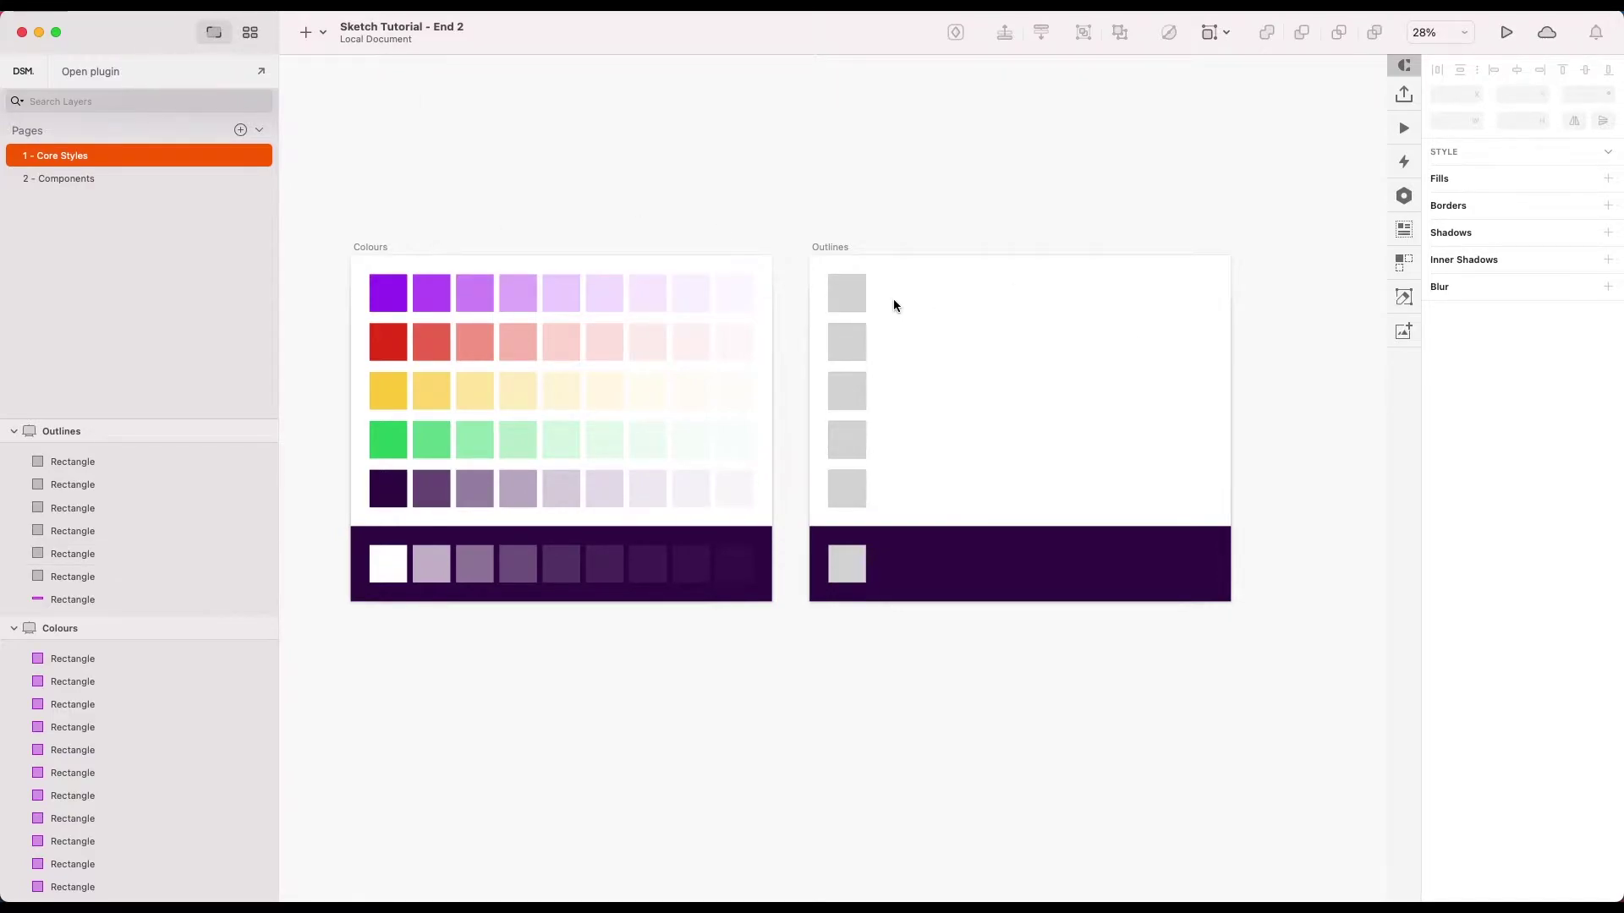
Give the first Outlines square a border colour sampled from the base purple swatch and turn off its fill
left_click(852, 296)
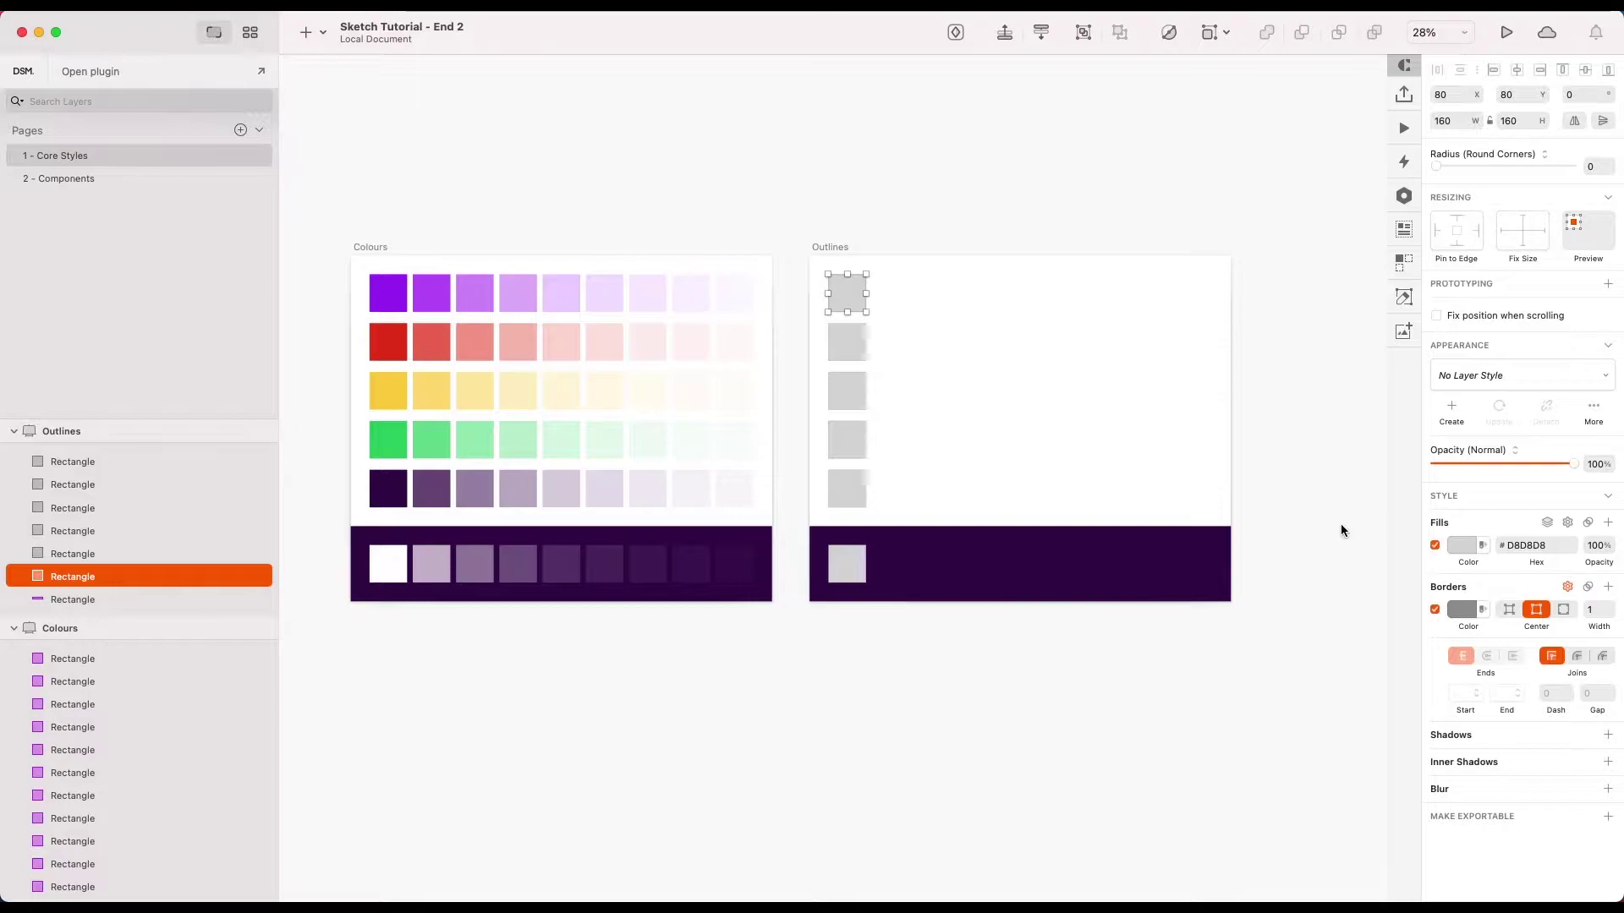
left_click(1463, 610)
left_click(1442, 797)
left_click(388, 292)
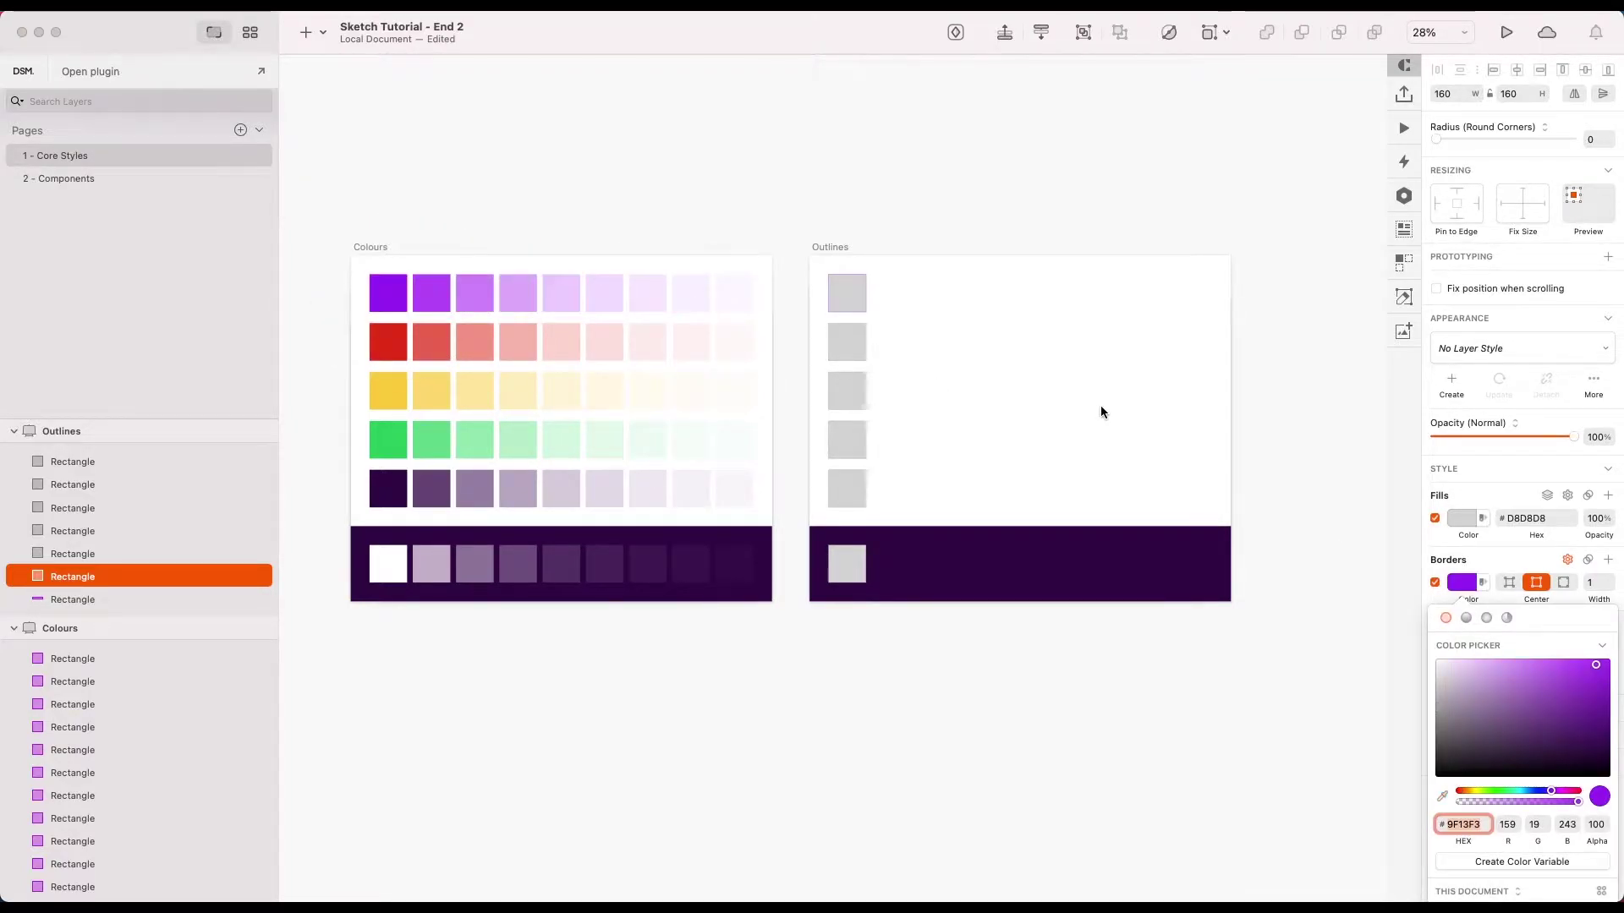
left_click(1435, 519)
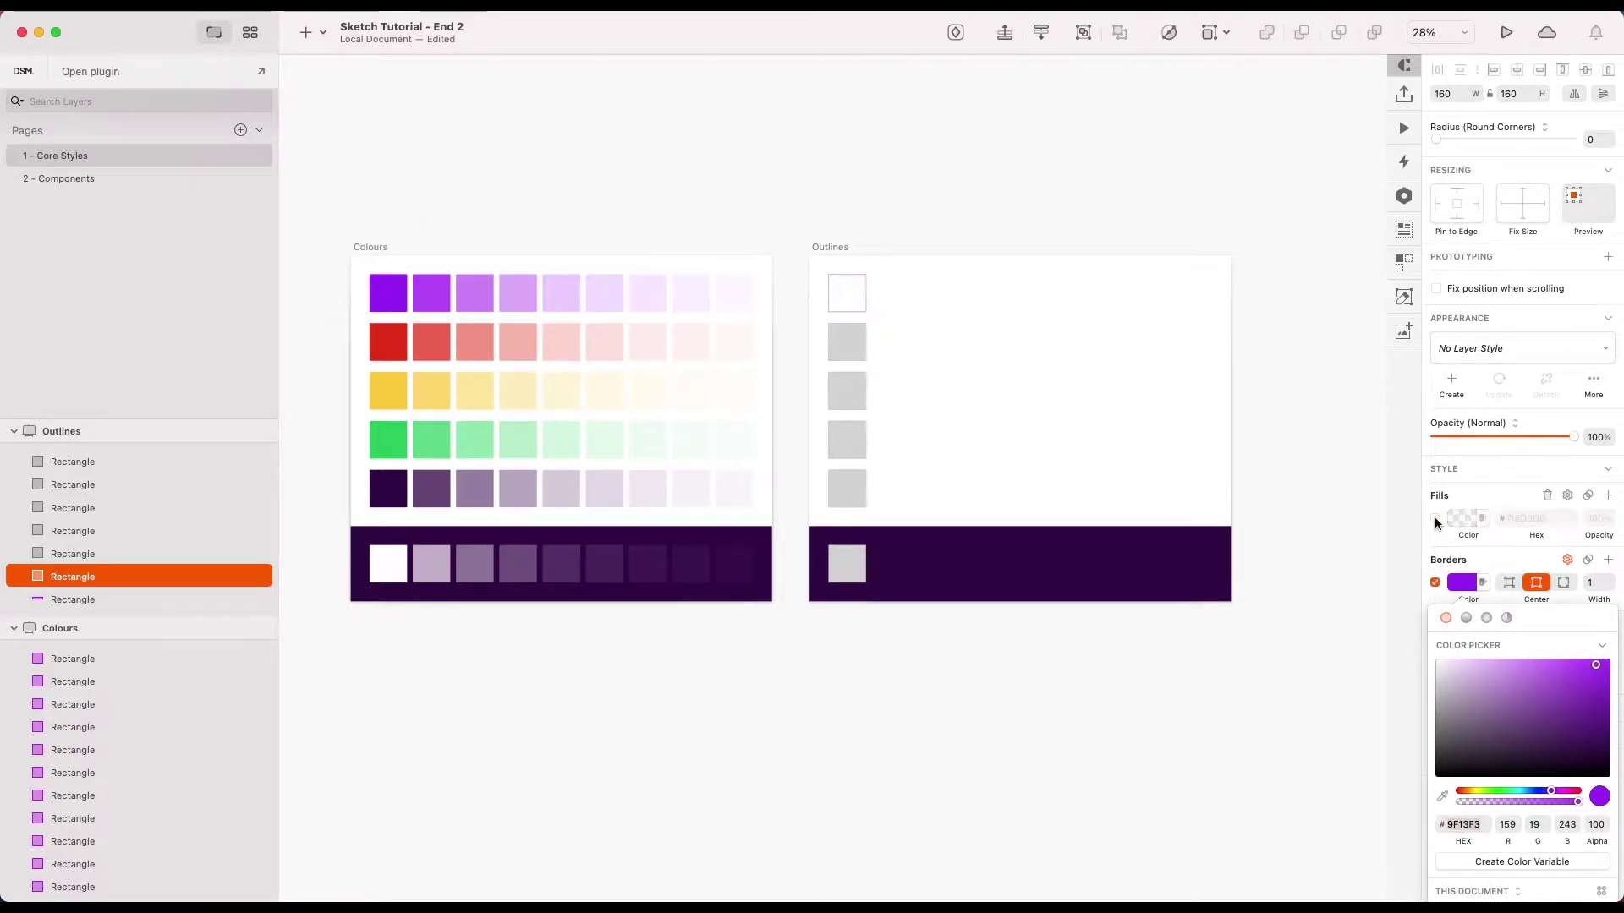
left_click(1316, 456)
scroll(819, 247, "up", 8)
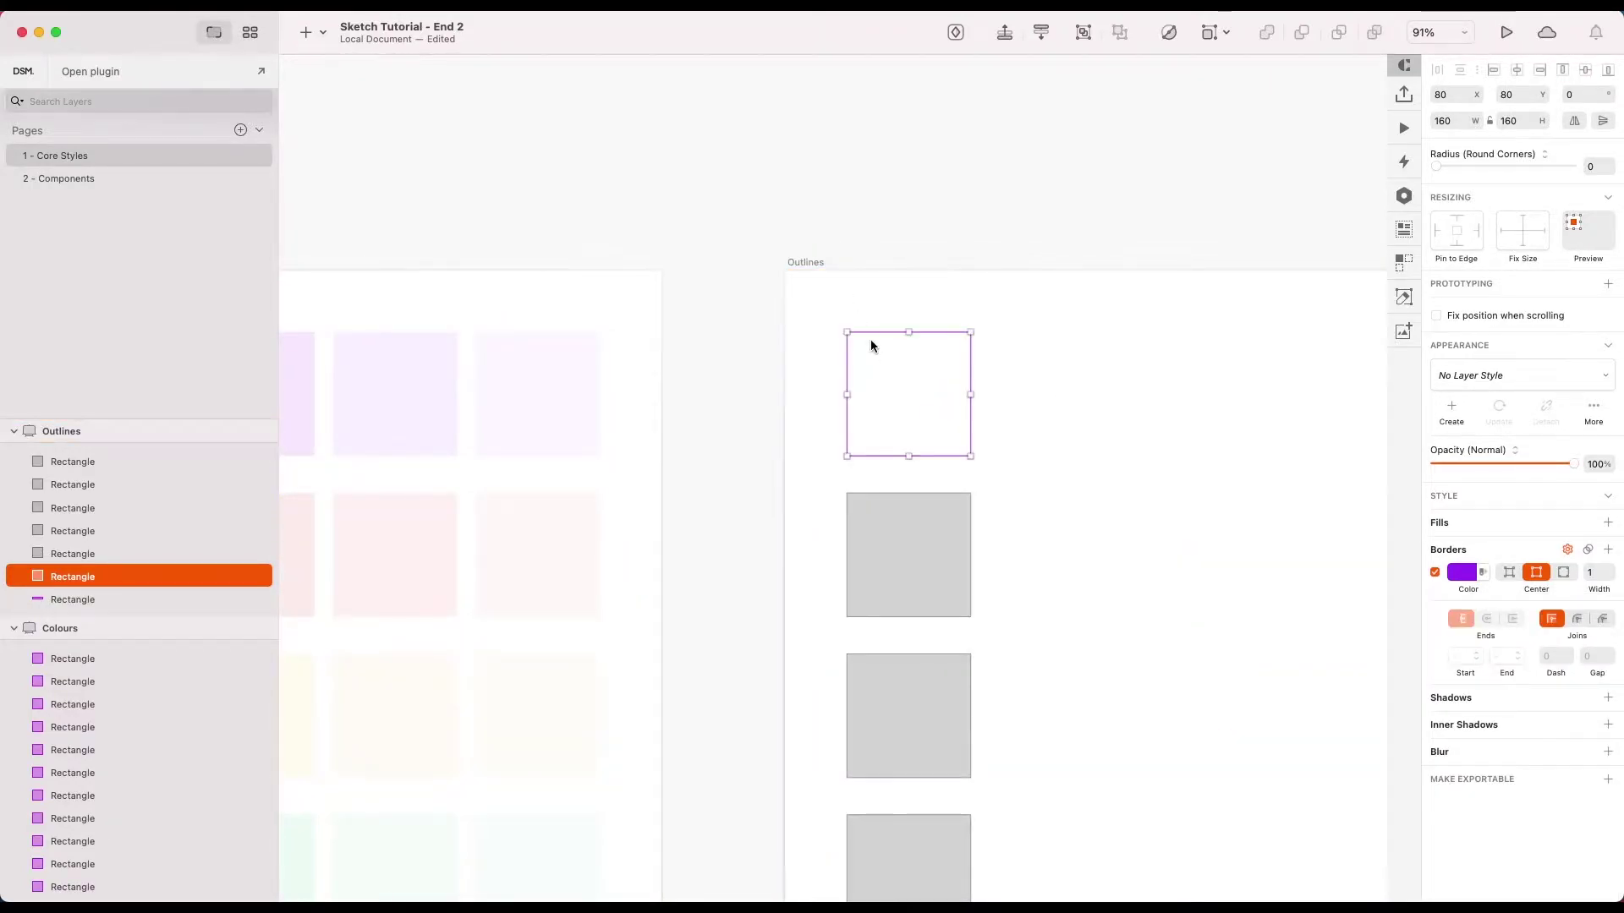
scroll(1025, 375, "down", 5)
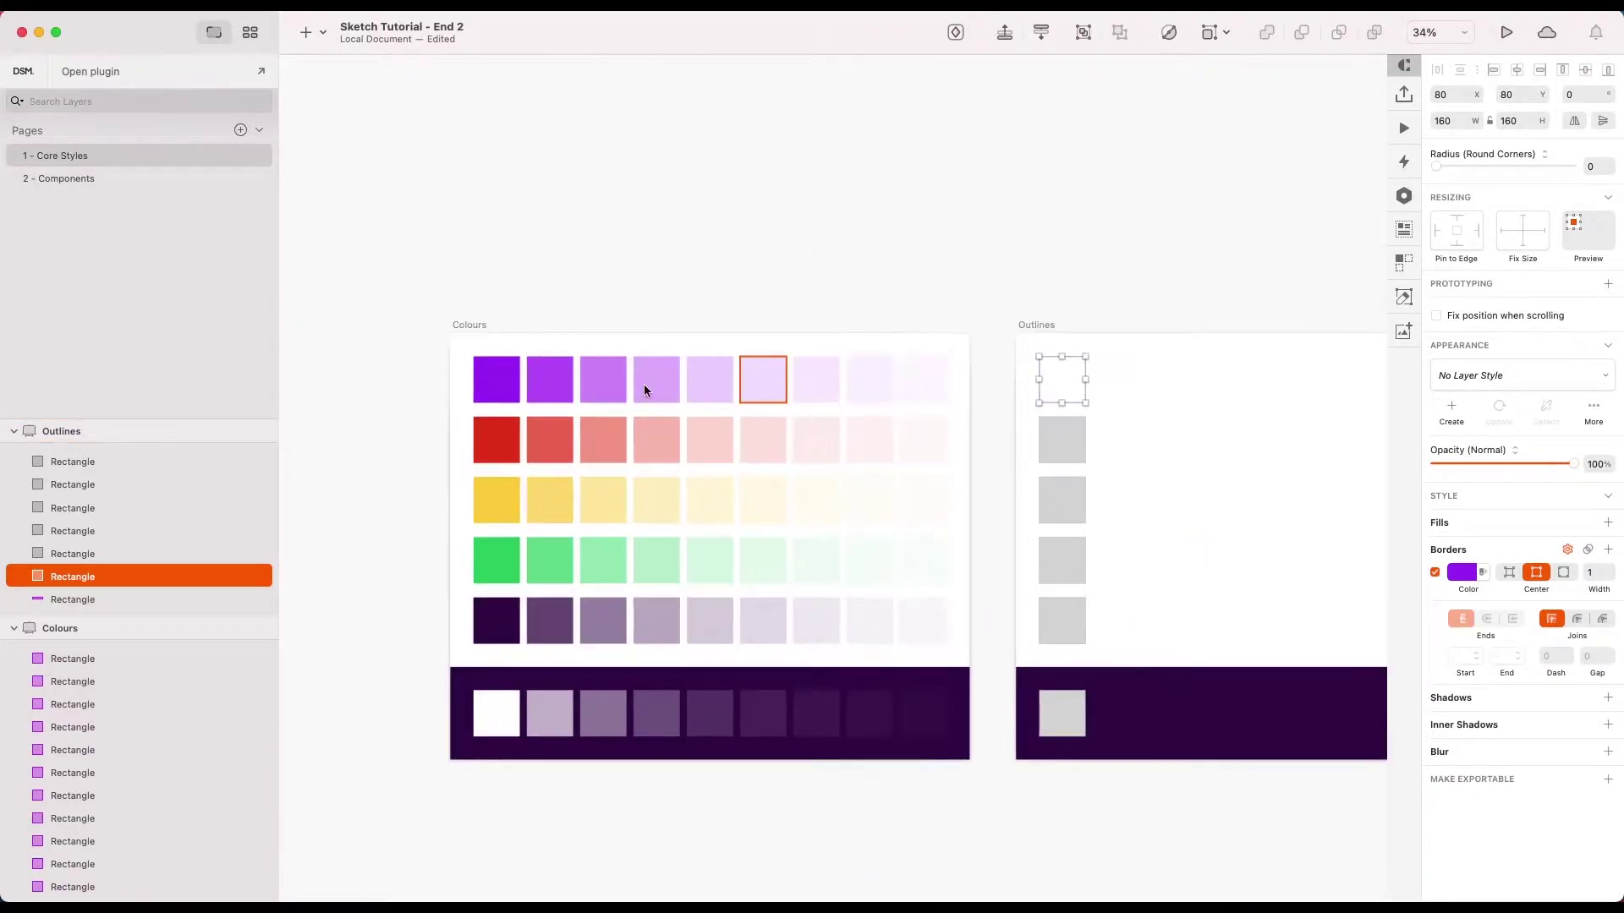
Update the Primary colour variable to E2F313 from the base purple swatch's fill and check the first Outlines square
left_click(496, 380)
left_click(1463, 546)
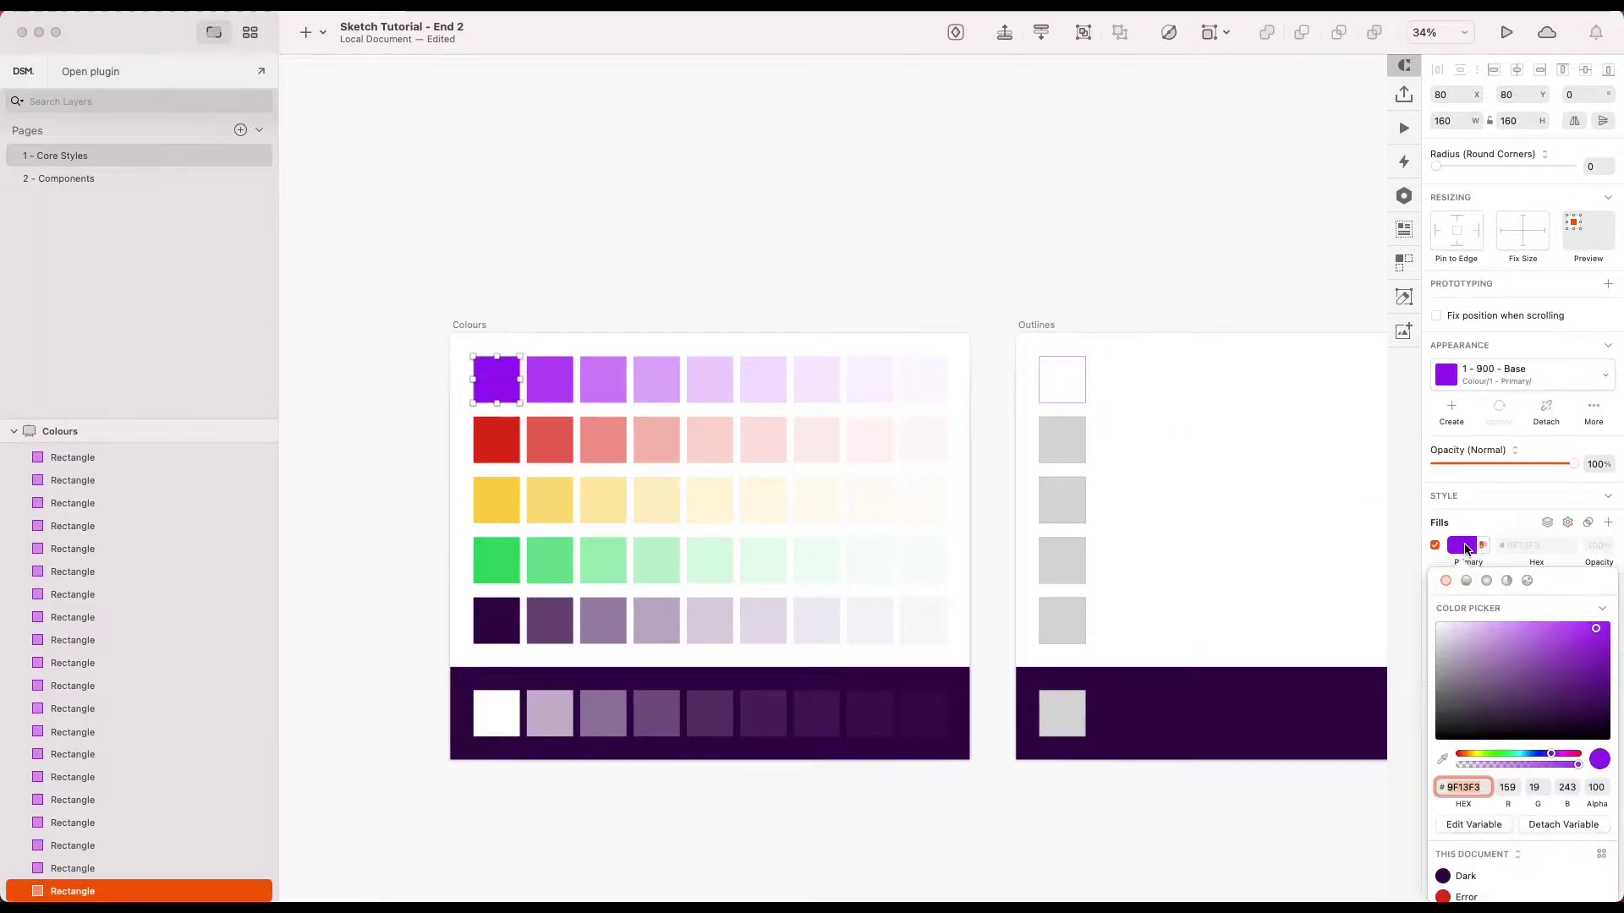
scroll(1468, 803, "down", 2)
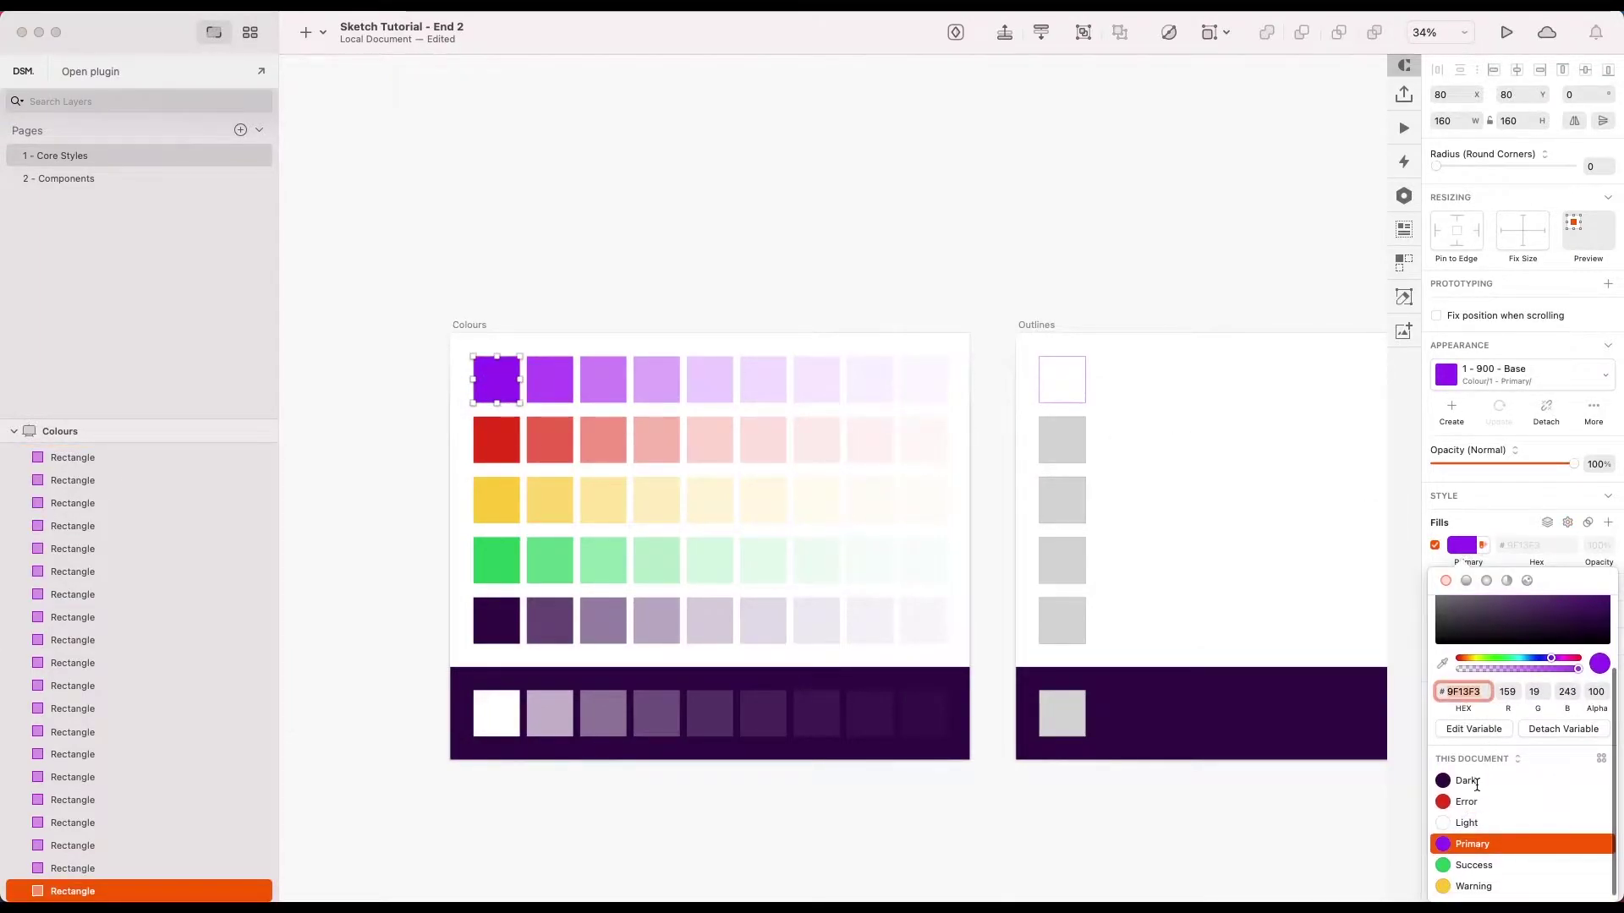
left_click(1473, 729)
left_click_drag(1552, 753, 1480, 752)
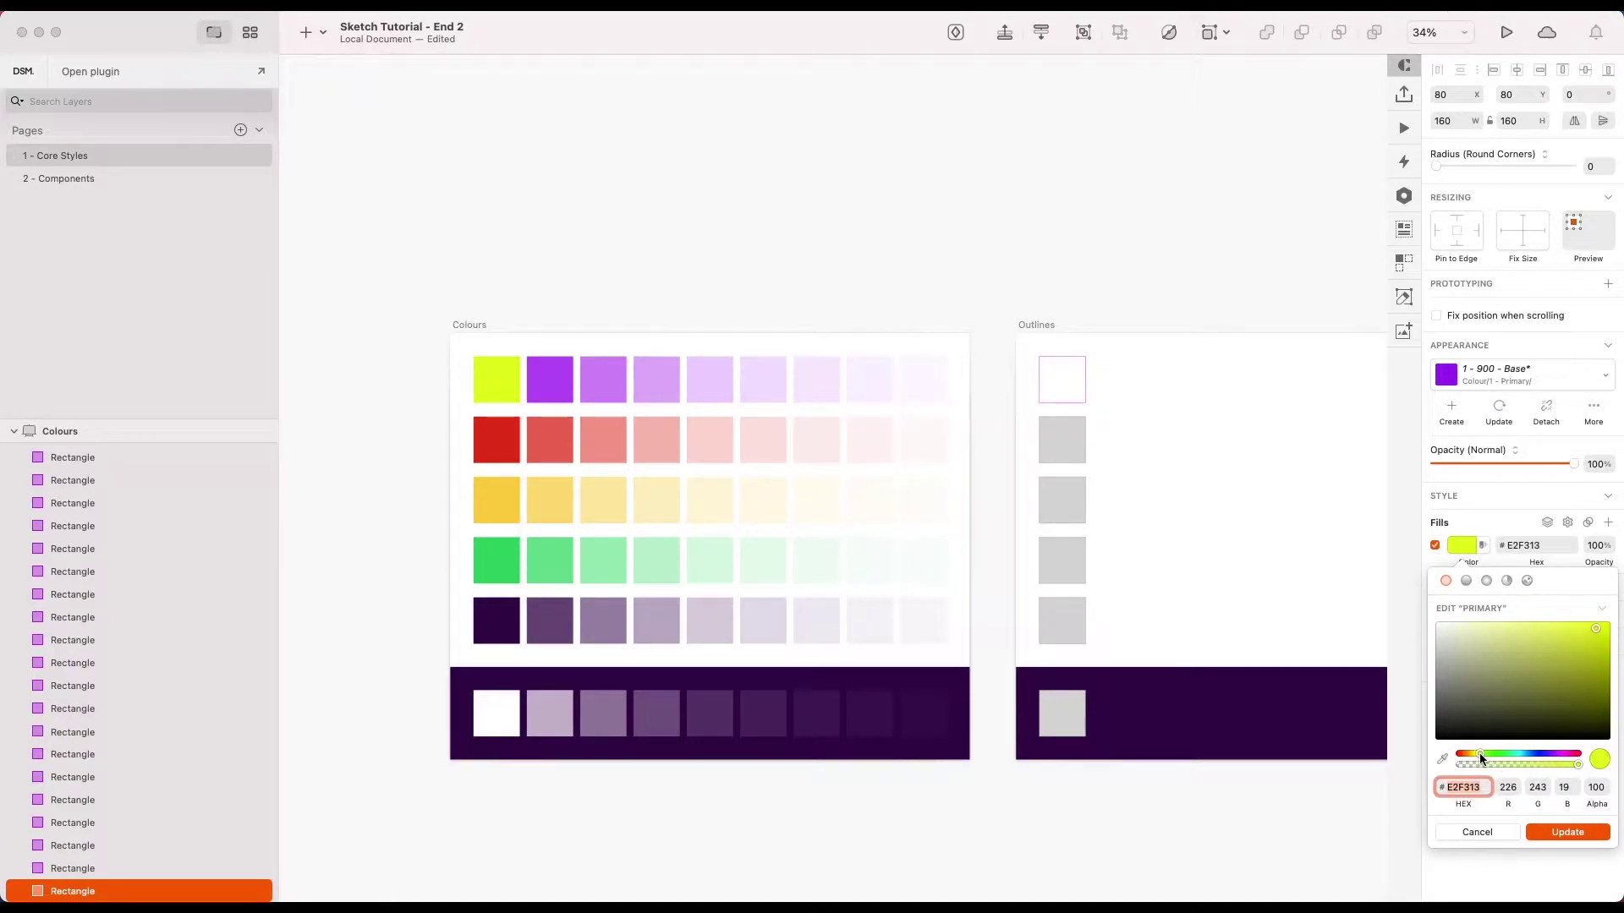
left_click(1567, 832)
scroll(1257, 566, "right", 2)
scroll(1009, 365, "up", 5)
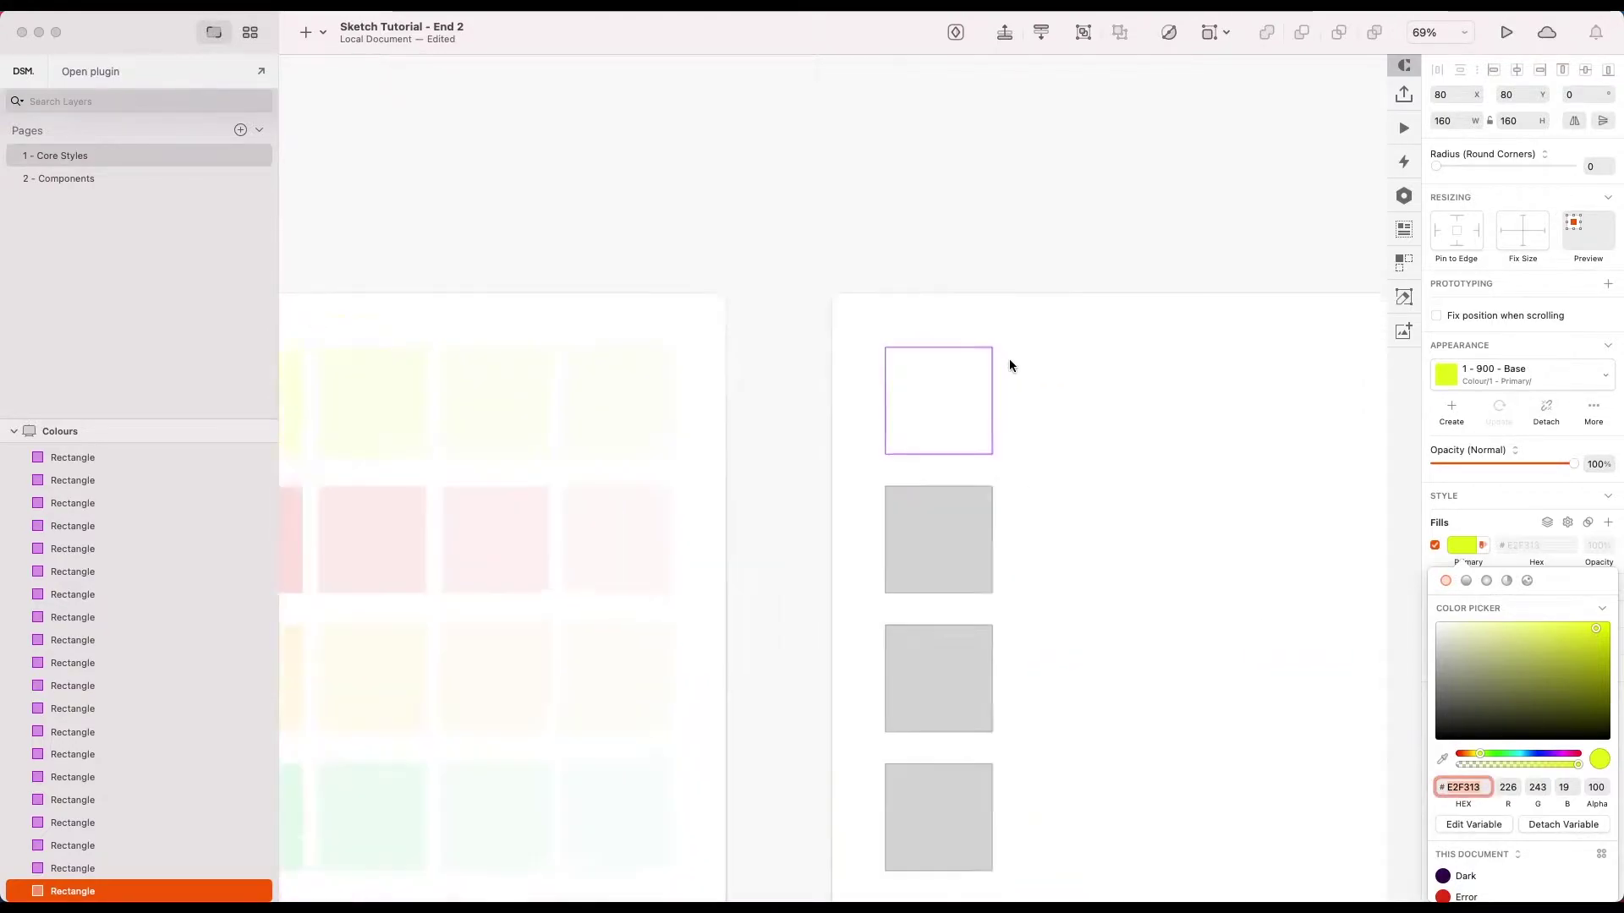
Undo the yellow-green change to the Primary colour variable and close the colour picker
scroll(1009, 365, "down", 6)
key("super+z")
key("Escape")
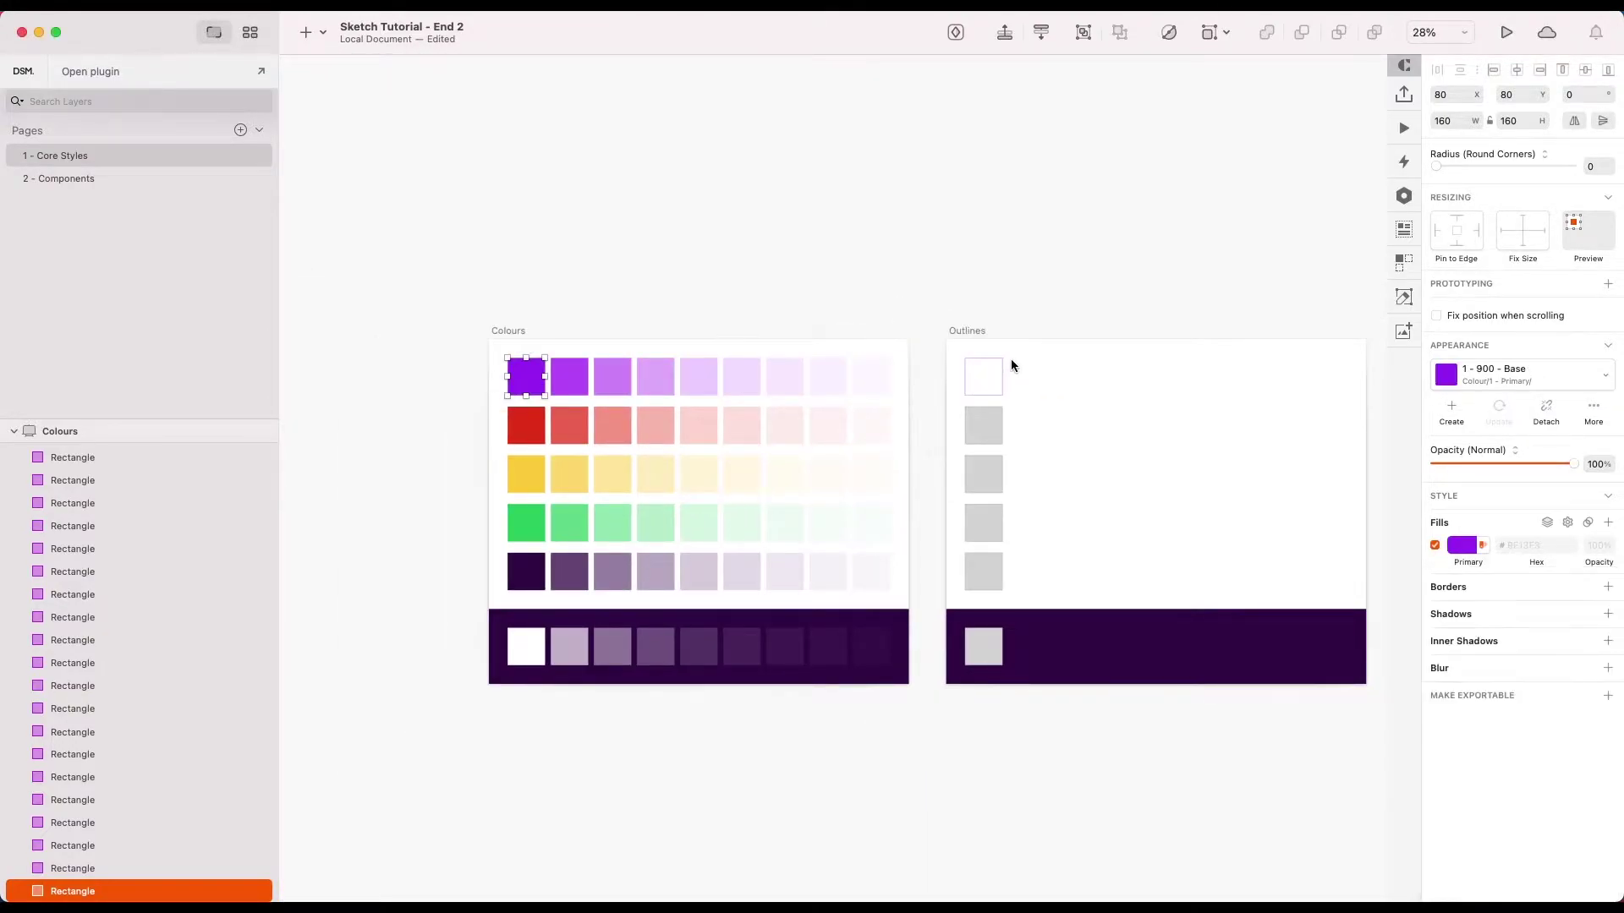
Assign the Primary colour variable to the border of the first Outlines square
scroll(1012, 359, "up", 5)
left_click(1017, 369)
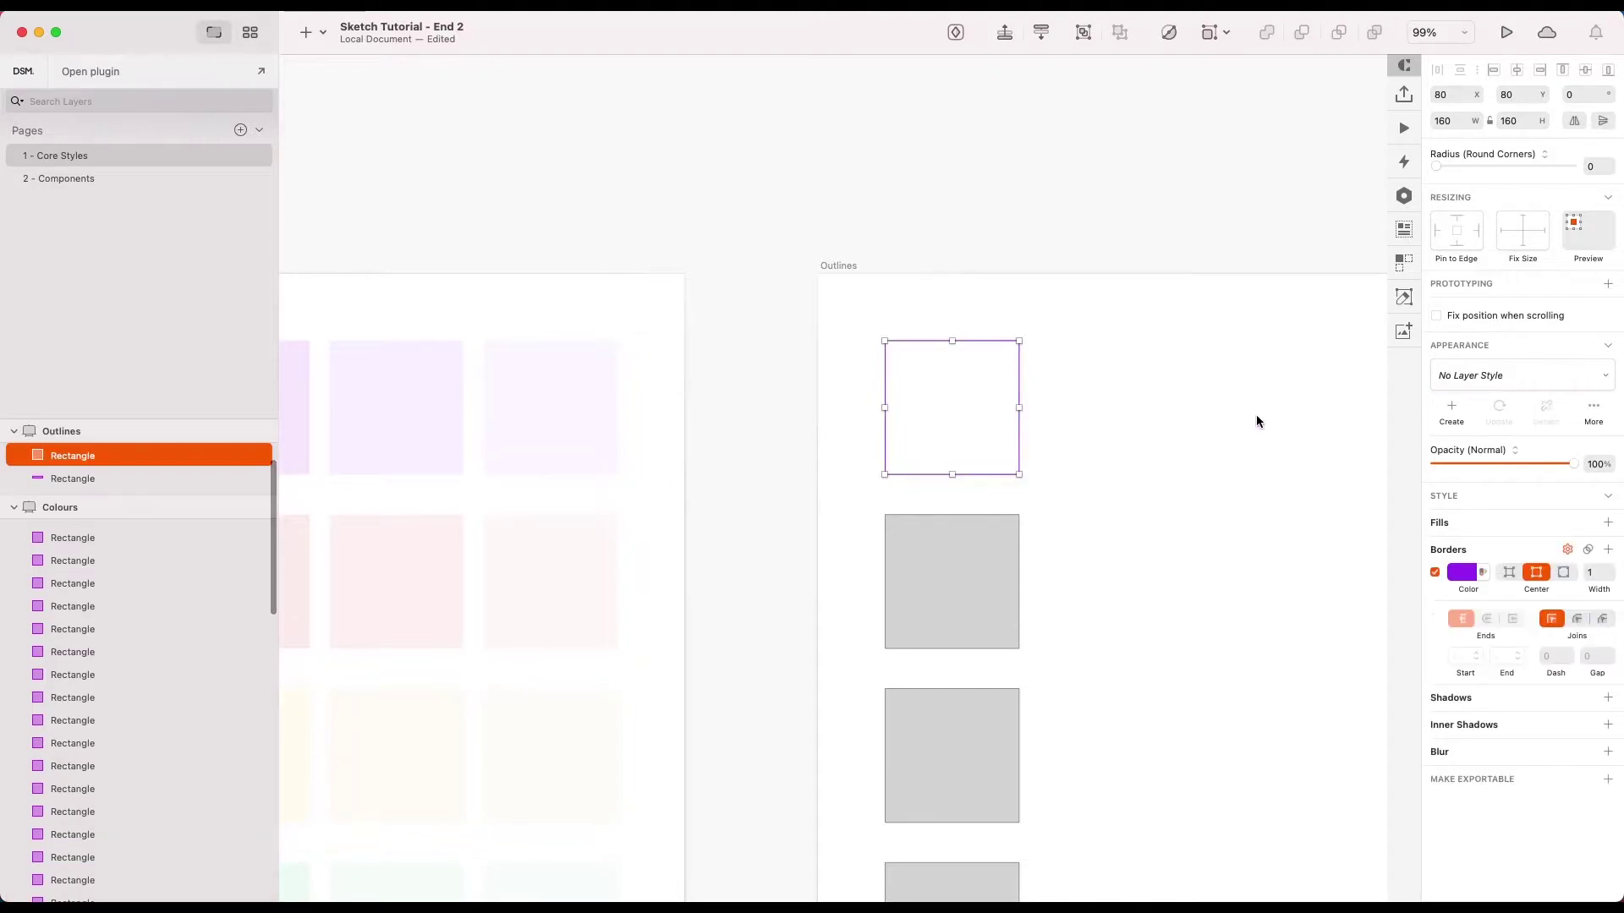
scroll(1167, 436, "right", 3)
scroll(1167, 435, "down", 1)
left_click(1456, 579)
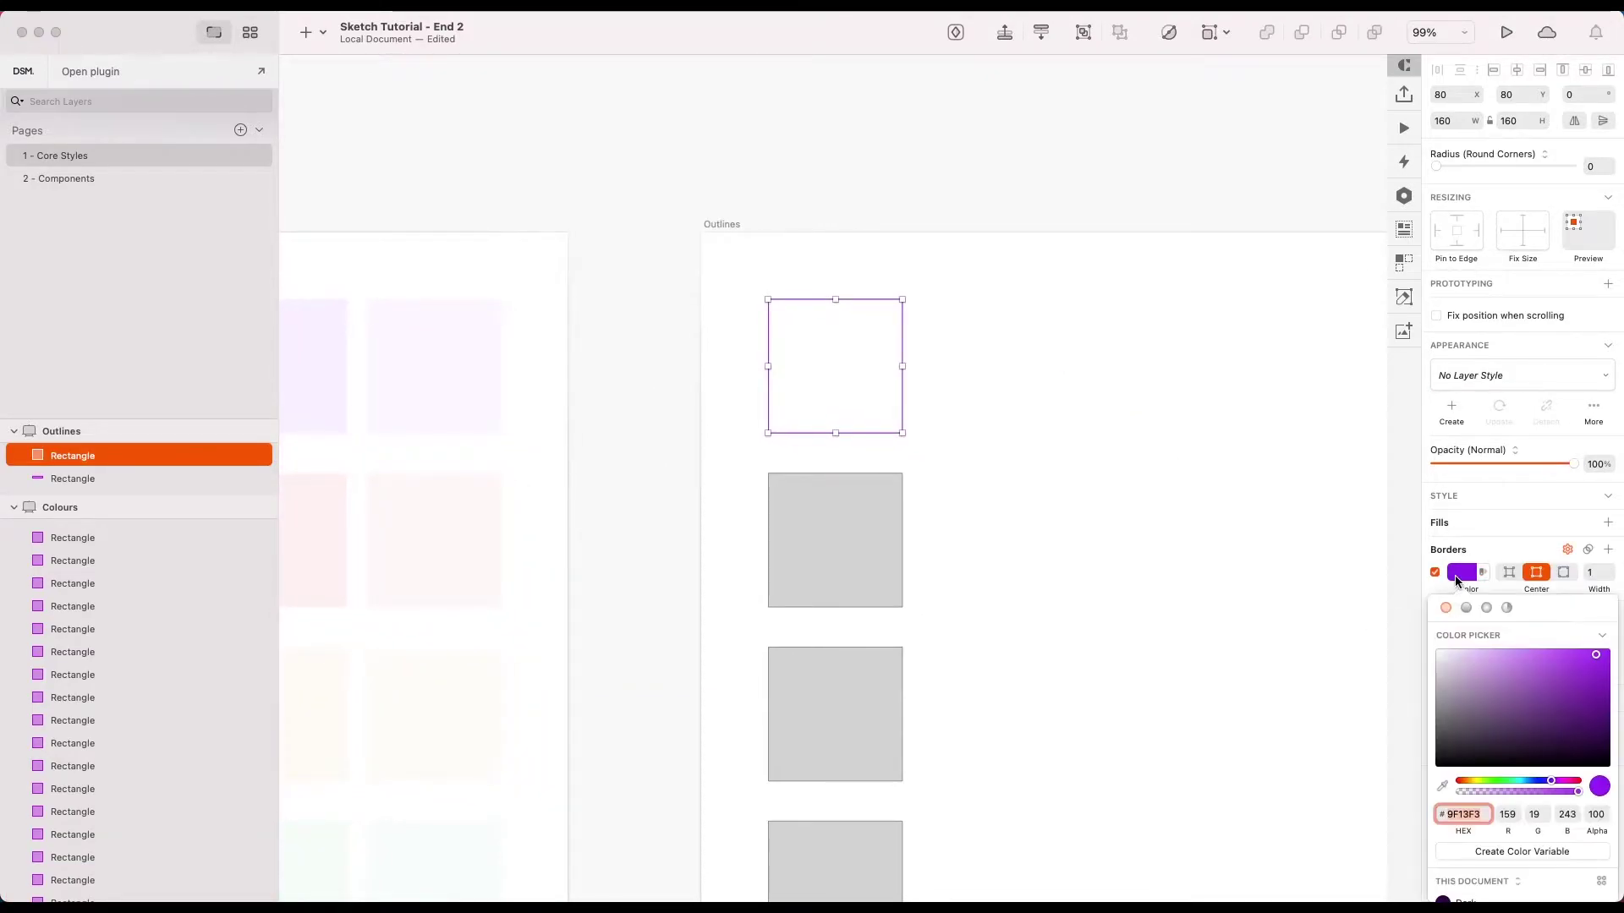
scroll(1556, 727, "down", 3)
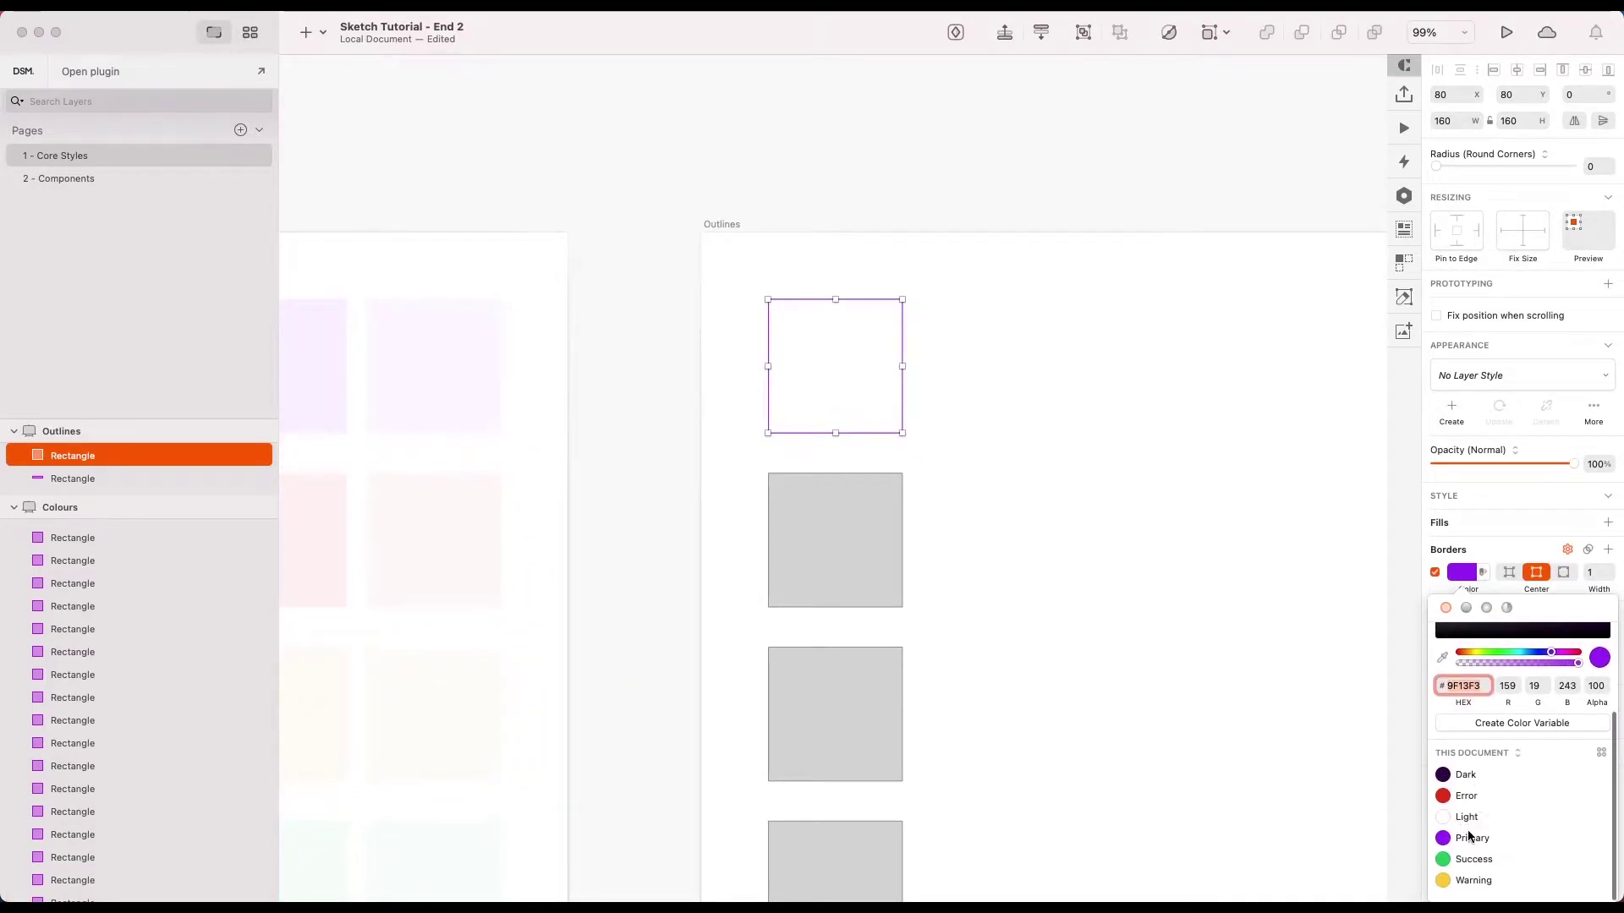
left_click(1473, 838)
scroll(952, 379, "down", 5)
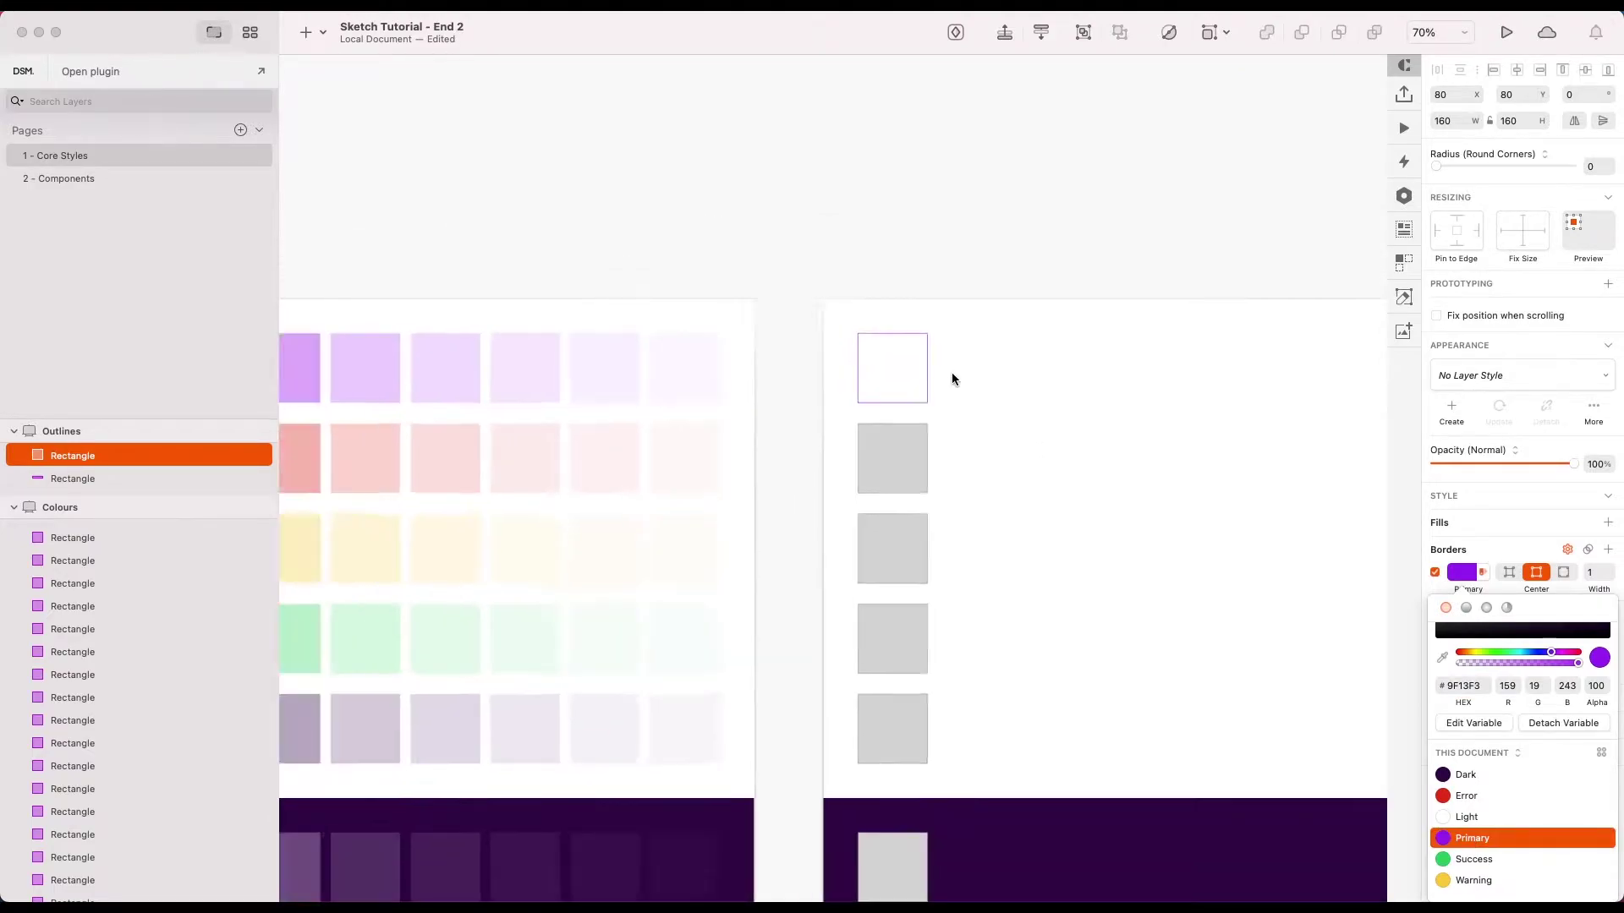
left_click(926, 370)
left_click(937, 316)
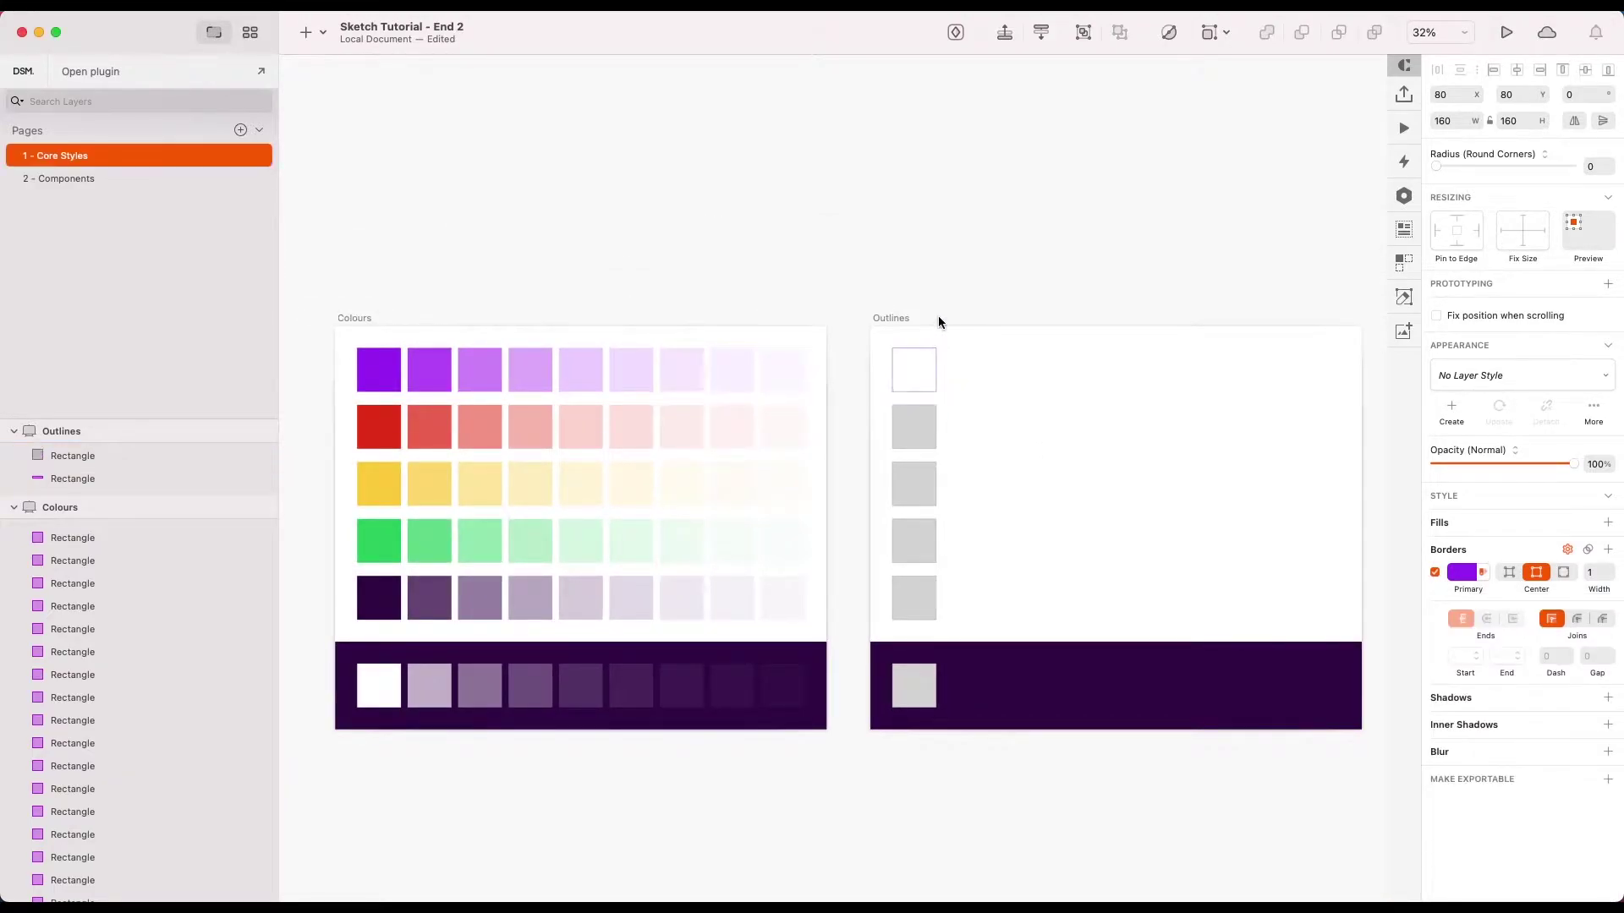
Update the Primary colour variable to F31365 from the base purple swatch and check the linked outline square
left_click(366, 370)
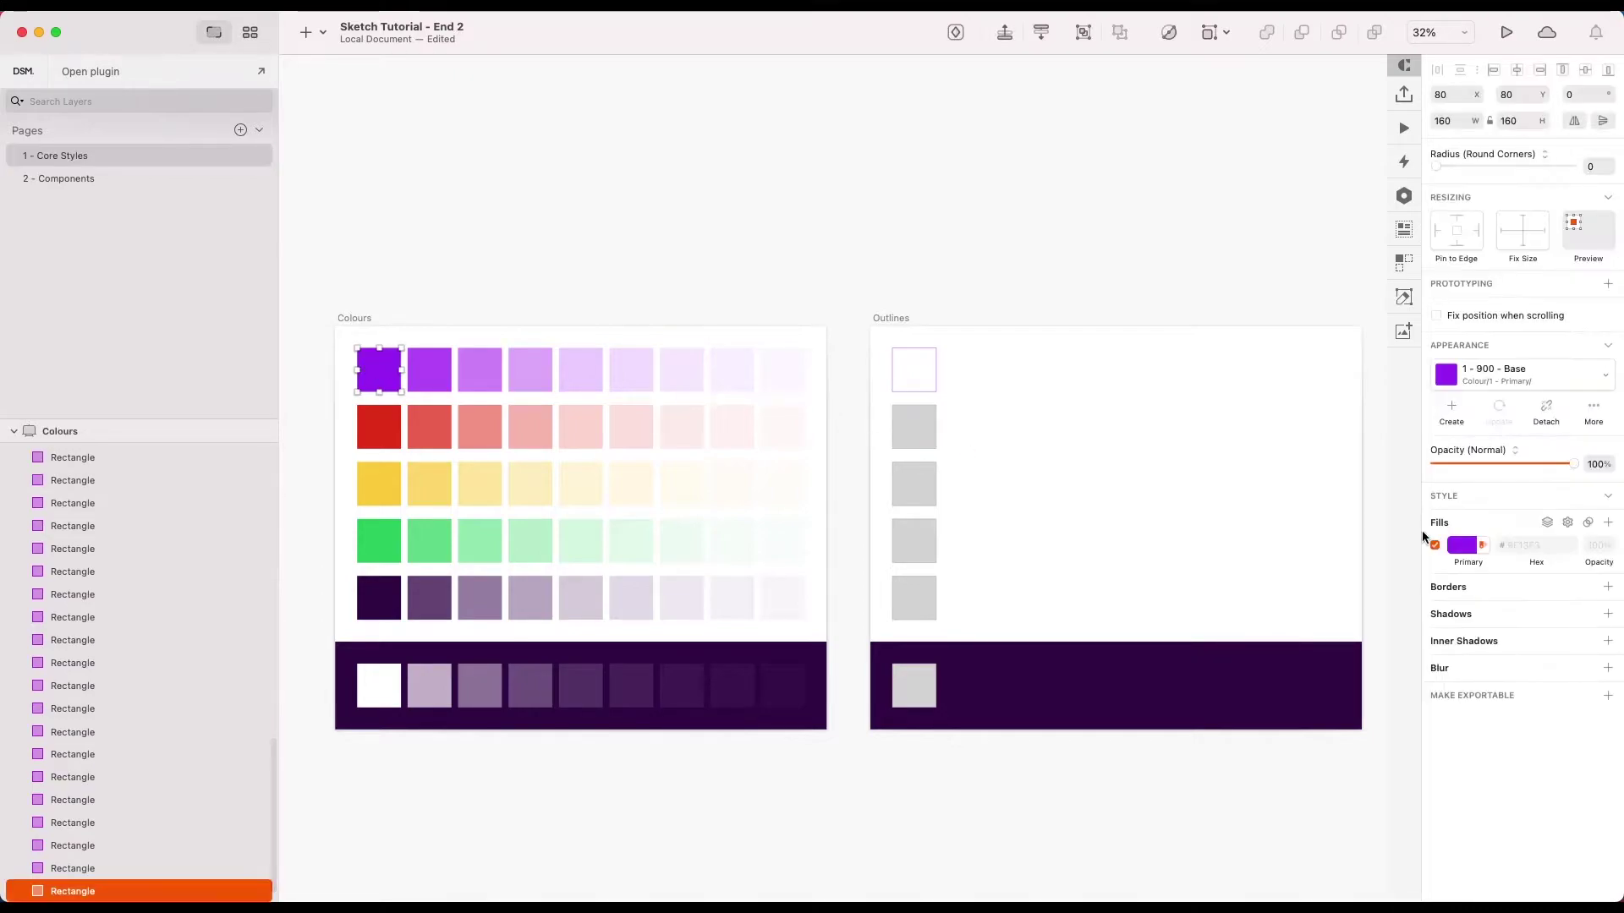
left_click(1462, 544)
scroll(1504, 831, "down", 2)
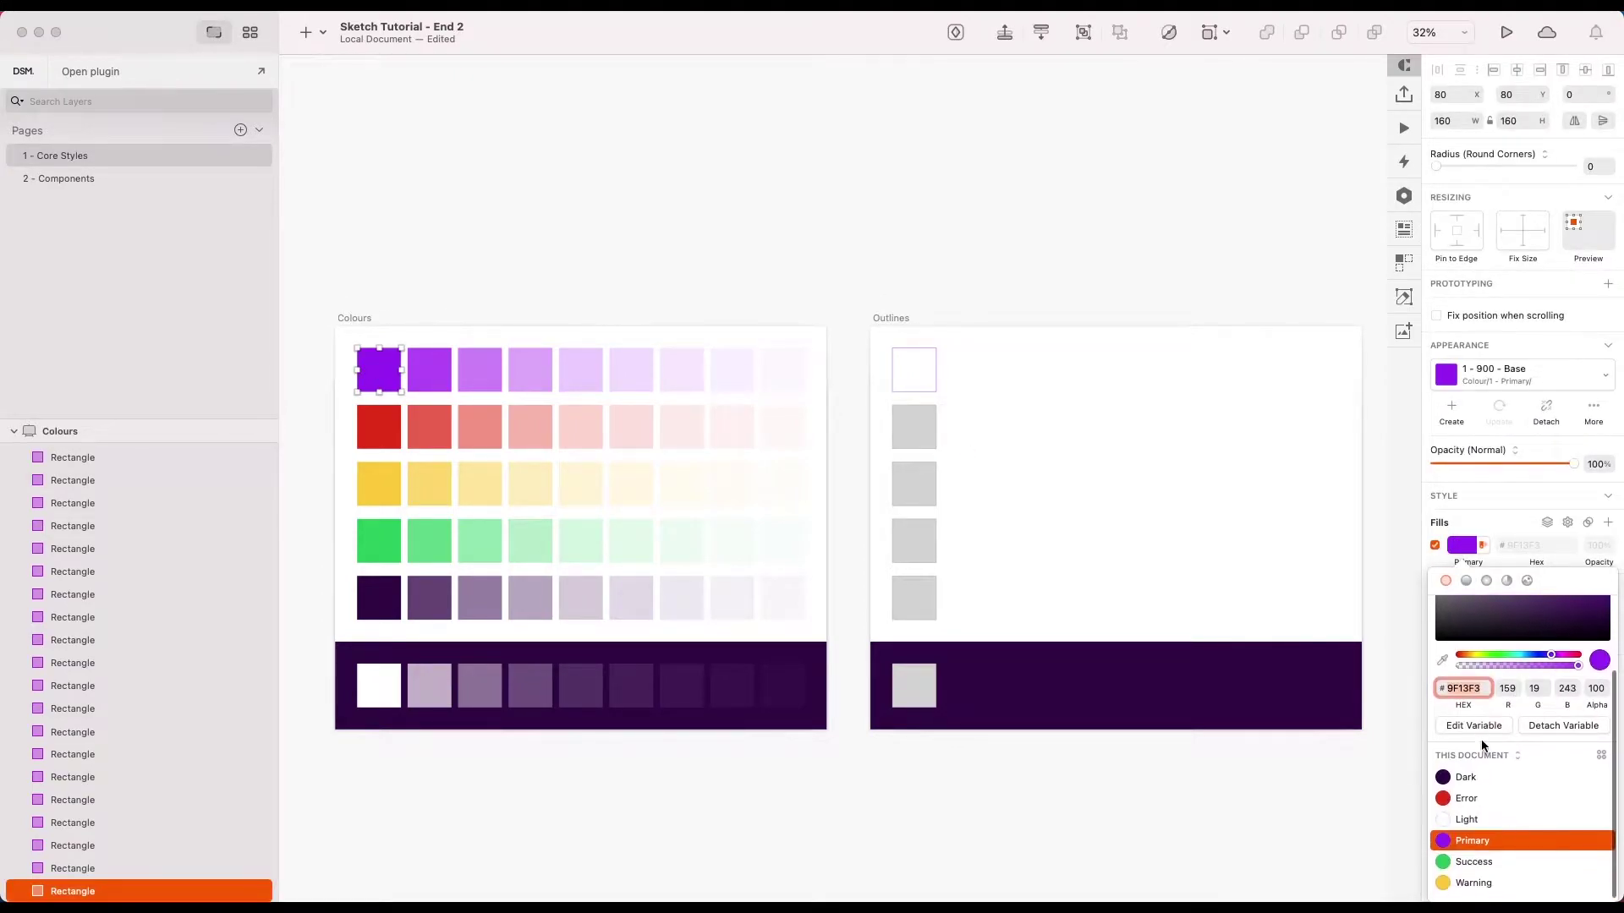
left_click(1480, 728)
left_click_drag(1528, 760, 1572, 753)
left_click(1556, 831)
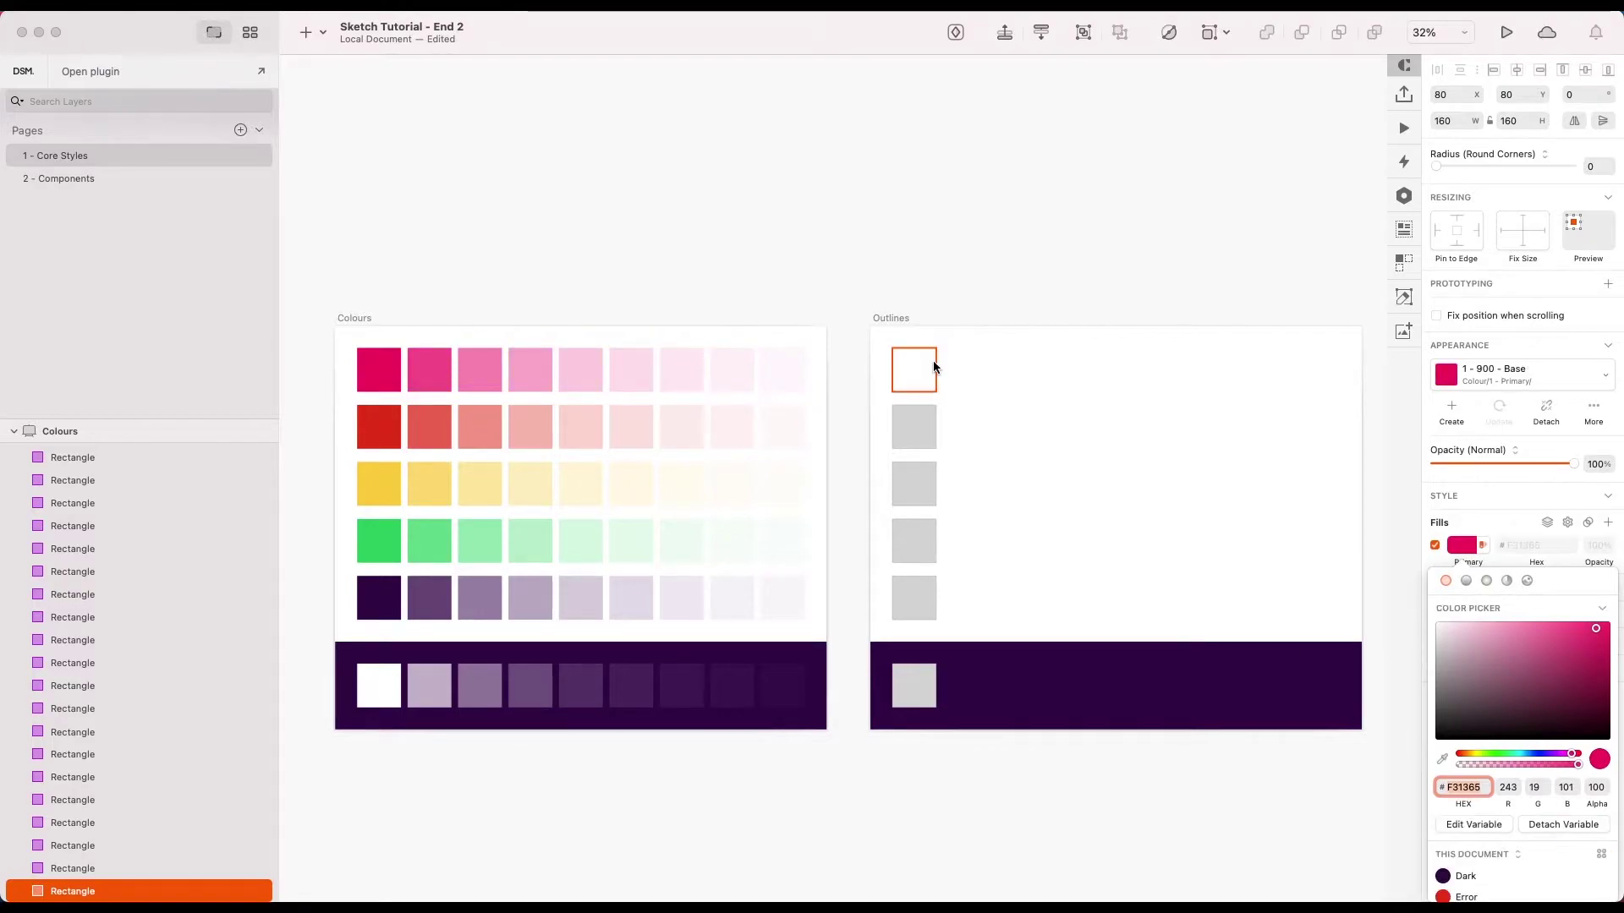
scroll(932, 361, "up", 5)
scroll(931, 361, "down", 5)
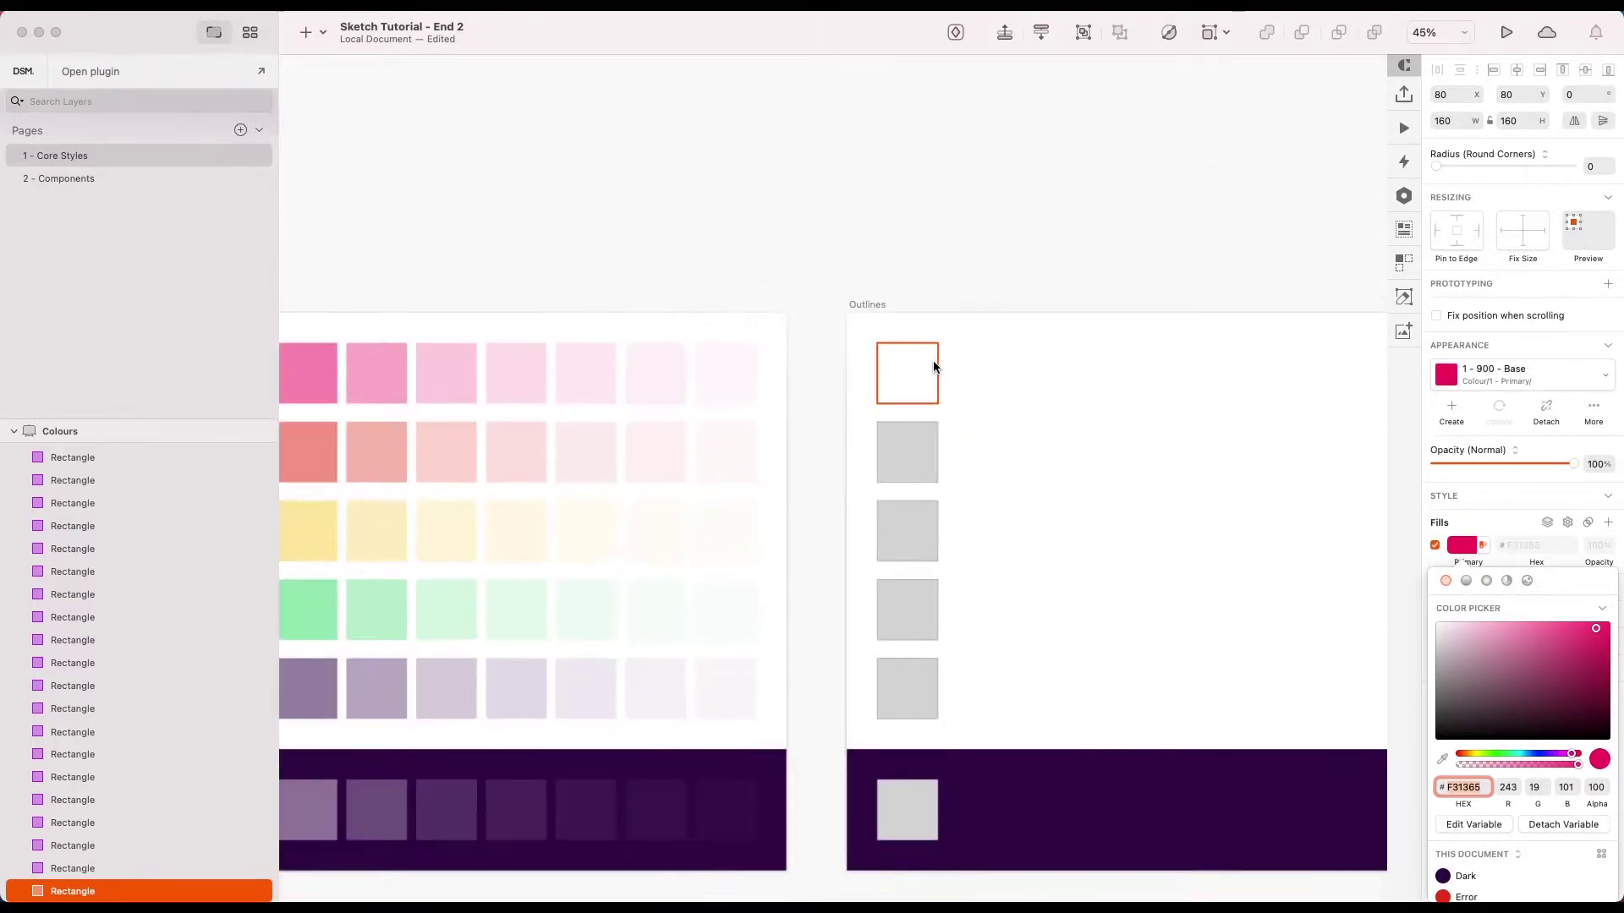
Undo the pink change to the Primary colour variable and close the colour picker
key("super+z")
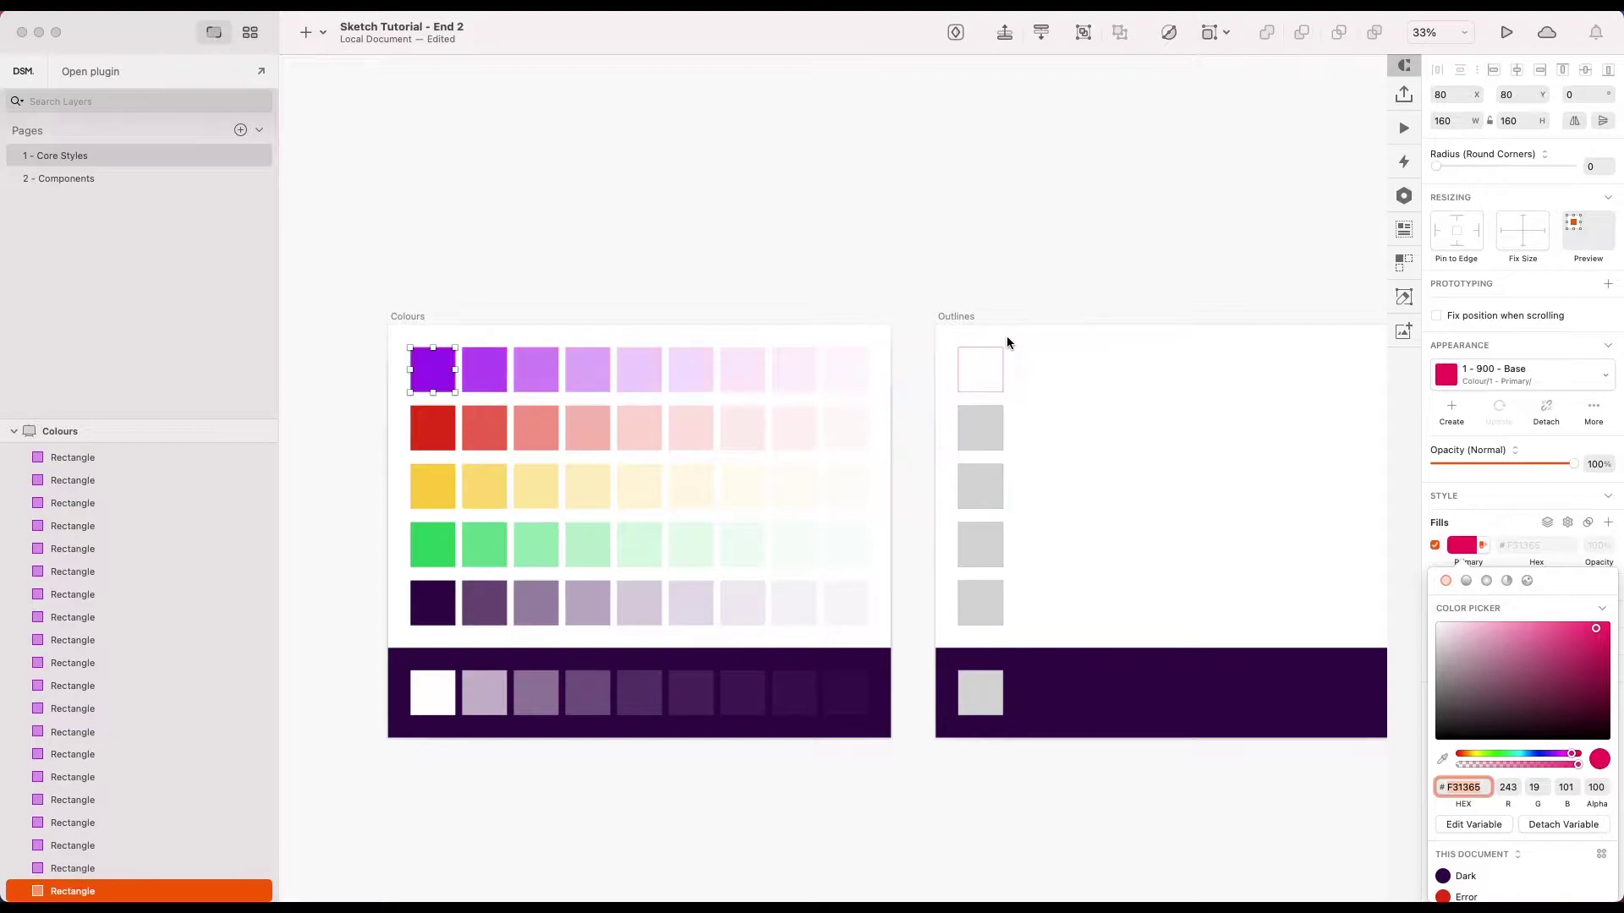
scroll(1017, 359, "up", 8)
key("Escape")
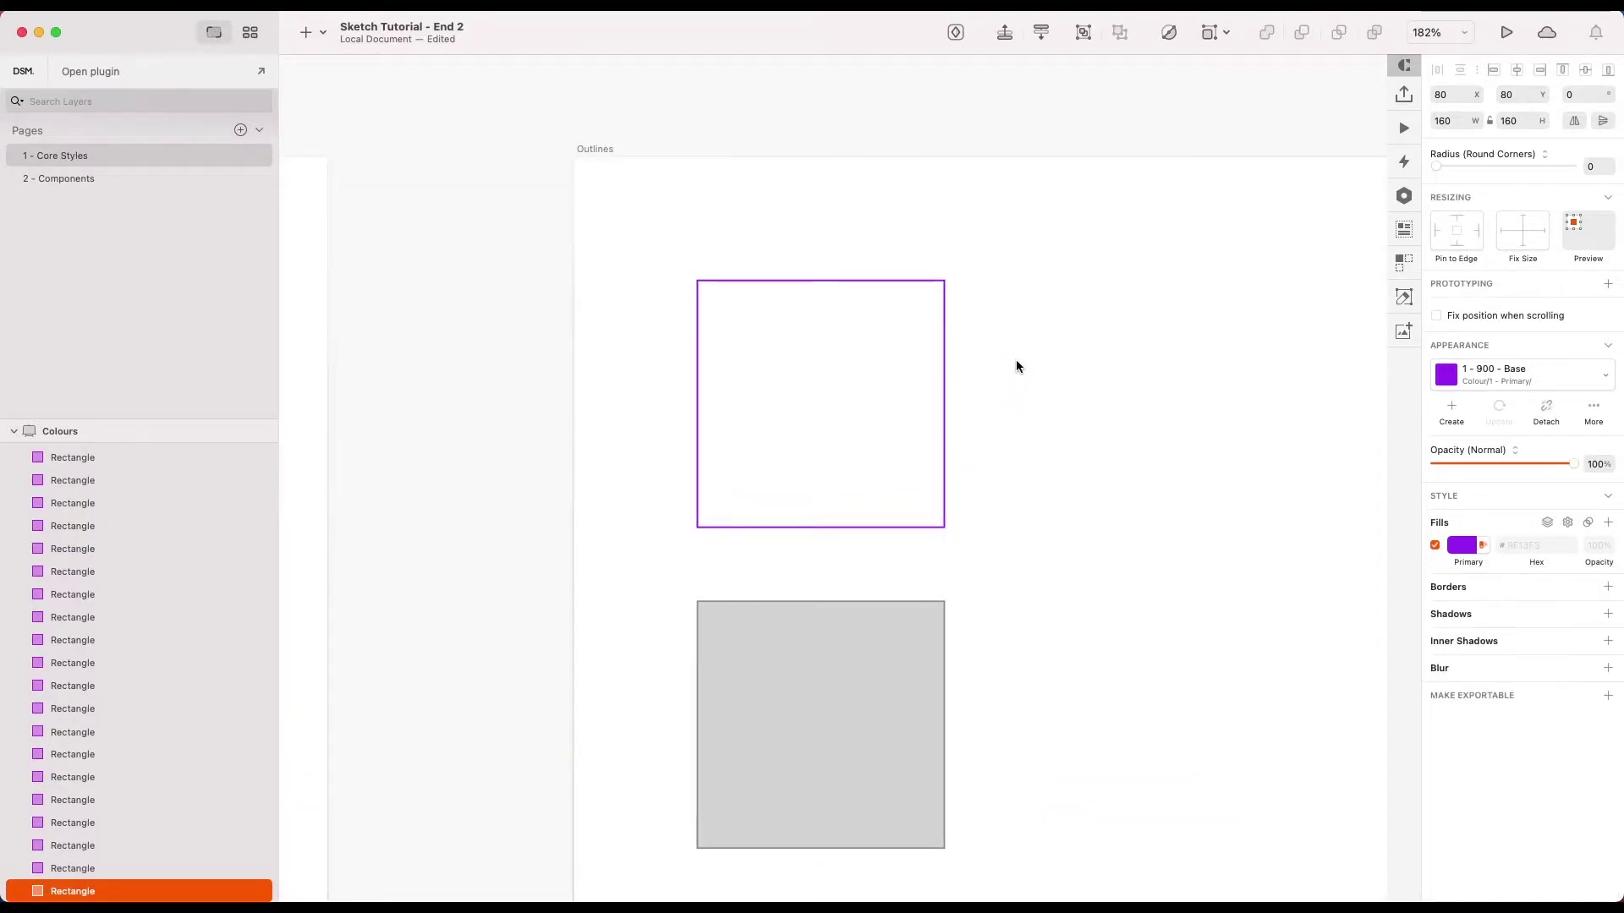
scroll(1017, 362, "down", 5)
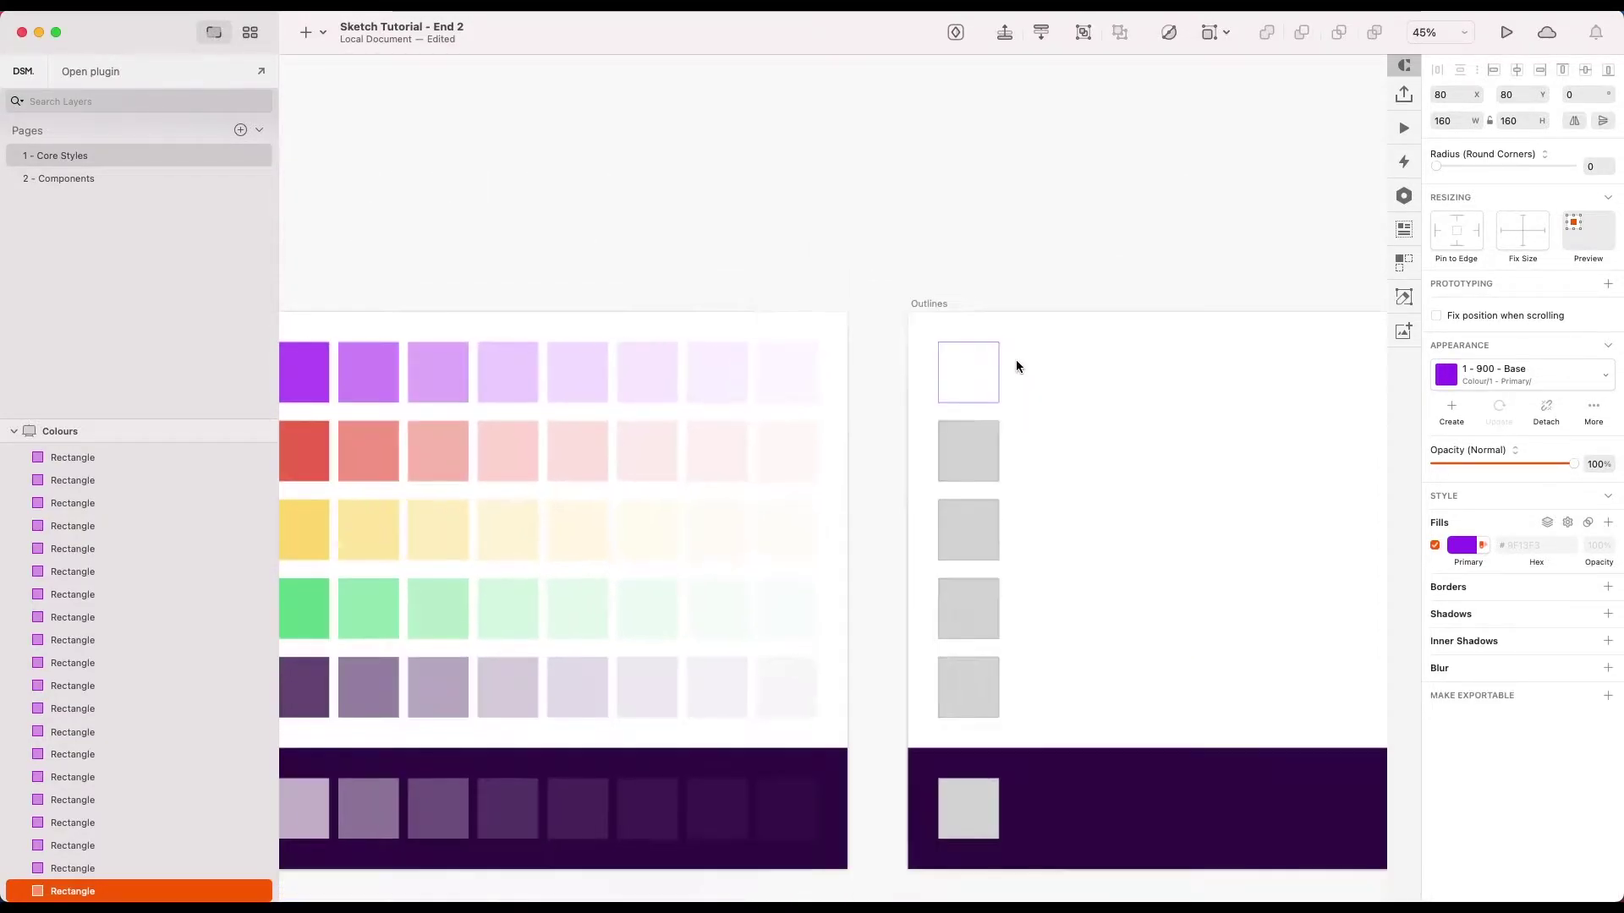
scroll(1016, 358, "down", 1)
scroll(992, 318, "up", 2)
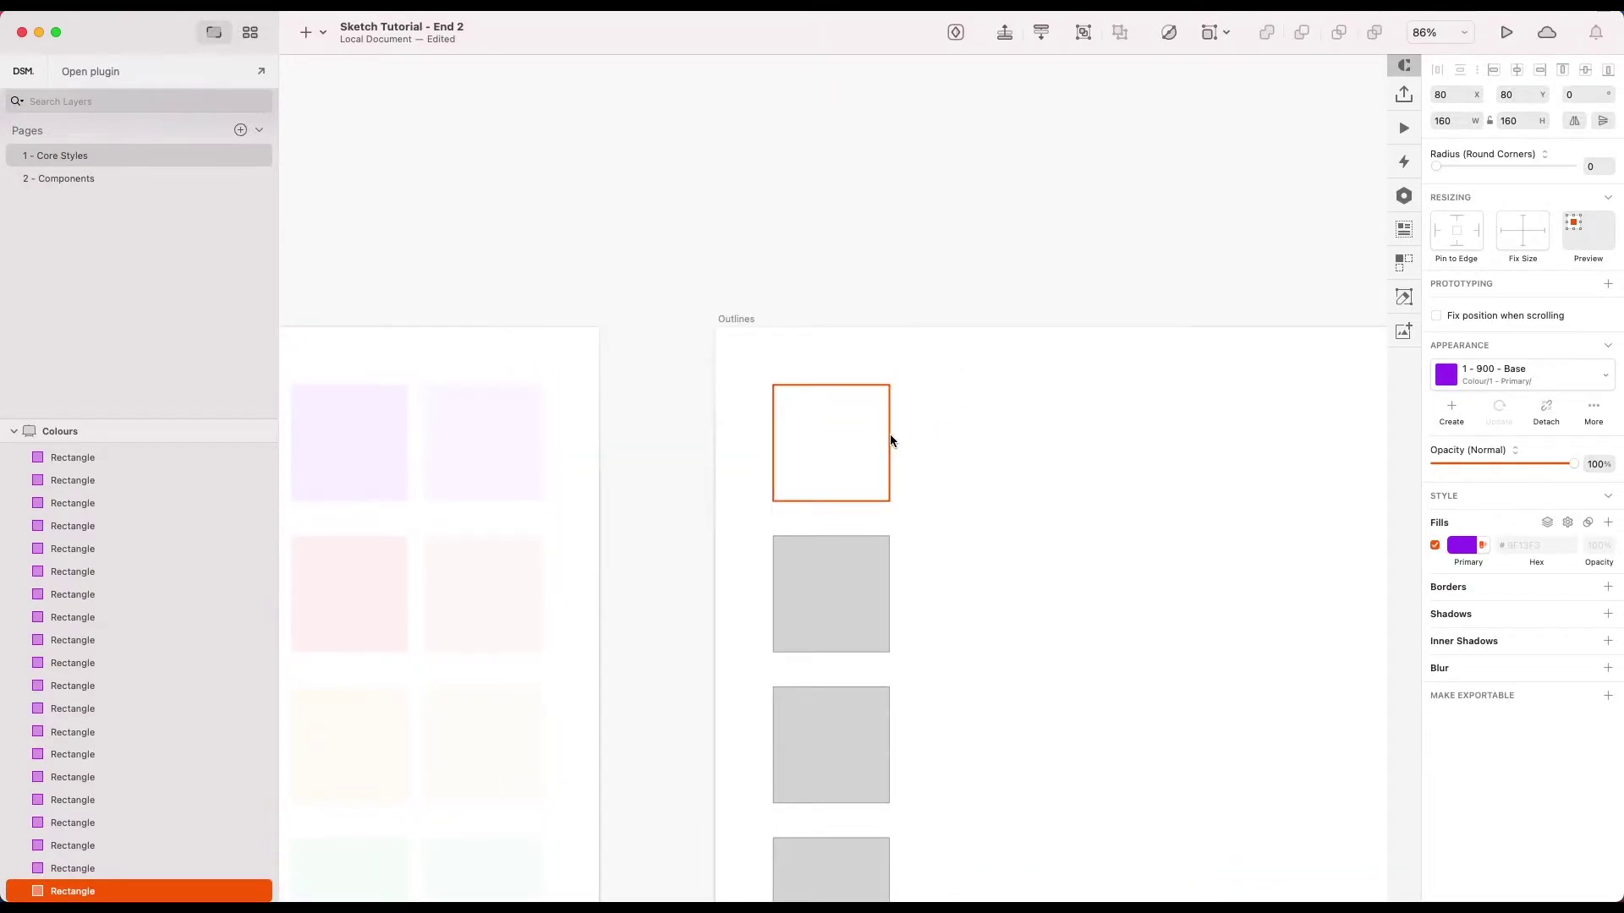
scroll(964, 433, "down", 5)
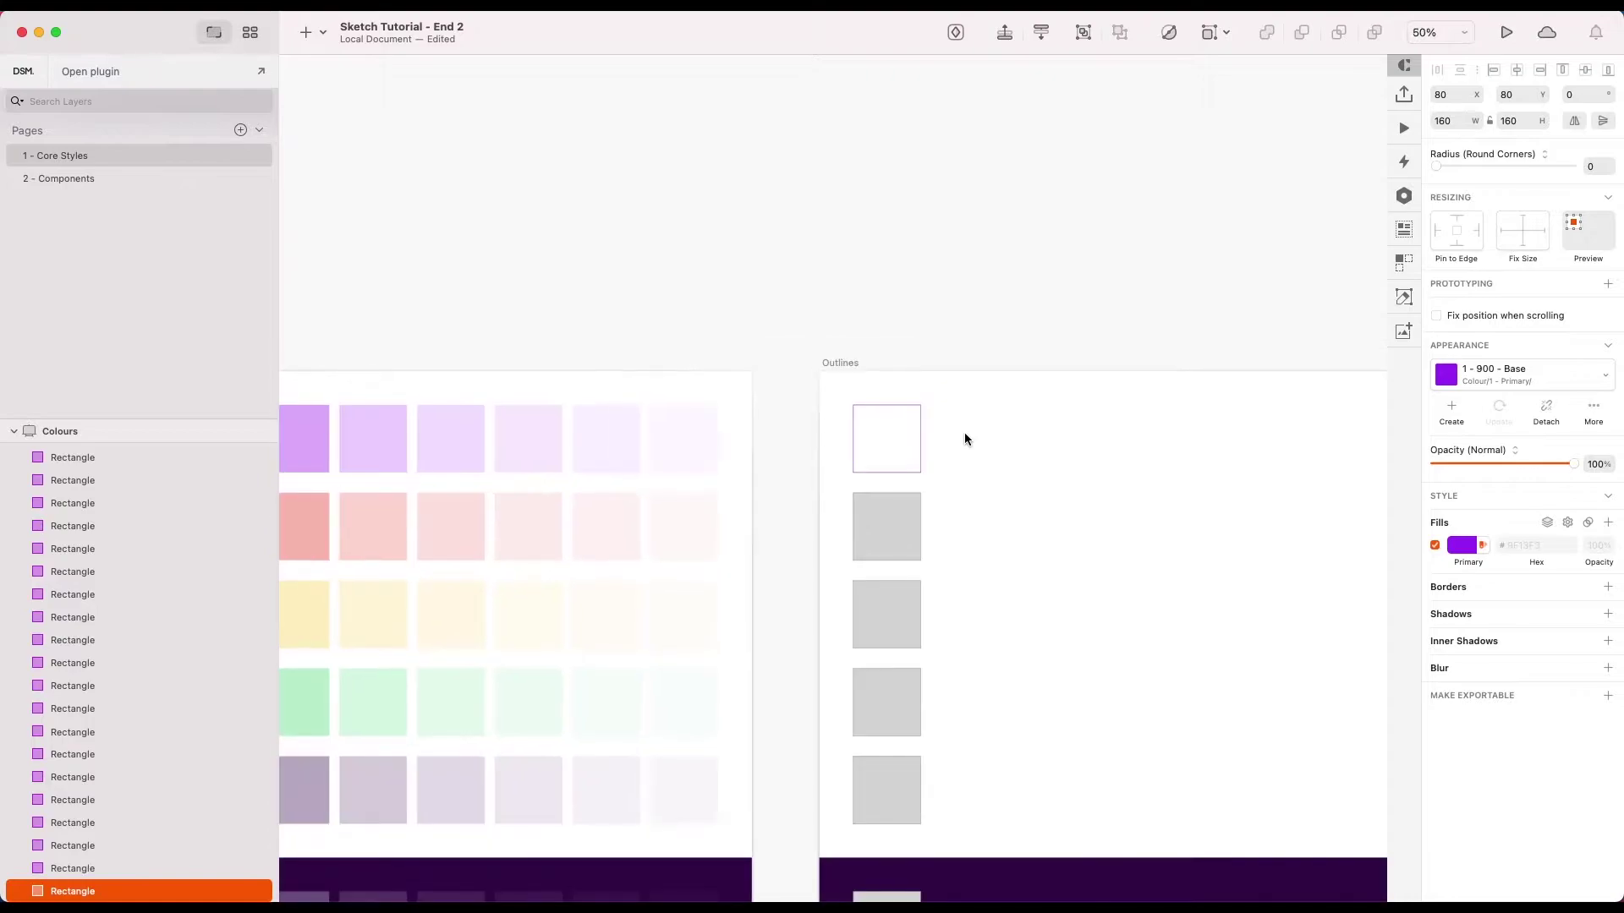
Compare the first outline square on the Outlines artboard with the purple 6 - 400 swatch on the Colours artboard
scroll(964, 433, "right", 1)
scroll(865, 408, "up", 6)
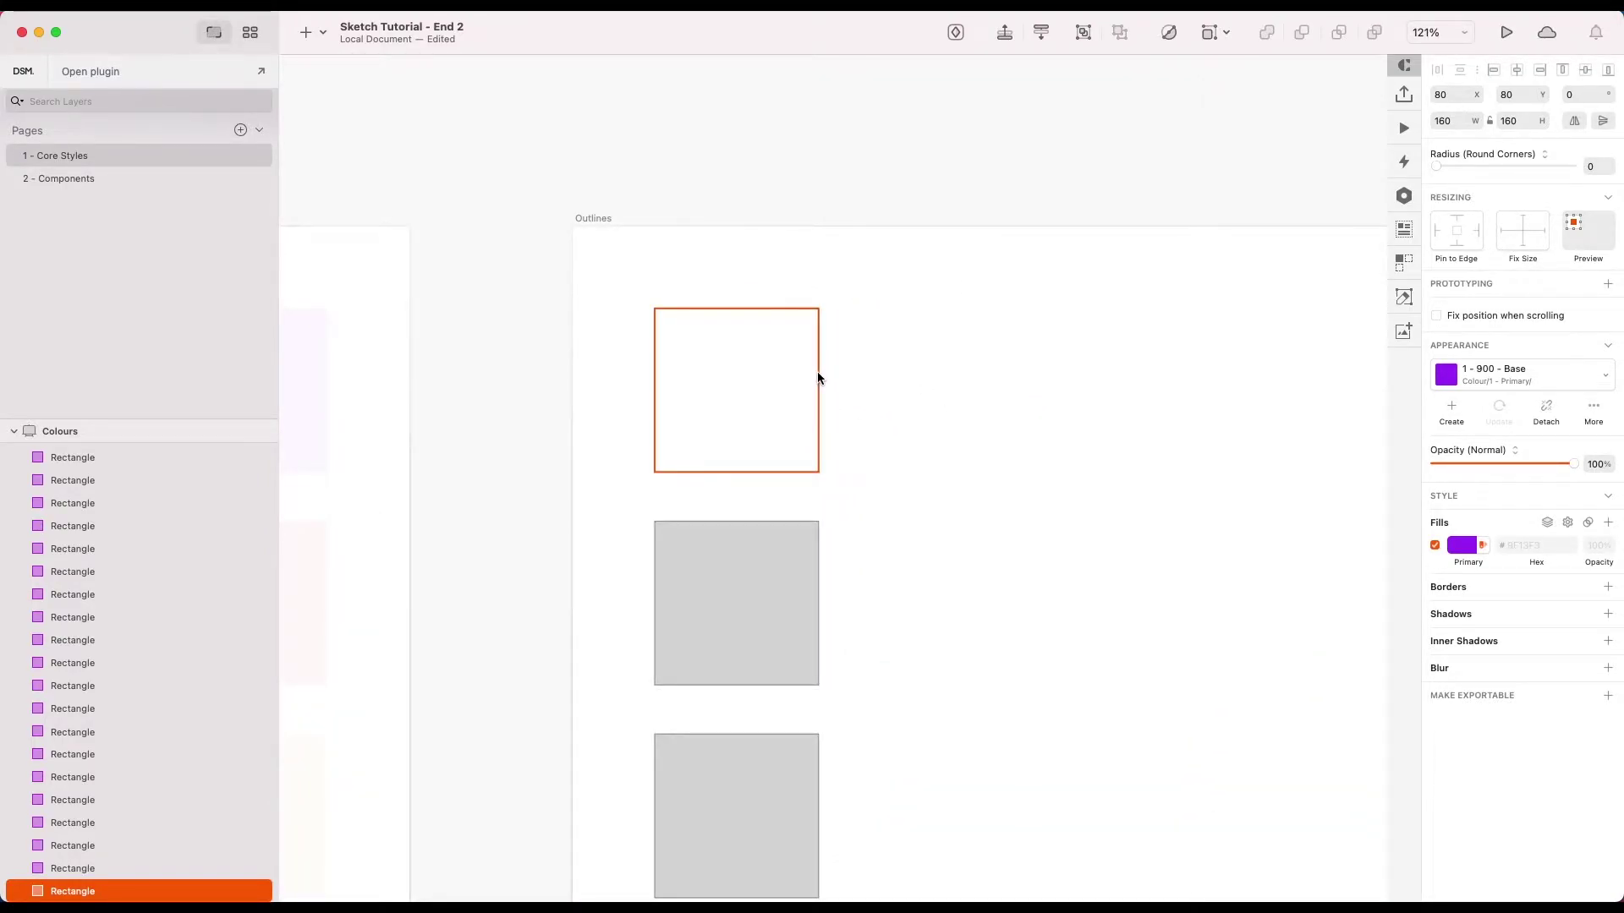
scroll(817, 372, "down", 4)
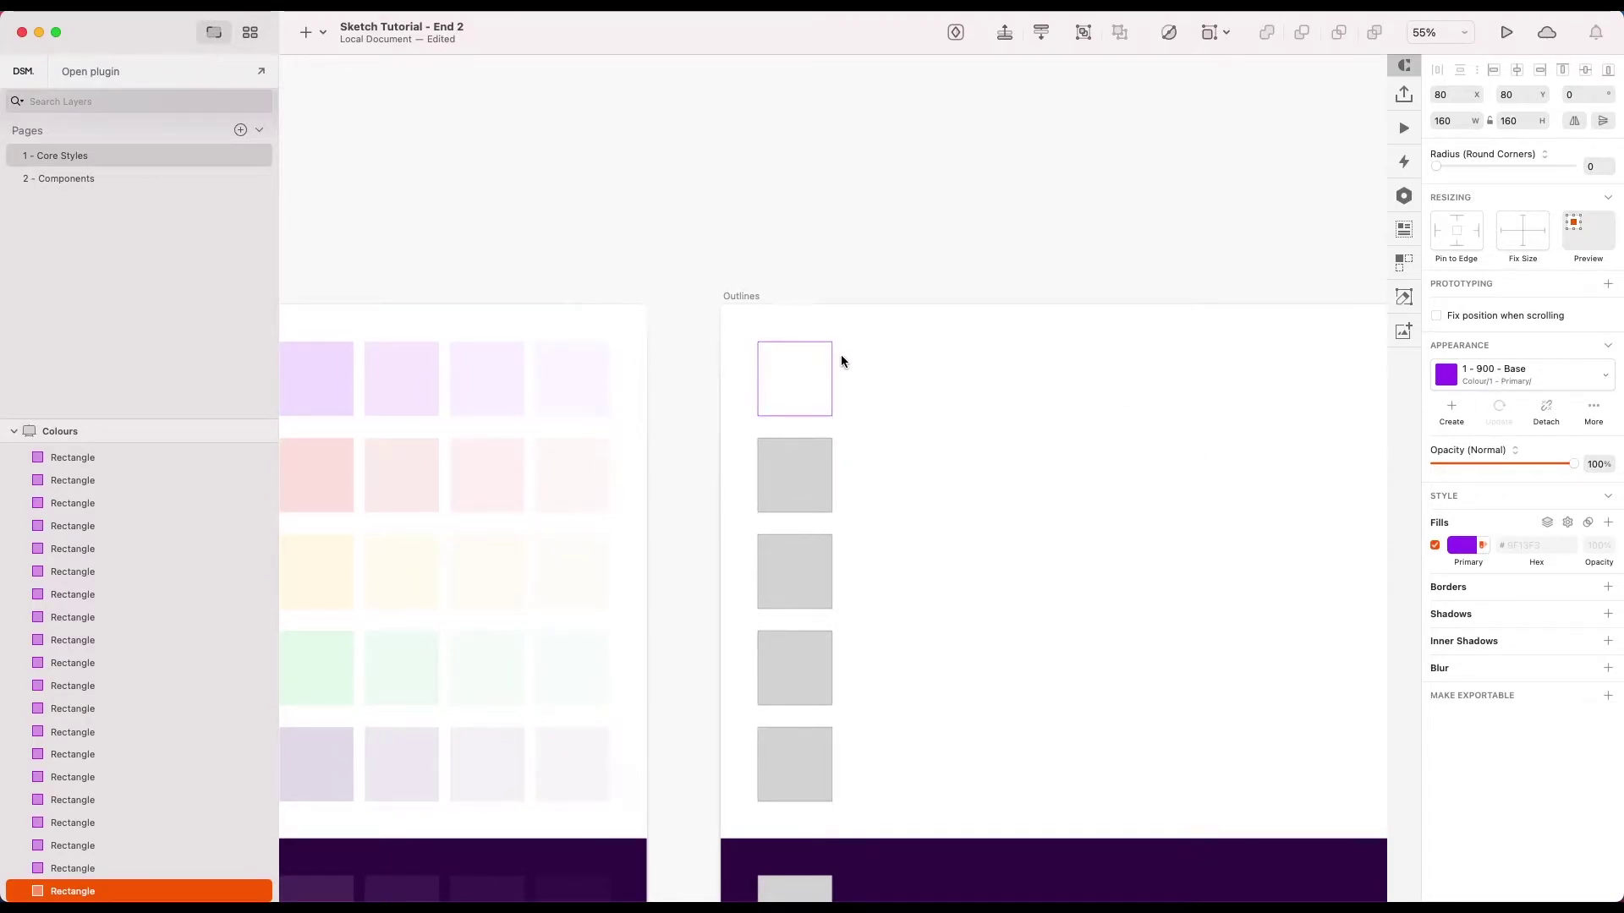
scroll(841, 362, "left", 5)
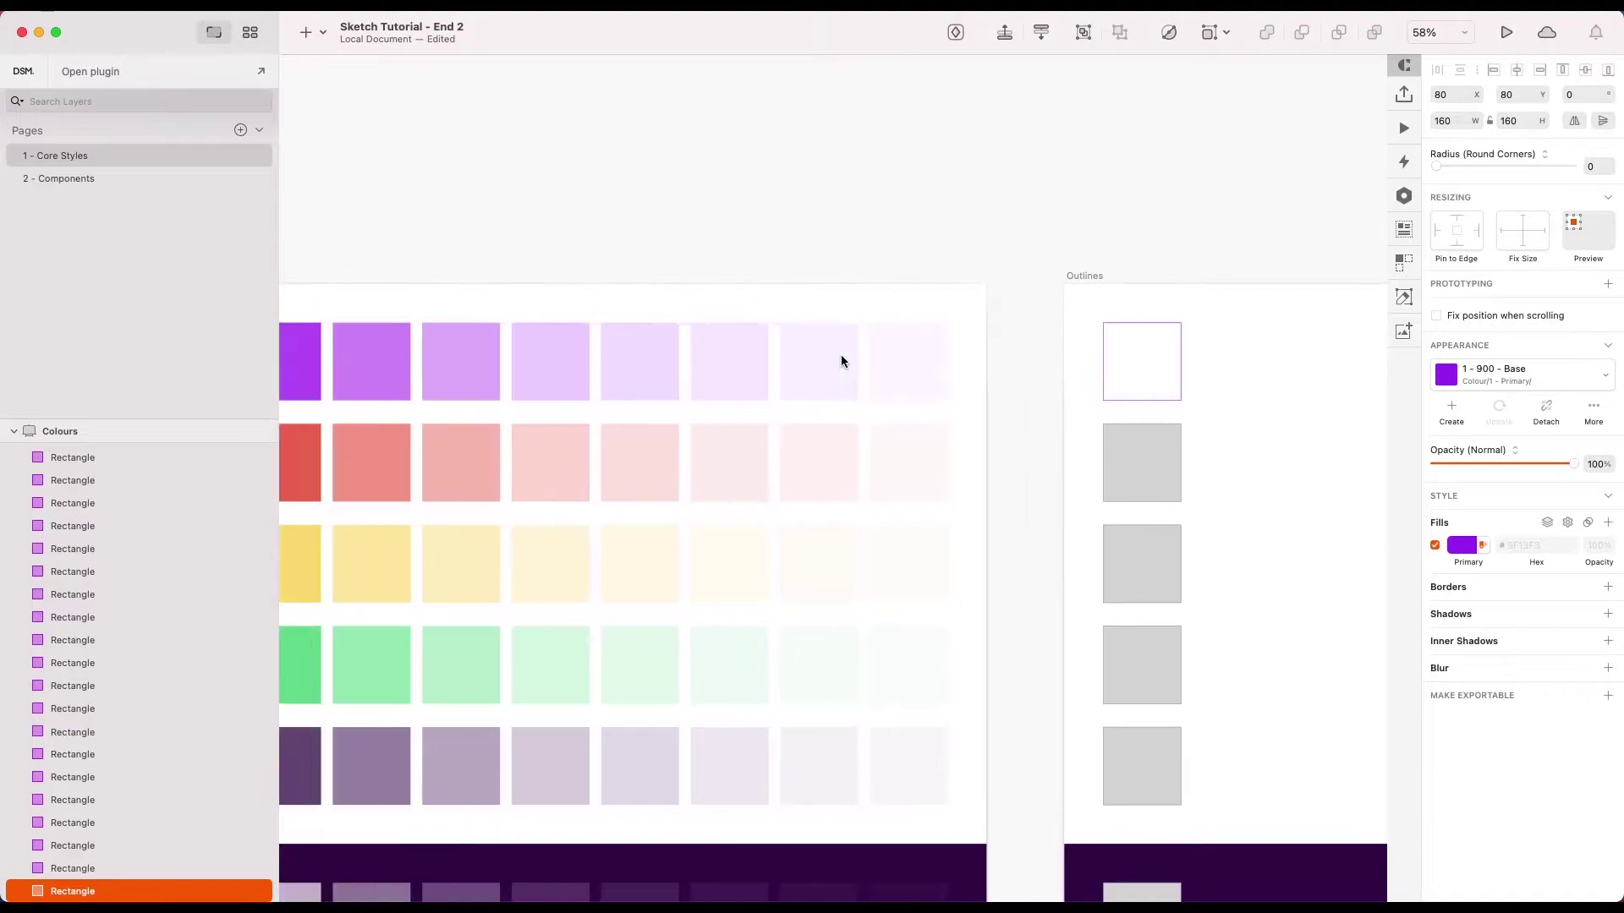
scroll(840, 362, "left", 3)
left_click(879, 348)
scroll(1133, 372, "right", 3)
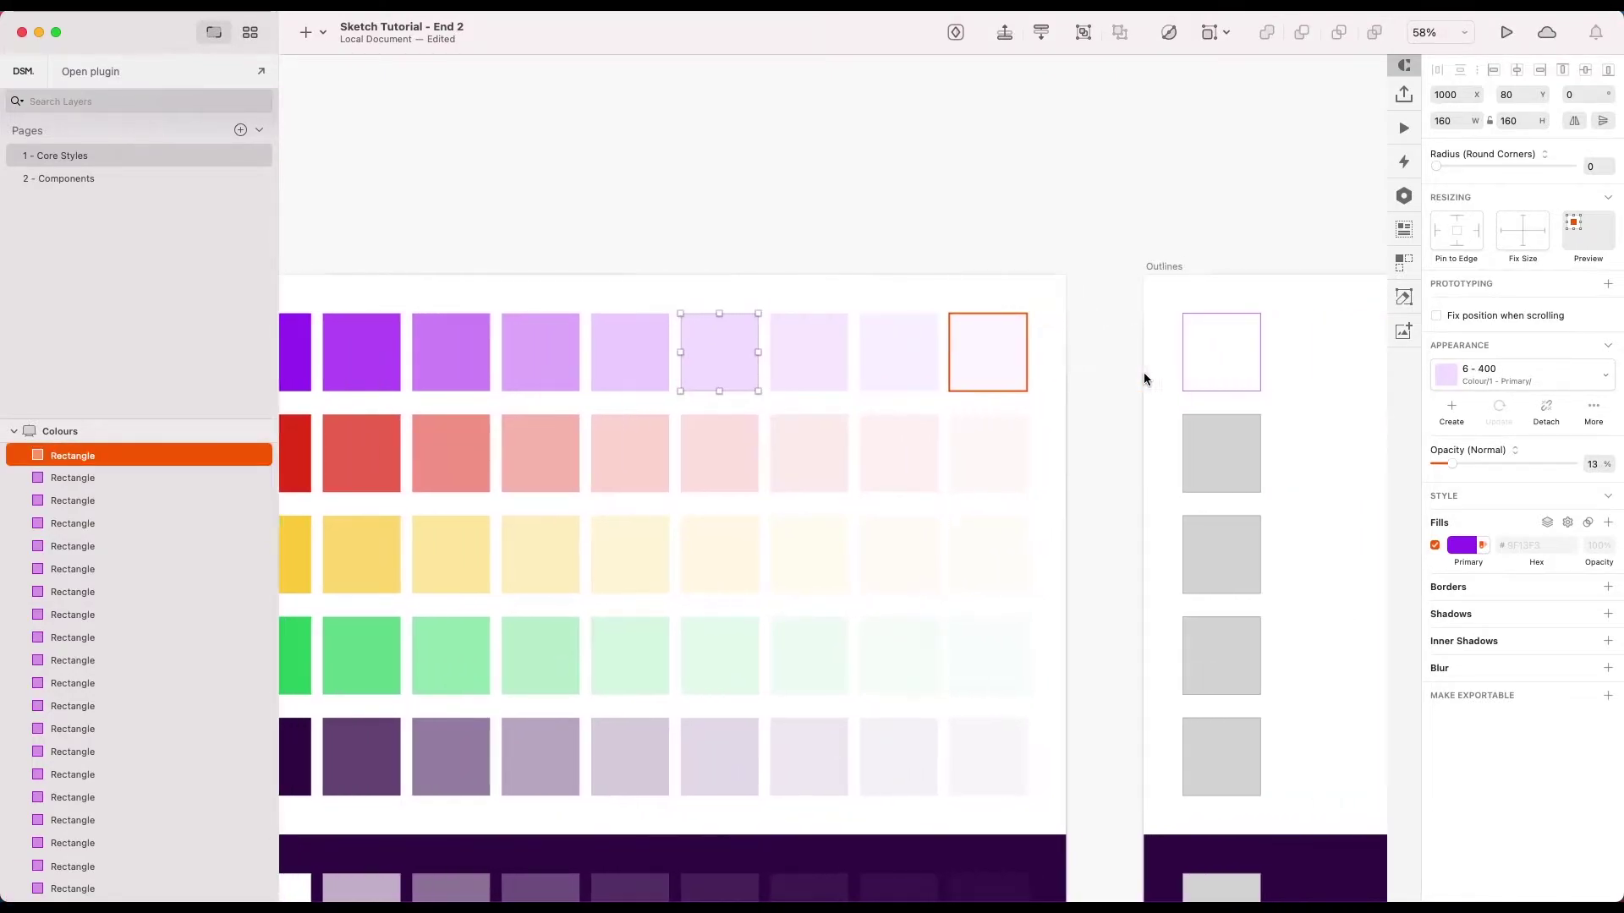
scroll(1143, 378, "right", 5)
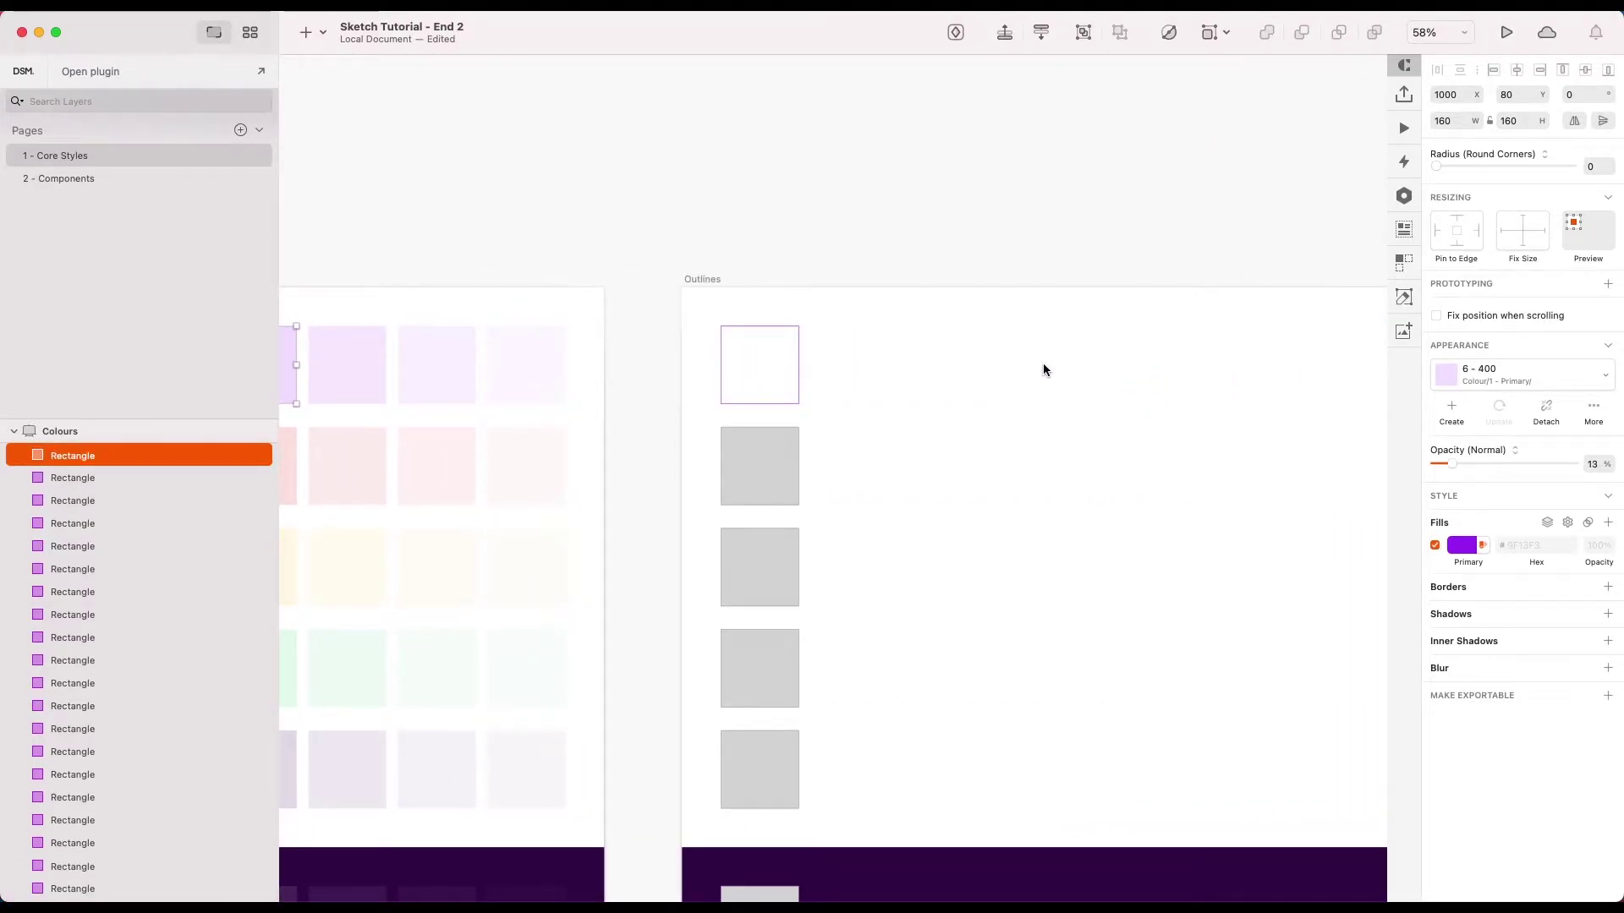
left_click(884, 359)
scroll(871, 346, "up", 3)
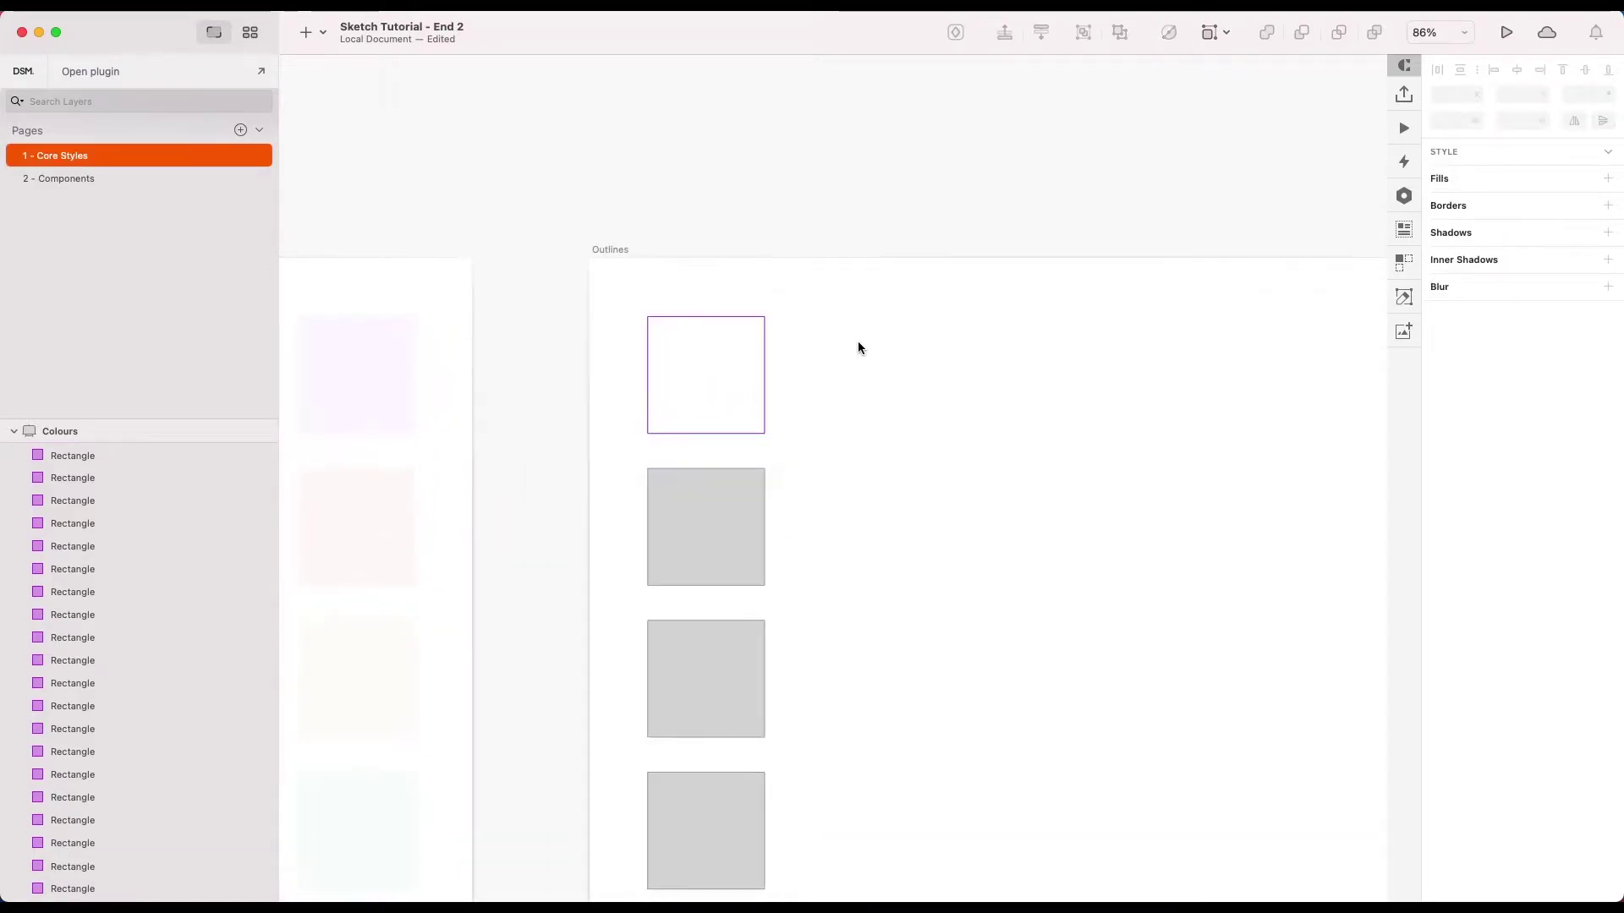
Set the border width of the first Outlines square to 2
left_click(766, 356)
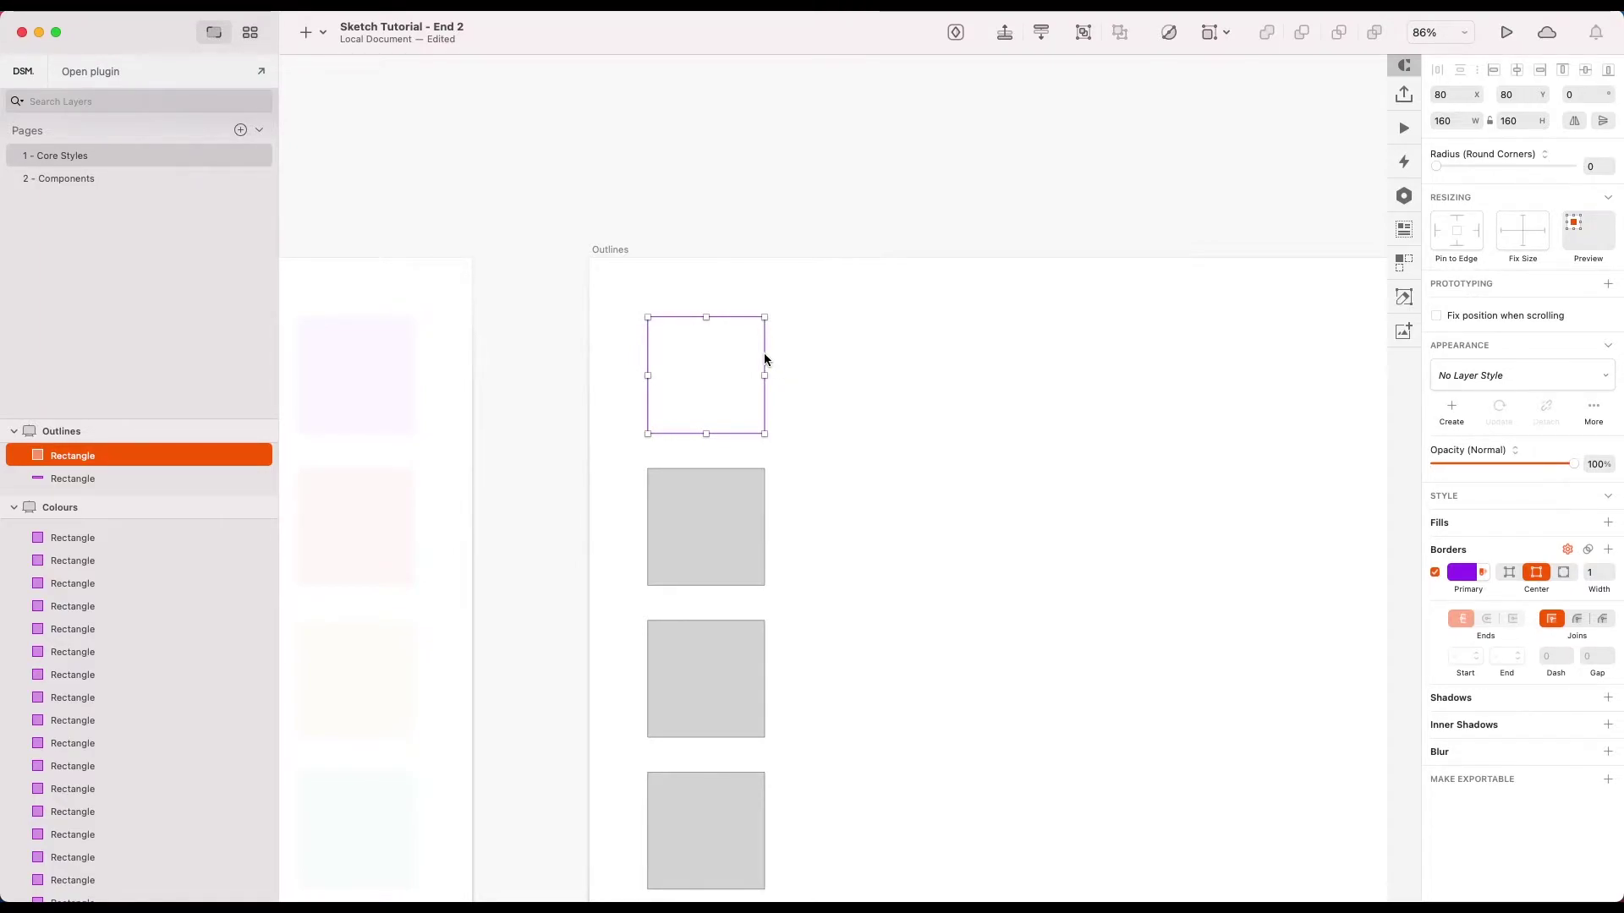
scroll(765, 355, "up", 3)
left_click(1611, 568)
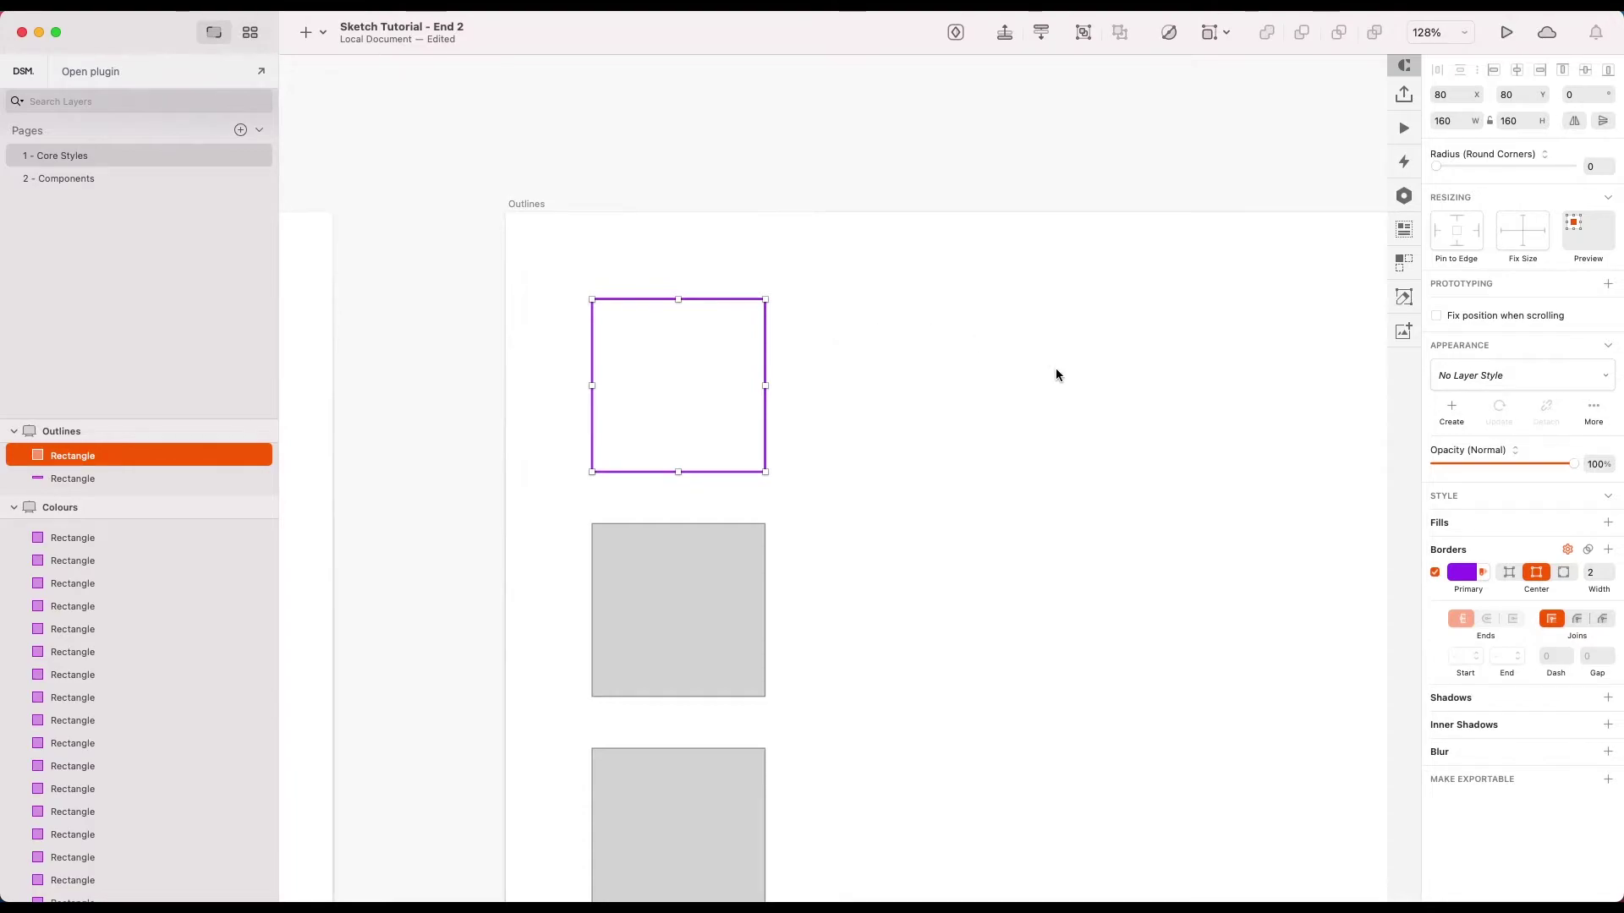
Create a layer style from the first outline square named "Outlines / 2px / Primary / 900"
left_click(1452, 406)
type("O")
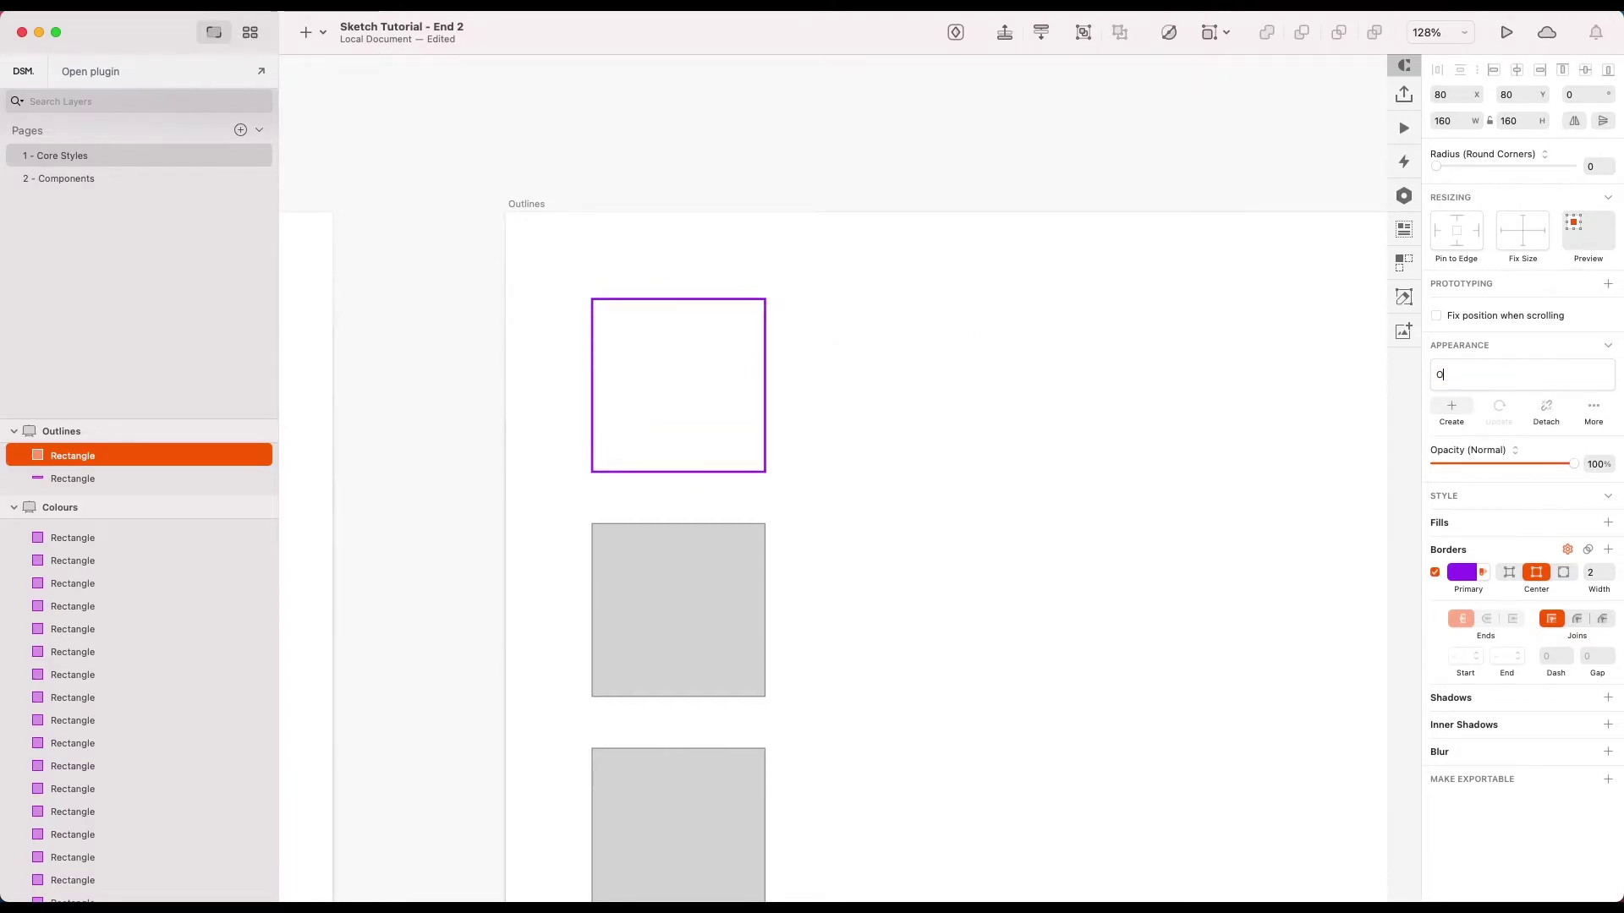
type("utlines")
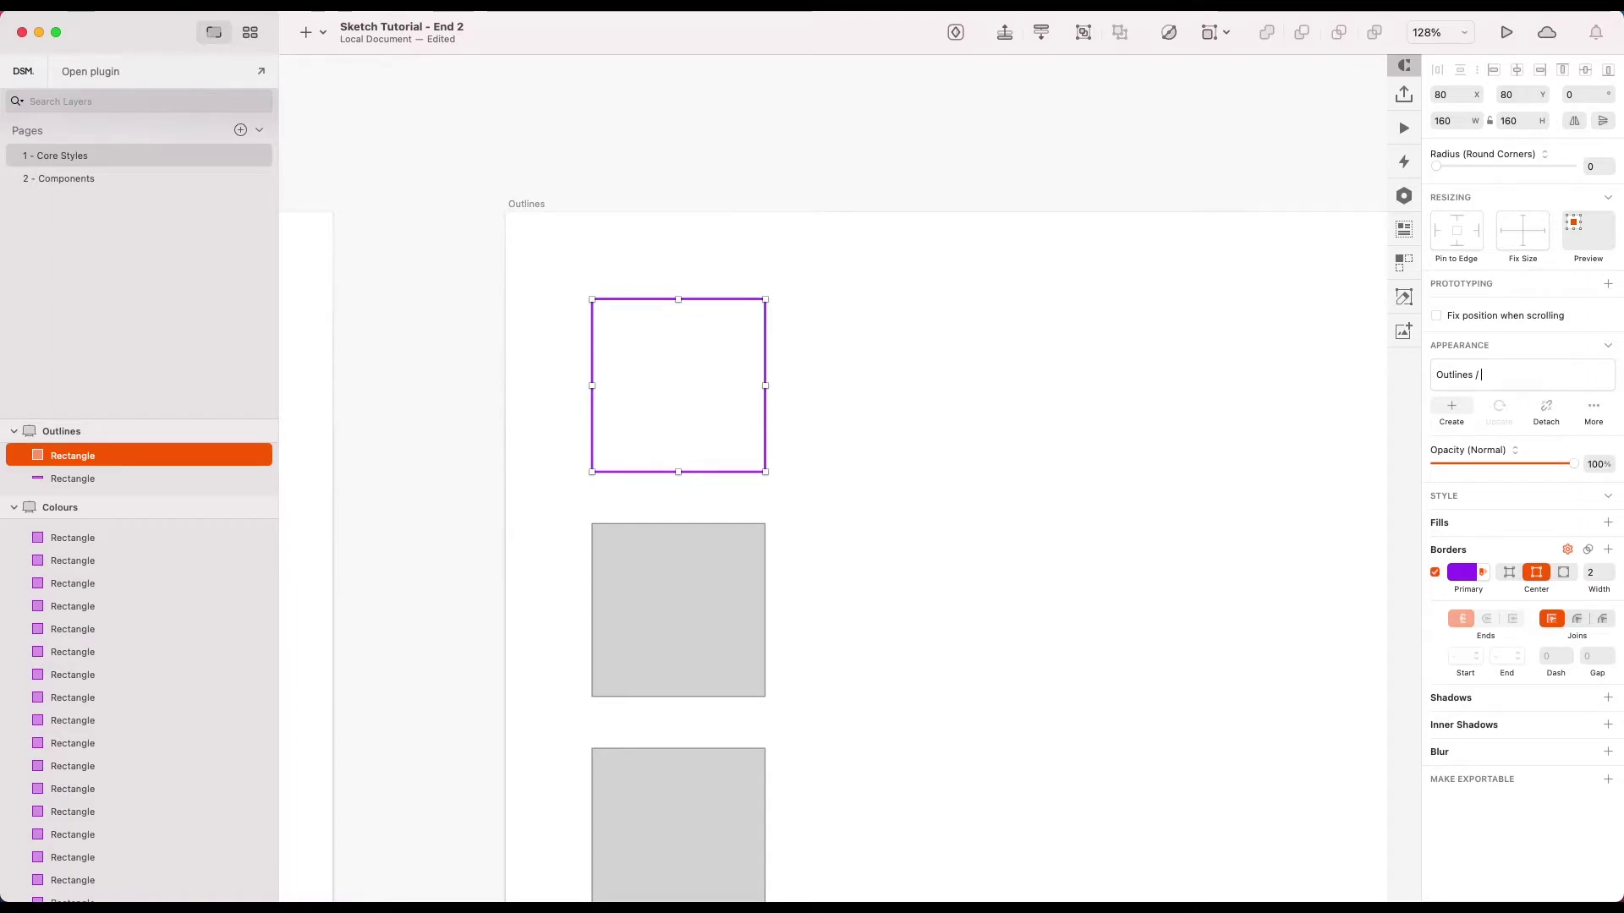
type(" / 2px")
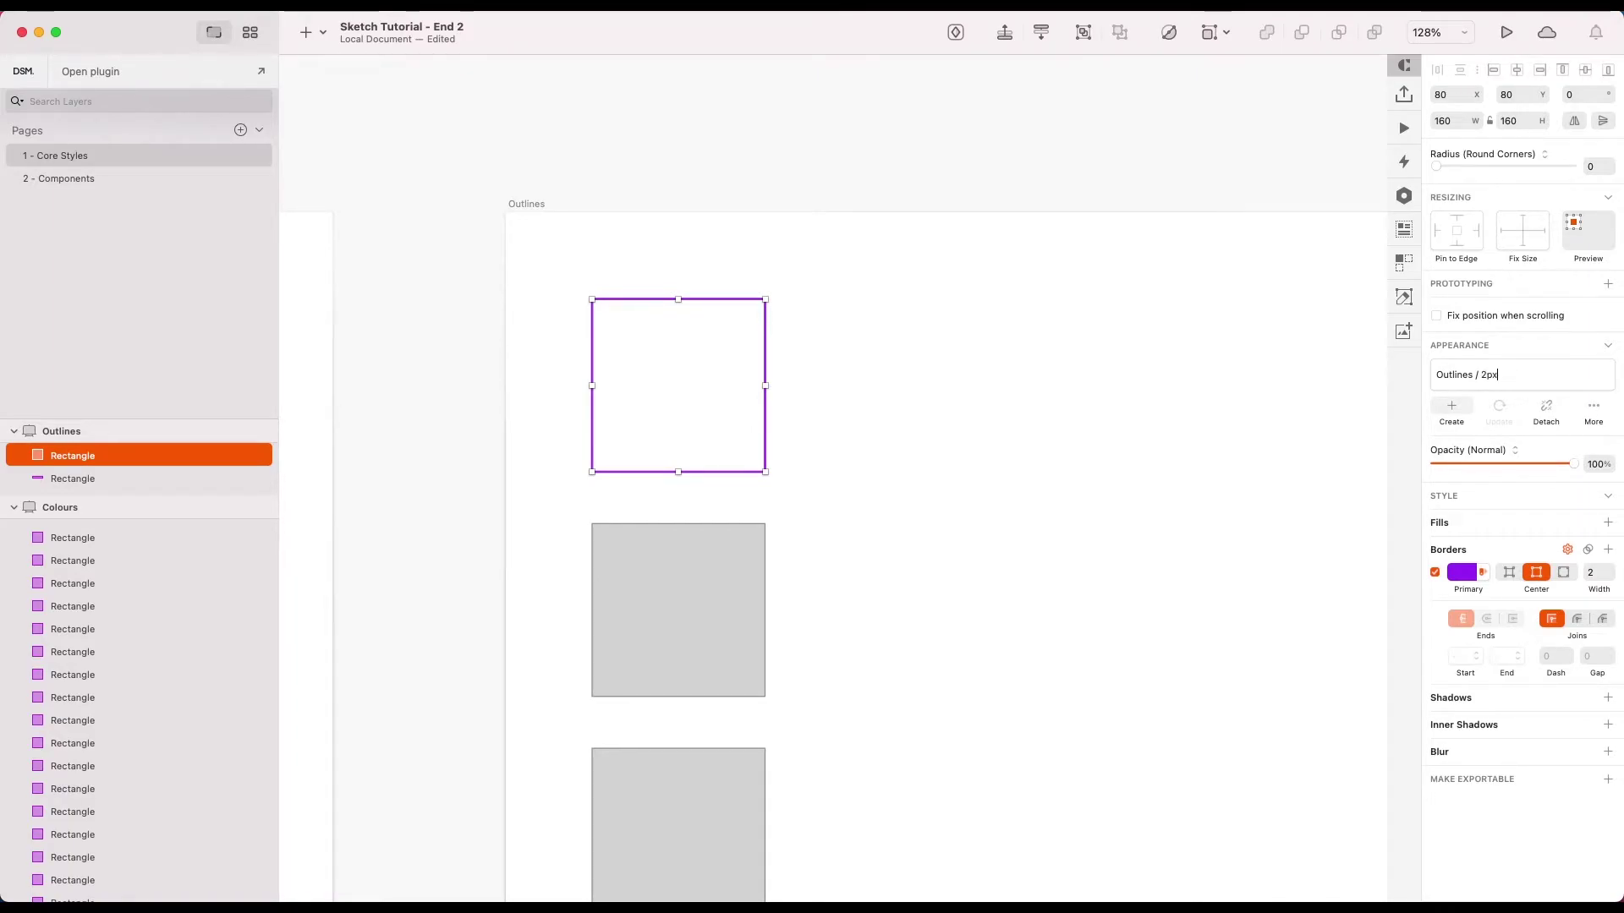
type(" / Primary")
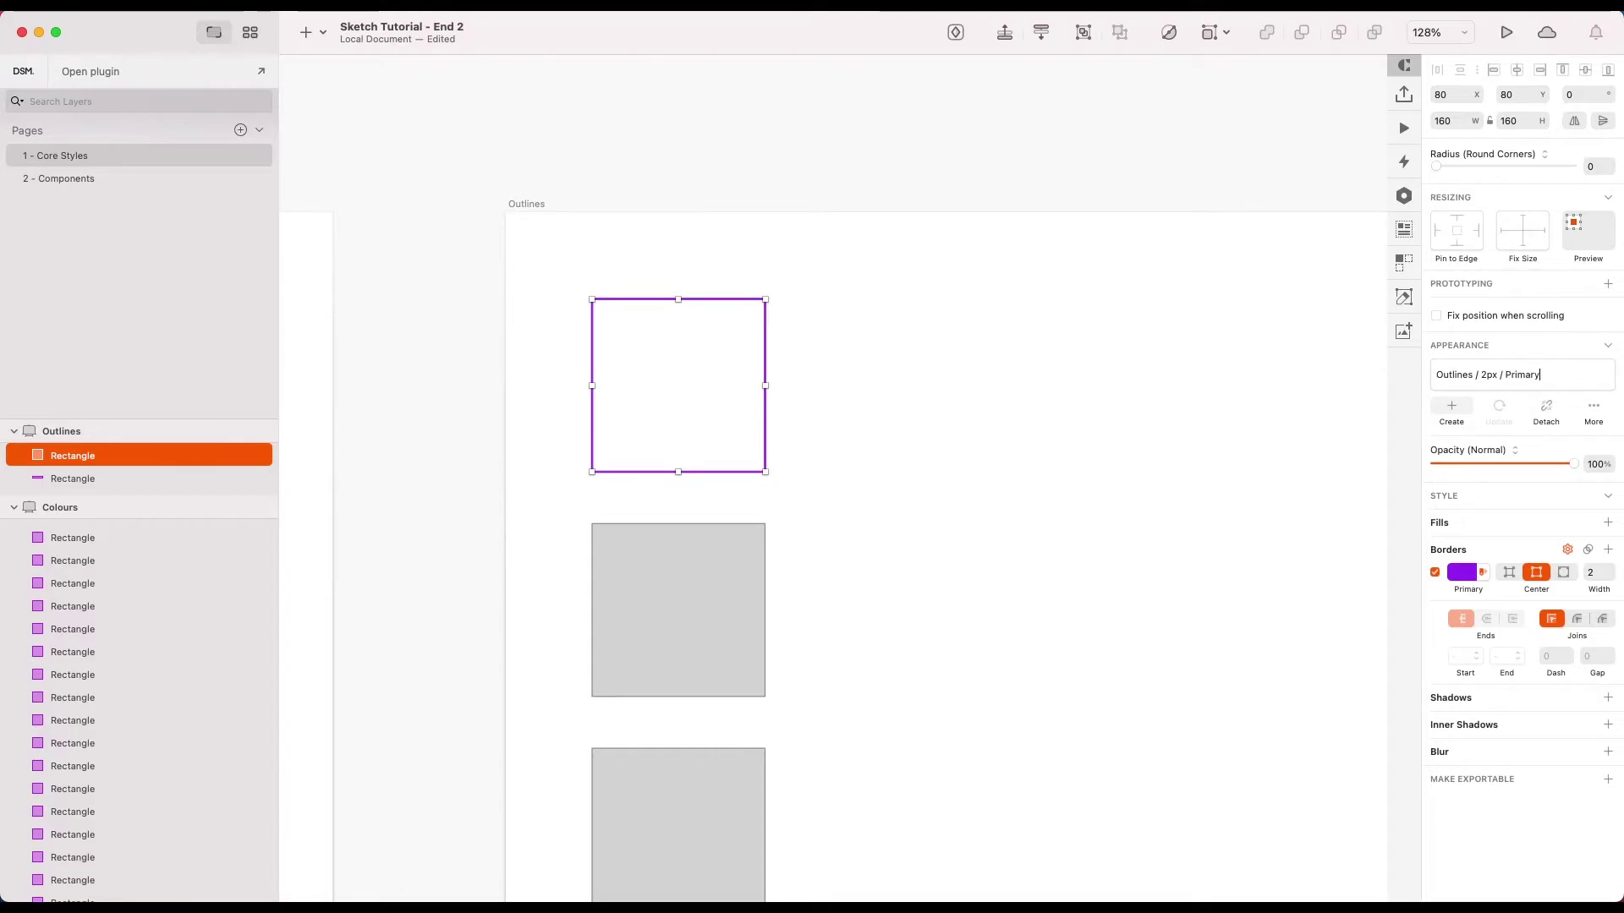
type(" / 900")
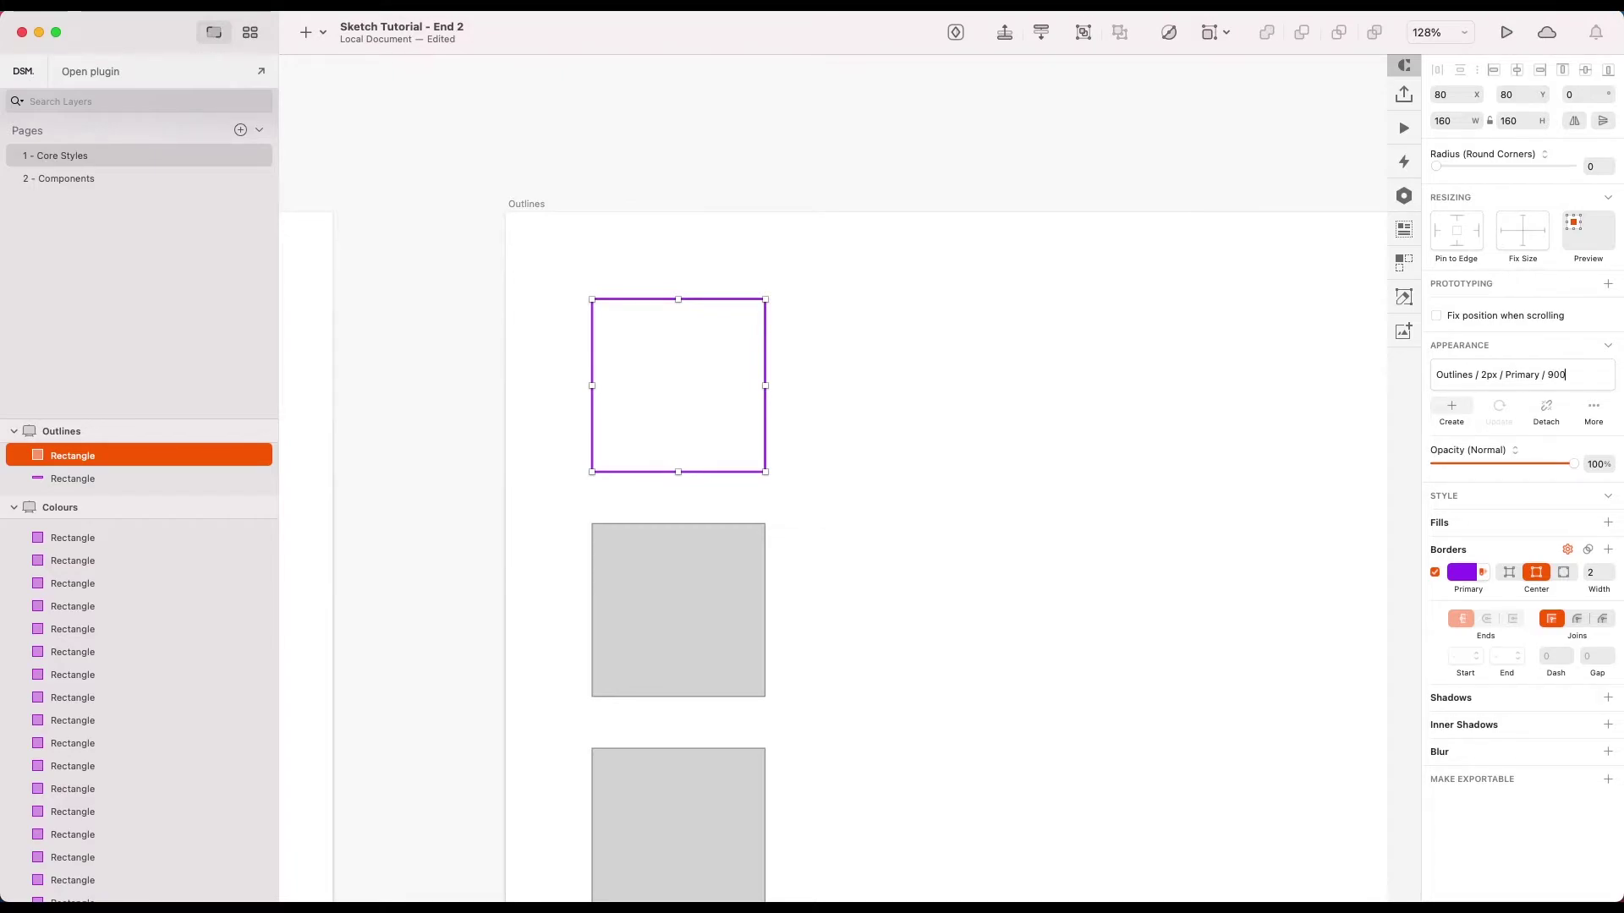
key("Return")
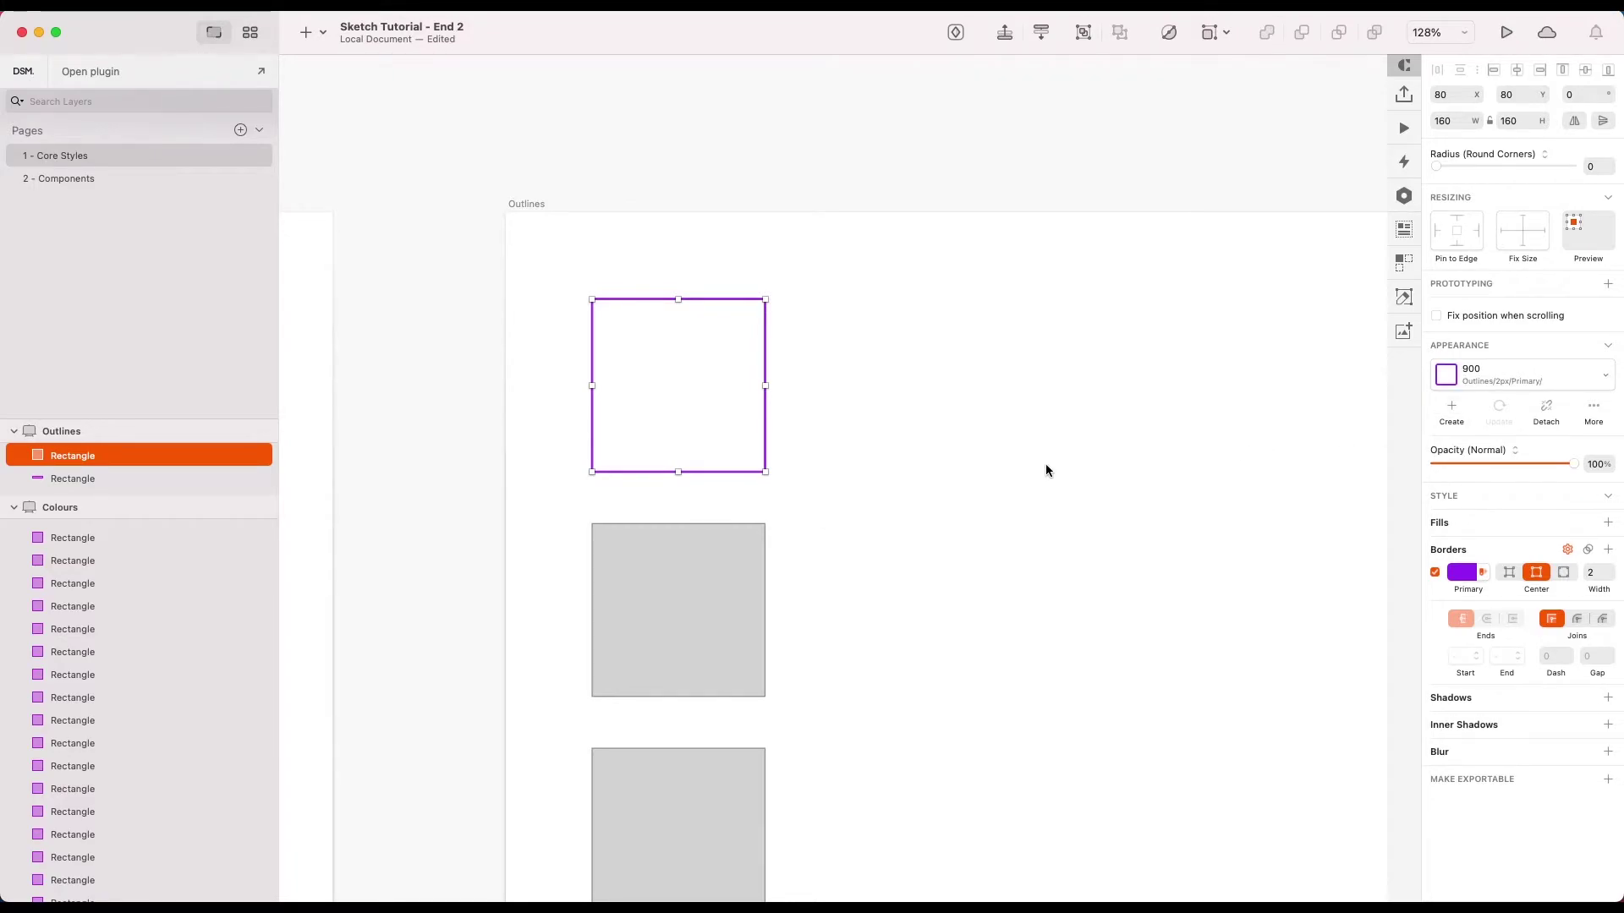
Duplicate the outline square to its right with a 24 px gap and set the copy's border width to 1
left_click_drag(766, 415, 963, 418, "alt")
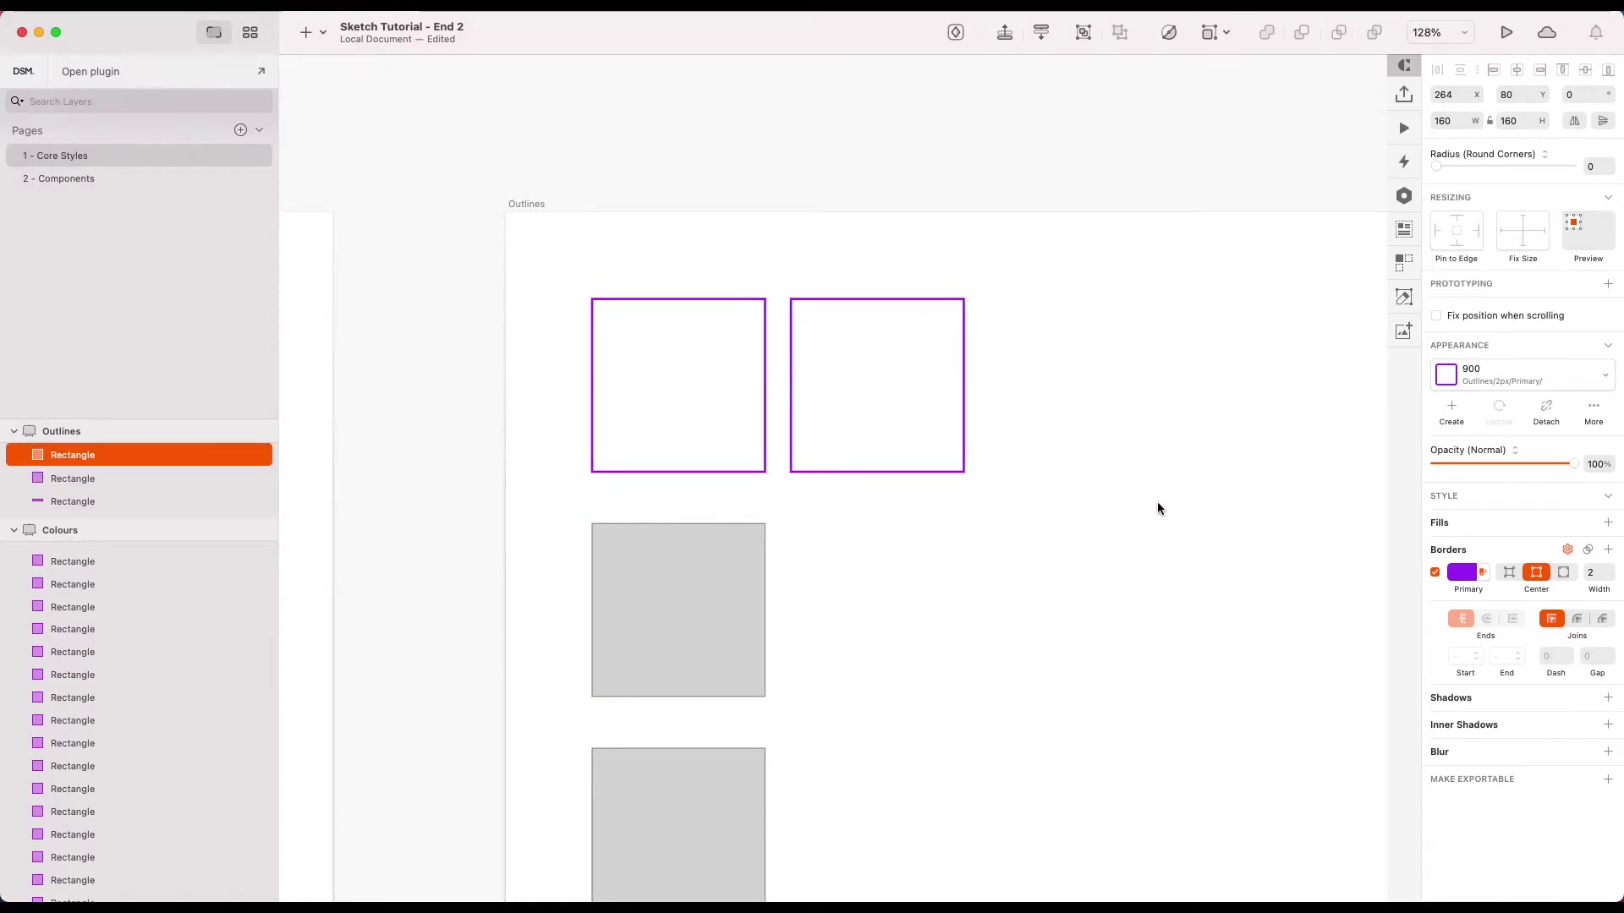
left_click(1591, 573)
type("1")
key("Return")
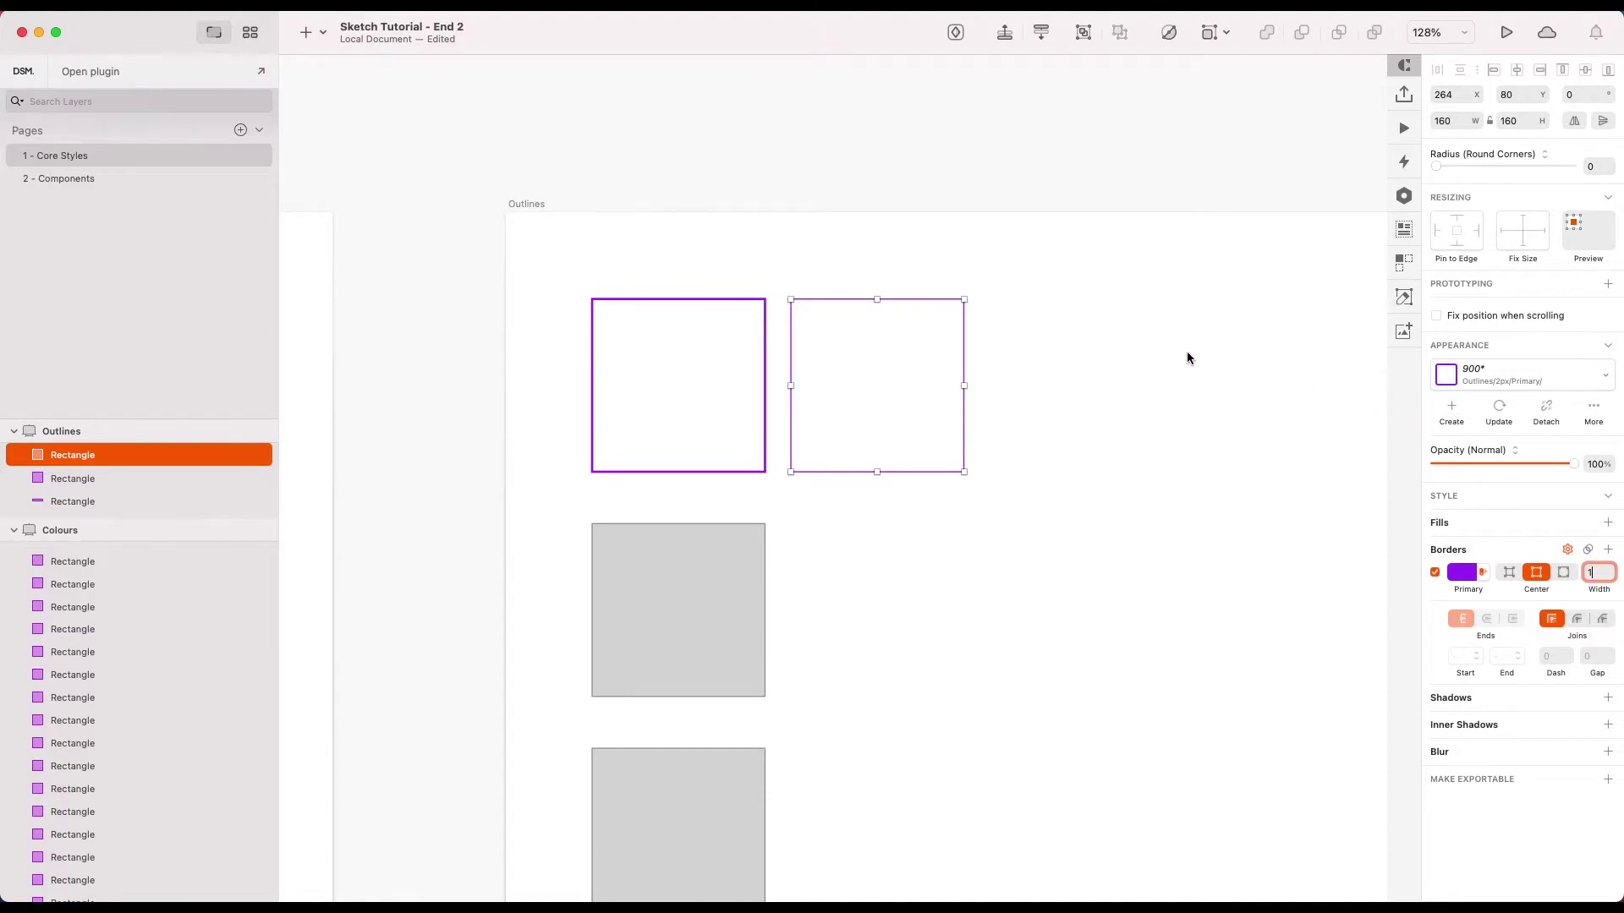
Create a layer style from the thinner outline square named "Outlines/1px/Primary/900" and deselect it
left_click(1451, 408)
key("Return")
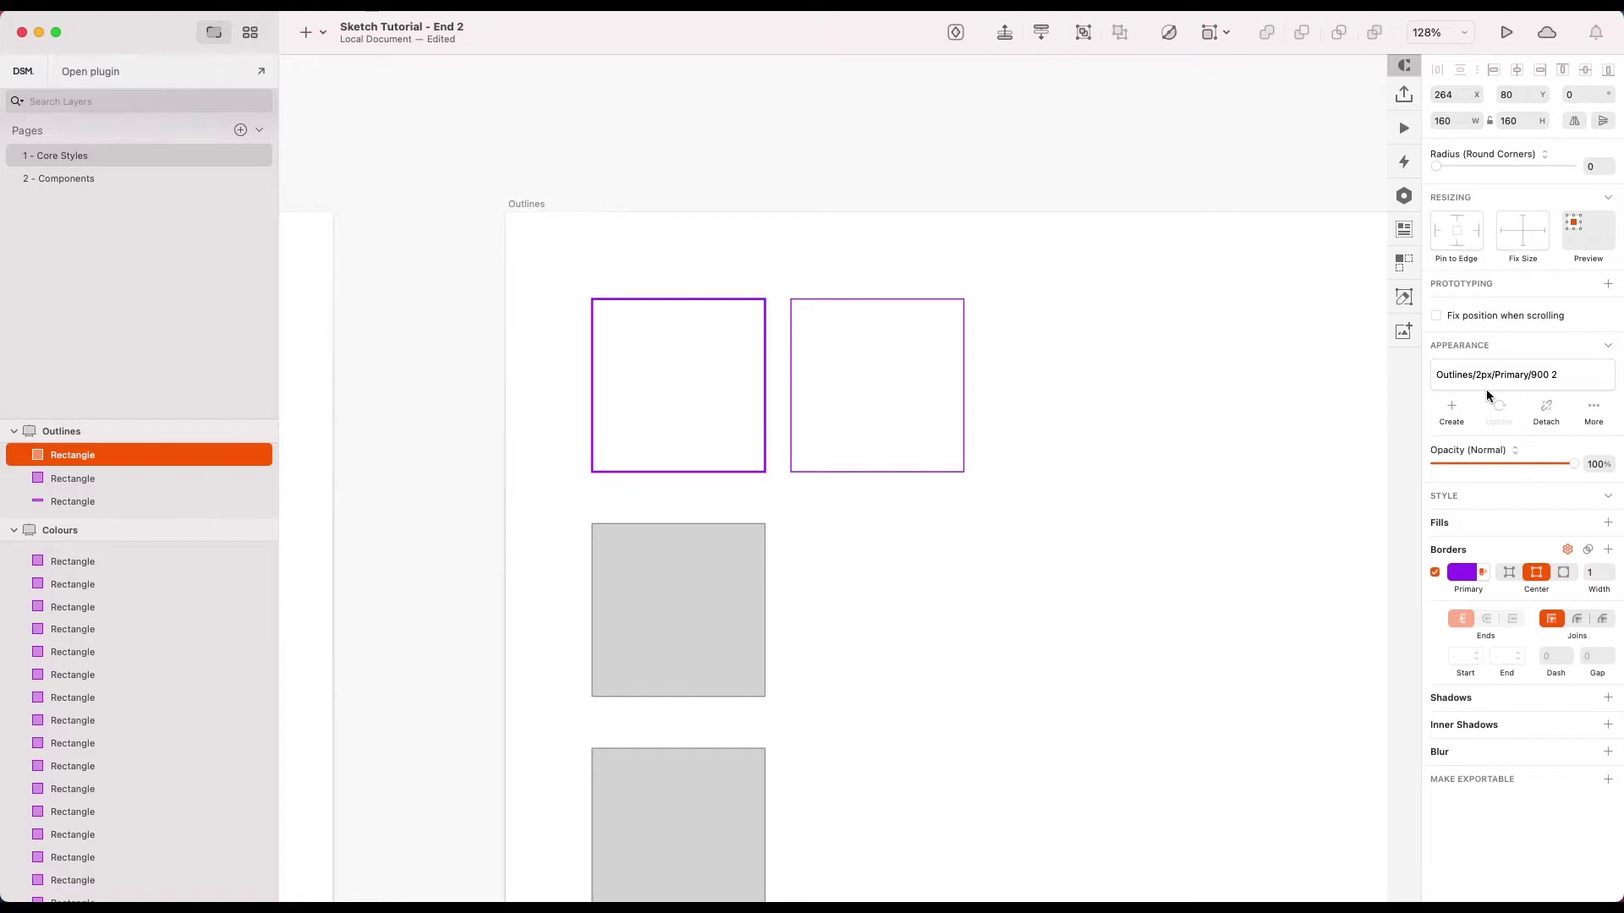
key("BackSpace")
type("1")
key("BackSpace")
key("BackSpace")
key("Return")
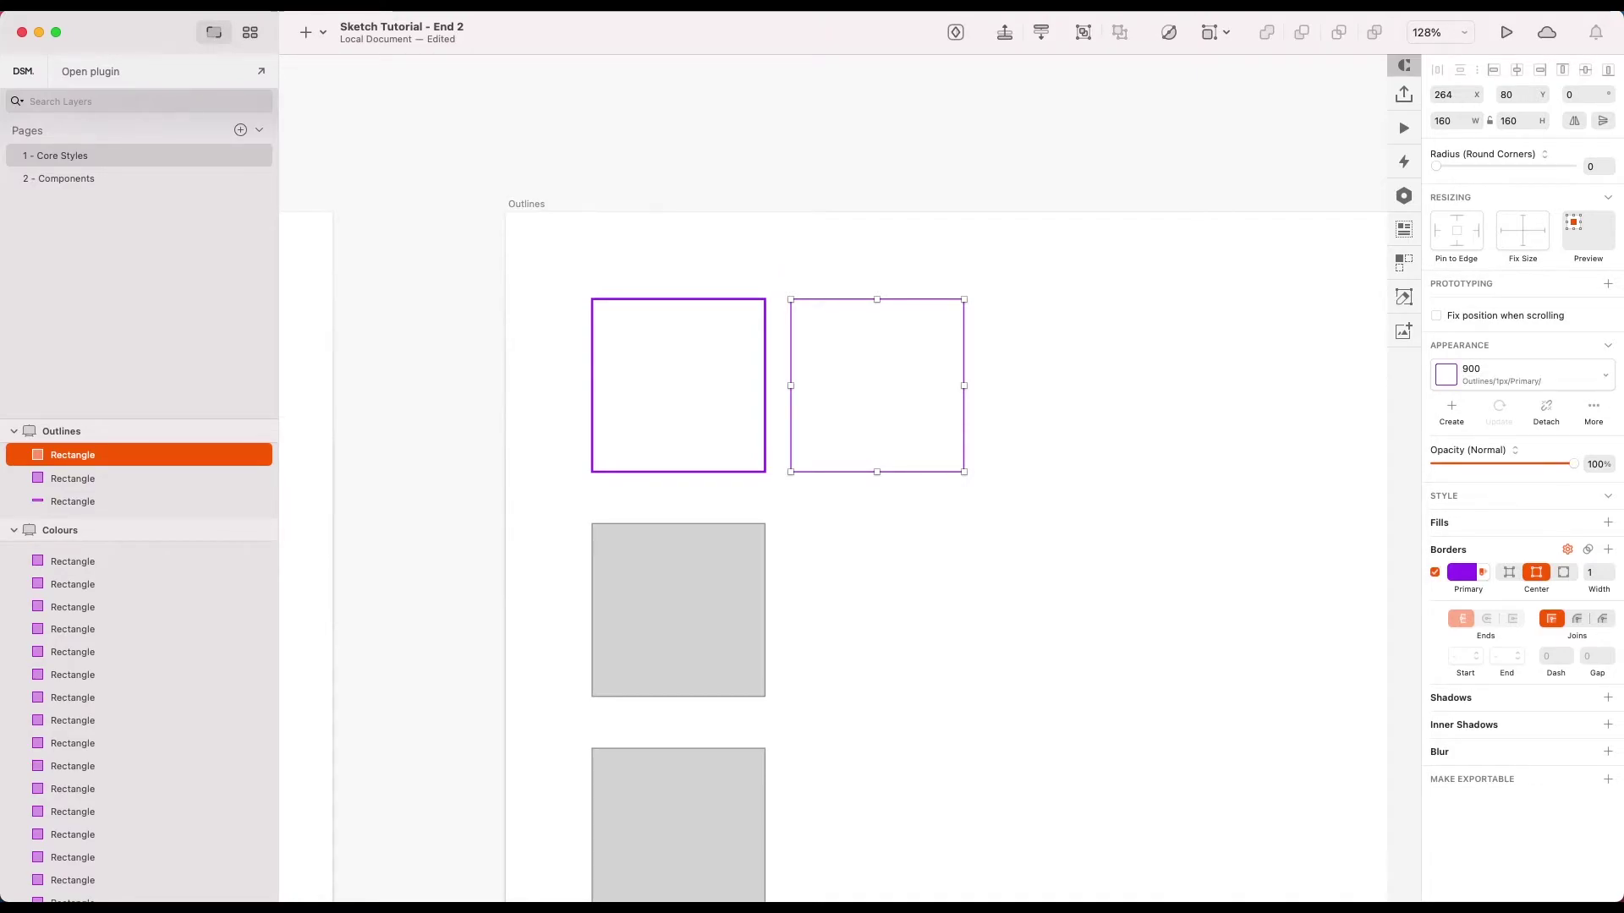
left_click(1134, 454)
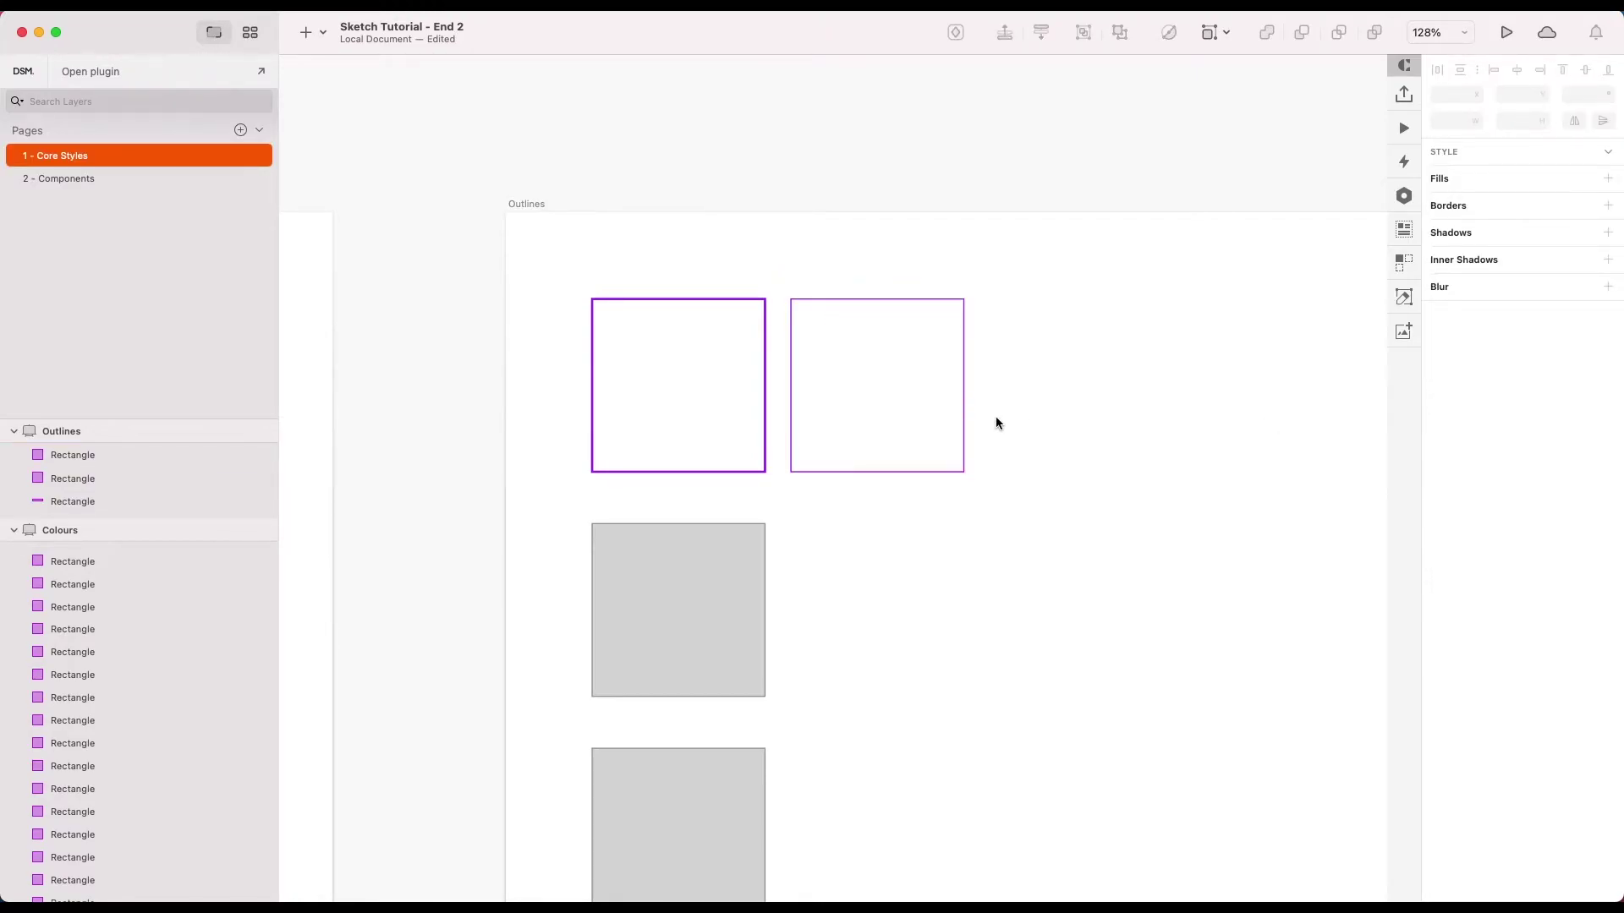
Examine the 1px and 2px Primary styles under Outlines in the document's layer styles for the second square
left_click(966, 408)
left_click(1482, 373)
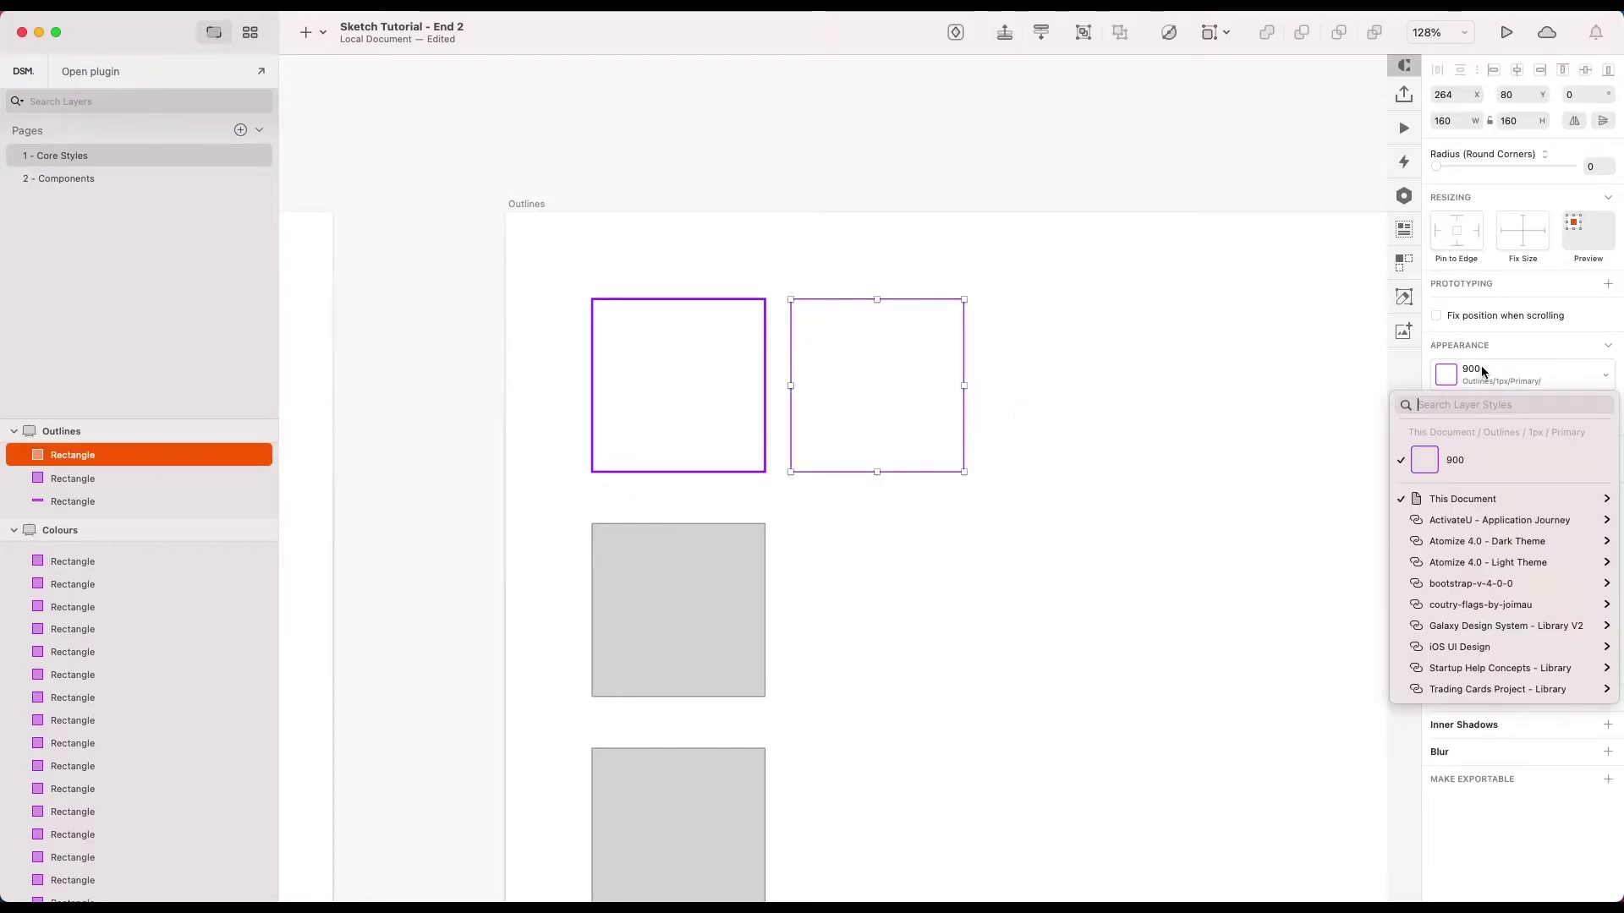
mouse_move(1442, 498)
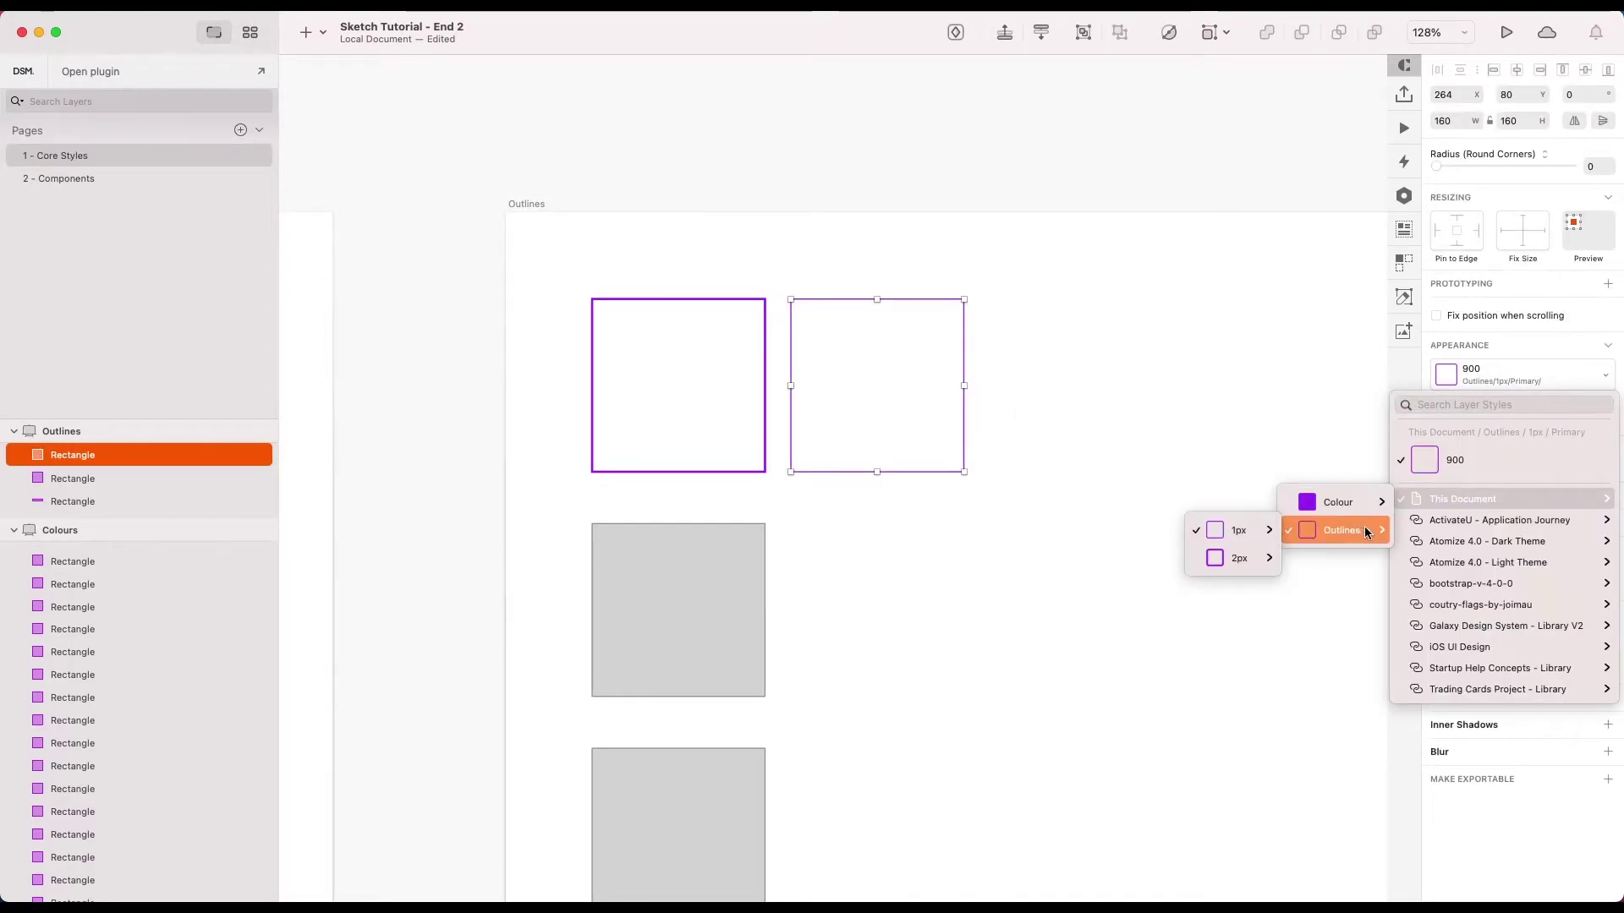
mouse_move(1358, 525)
mouse_move(1252, 533)
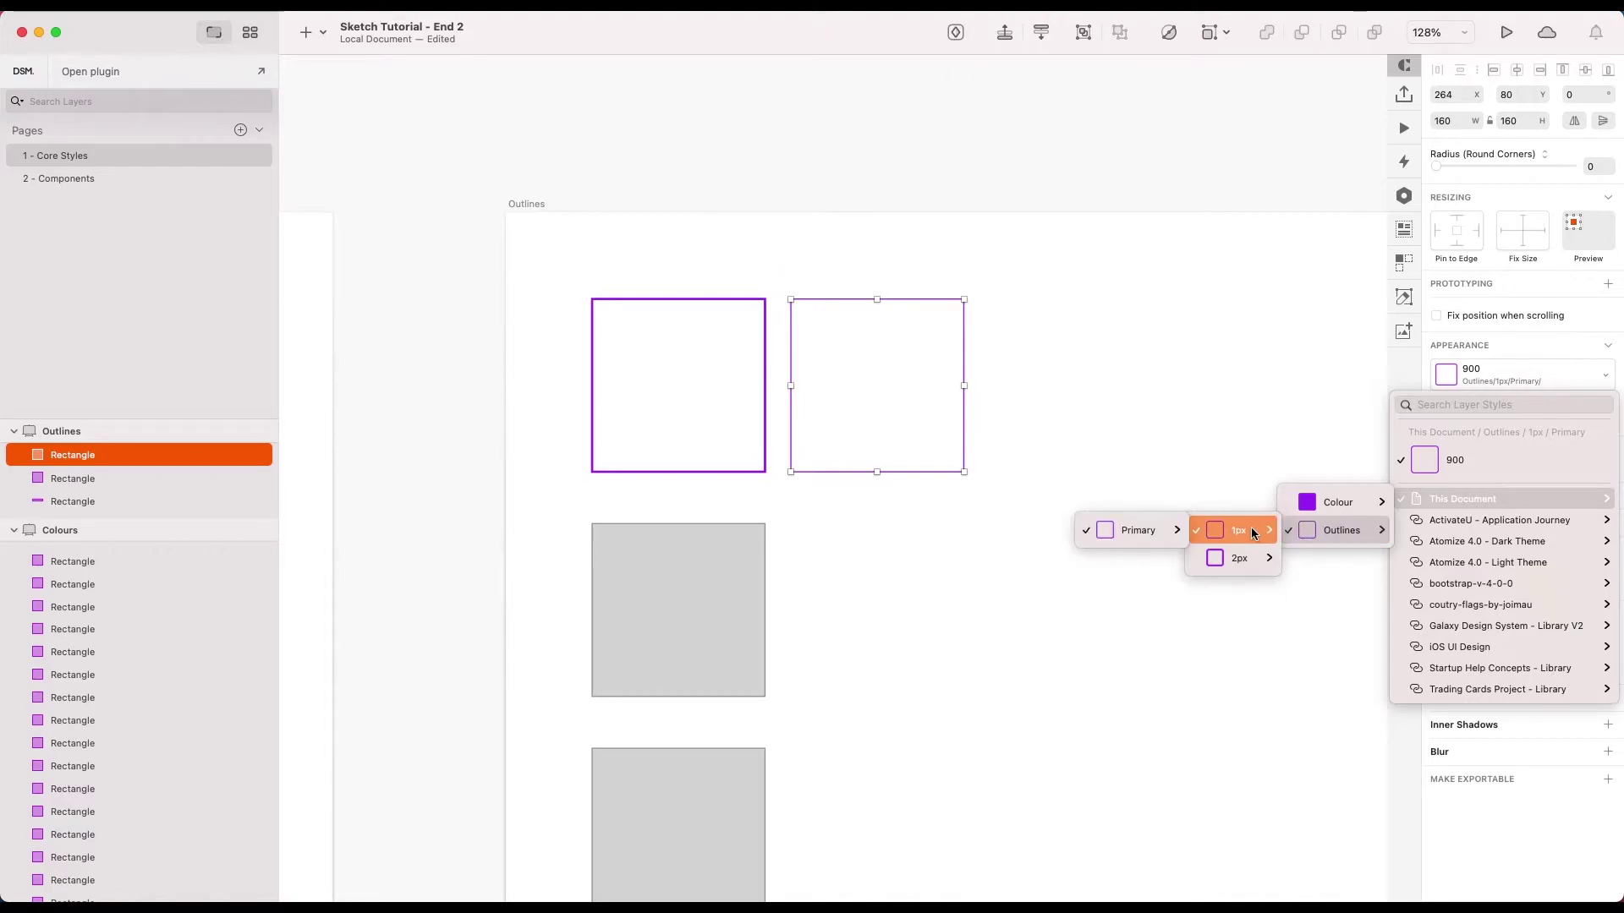
mouse_move(1140, 531)
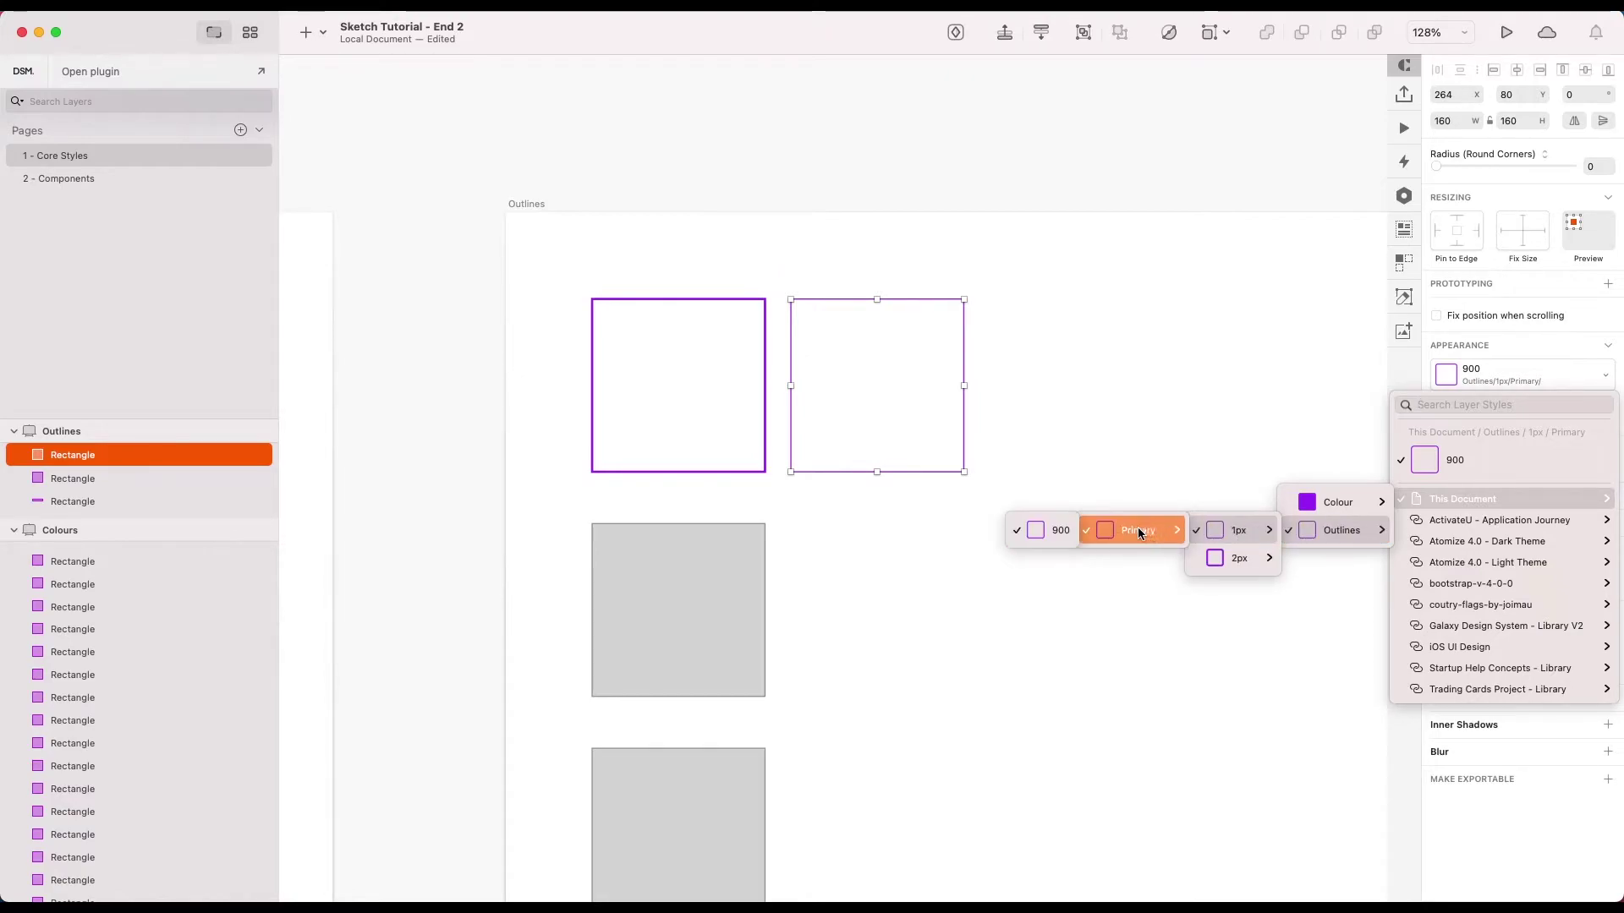
mouse_move(1241, 560)
mouse_move(1159, 563)
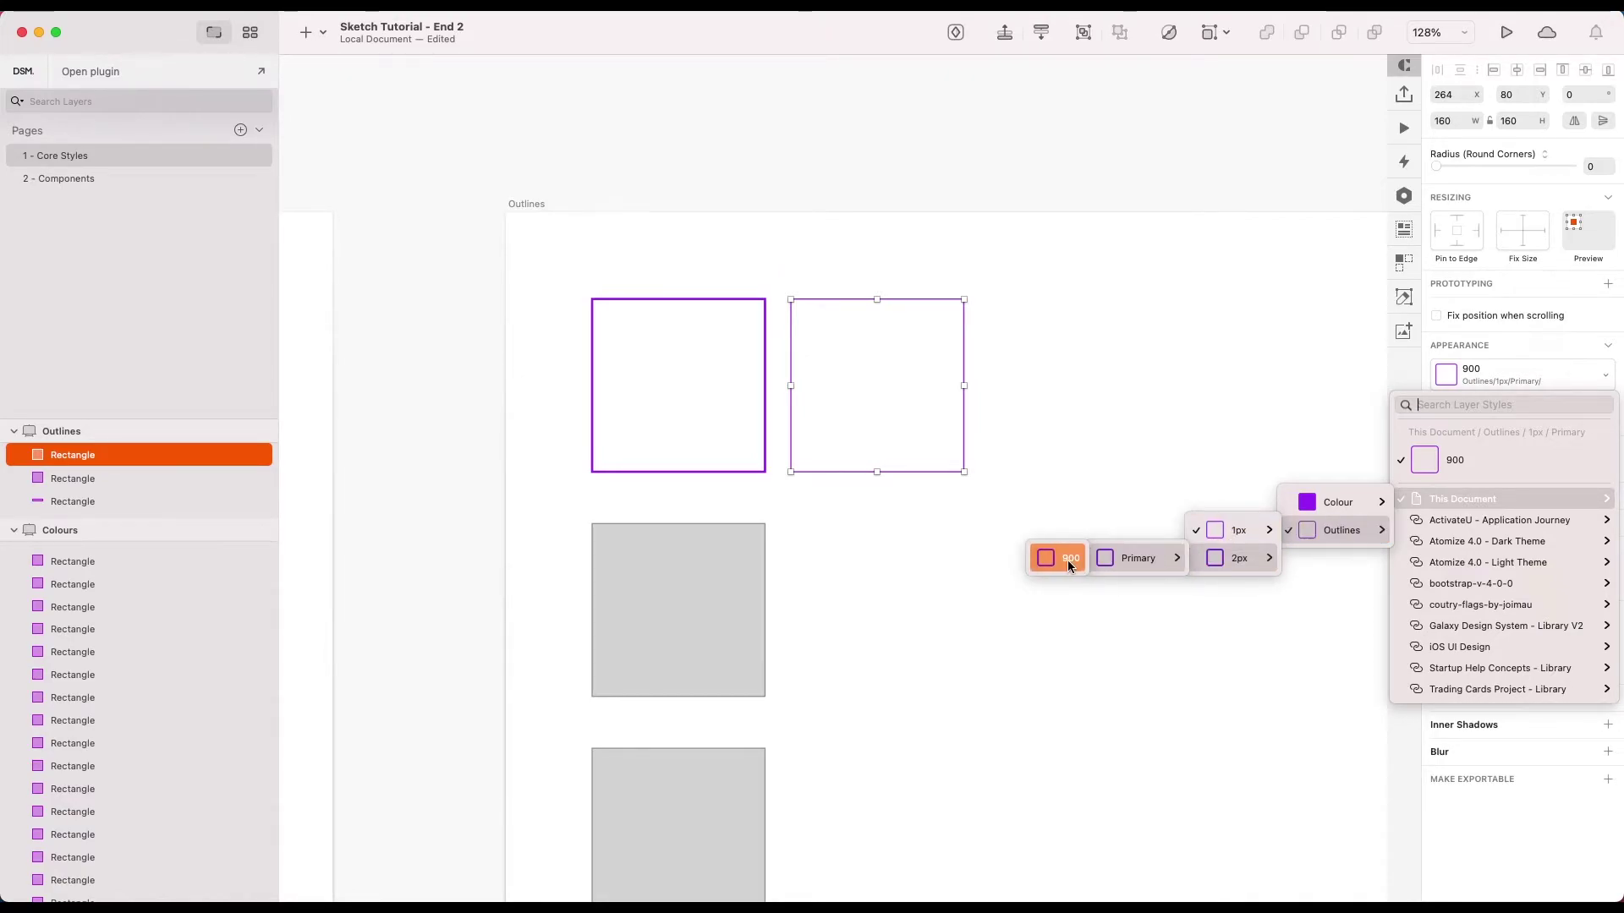
left_click(1192, 453)
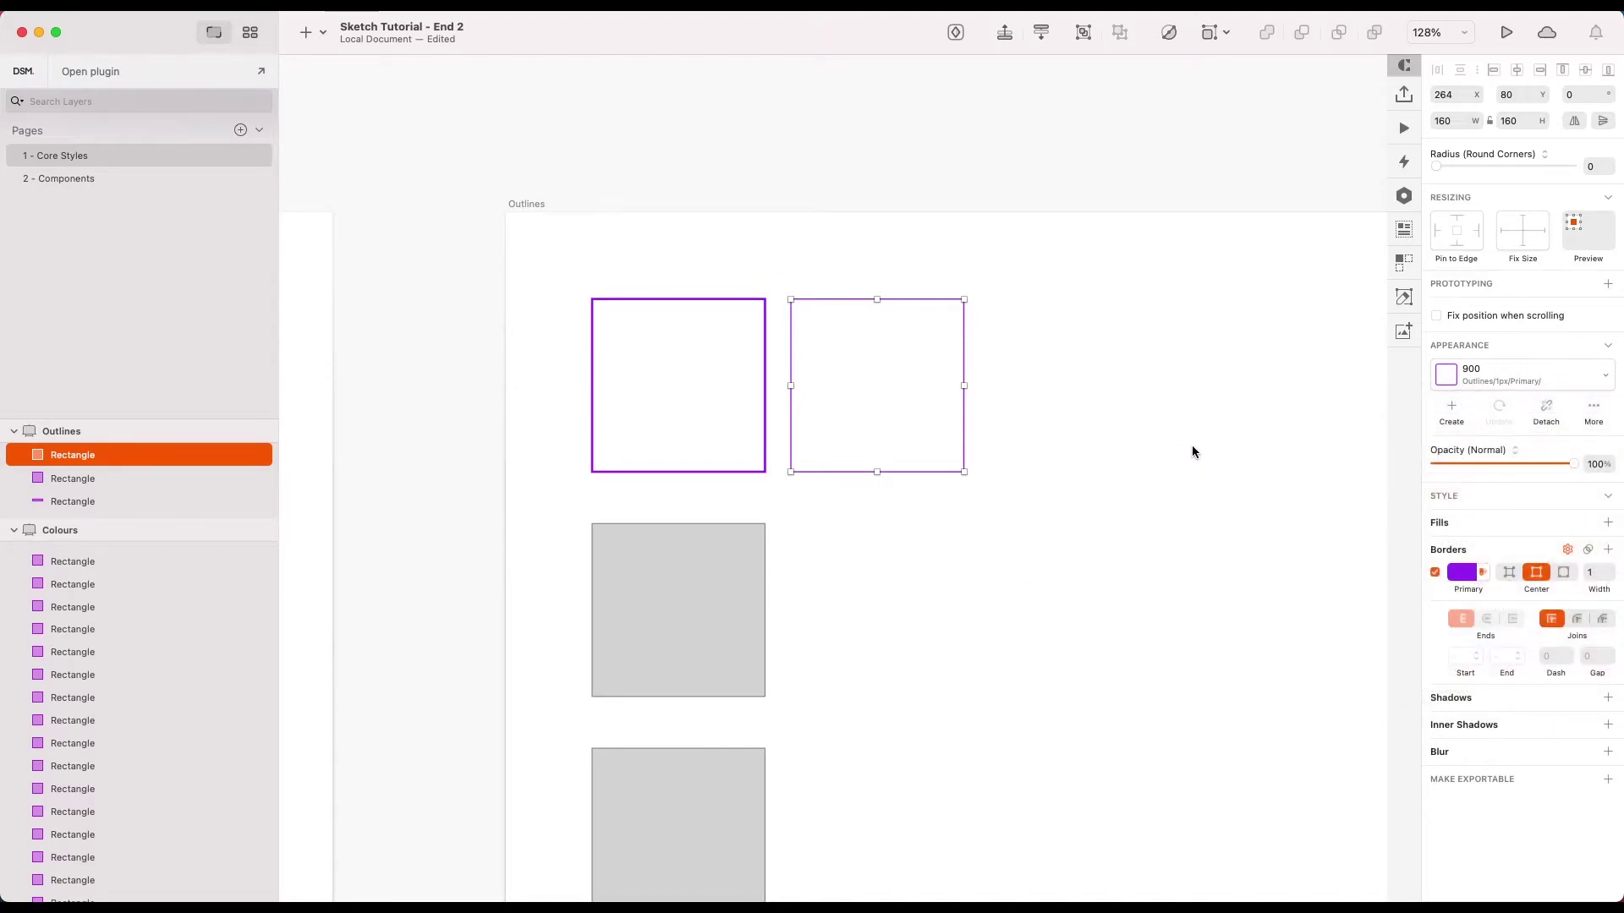
Duplicate both purple outline squares to the right in the same row, keeping a 24 px gap
scroll(1192, 452, "down", 5)
left_click(1192, 452)
scroll(1192, 452, "right", 3)
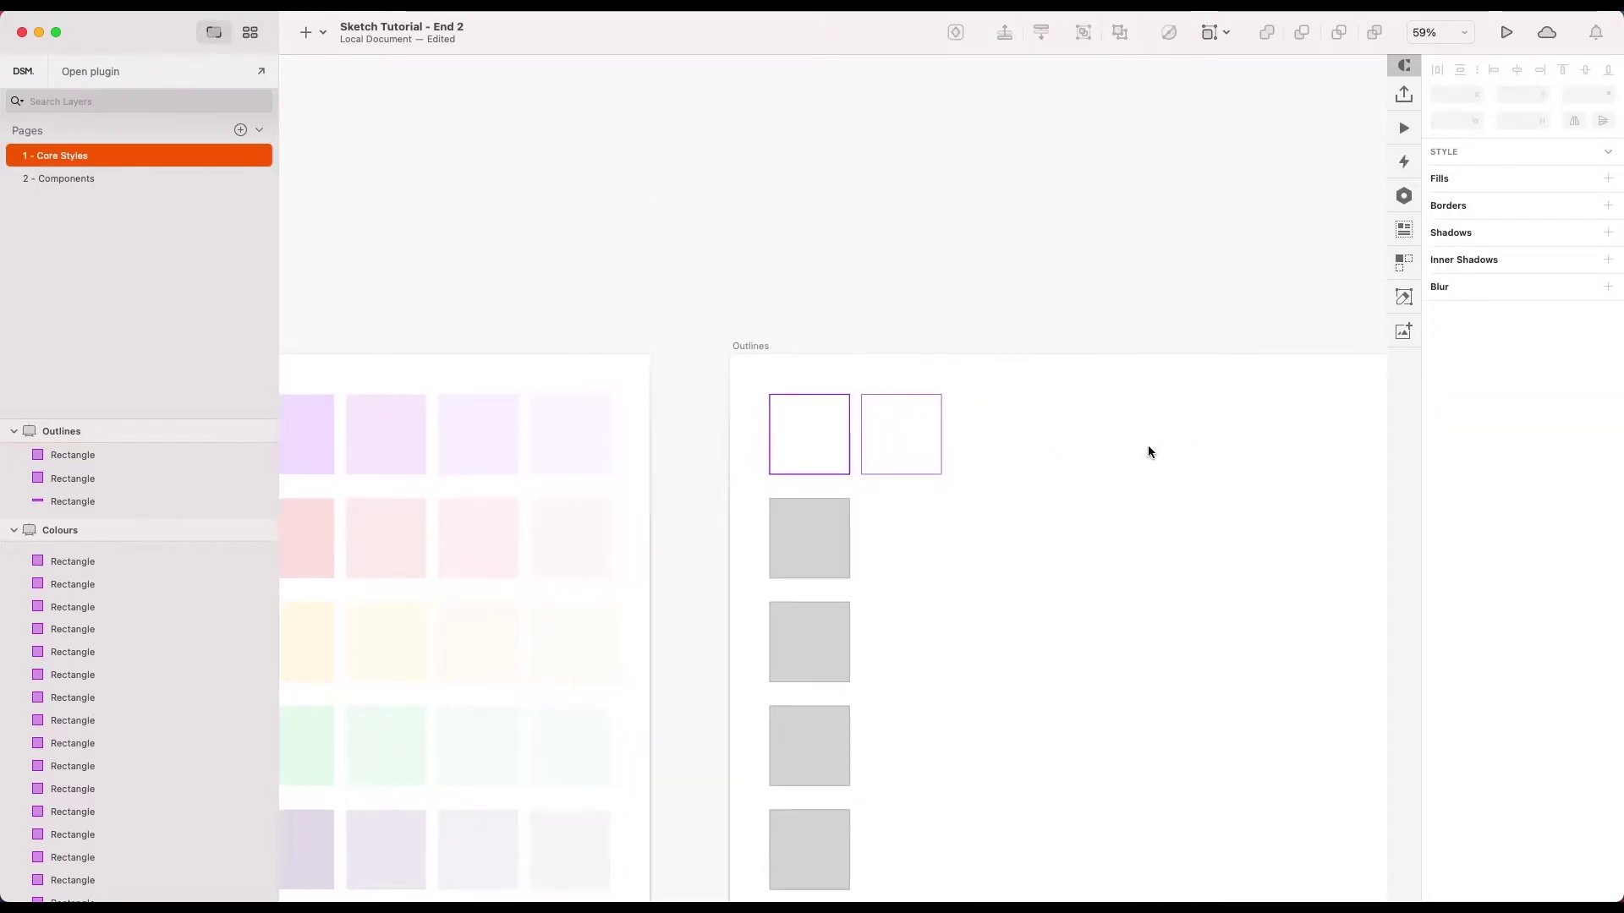
scroll(1148, 451, "right", 3)
scroll(881, 449, "up", 5)
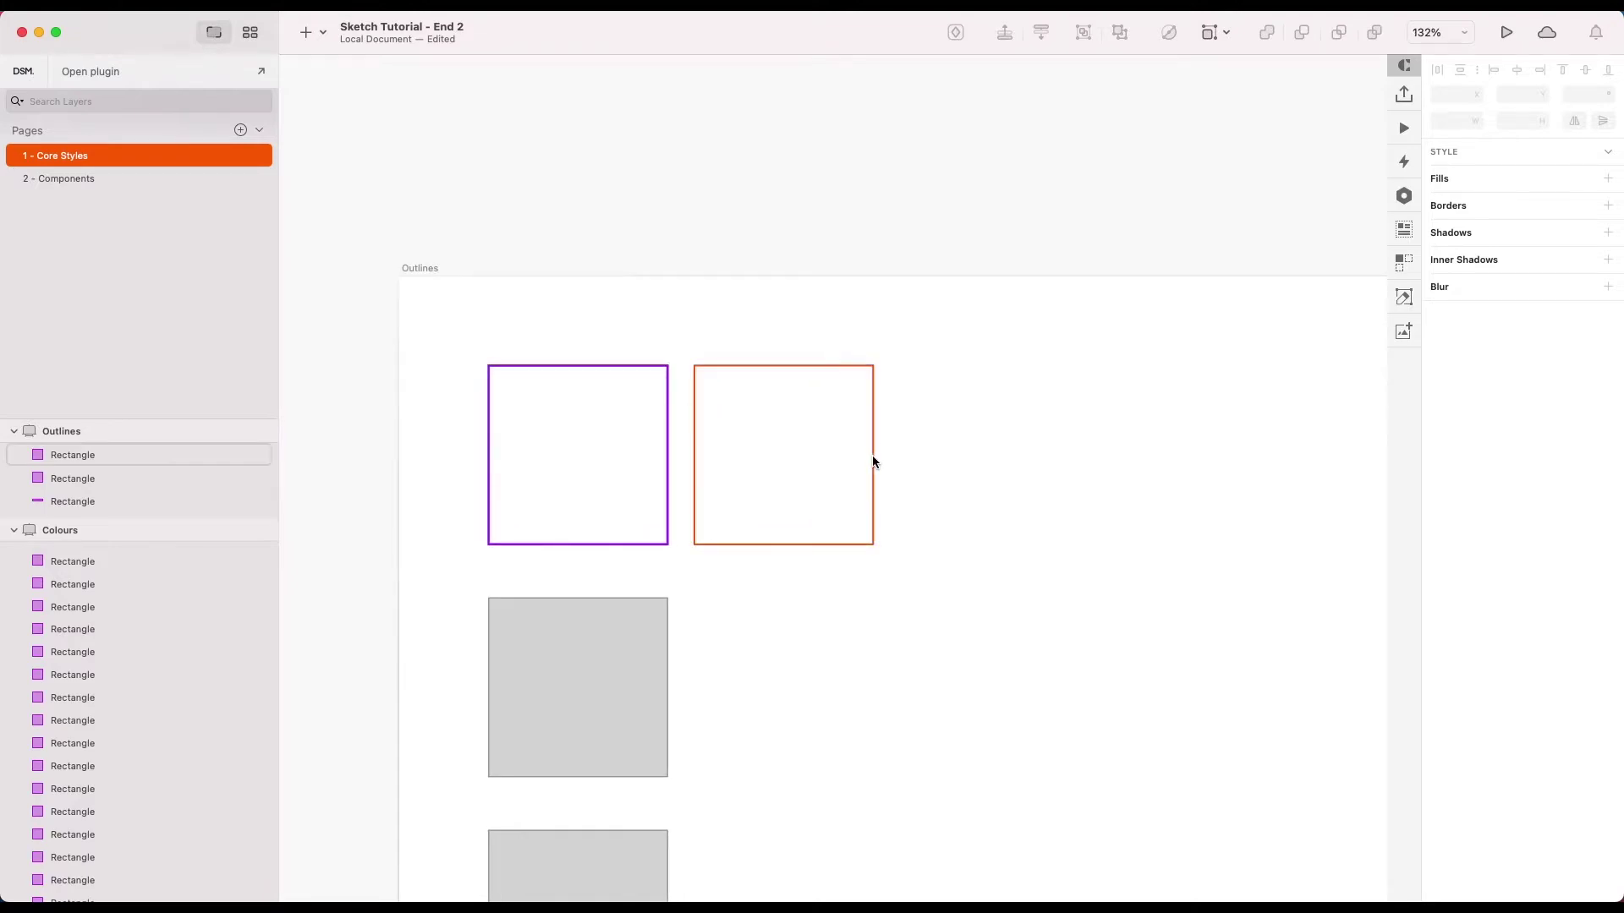
left_click(873, 462)
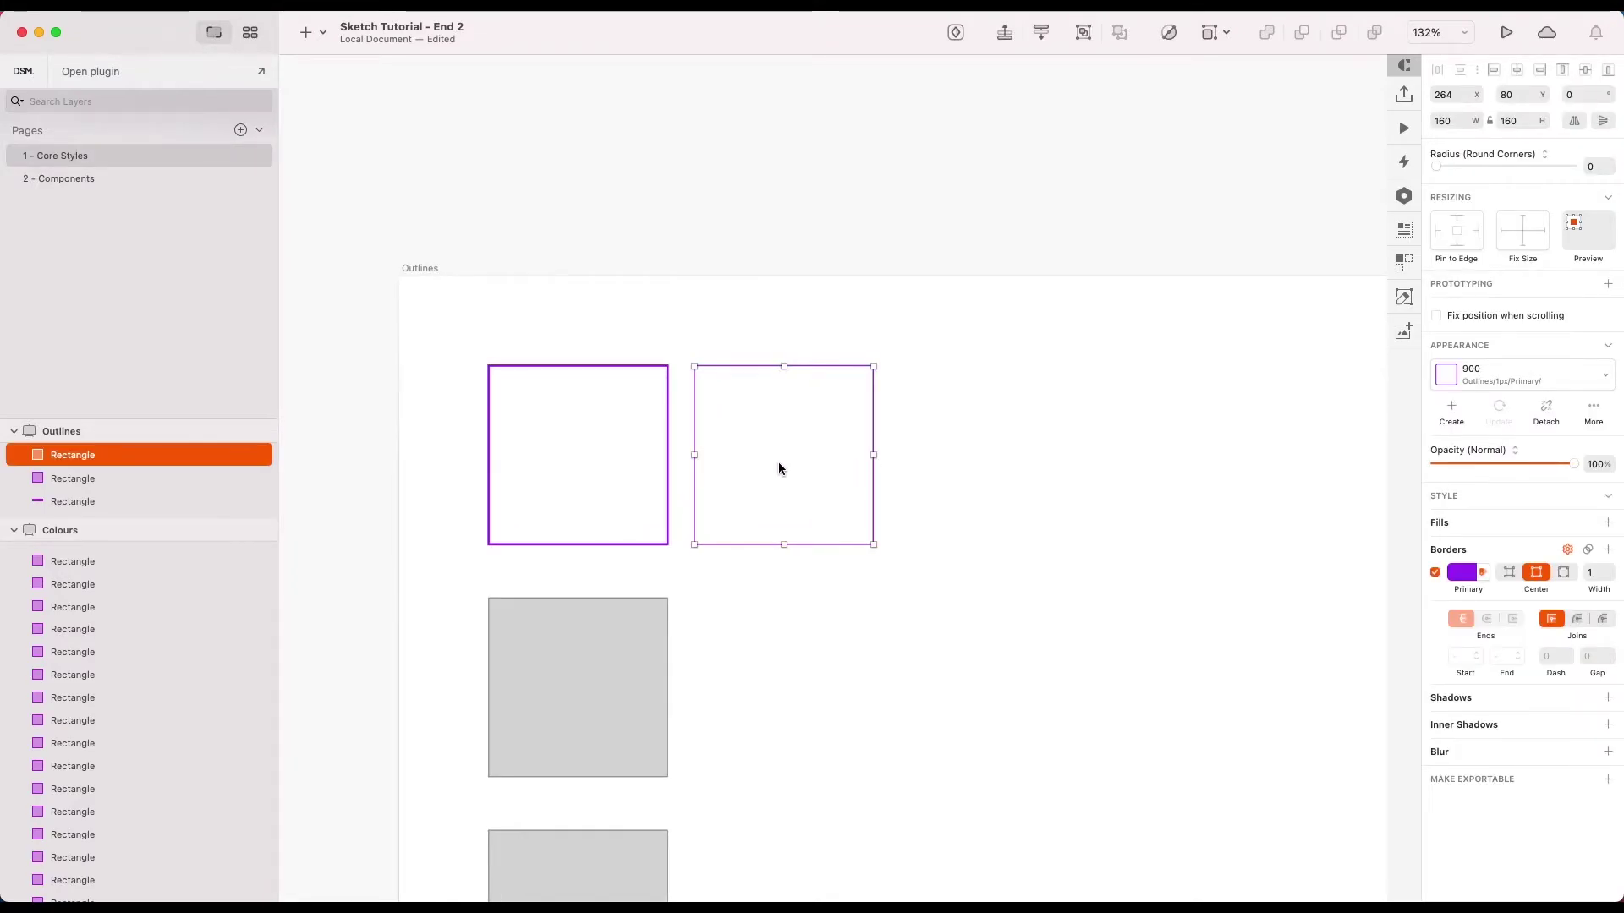
left_click(667, 475, "shift")
left_click_drag(666, 475, 1083, 458)
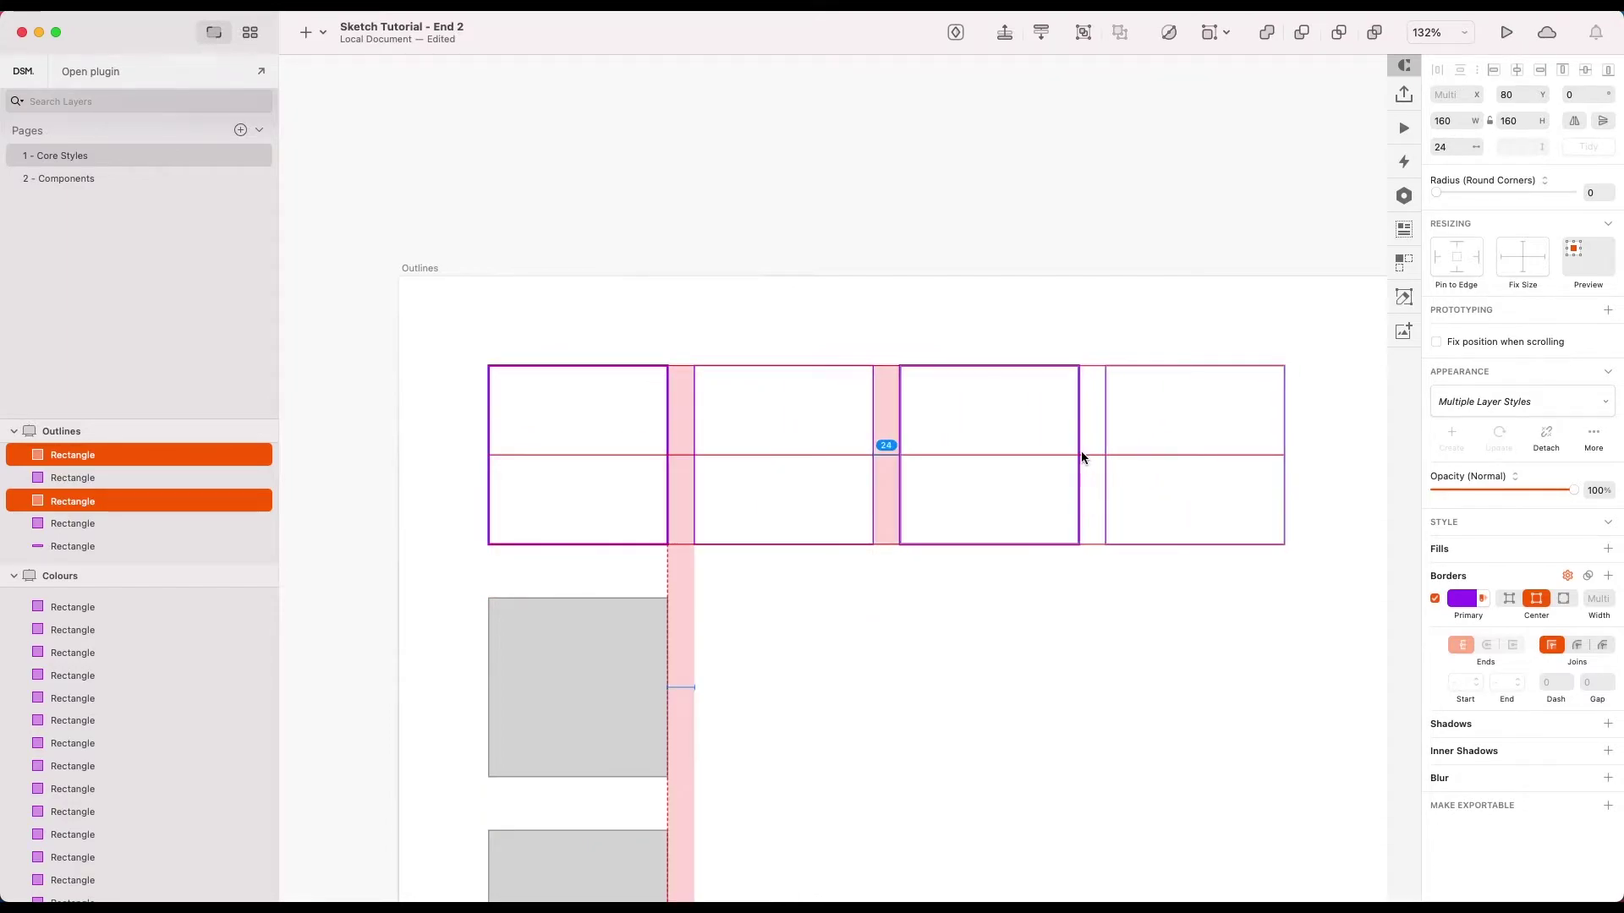
left_click(1034, 553)
Check the border settings of the two new outline squares and the opacity of the purple 6 - 400 swatch
scroll(1033, 558, "right", 1)
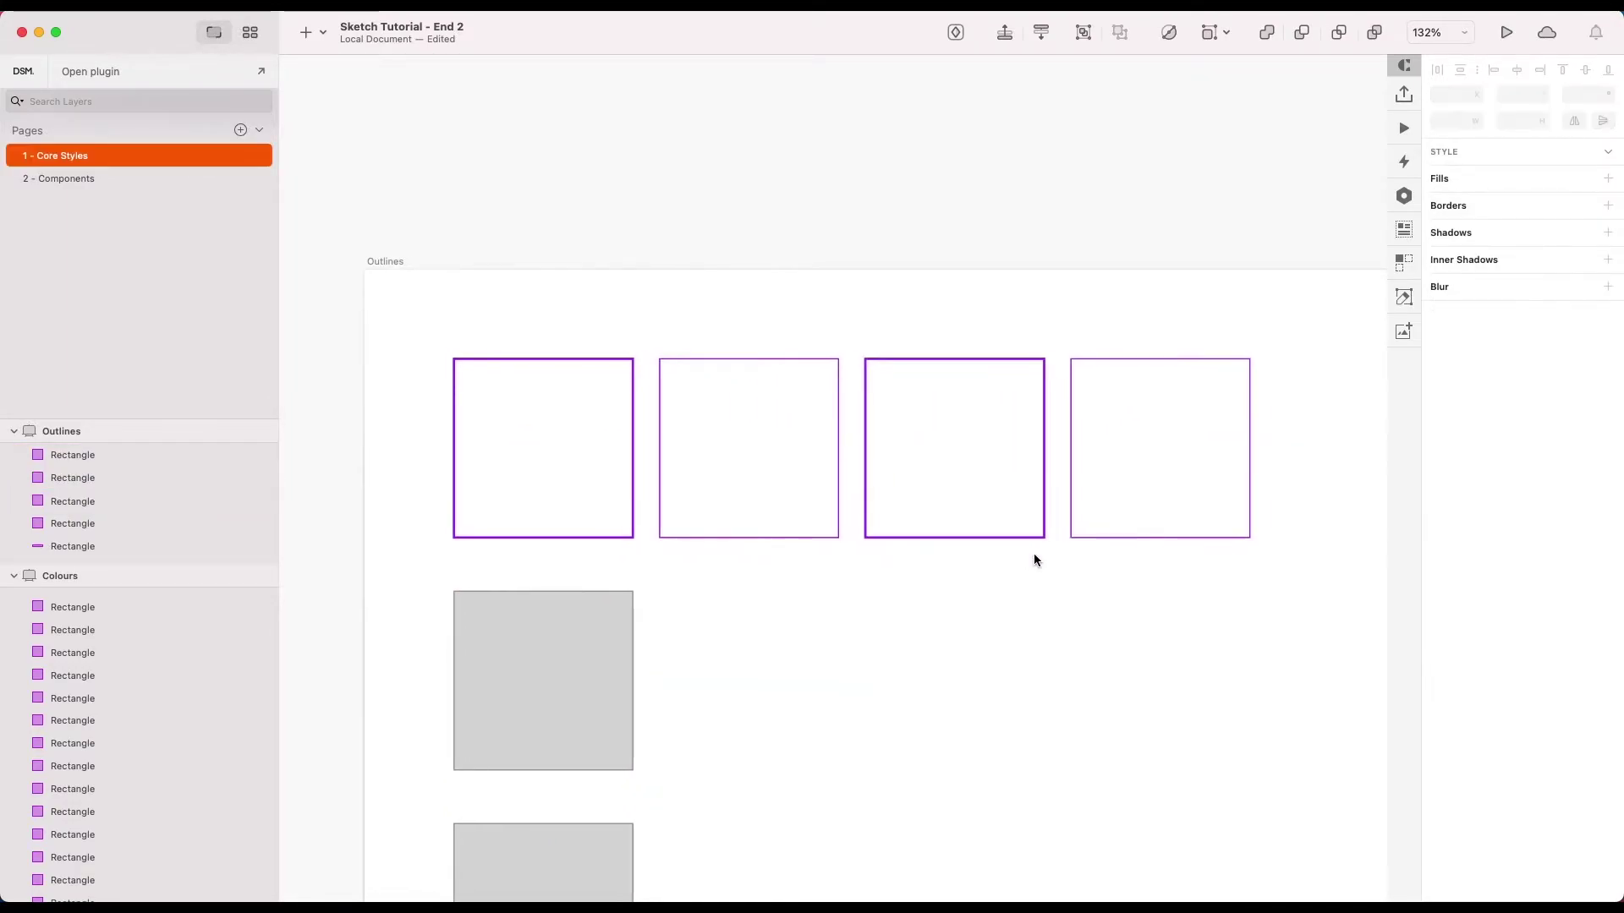
scroll(1033, 553, "right", 1)
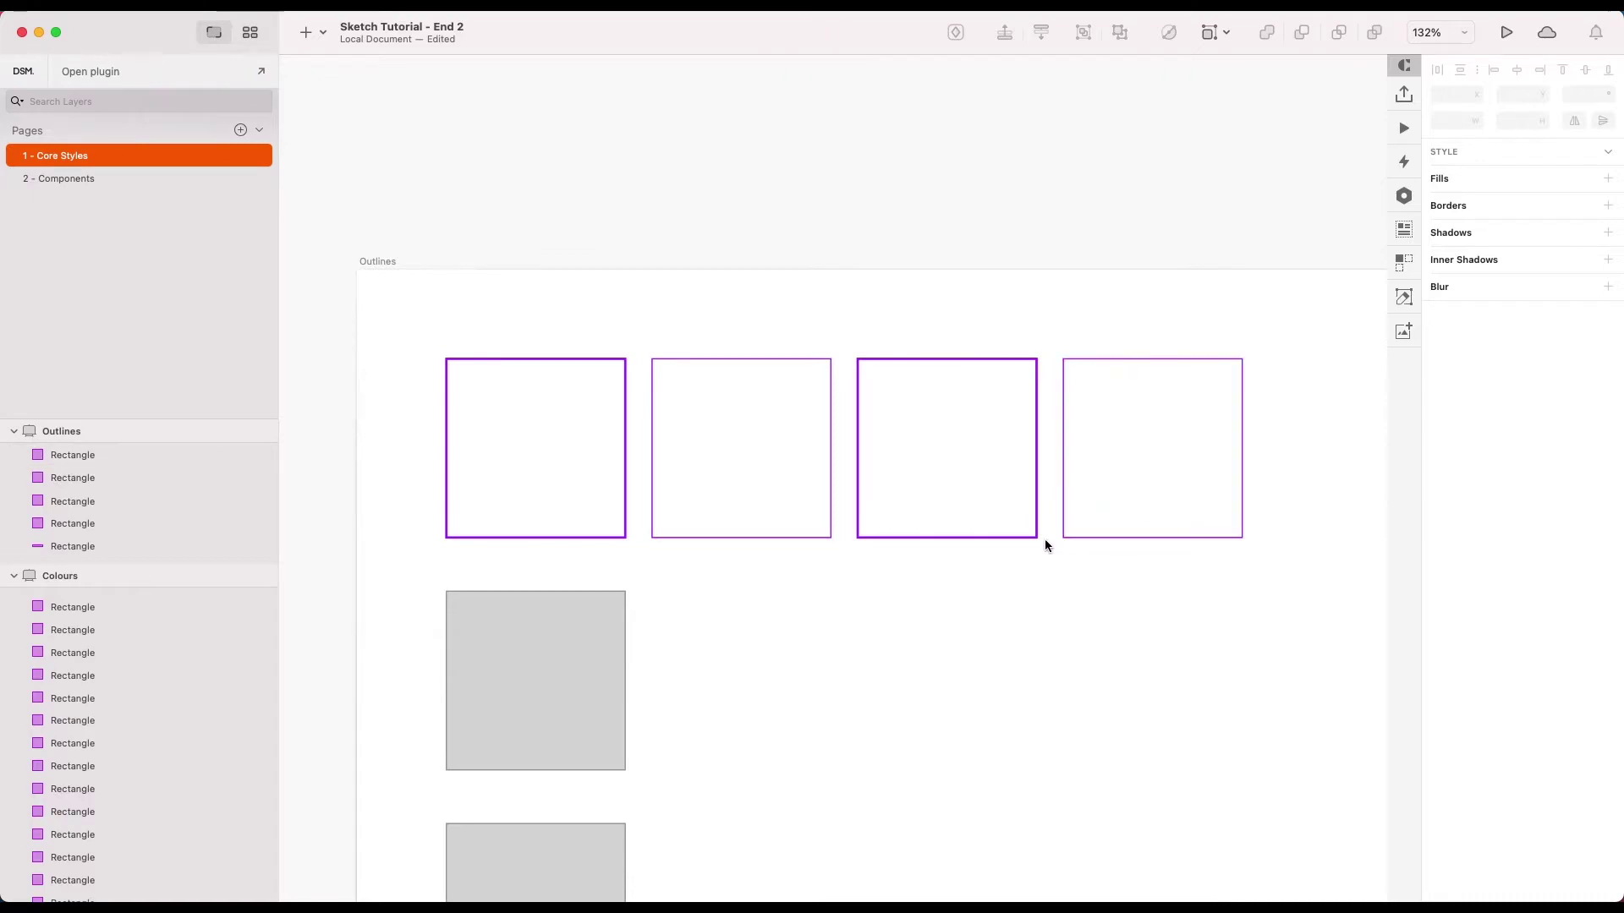
left_click(1031, 536)
left_click(1065, 539, "shift")
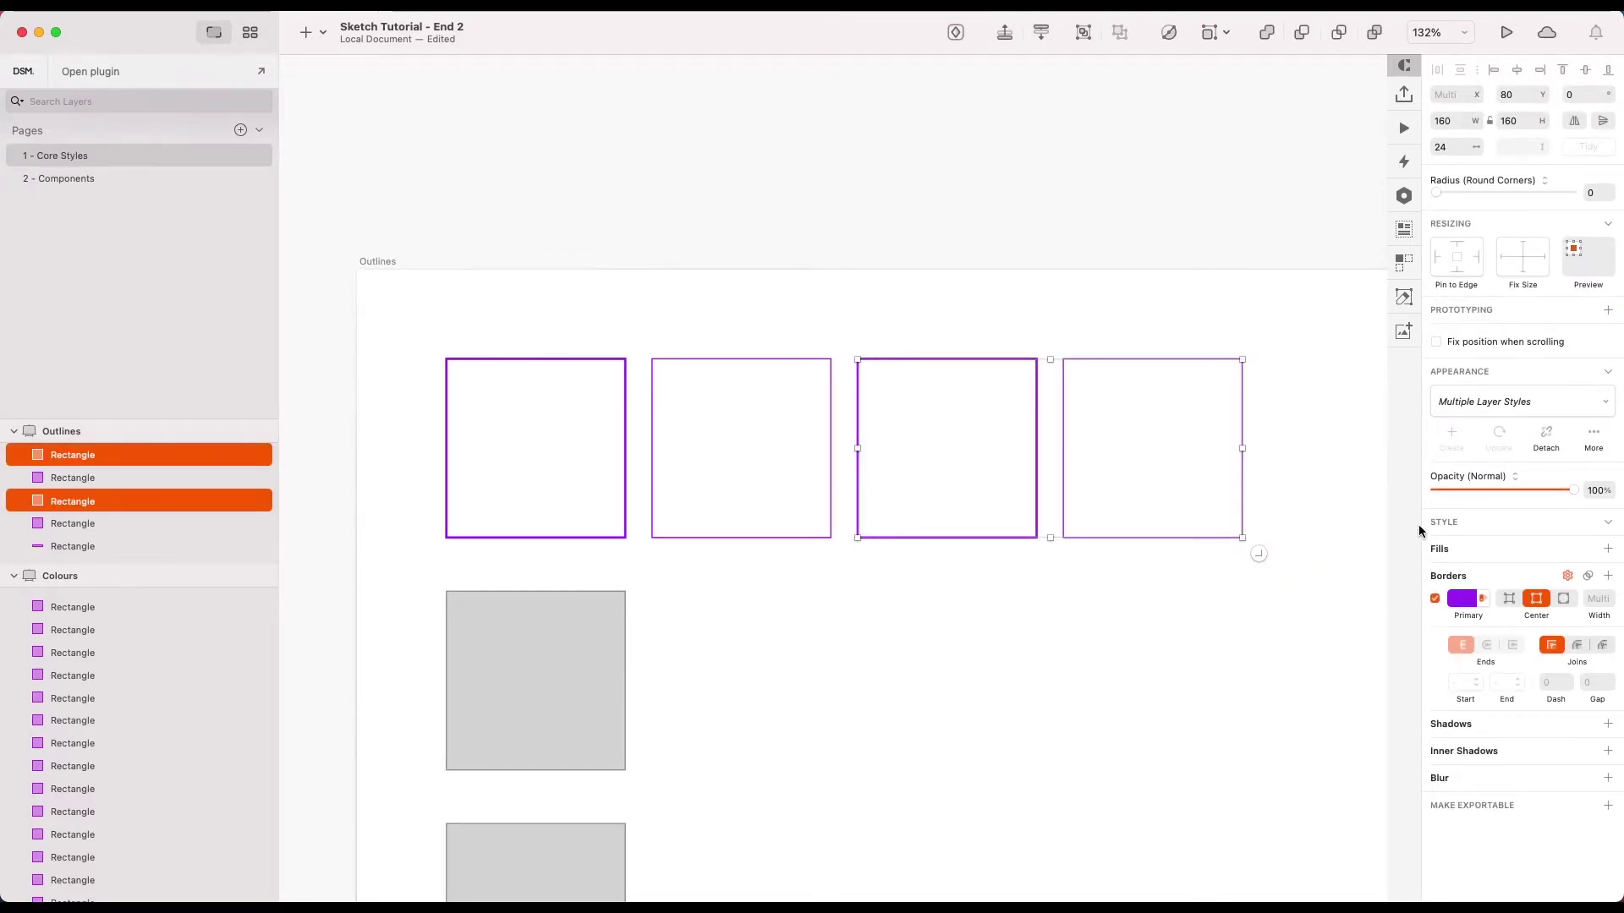
scroll(1072, 617, "left", 10)
scroll(1073, 610, "right", 10)
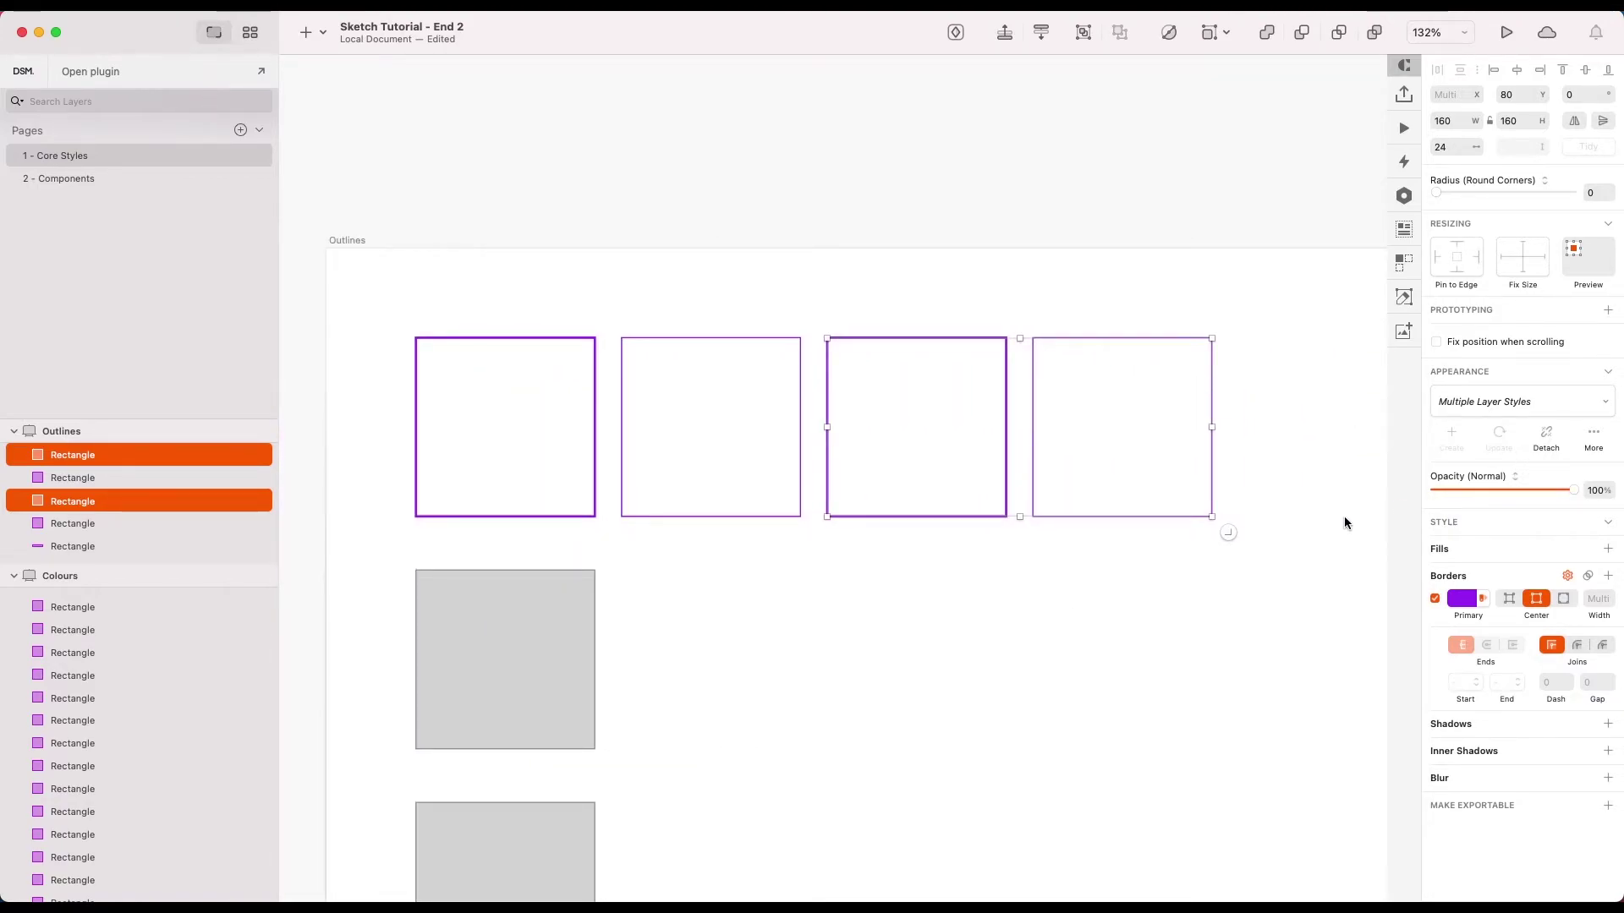
scroll(1329, 516, "left", 15)
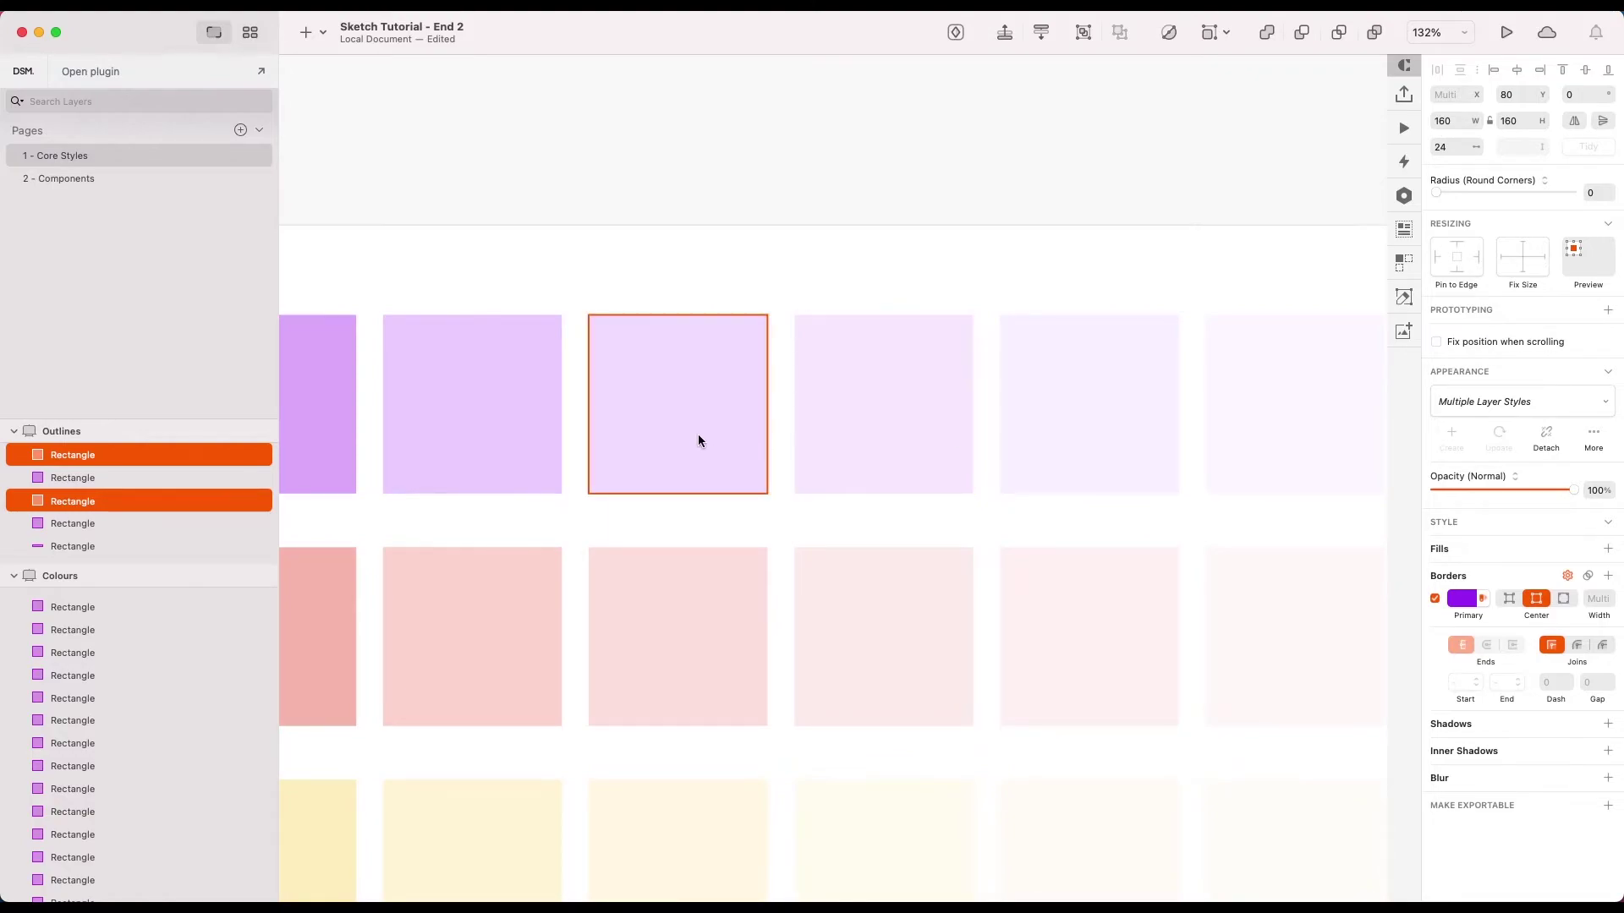
left_click(698, 435)
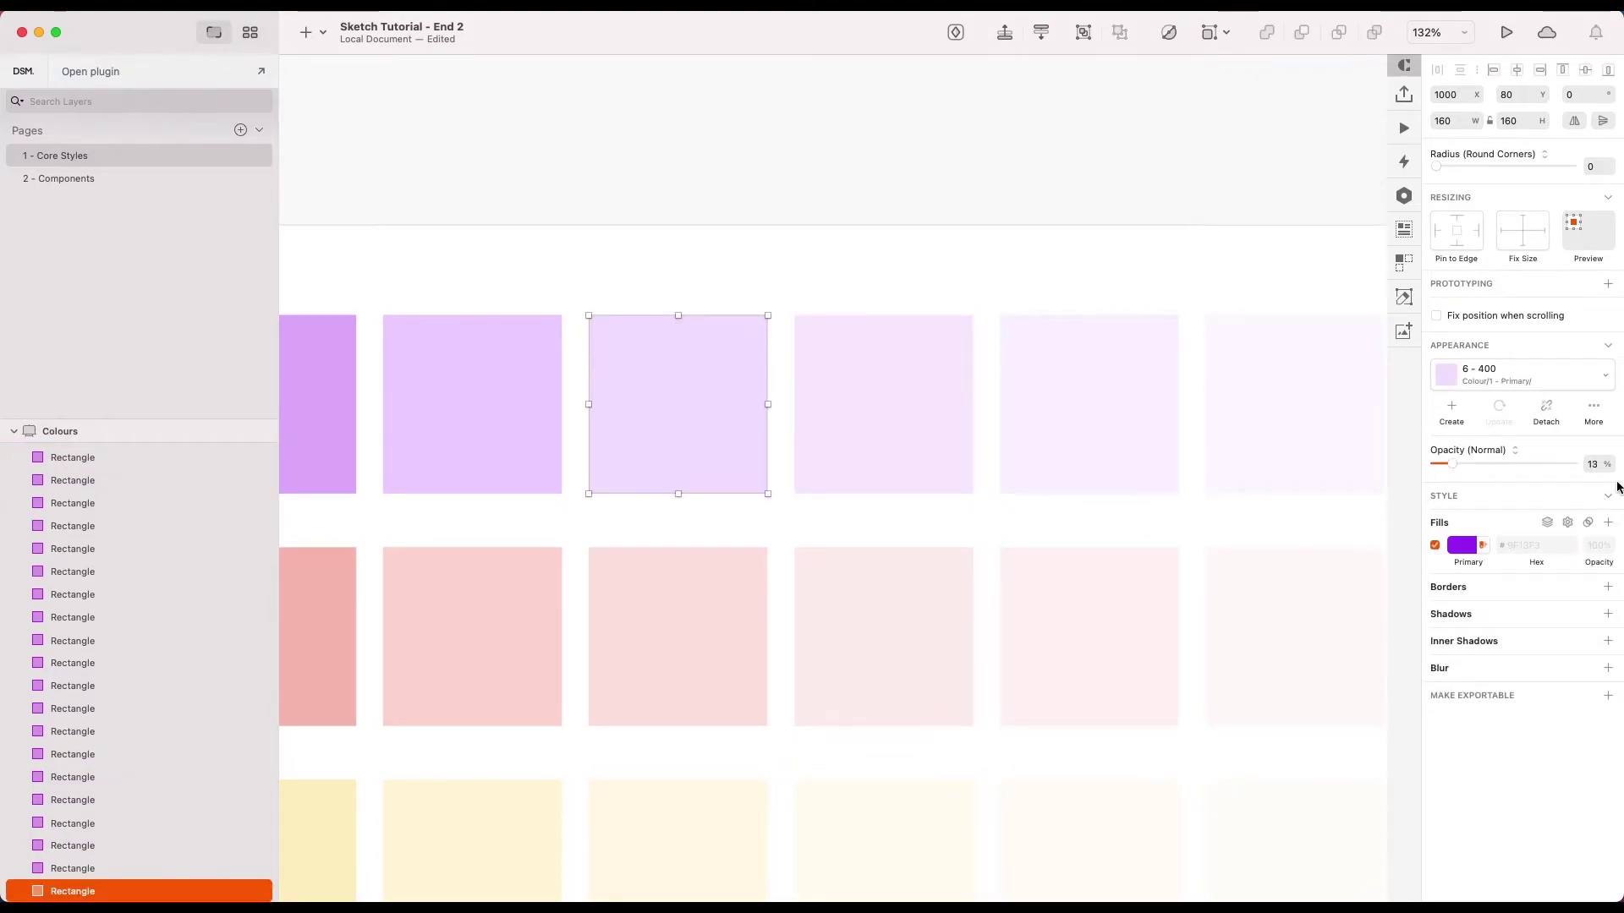
Set the opacity of the two duplicated purple outline squares on the Outlines artboard to 13%
scroll(1225, 426, "right", 10)
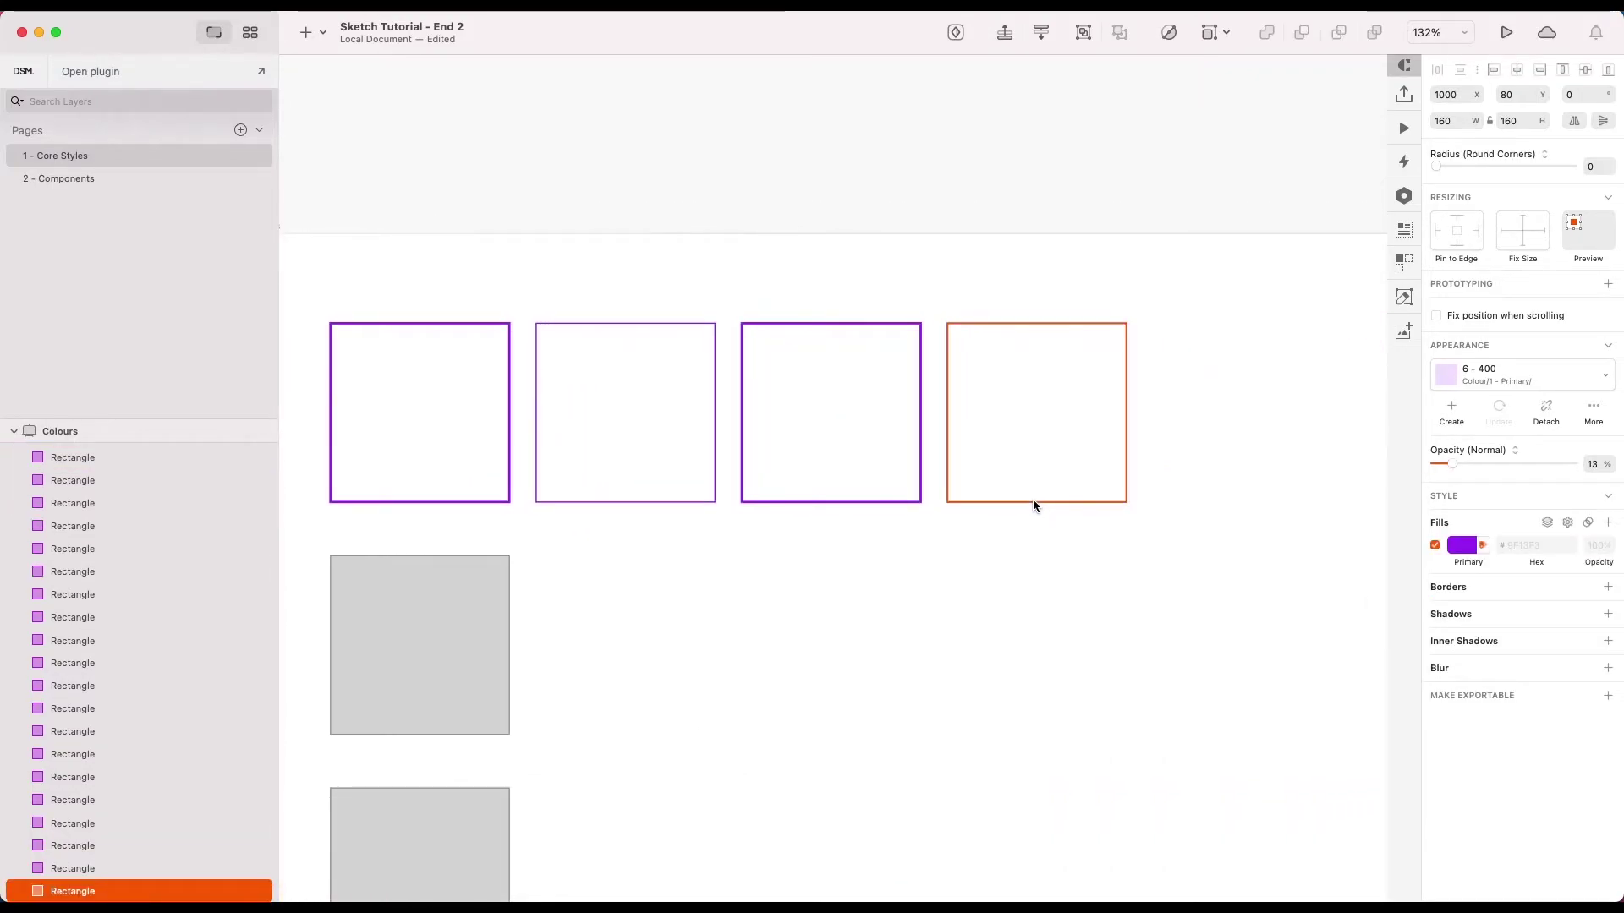
left_click(1033, 502)
left_click(905, 502, "shift")
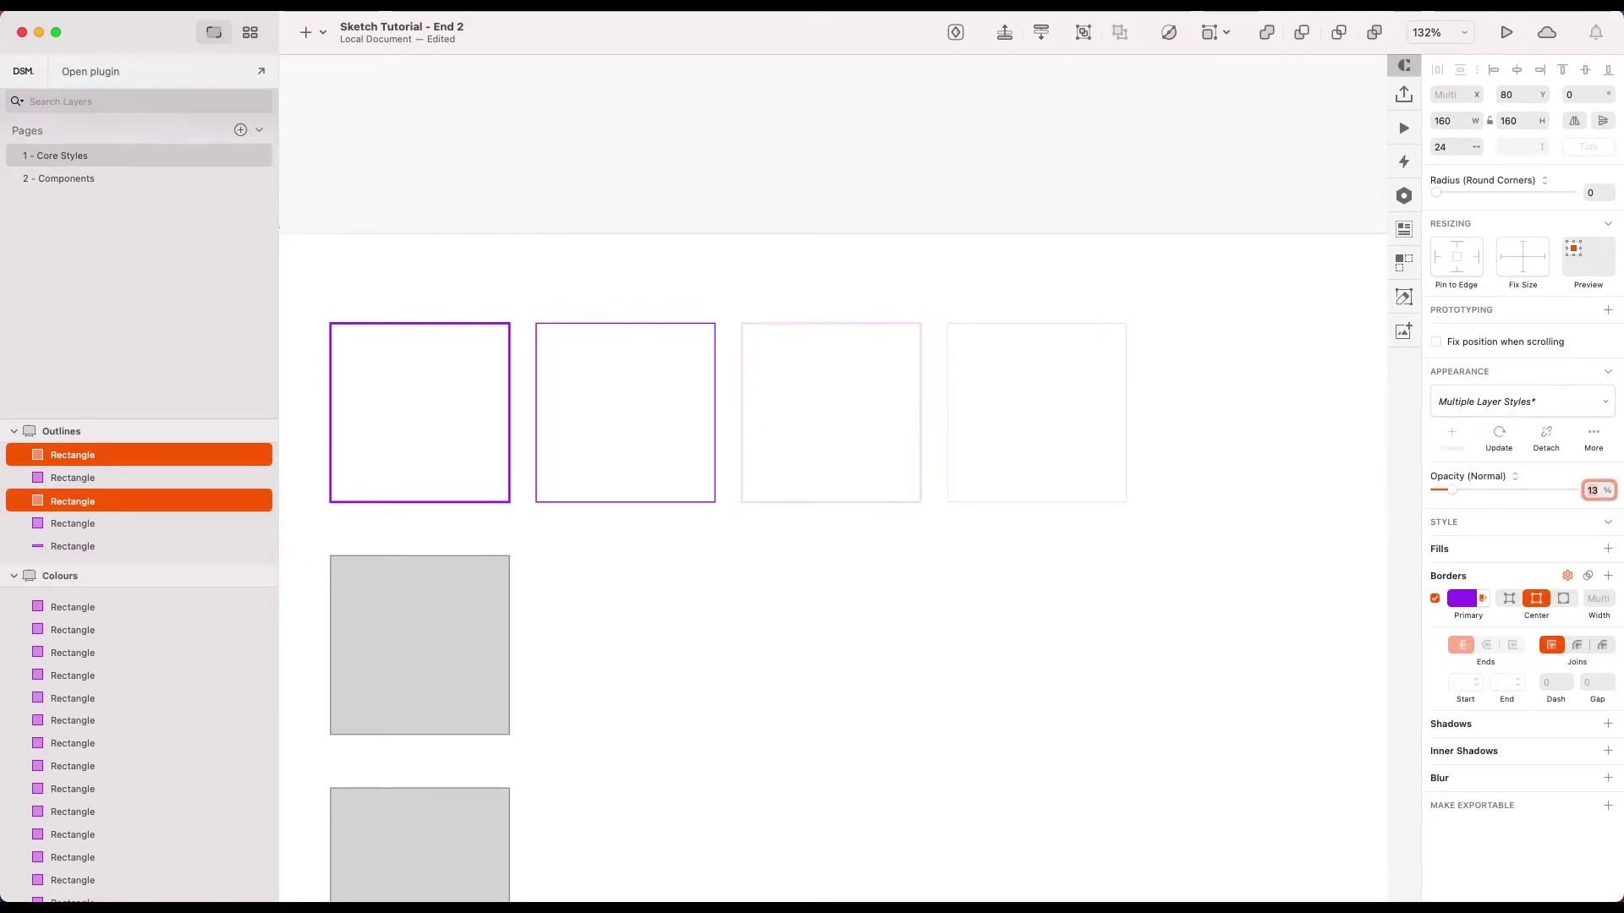
key("Return")
left_click(893, 515)
Create a layer style from the third outline square, with the 2 px border, named "Outlines/2px/Primary/400"
left_click(878, 502)
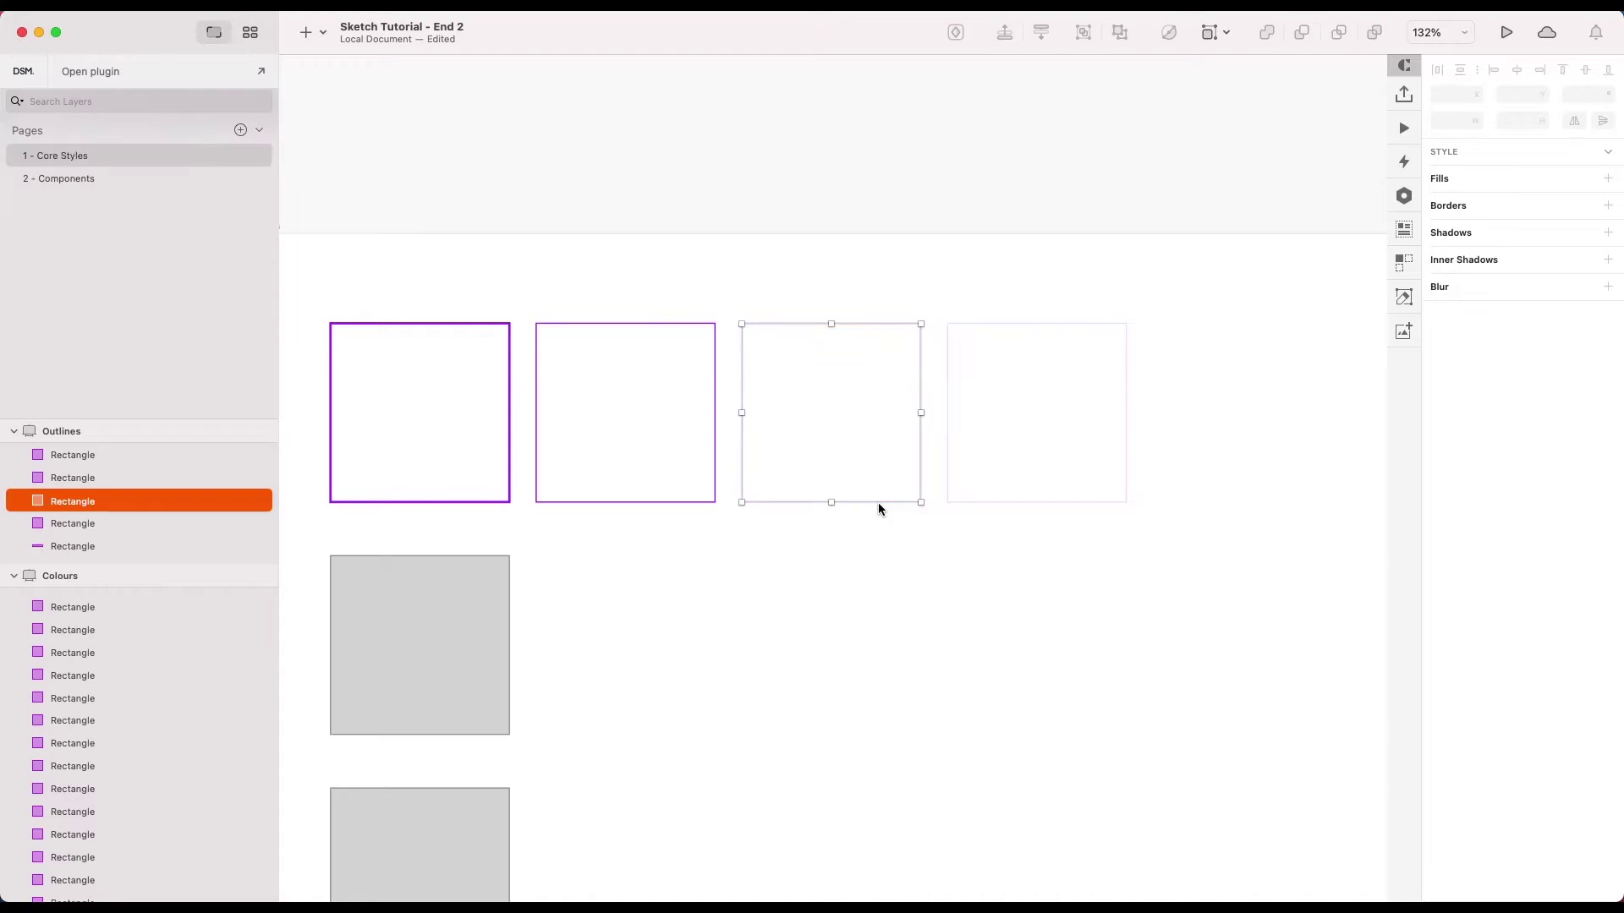
left_click(1457, 415)
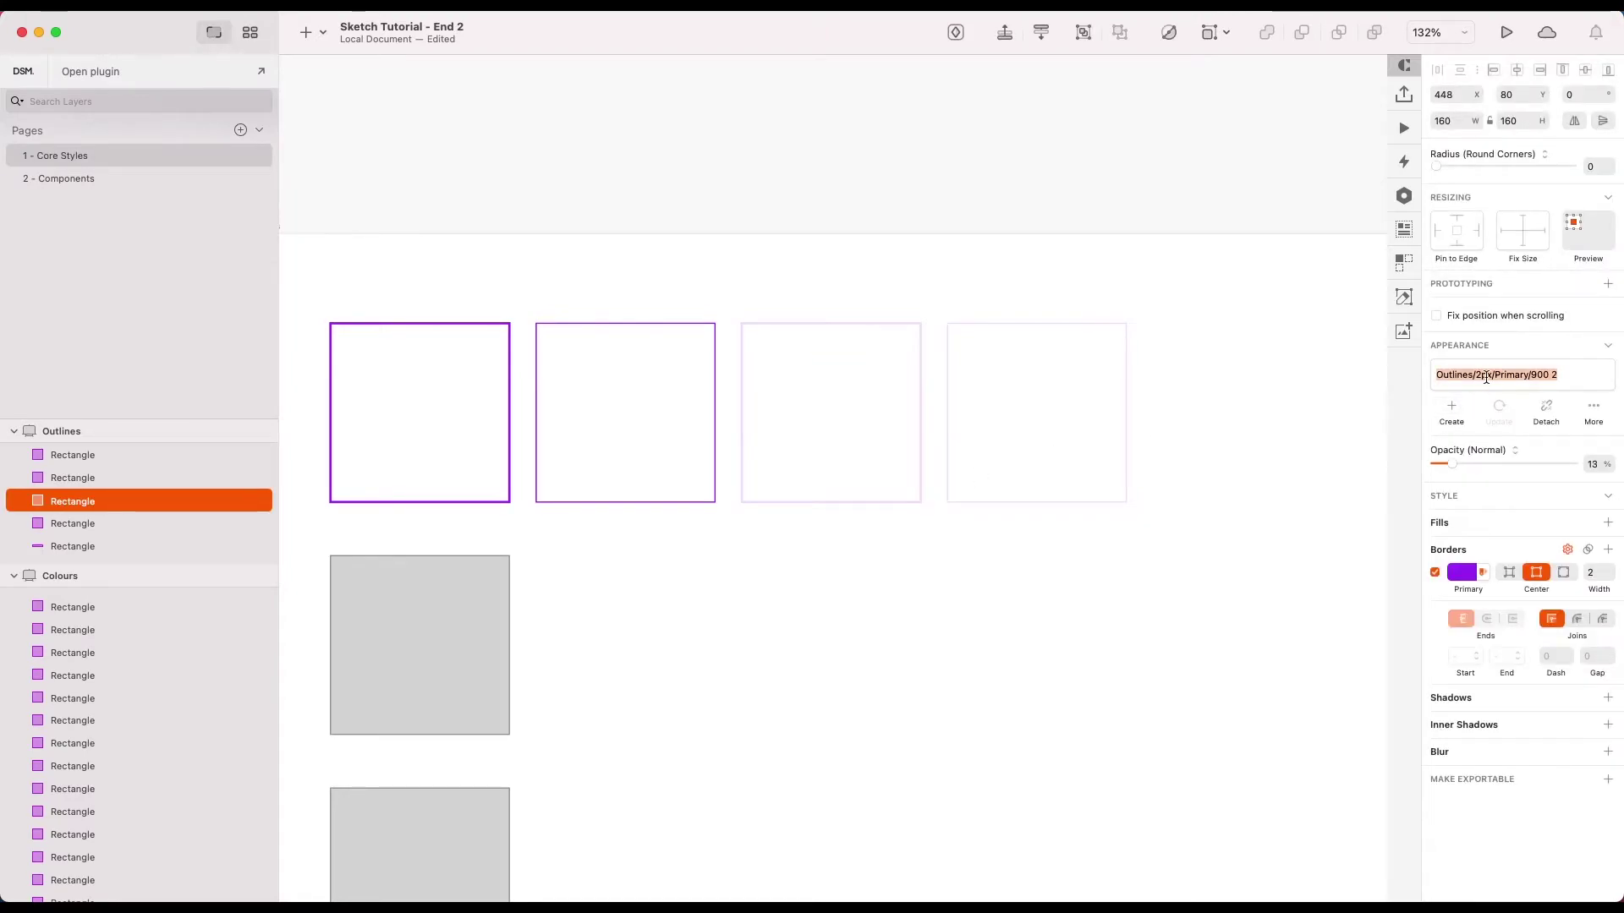
key("Return")
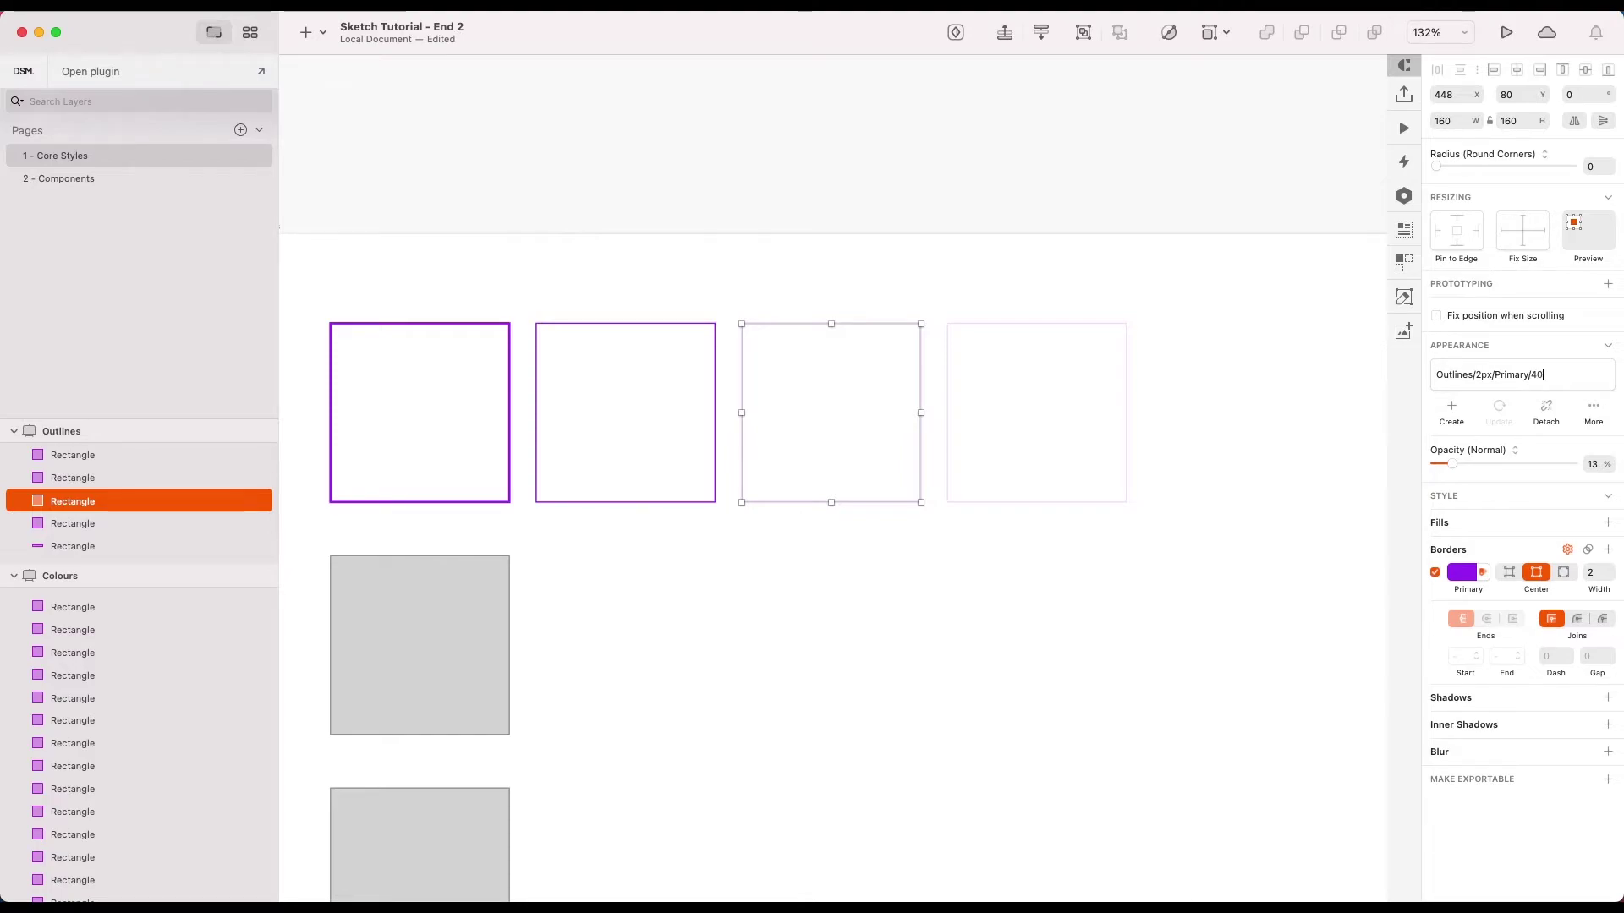
type("0")
key("Return")
Create a layer style from the fourth outline square, with the 1 px border, named "Outlines/1px/Primary/400", and deselect it
left_click(1126, 404)
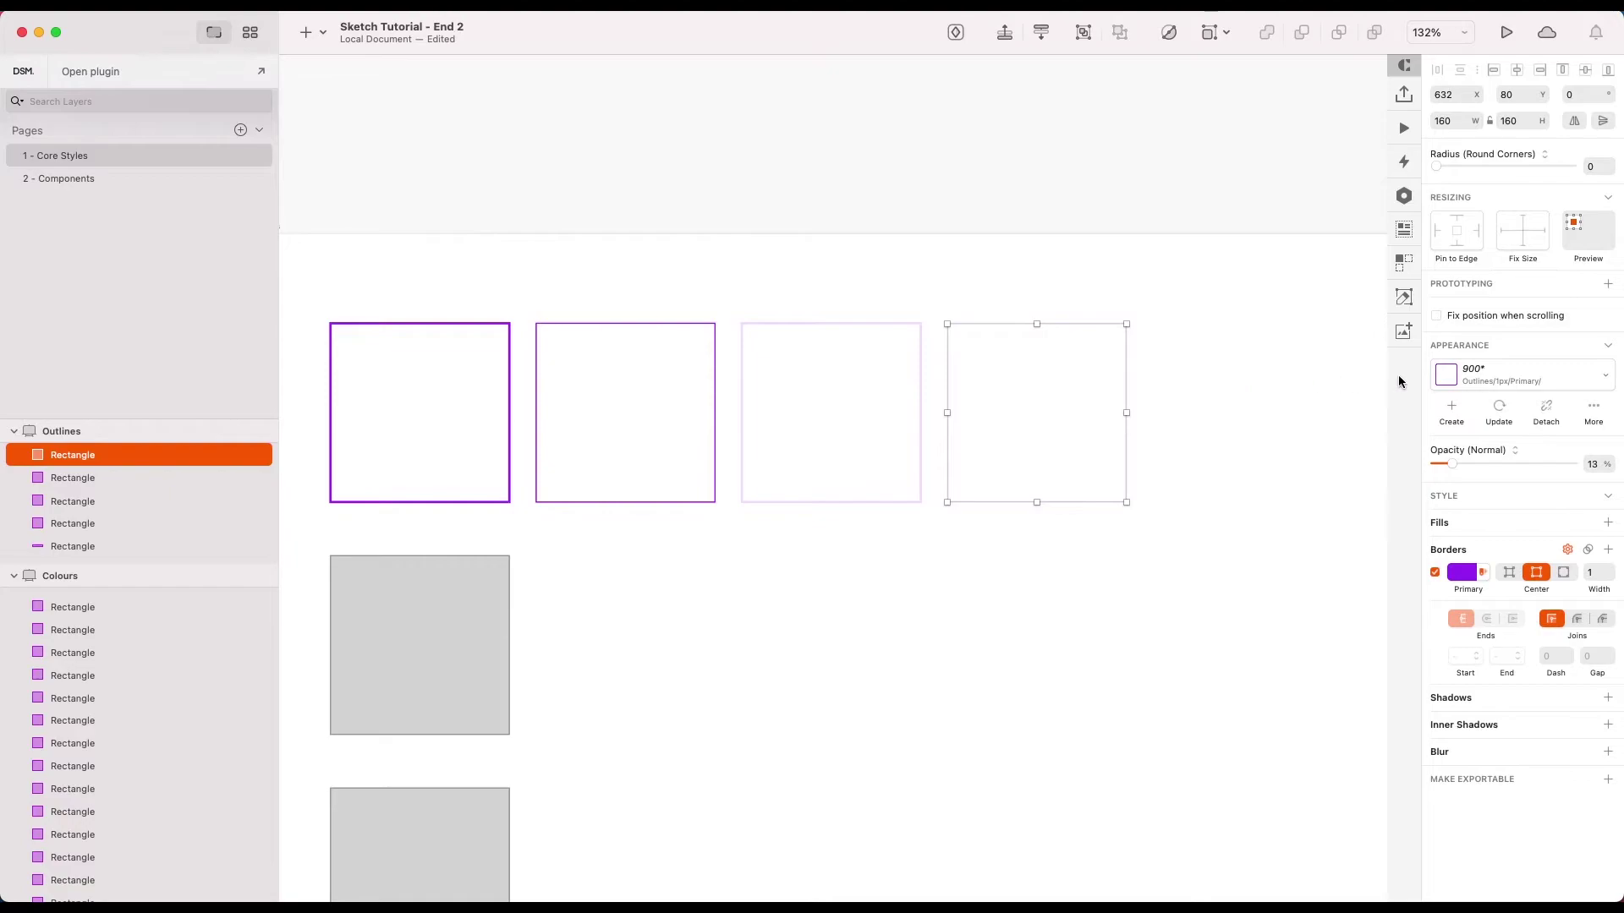
left_click(1463, 408)
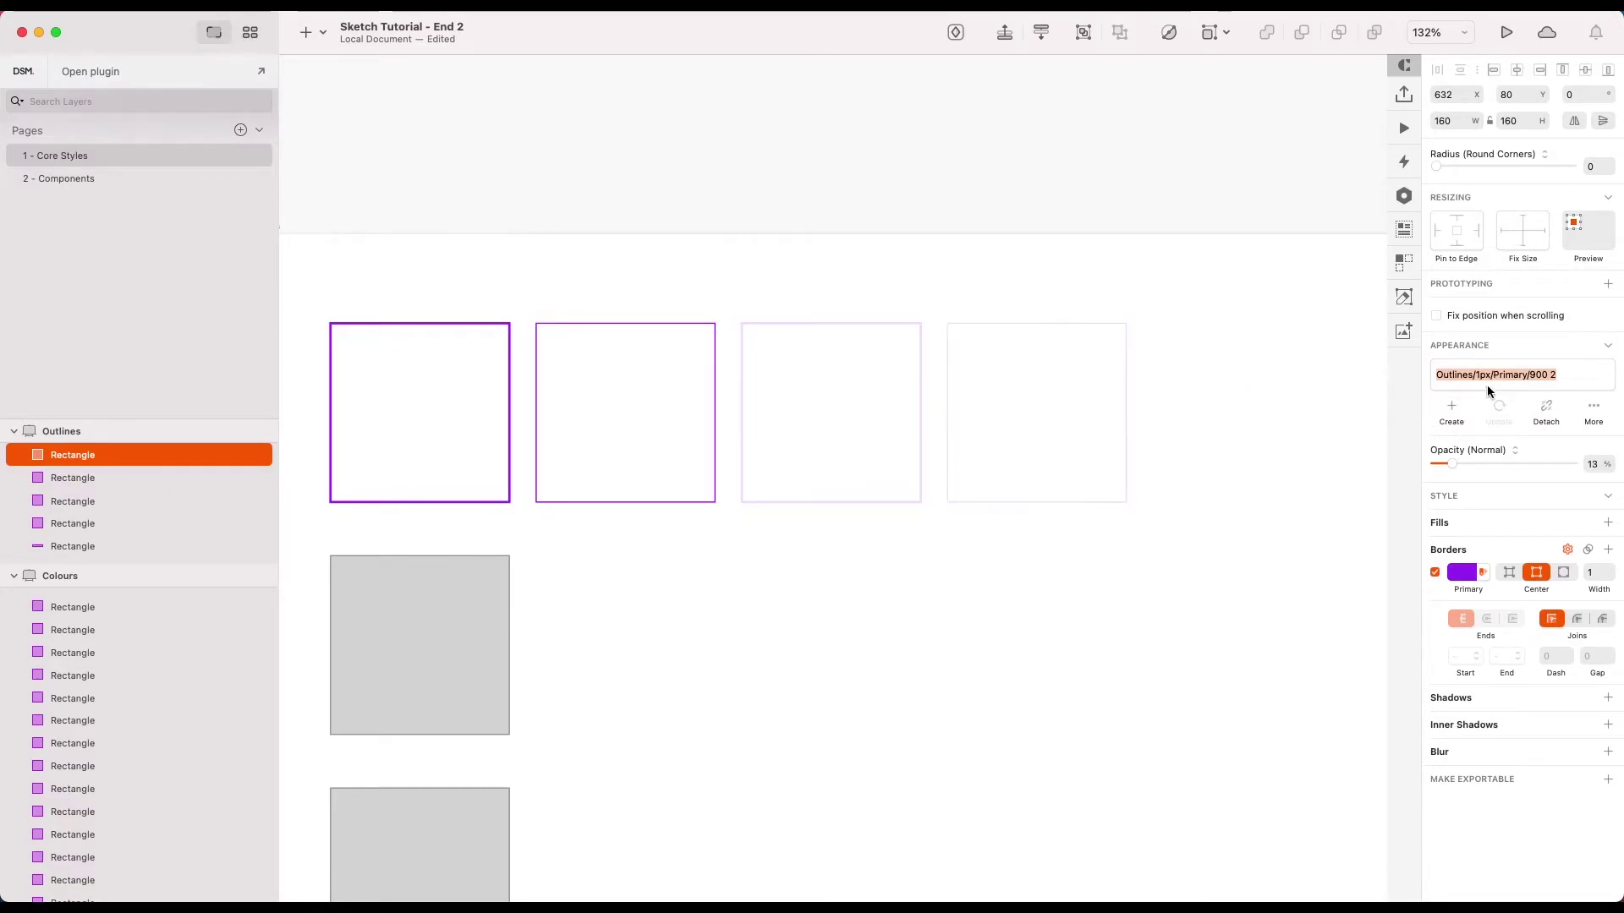
left_click(1549, 375)
key("BackSpace")
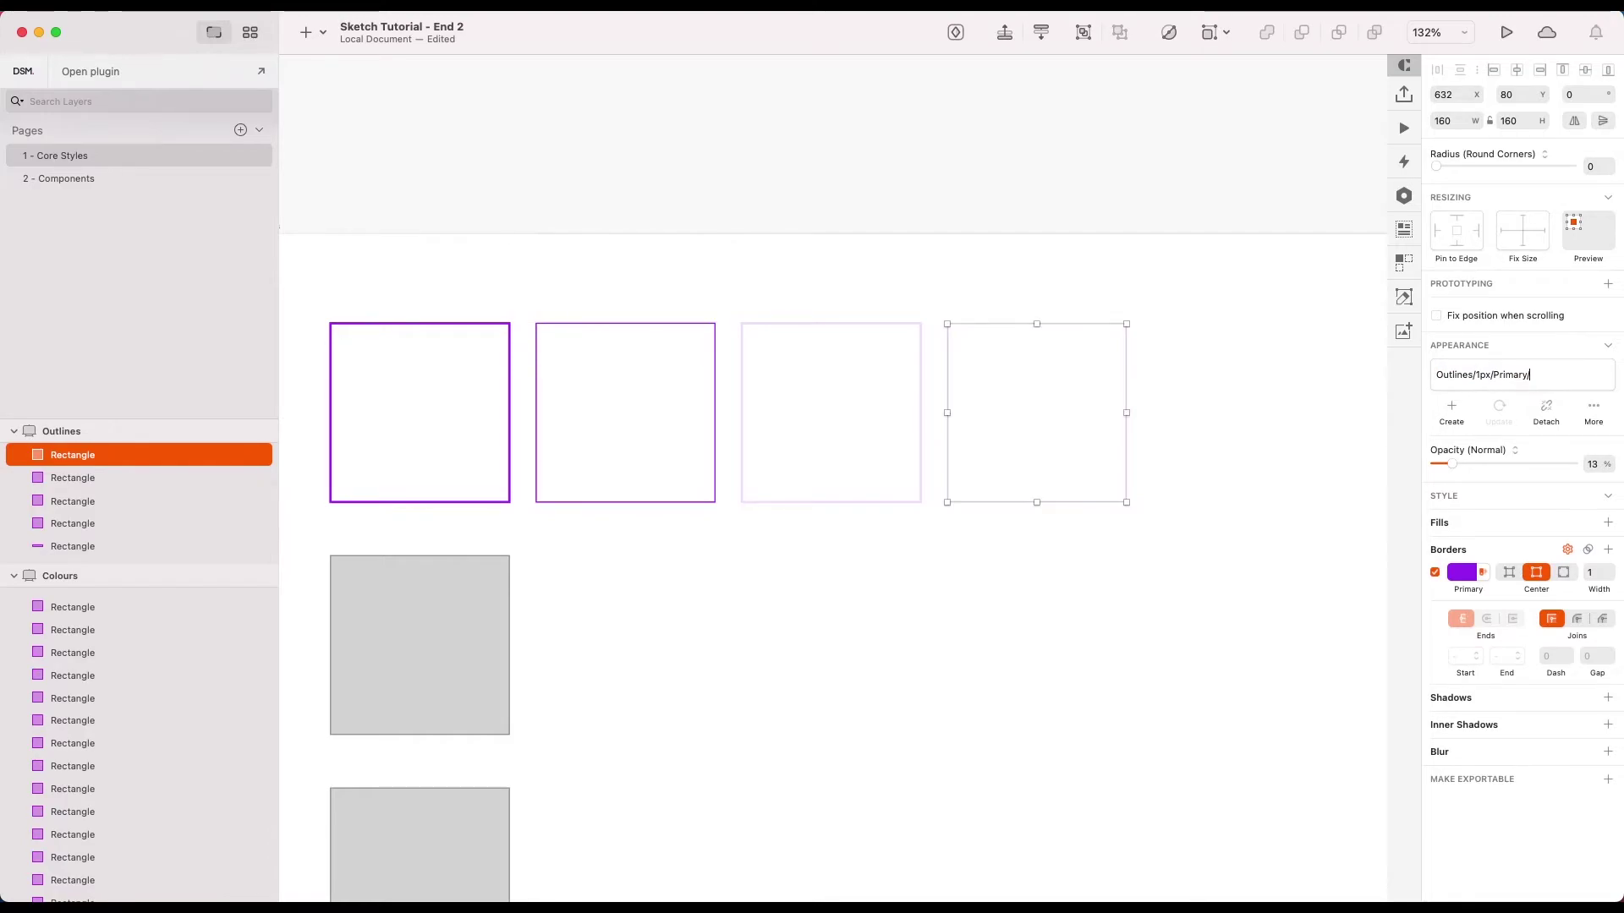
type("400")
key("Return")
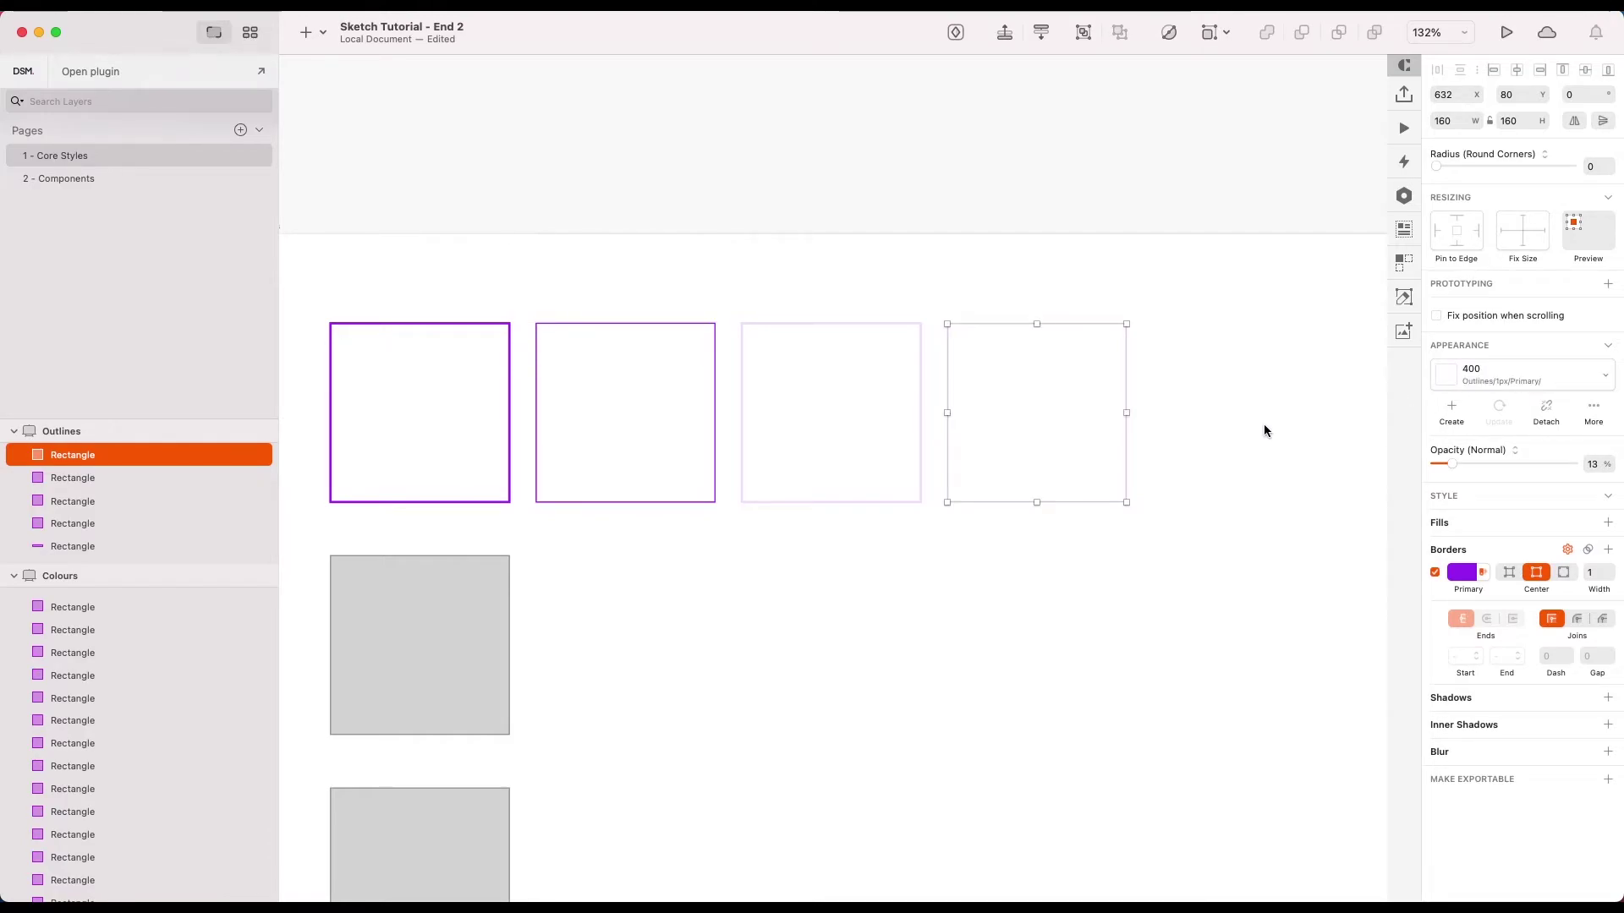
left_click(1264, 425)
Examine the document's Primary styles under Outlines/1px in the layer style choices for the fourth square
left_click(1130, 457)
left_click(1469, 377)
mouse_move(1428, 541)
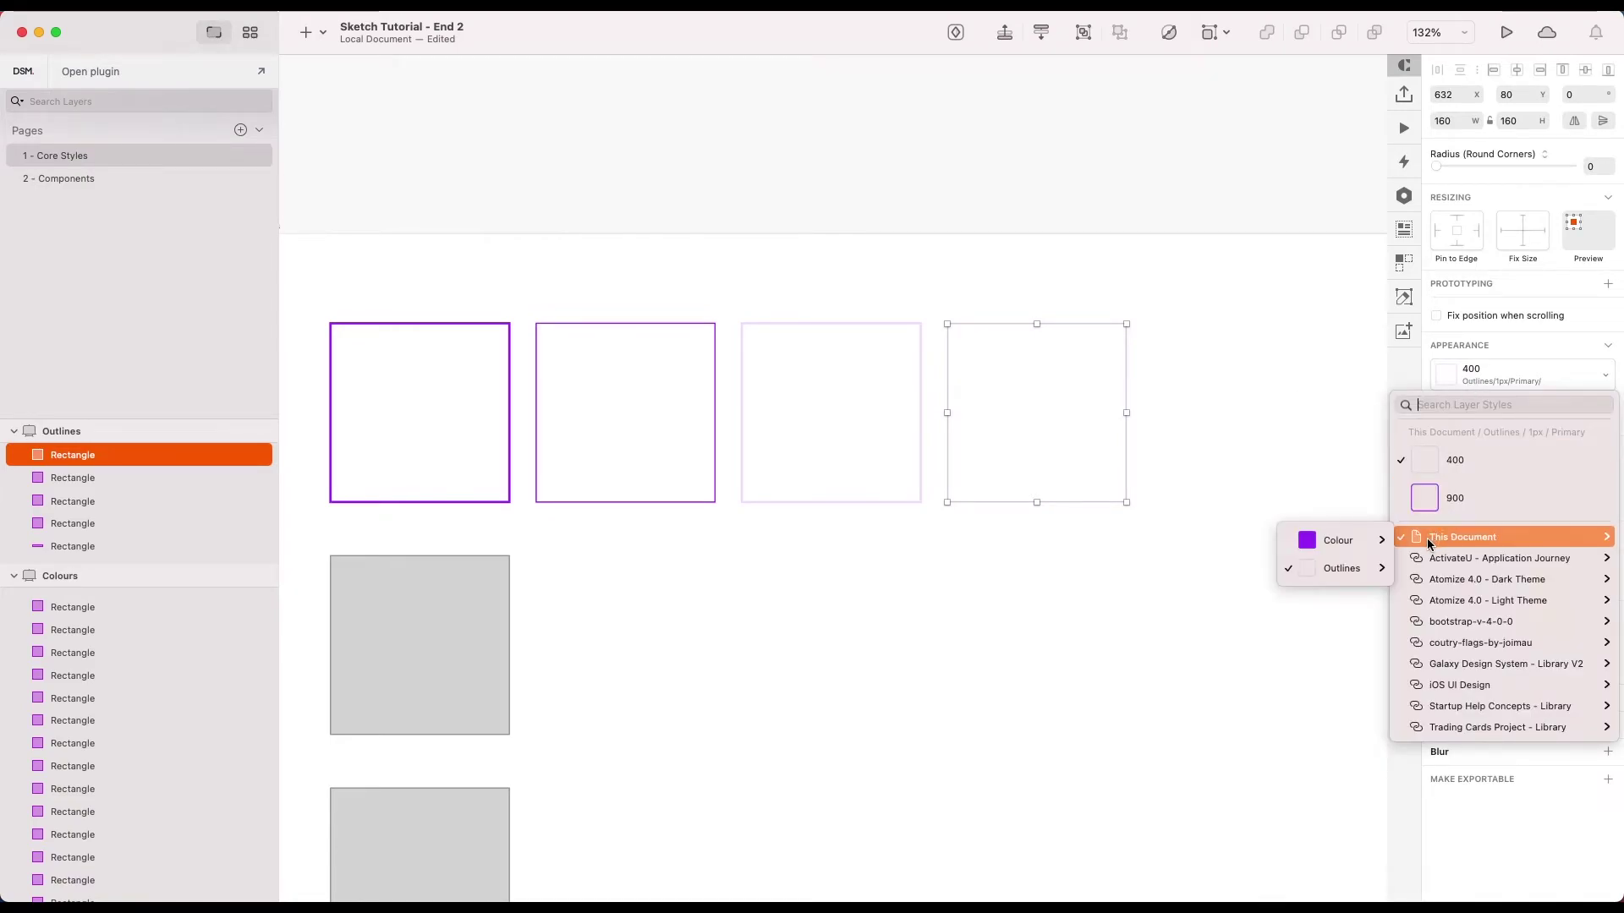
mouse_move(1334, 570)
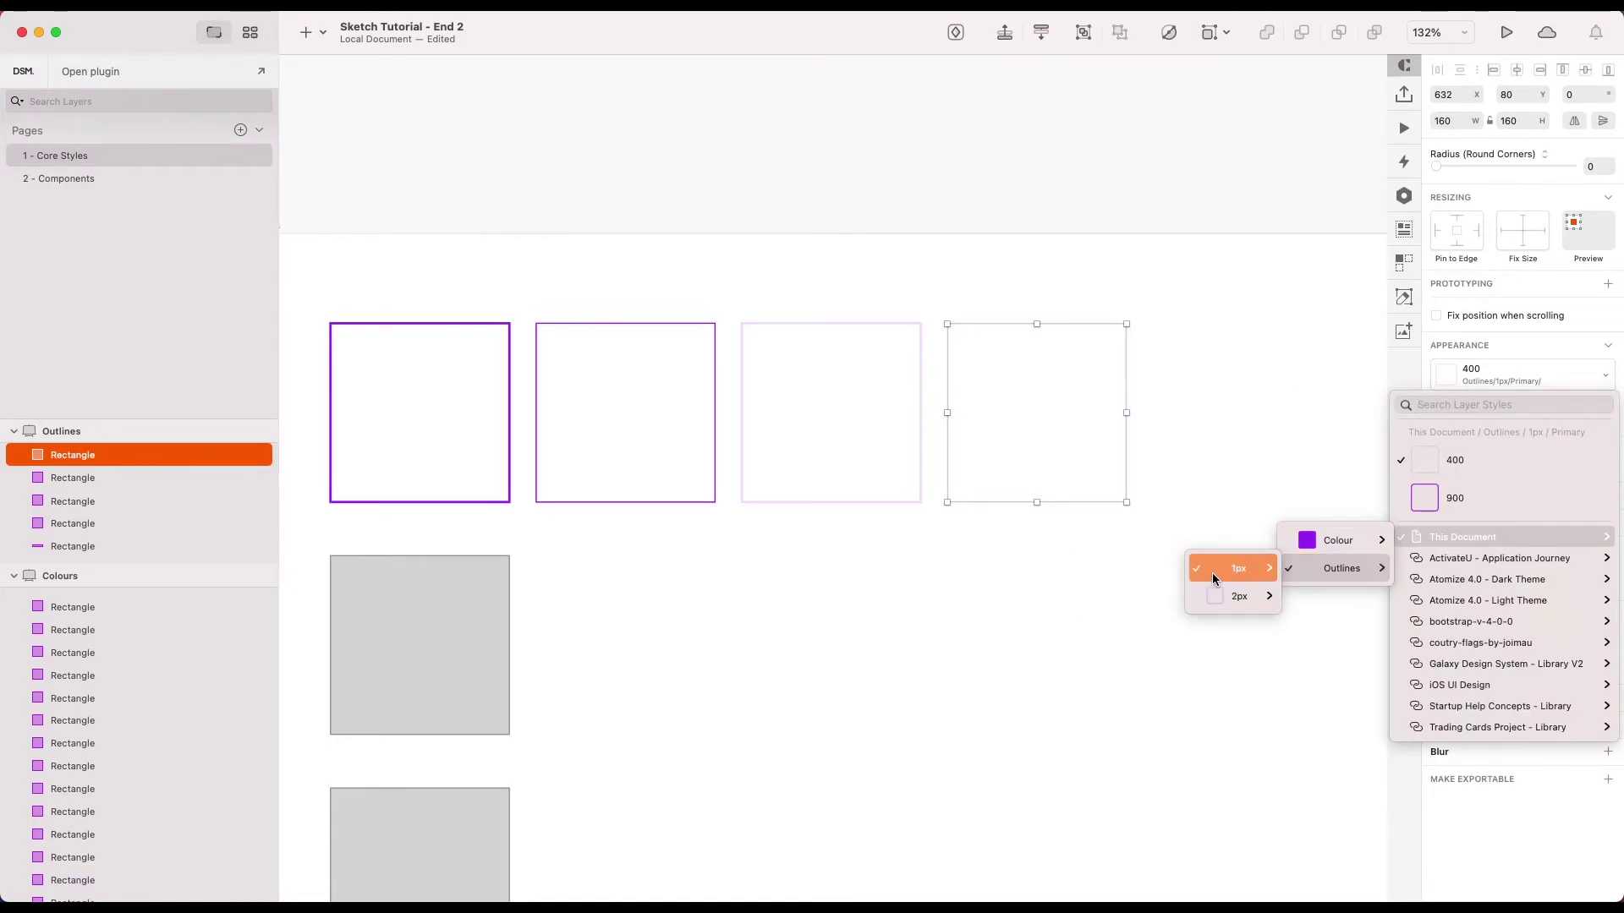
mouse_move(1211, 572)
mouse_move(1144, 565)
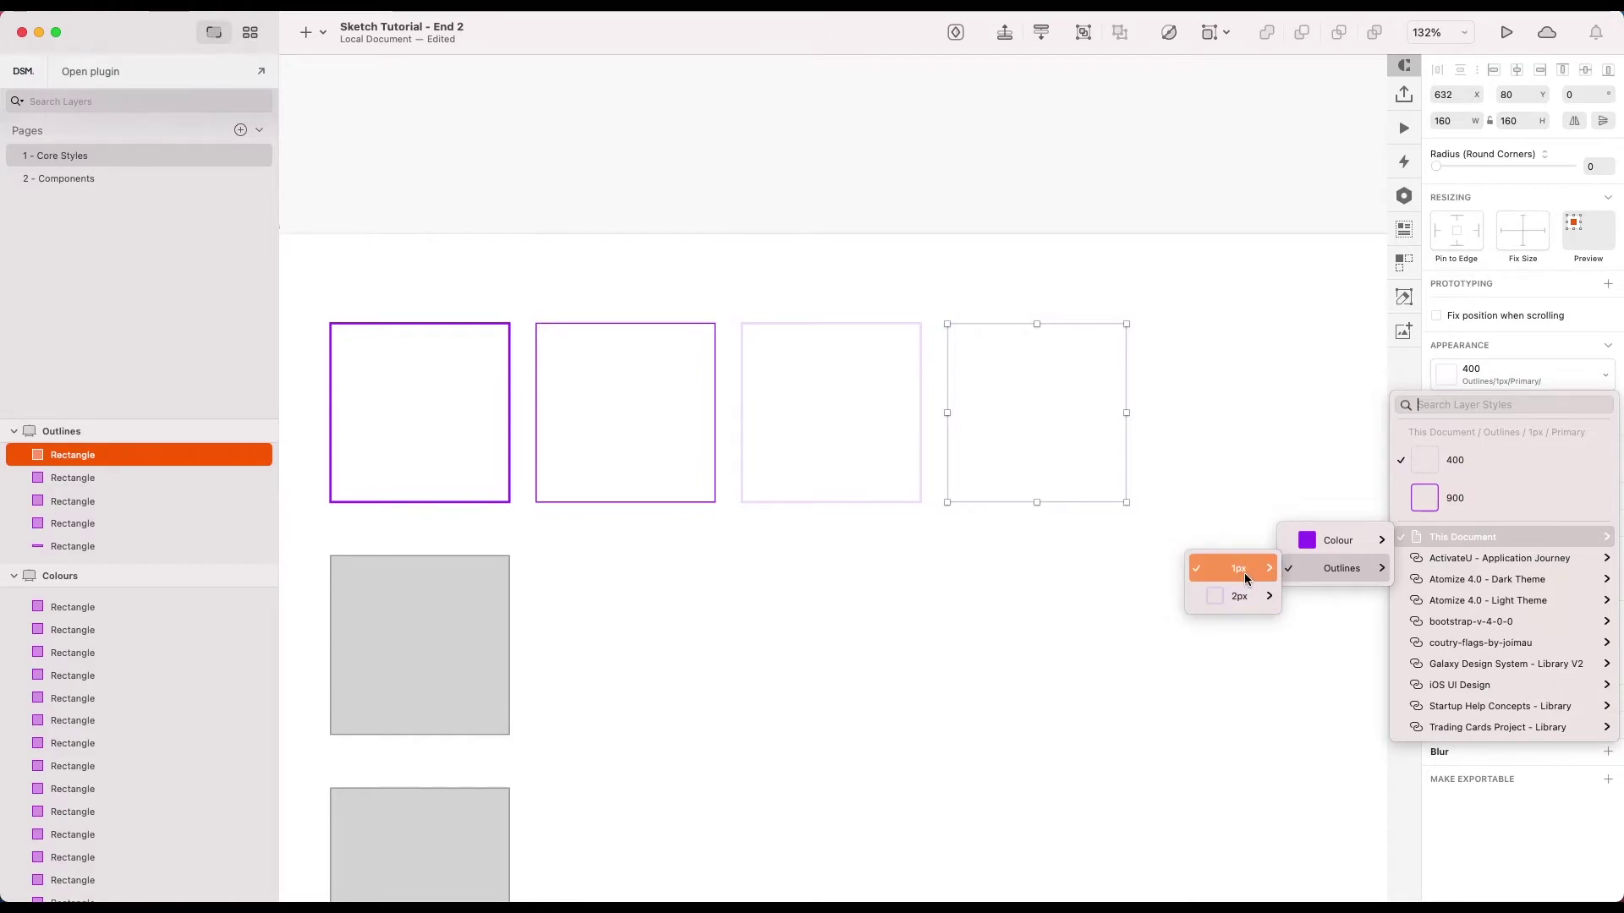
mouse_move(1091, 569)
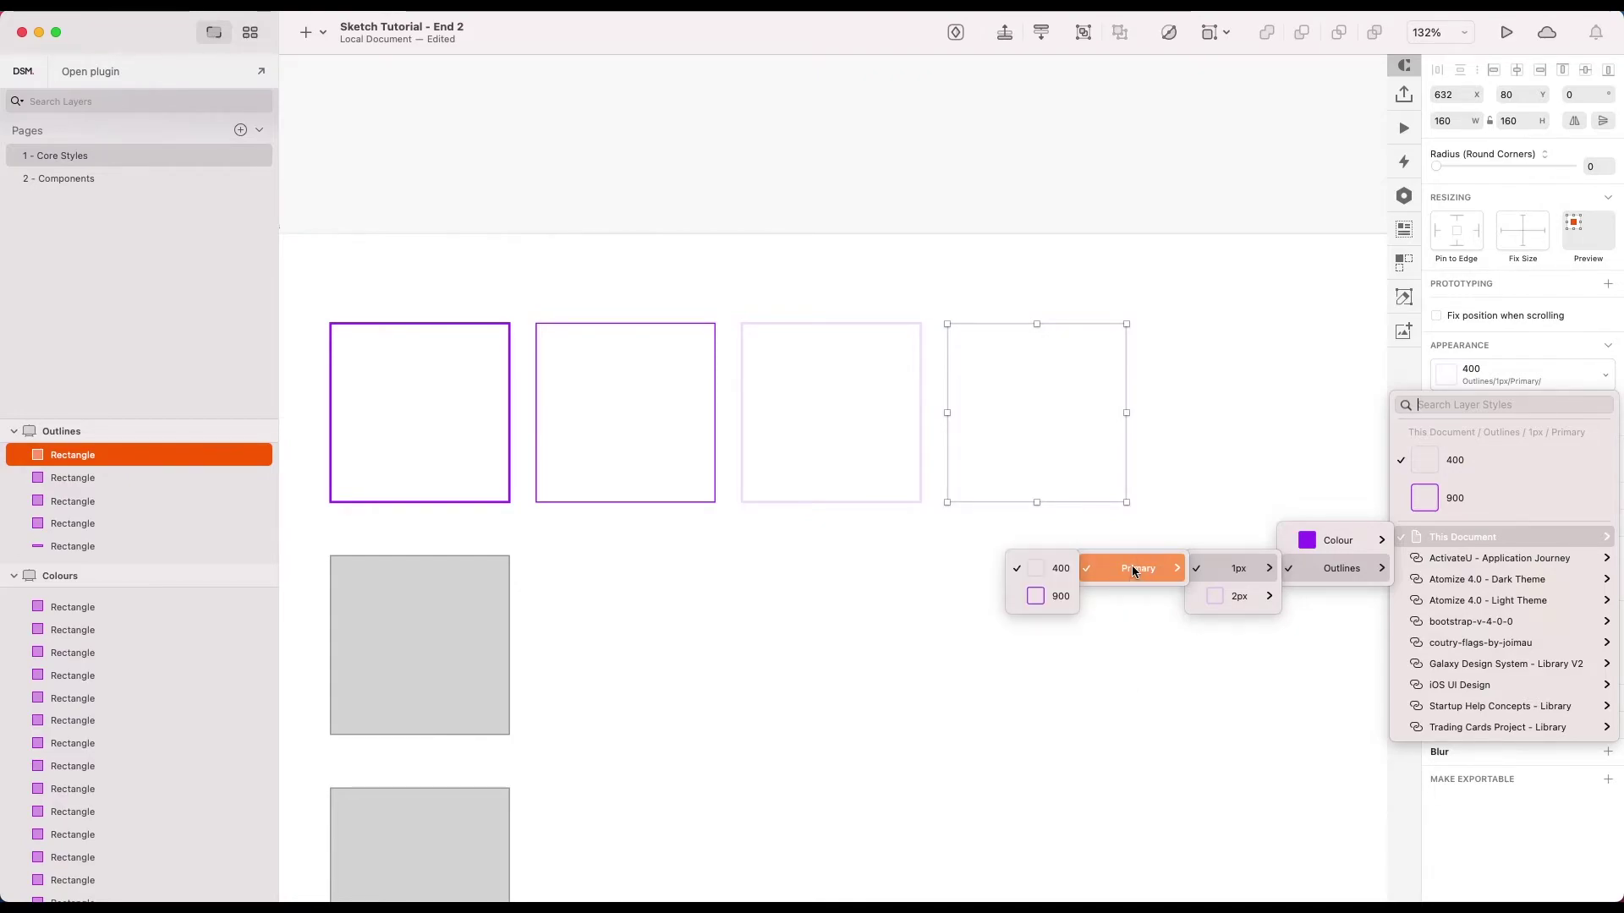
left_click(1162, 526)
Show the Outlines layer styles in the components overview and expand the 1px and 2px groups
left_click(329, 188)
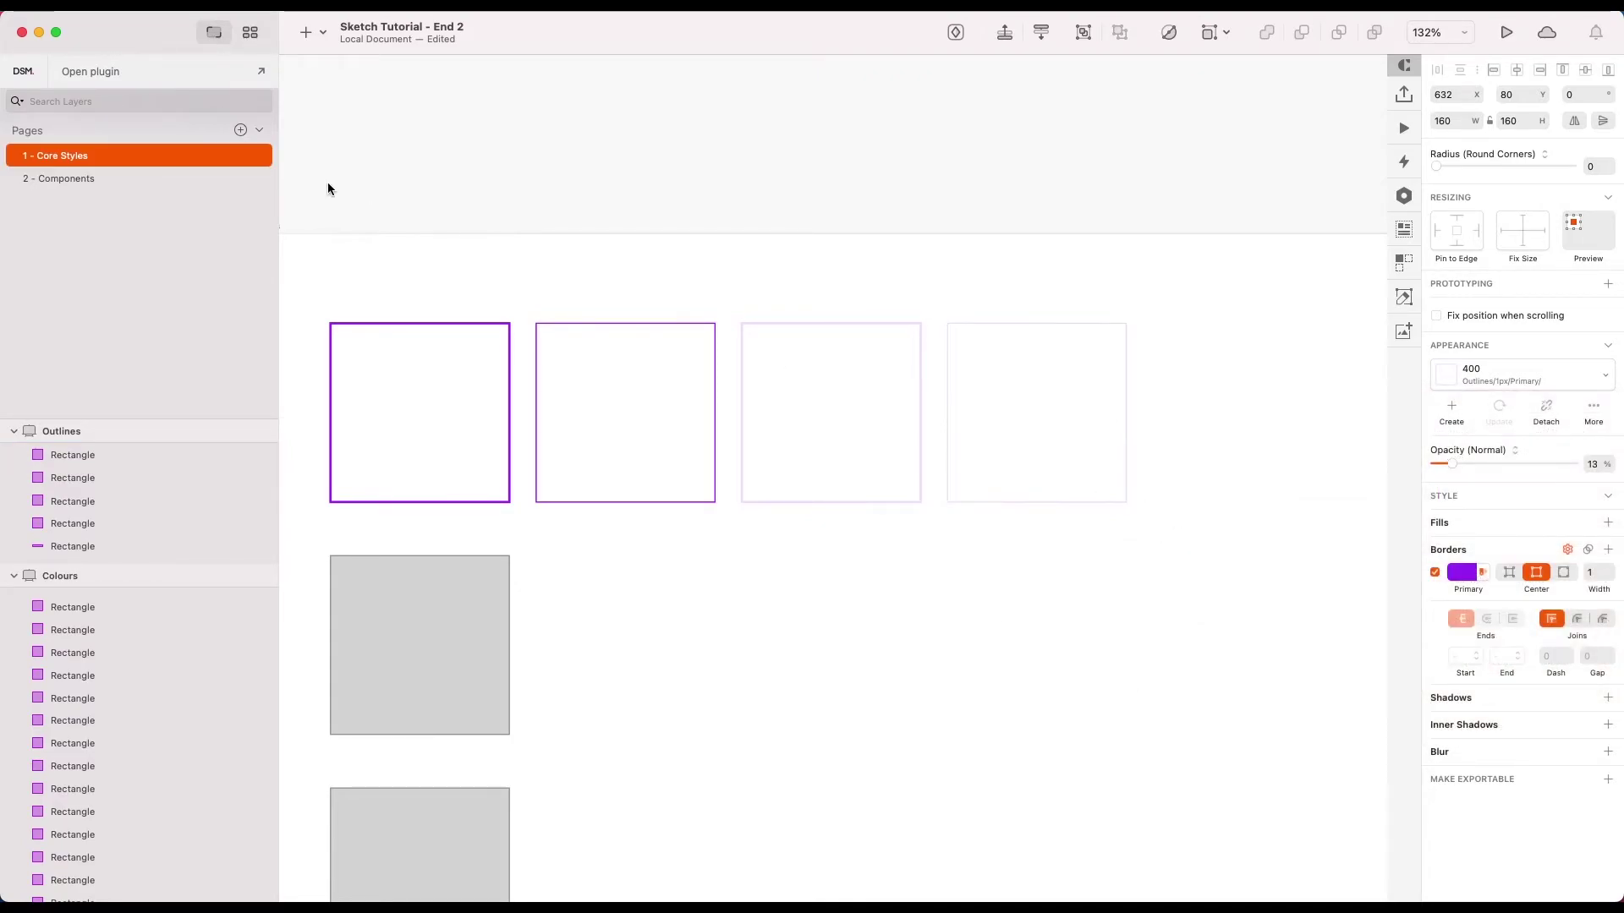
left_click(250, 32)
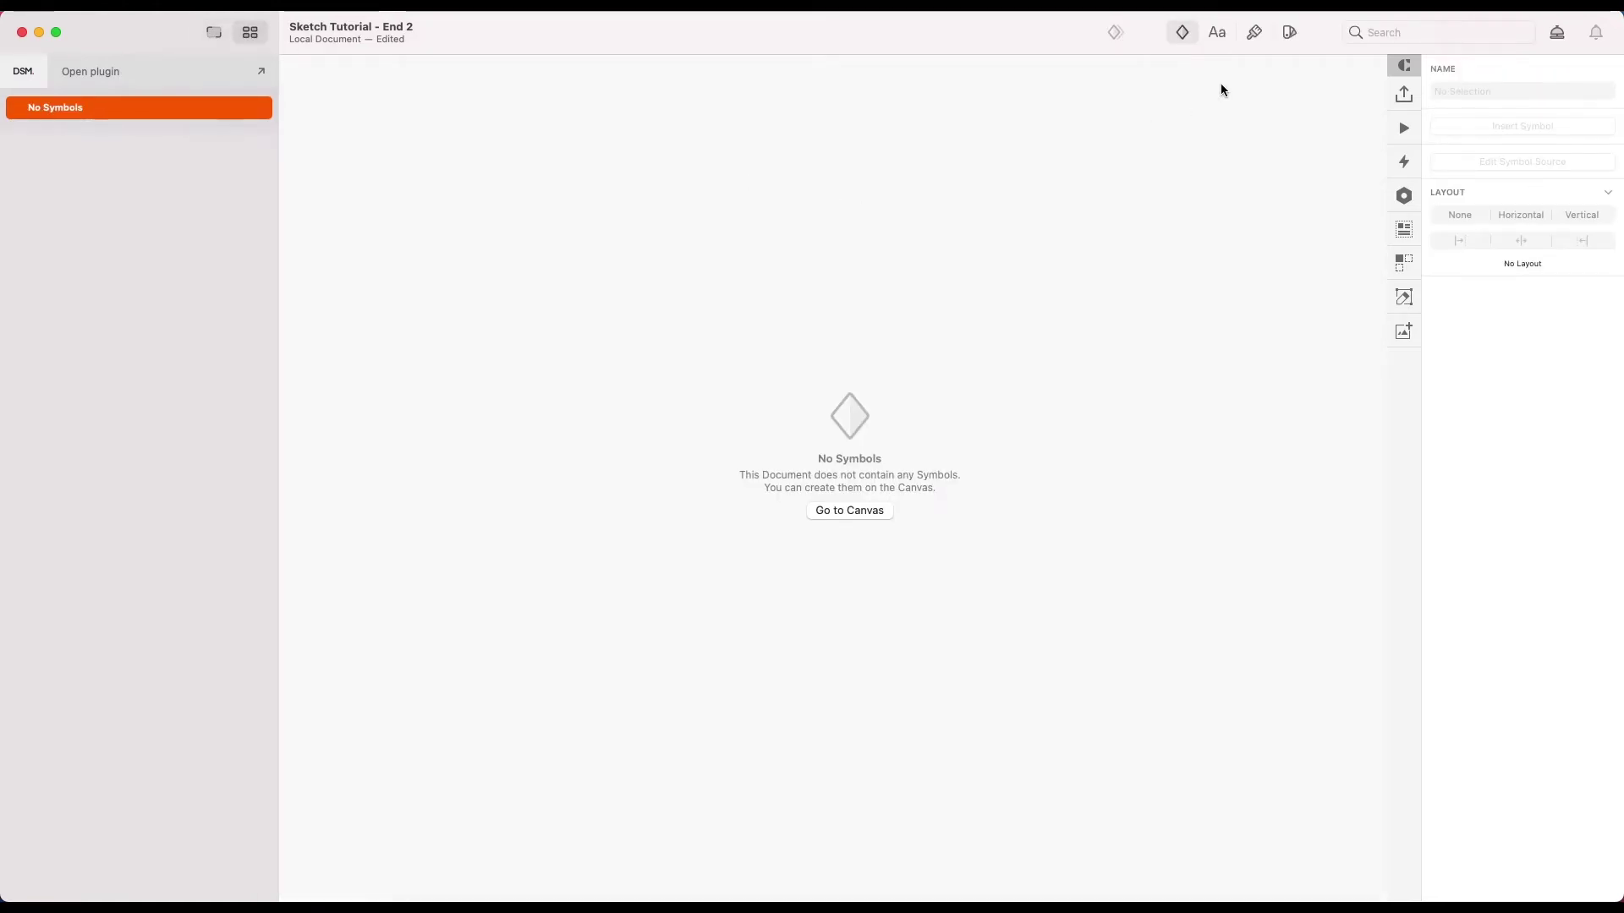
left_click(1254, 32)
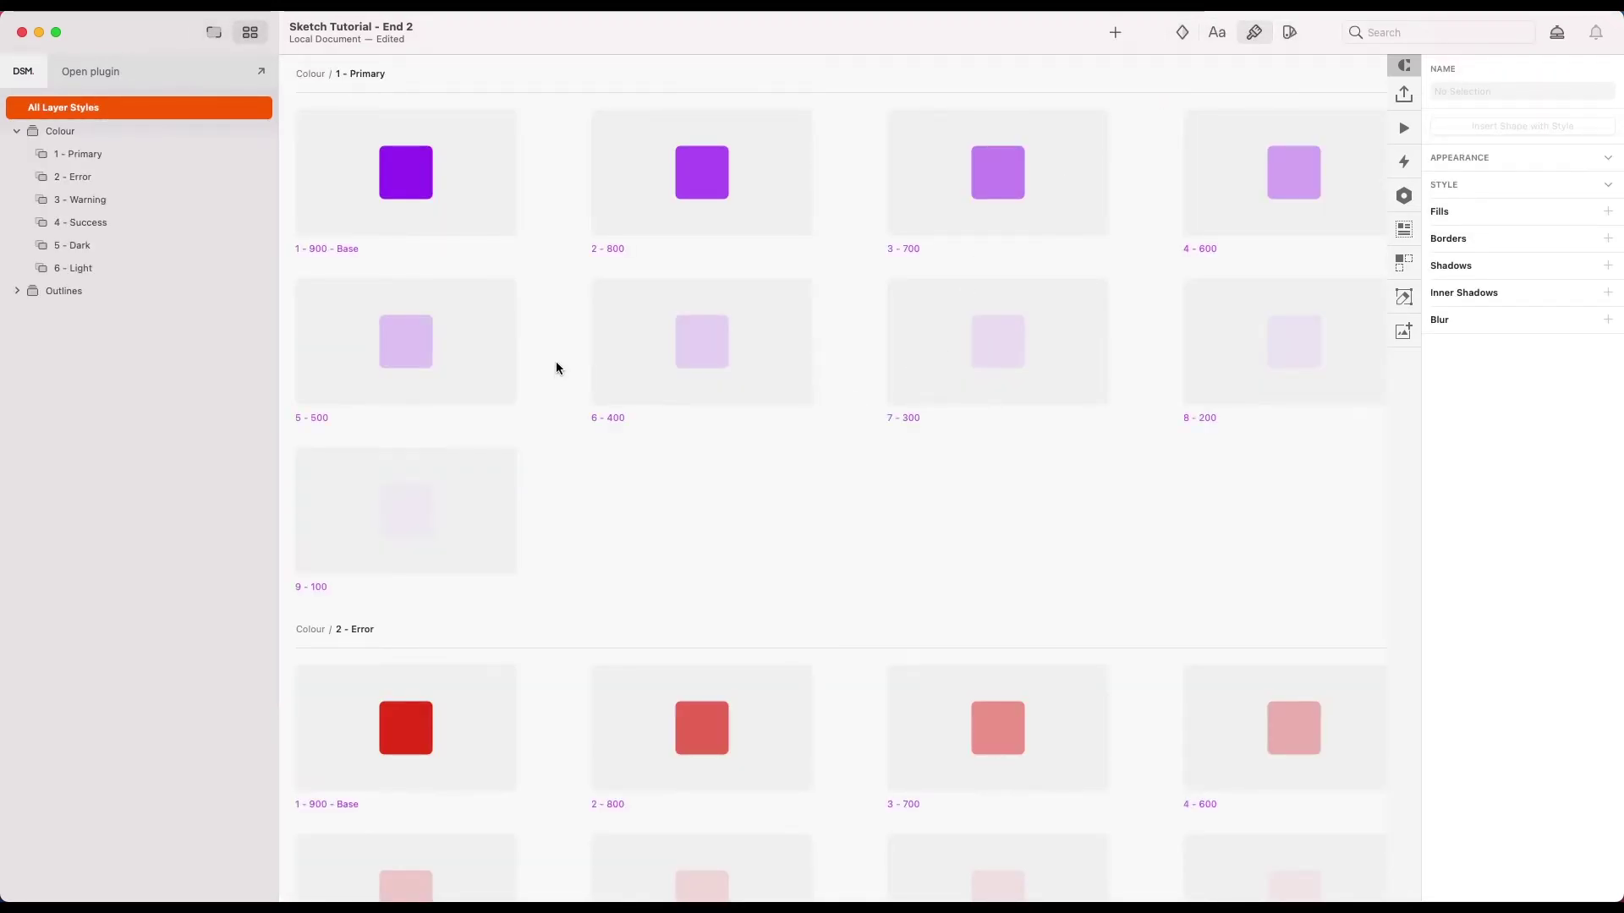
left_click(17, 291)
left_click(58, 293)
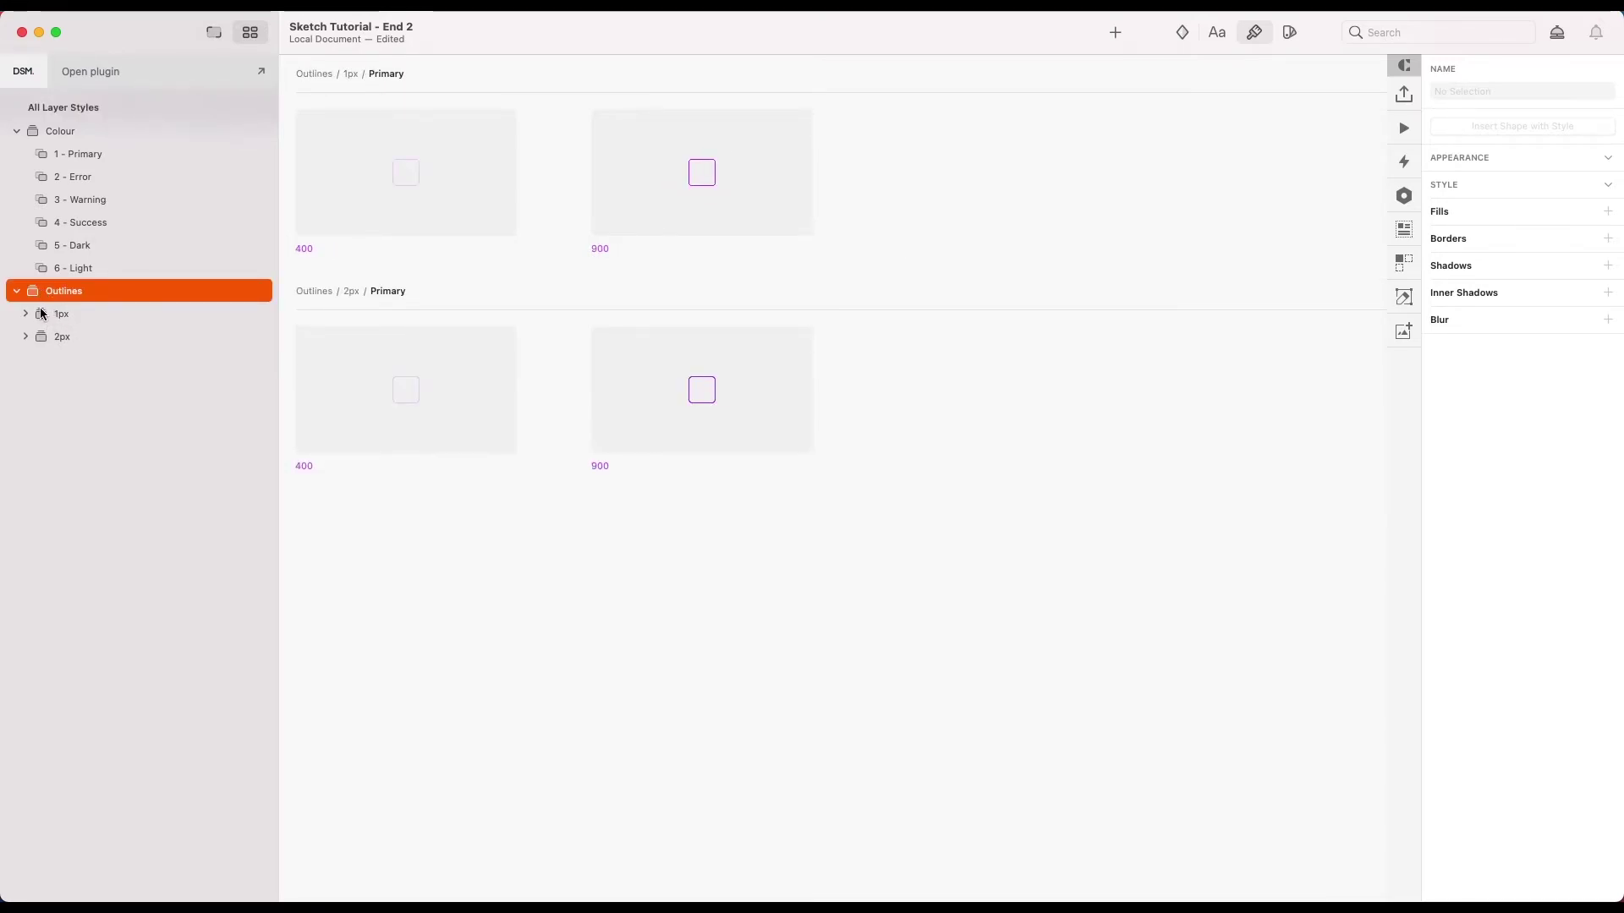
left_click(26, 314)
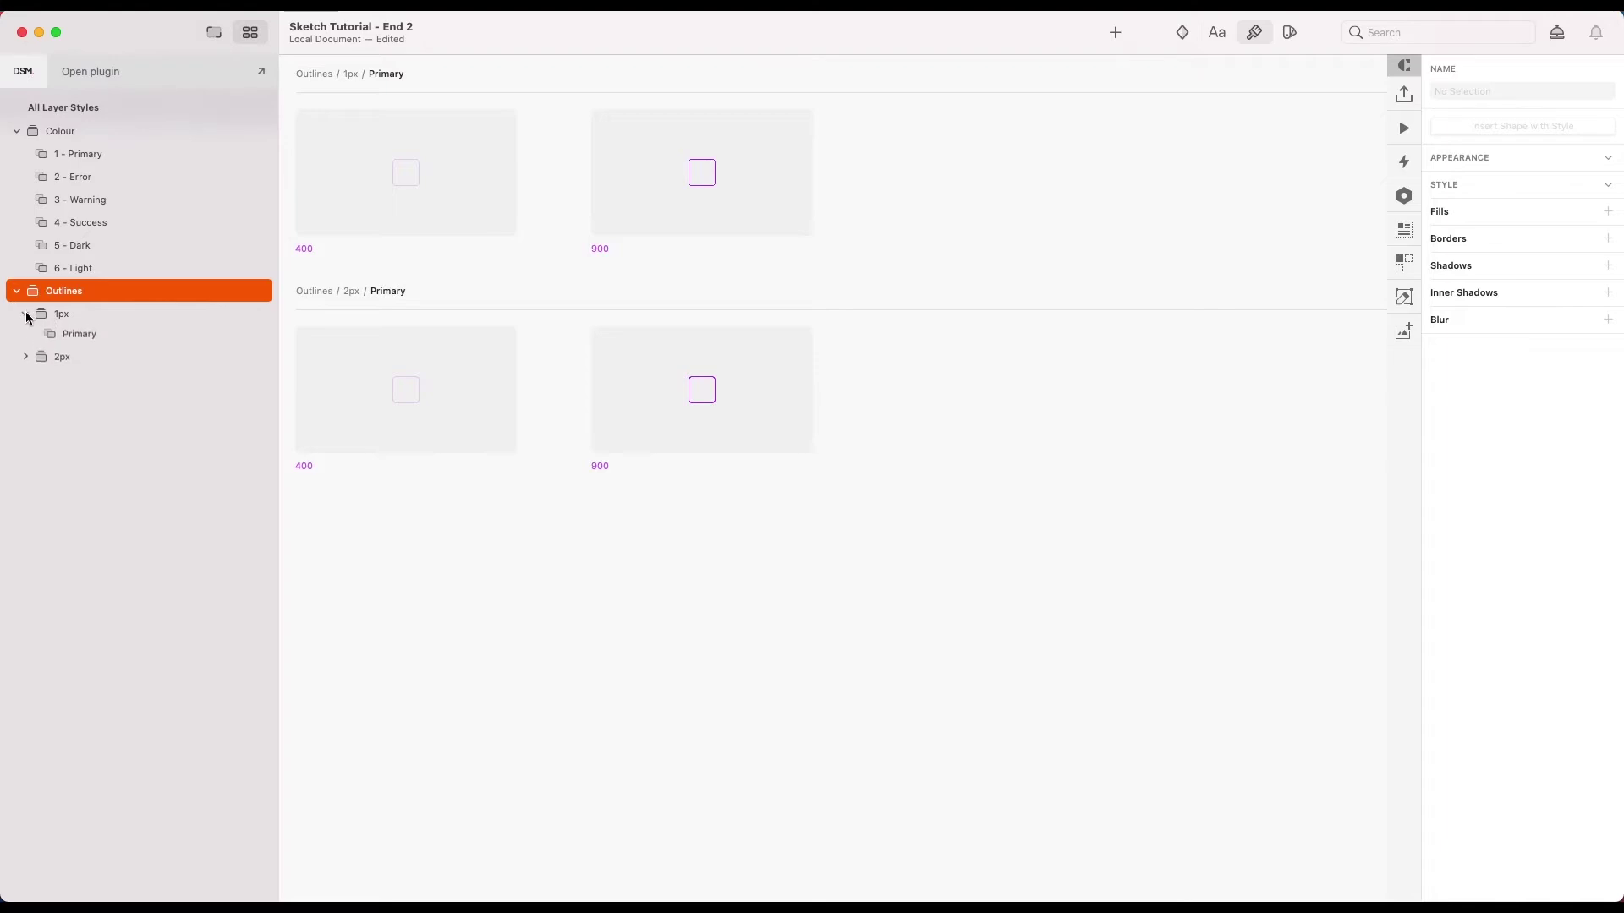
Rename the 1px Primary outline styles 900 and 400 as "1 - 900" and "2 - 400"
left_click(70, 338)
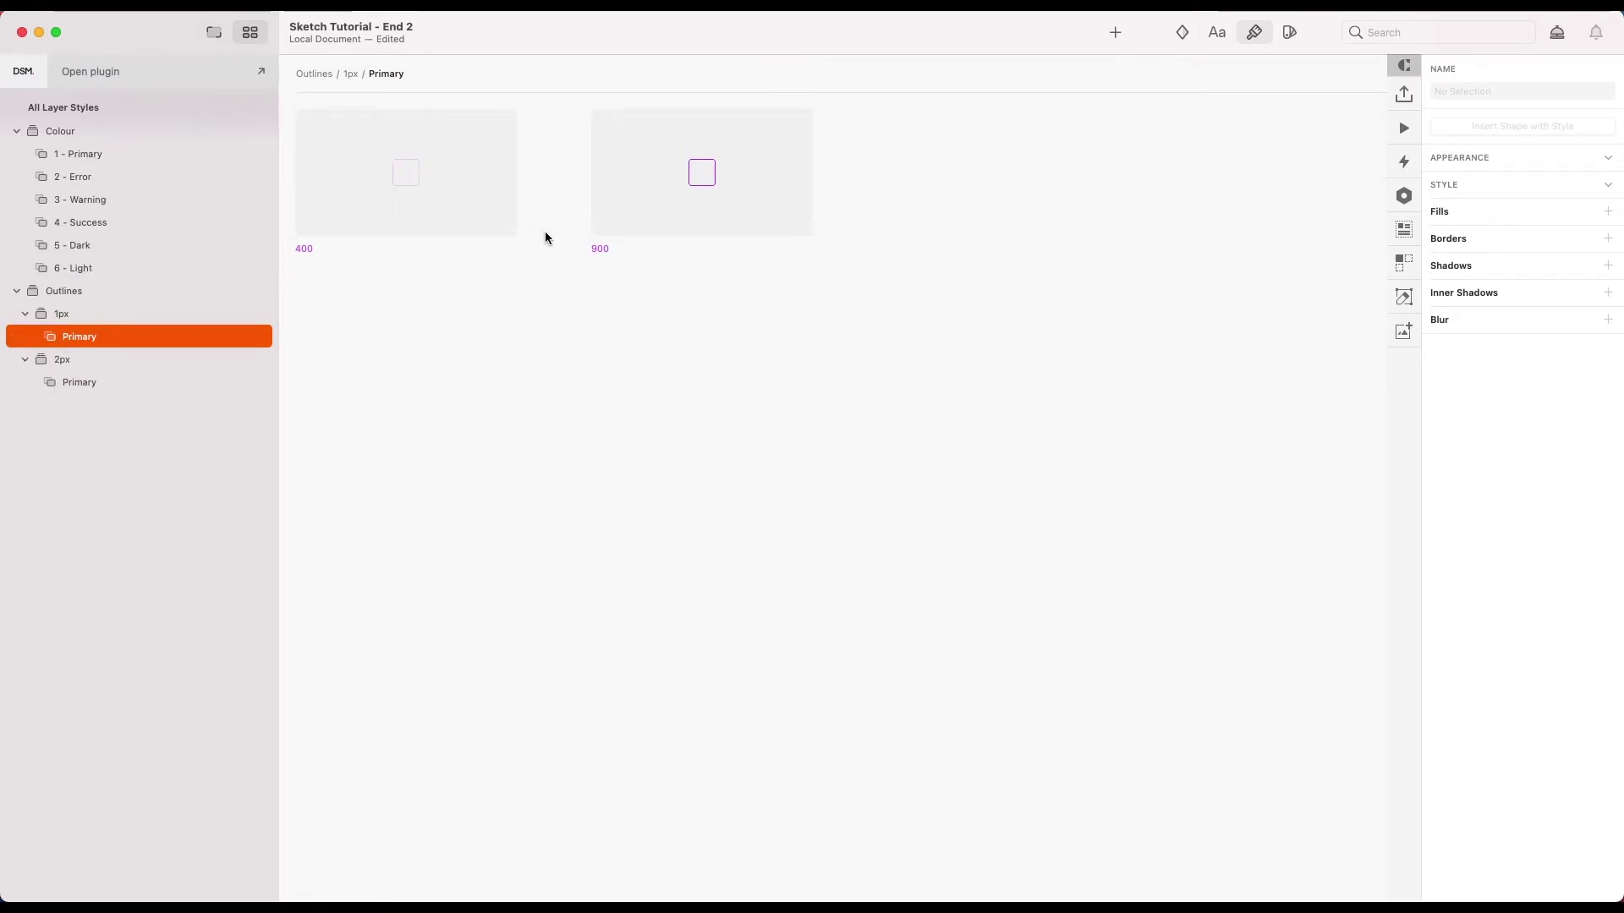
left_click(604, 249)
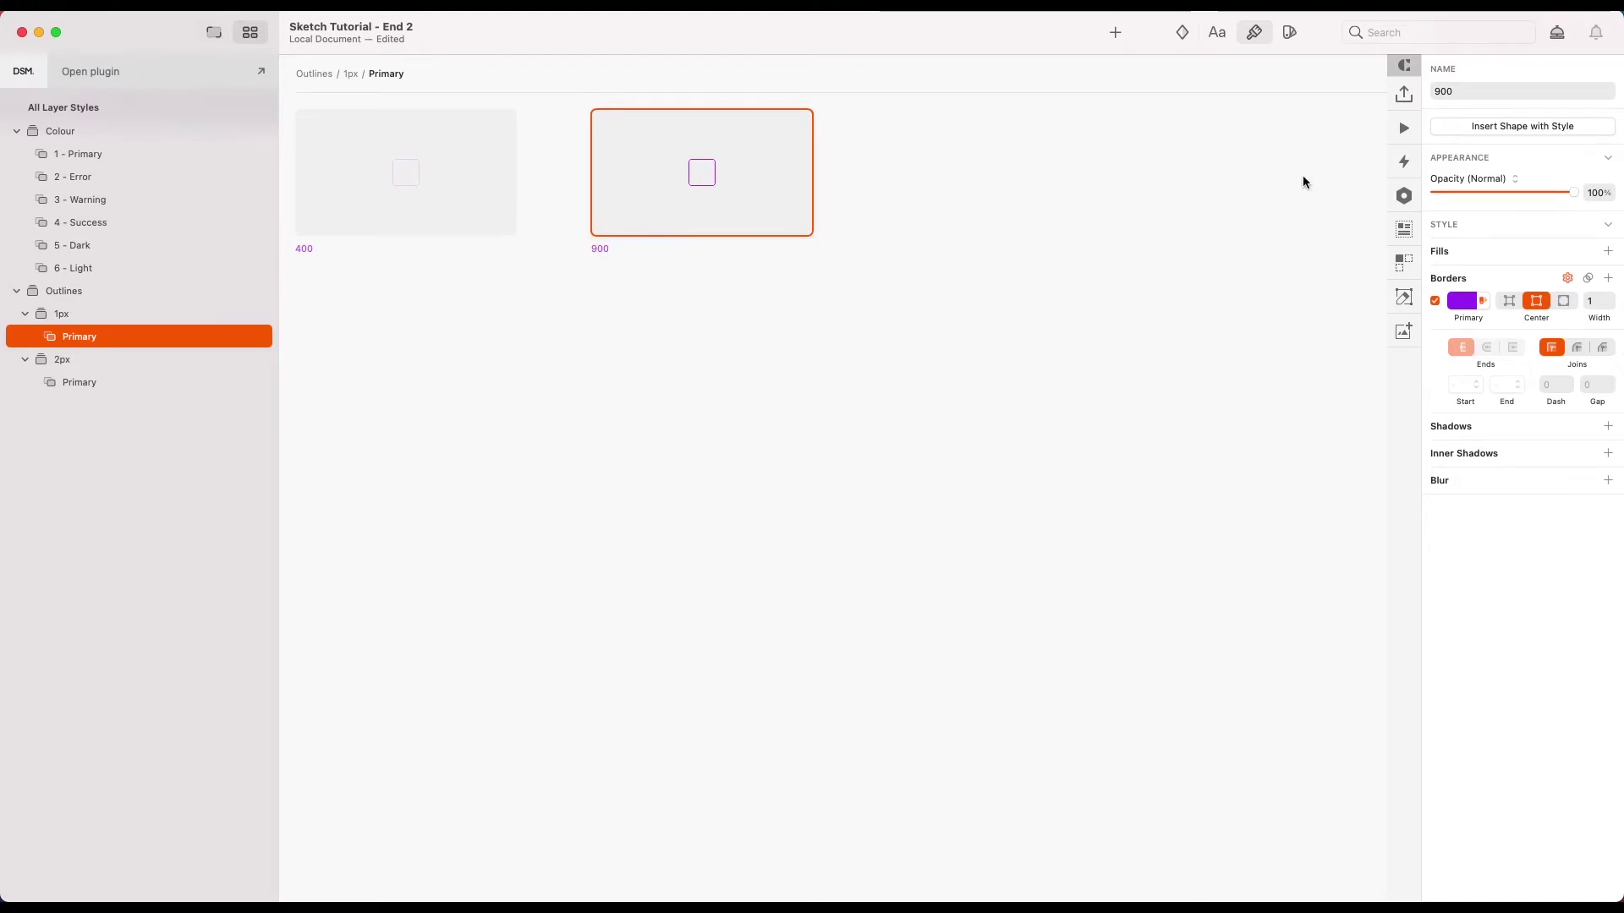
left_click(1436, 92)
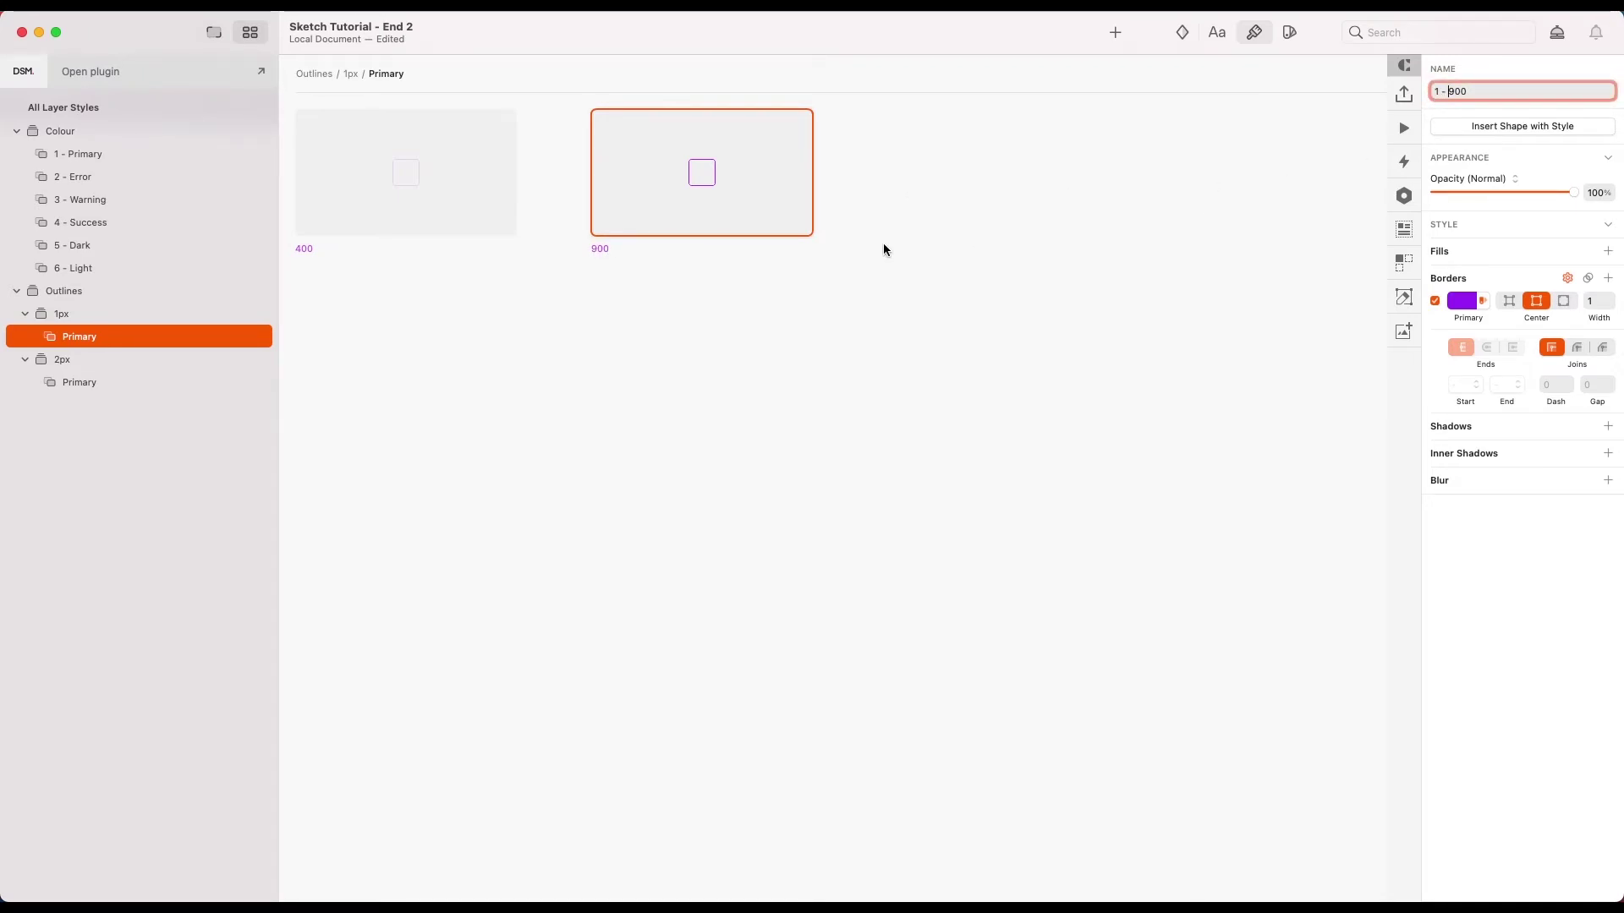
key("Return")
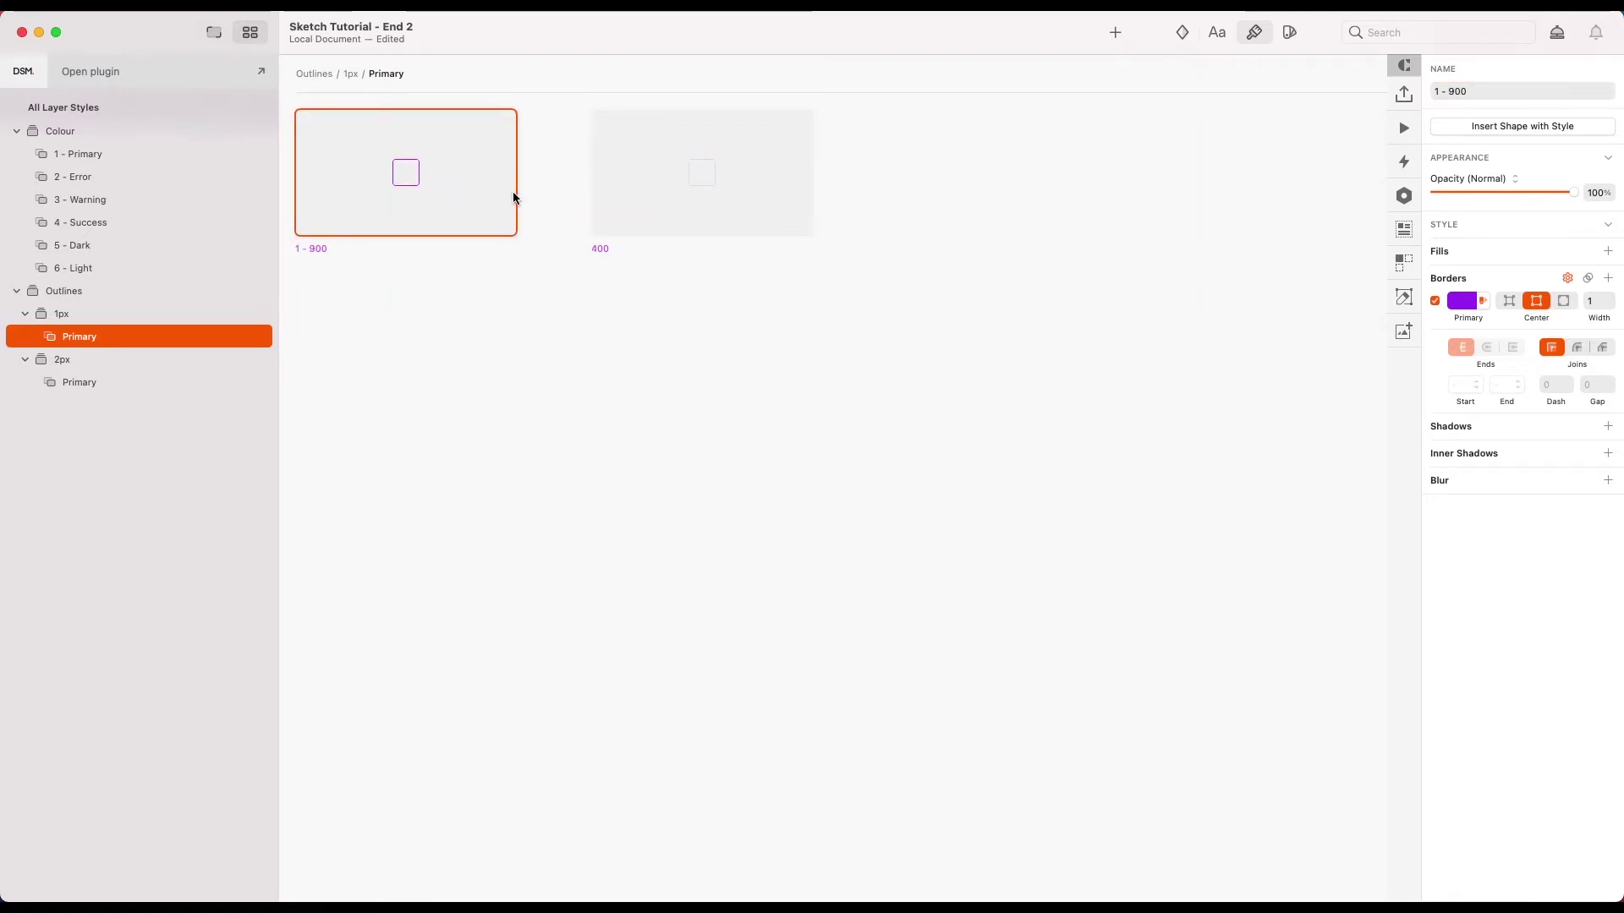
left_click(651, 185)
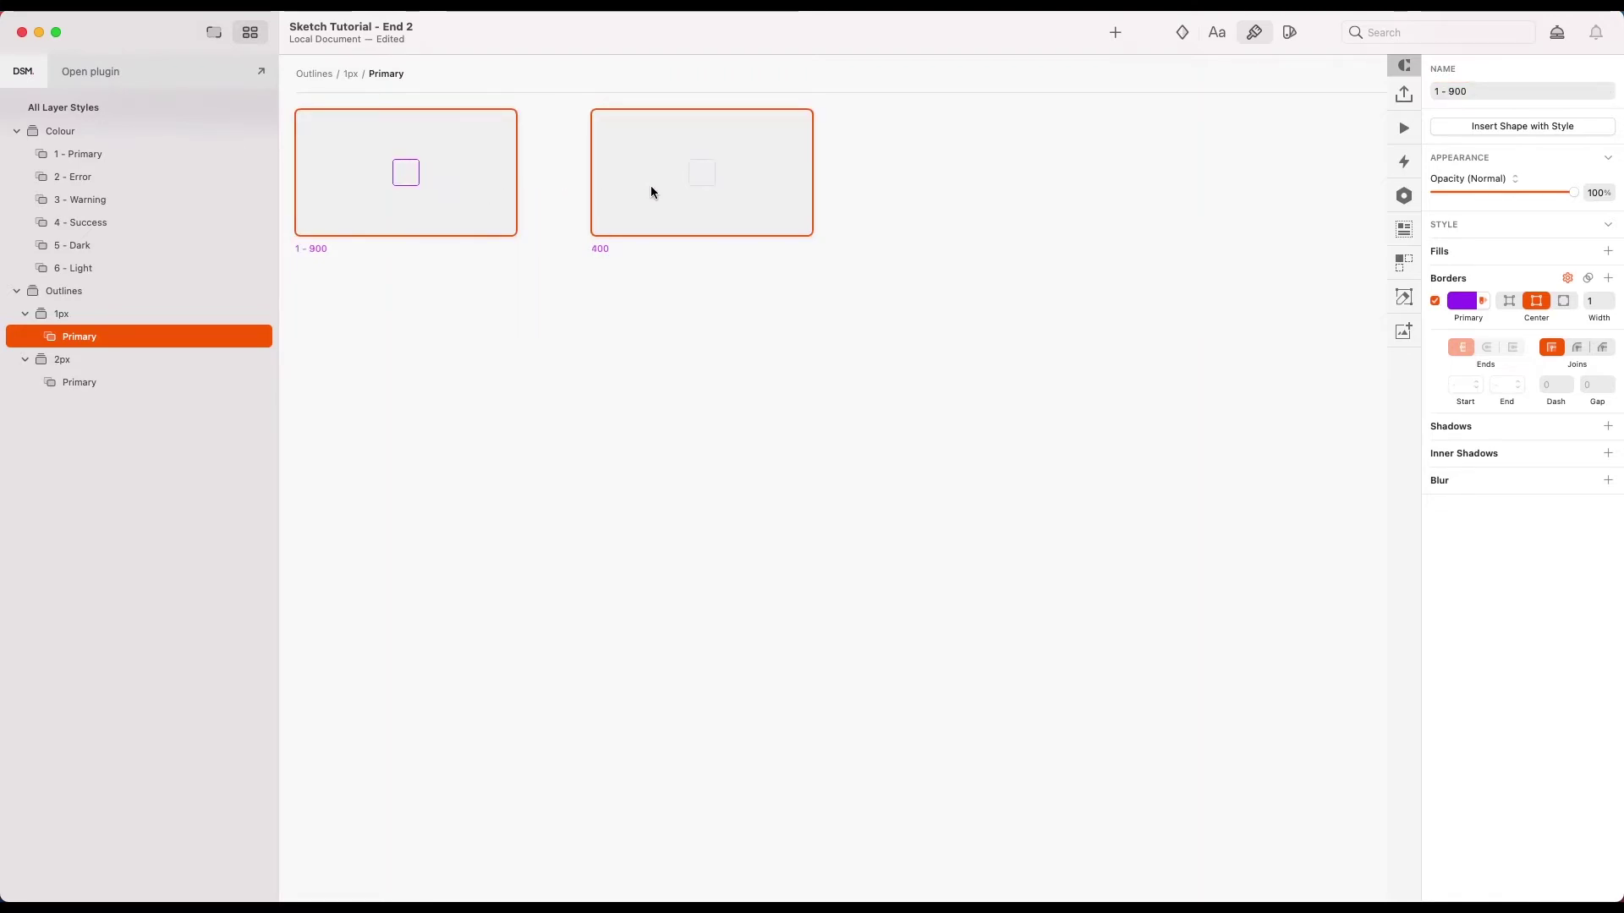
left_click(1435, 95)
type("2 -")
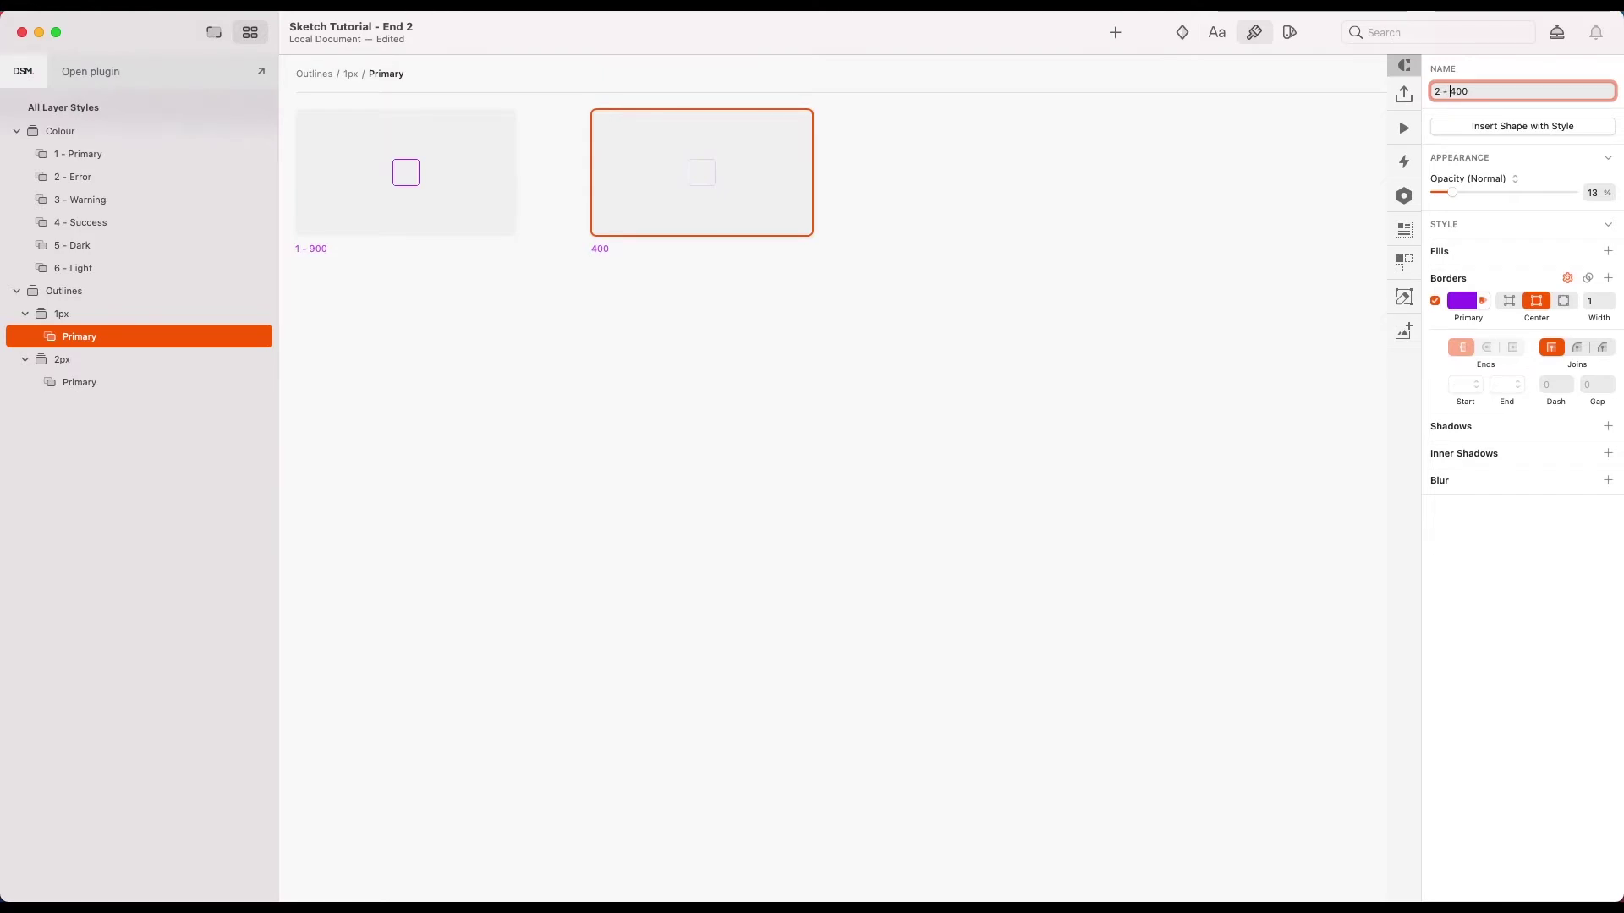
left_click(1060, 306)
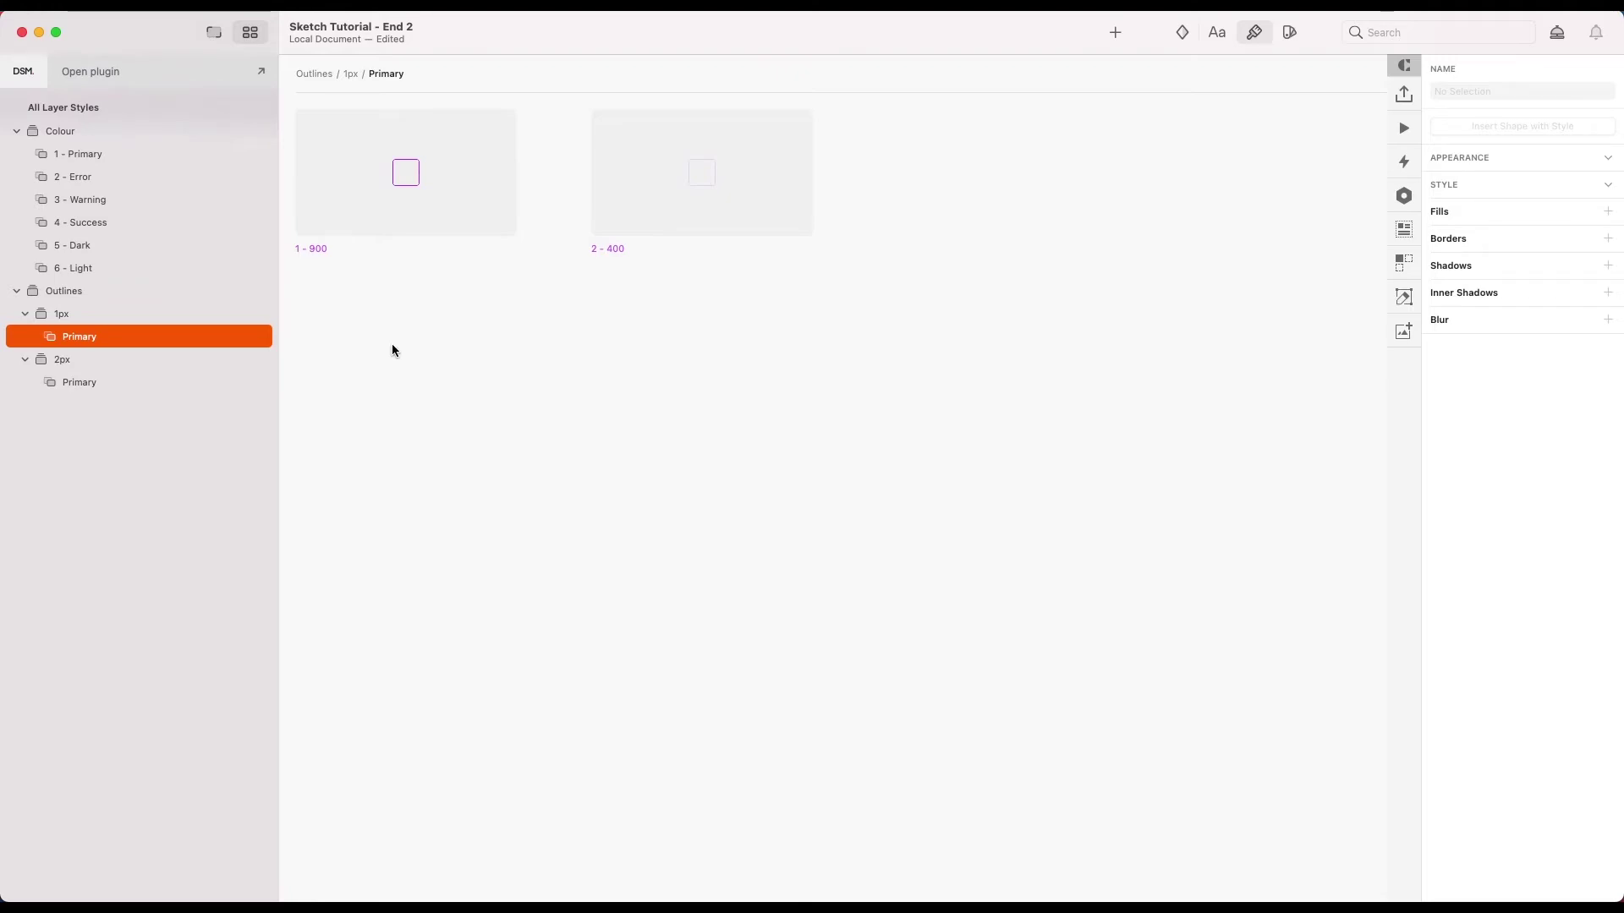
Rename the 2px Primary outline styles 400 and 900 as "2 - 400" and "1 - 900"
left_click(76, 383)
left_click(423, 230)
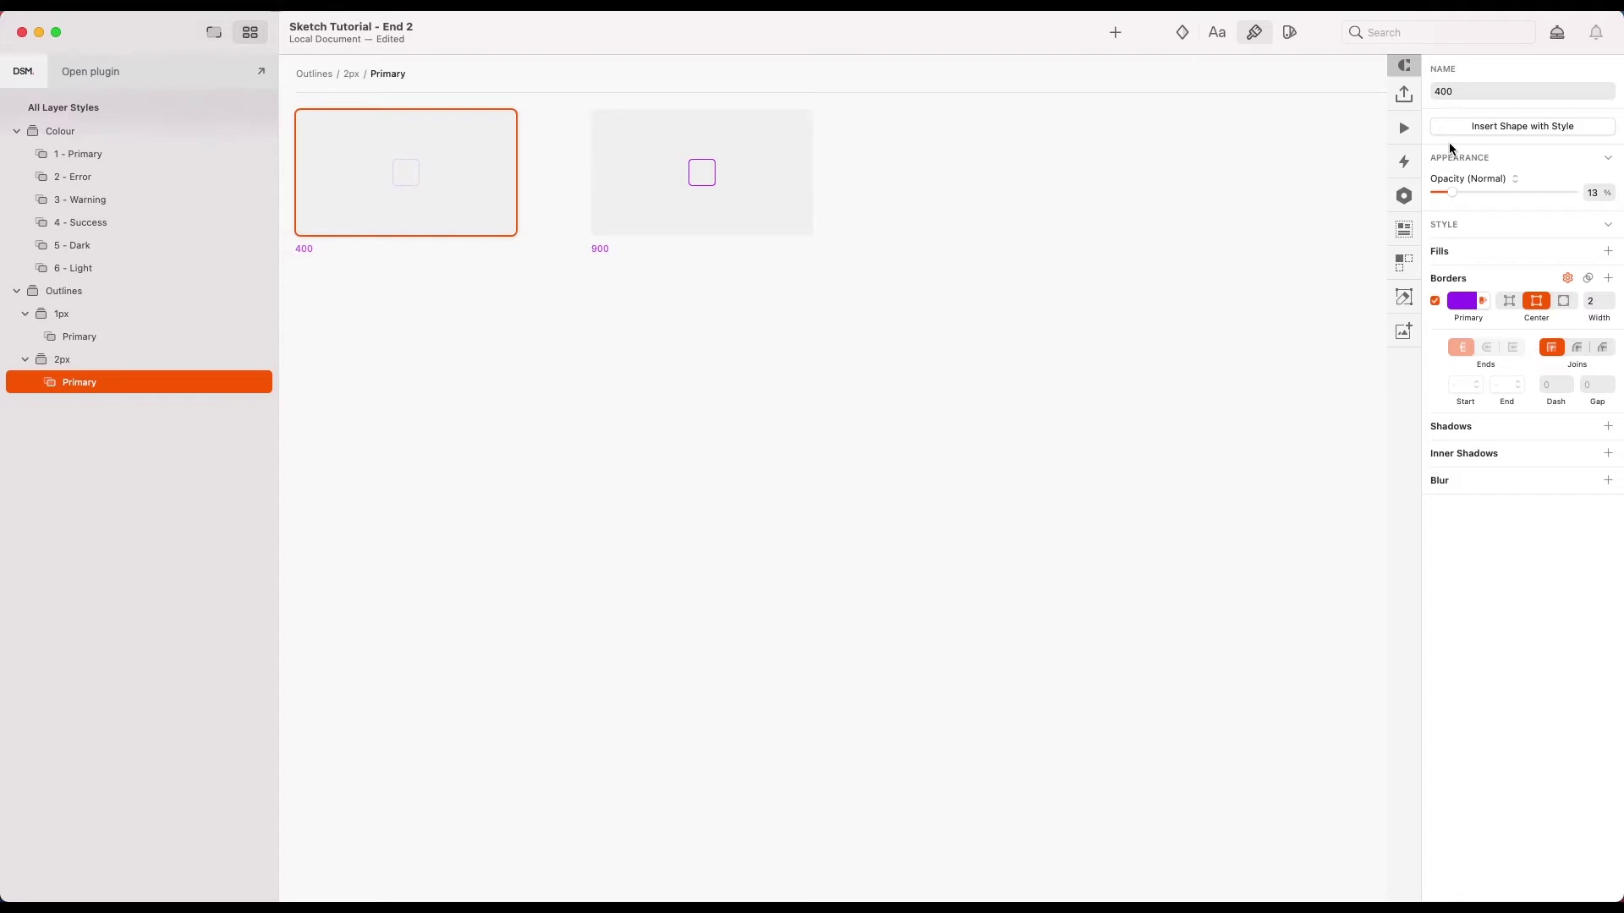
left_click(1434, 90)
left_click(707, 205)
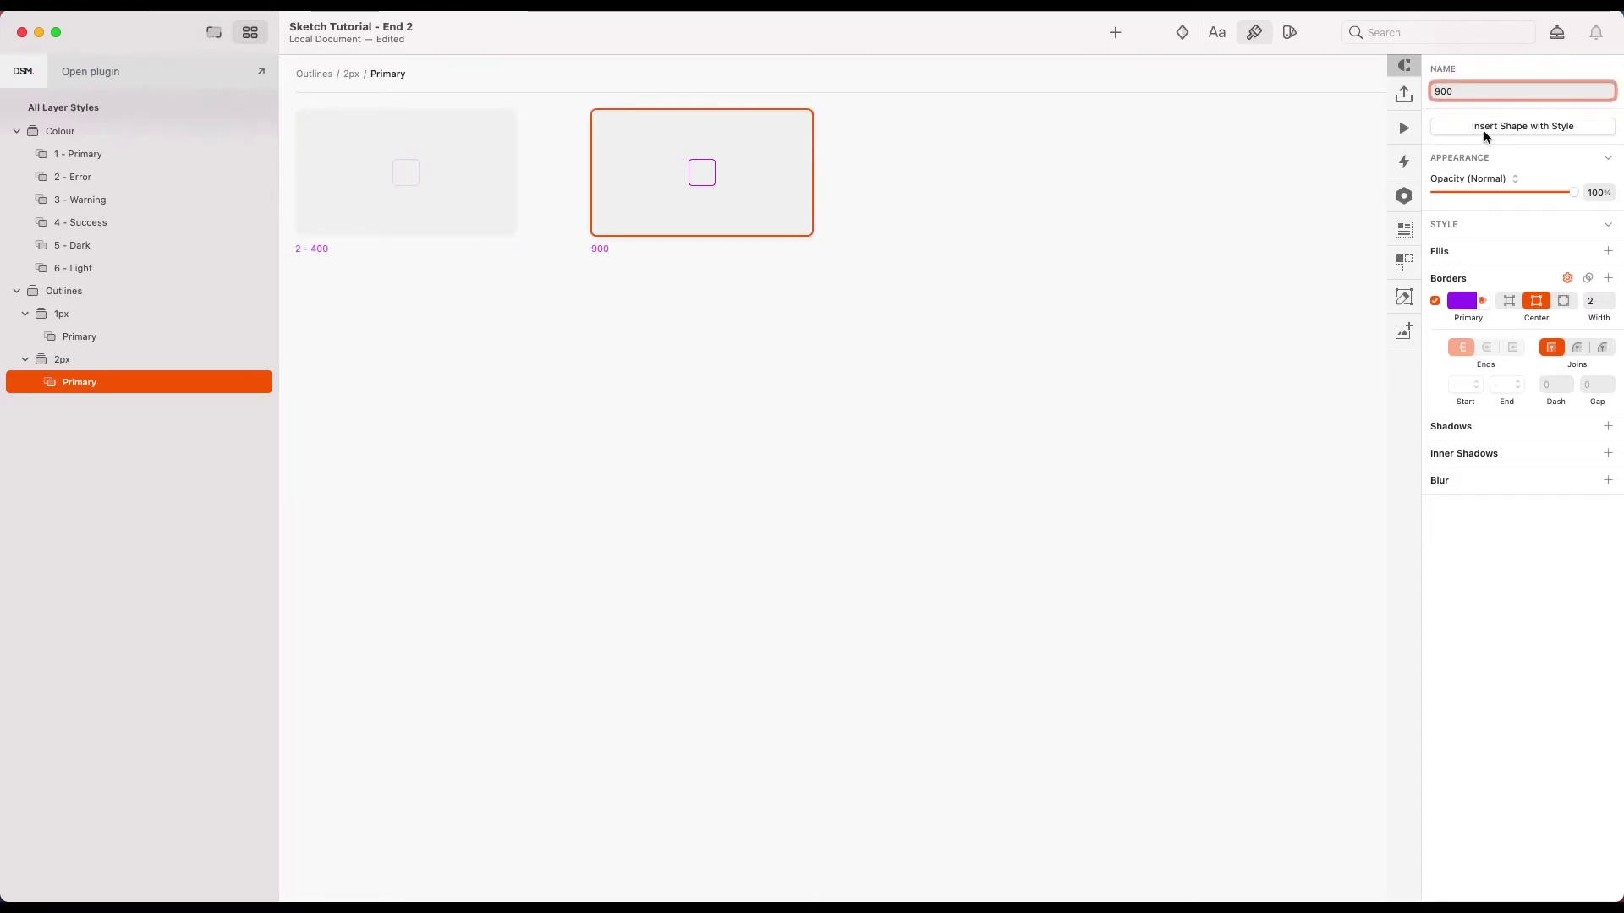
type("1")
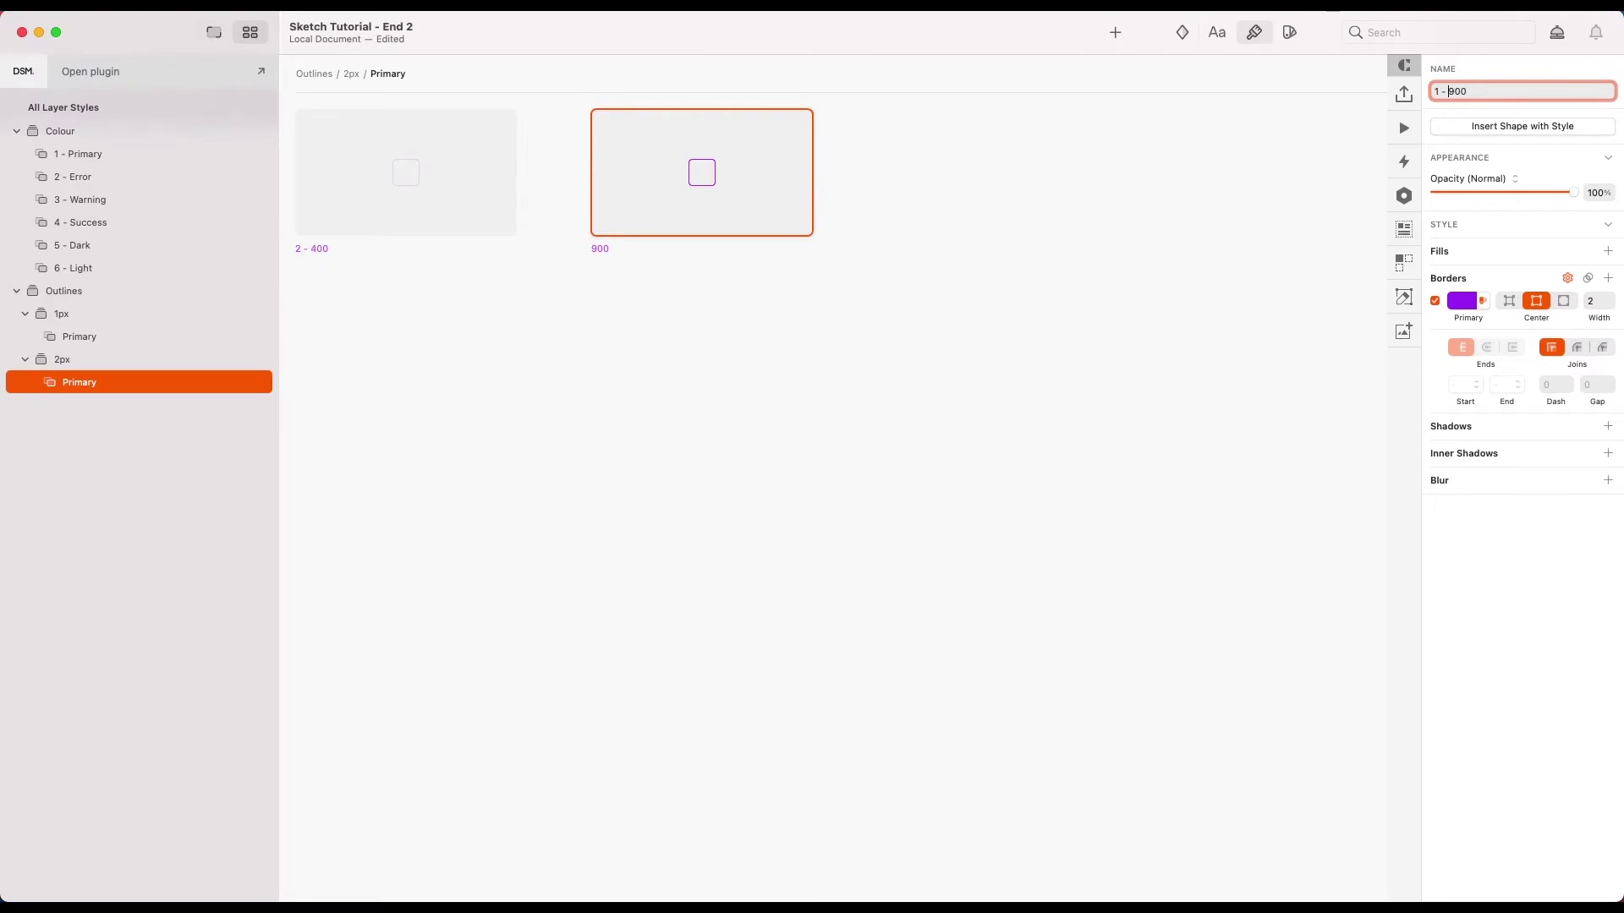
type(" -")
key("Return")
left_click(963, 357)
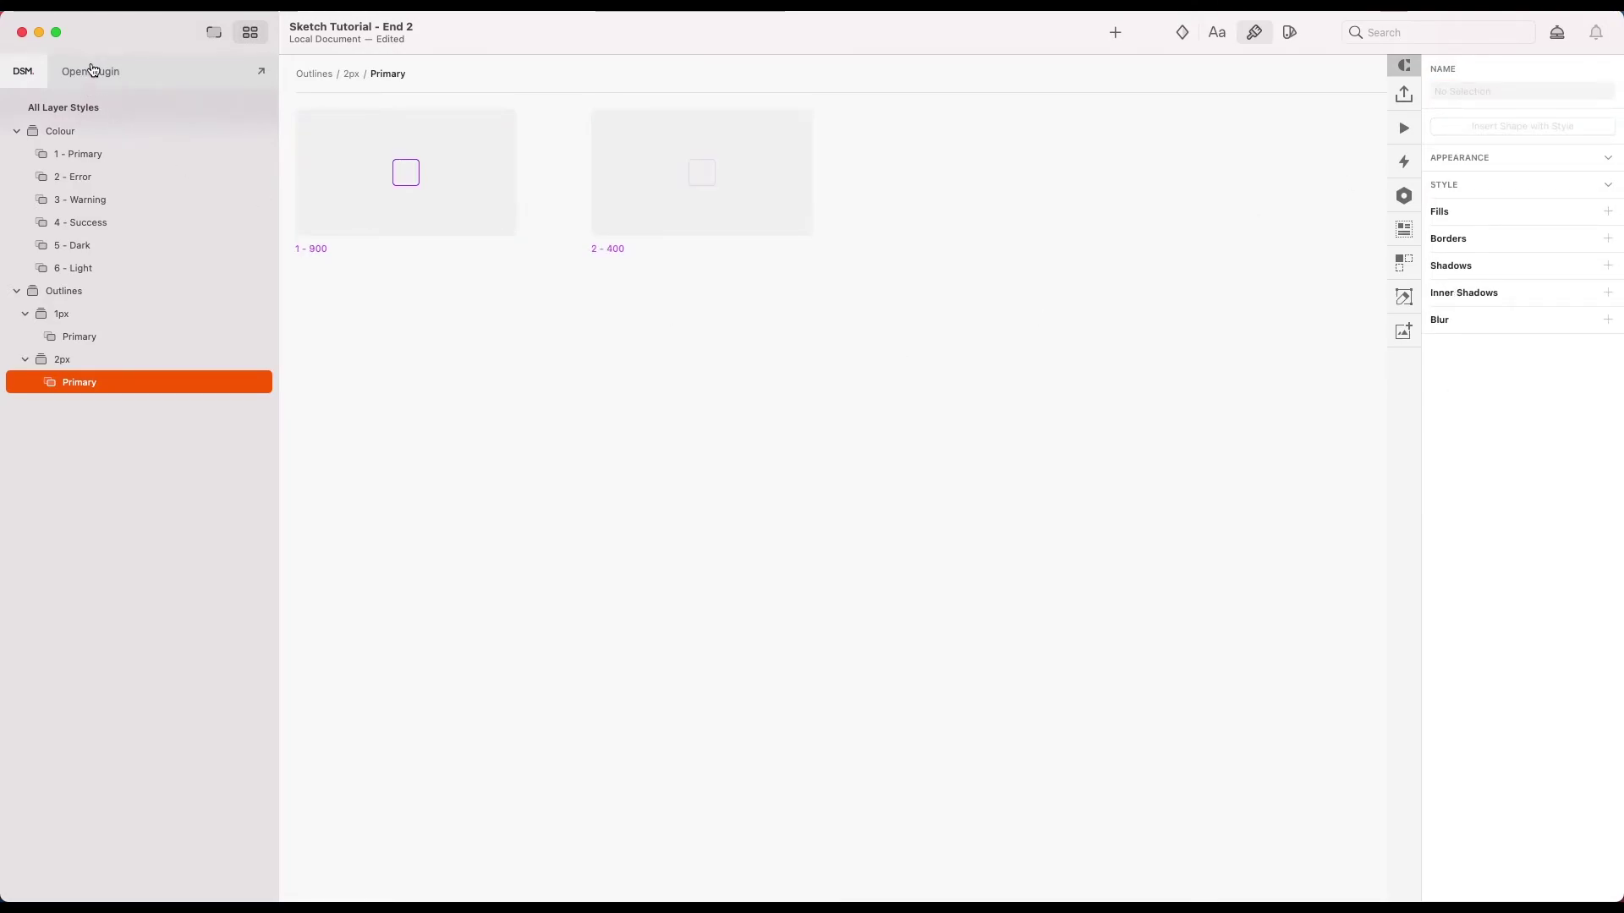
Return to the canvas and check the renamed Primary outline styles in the layer style choices for the fourth square
double_click(693, 195)
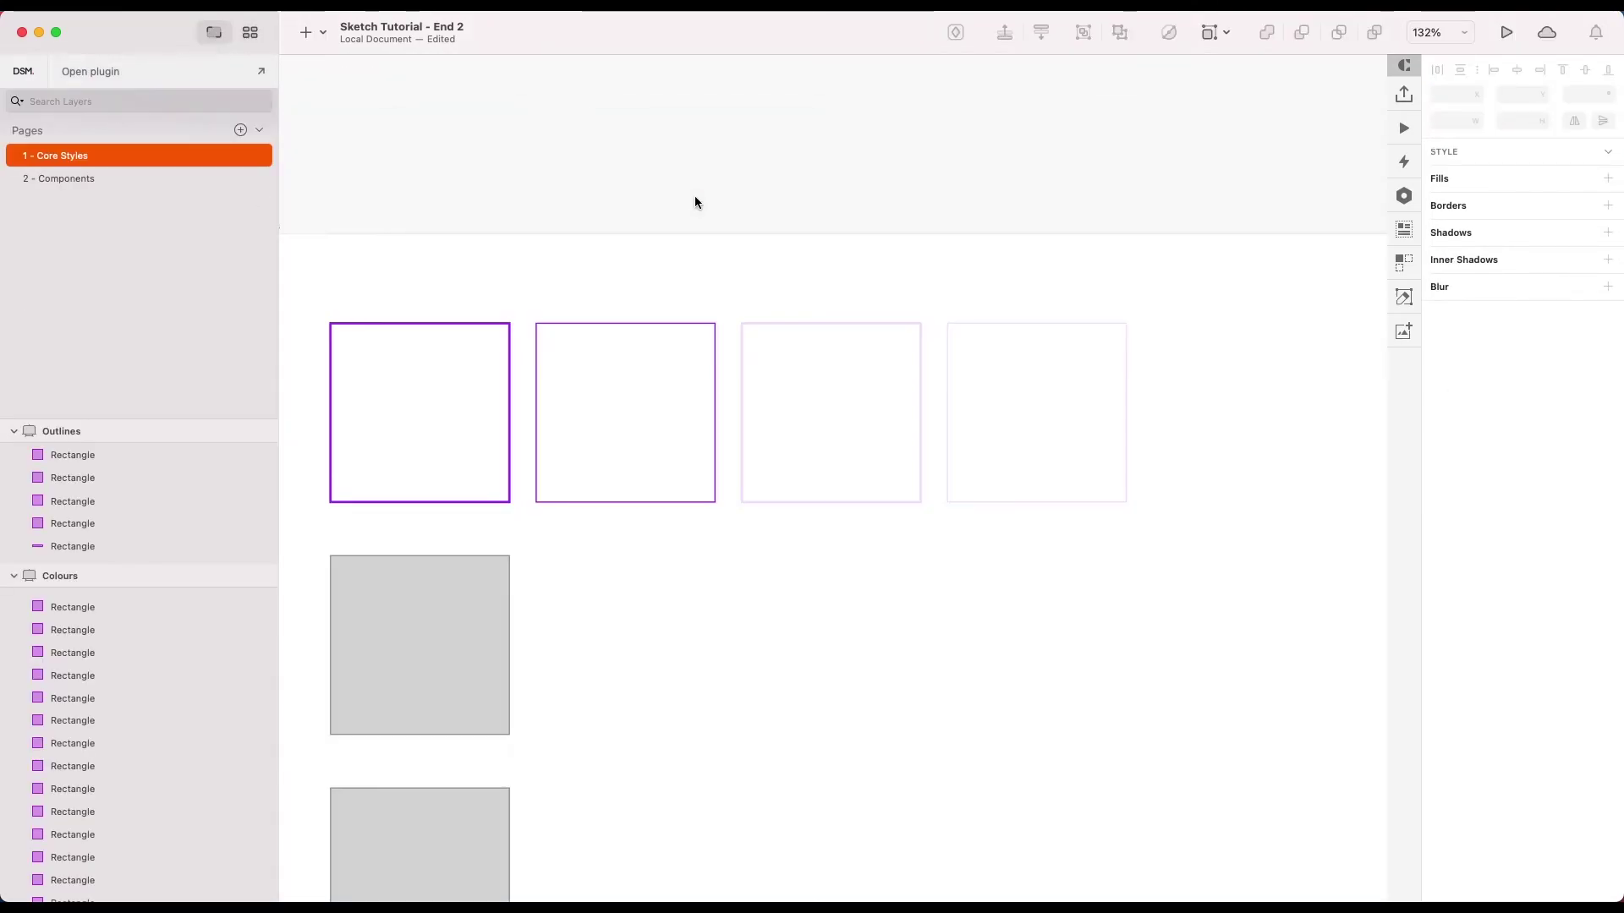
left_click(1099, 330)
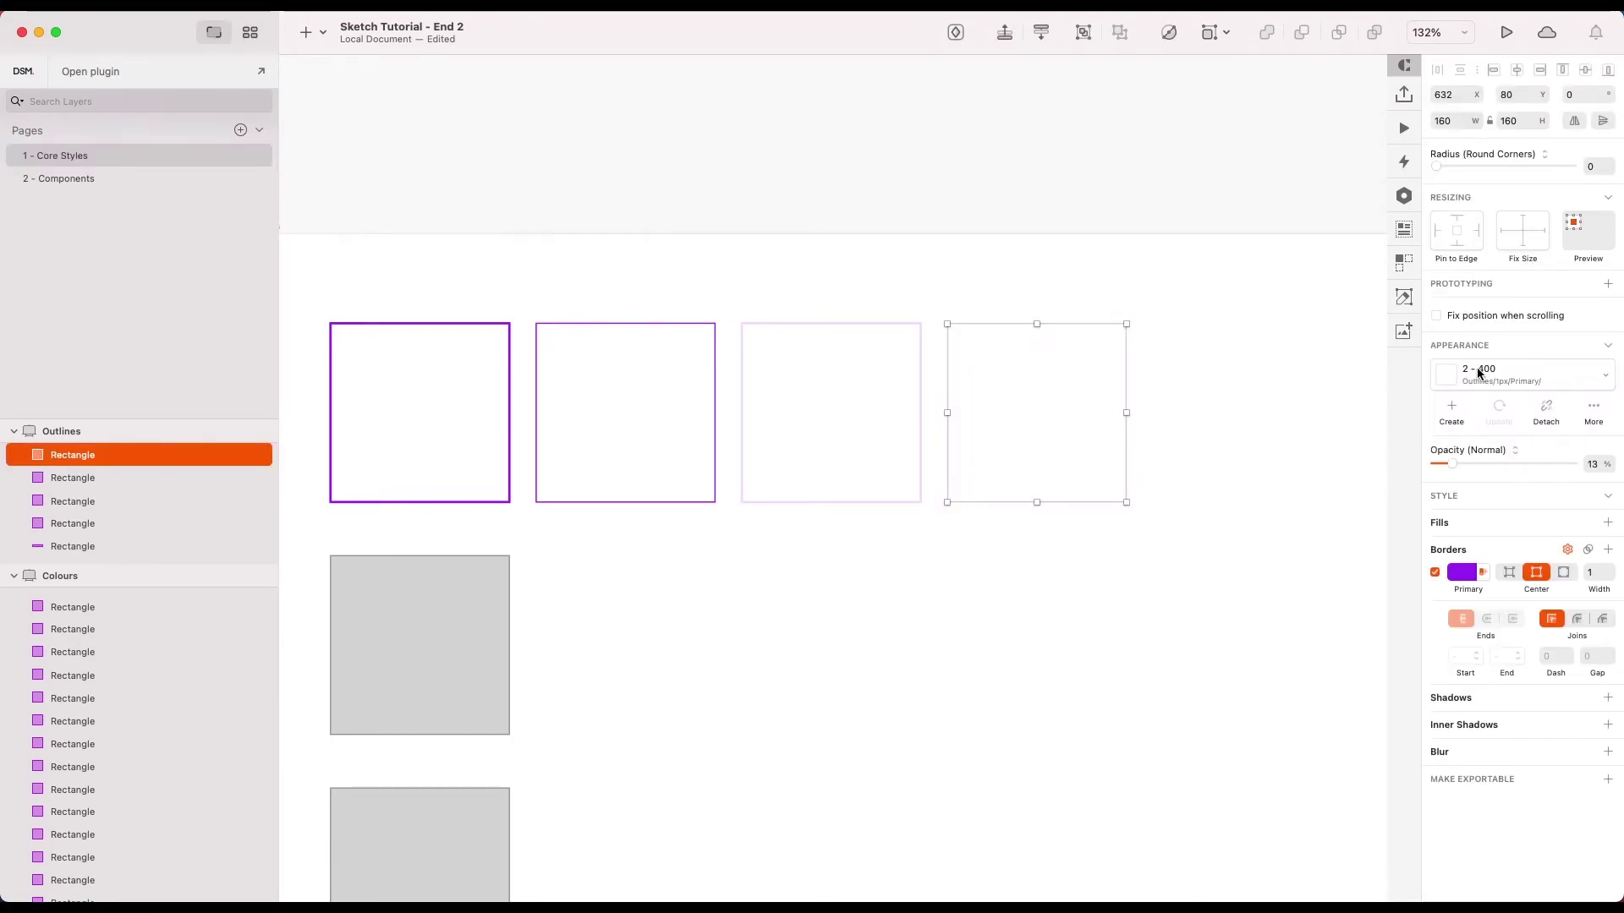
left_click(1514, 374)
mouse_move(1448, 534)
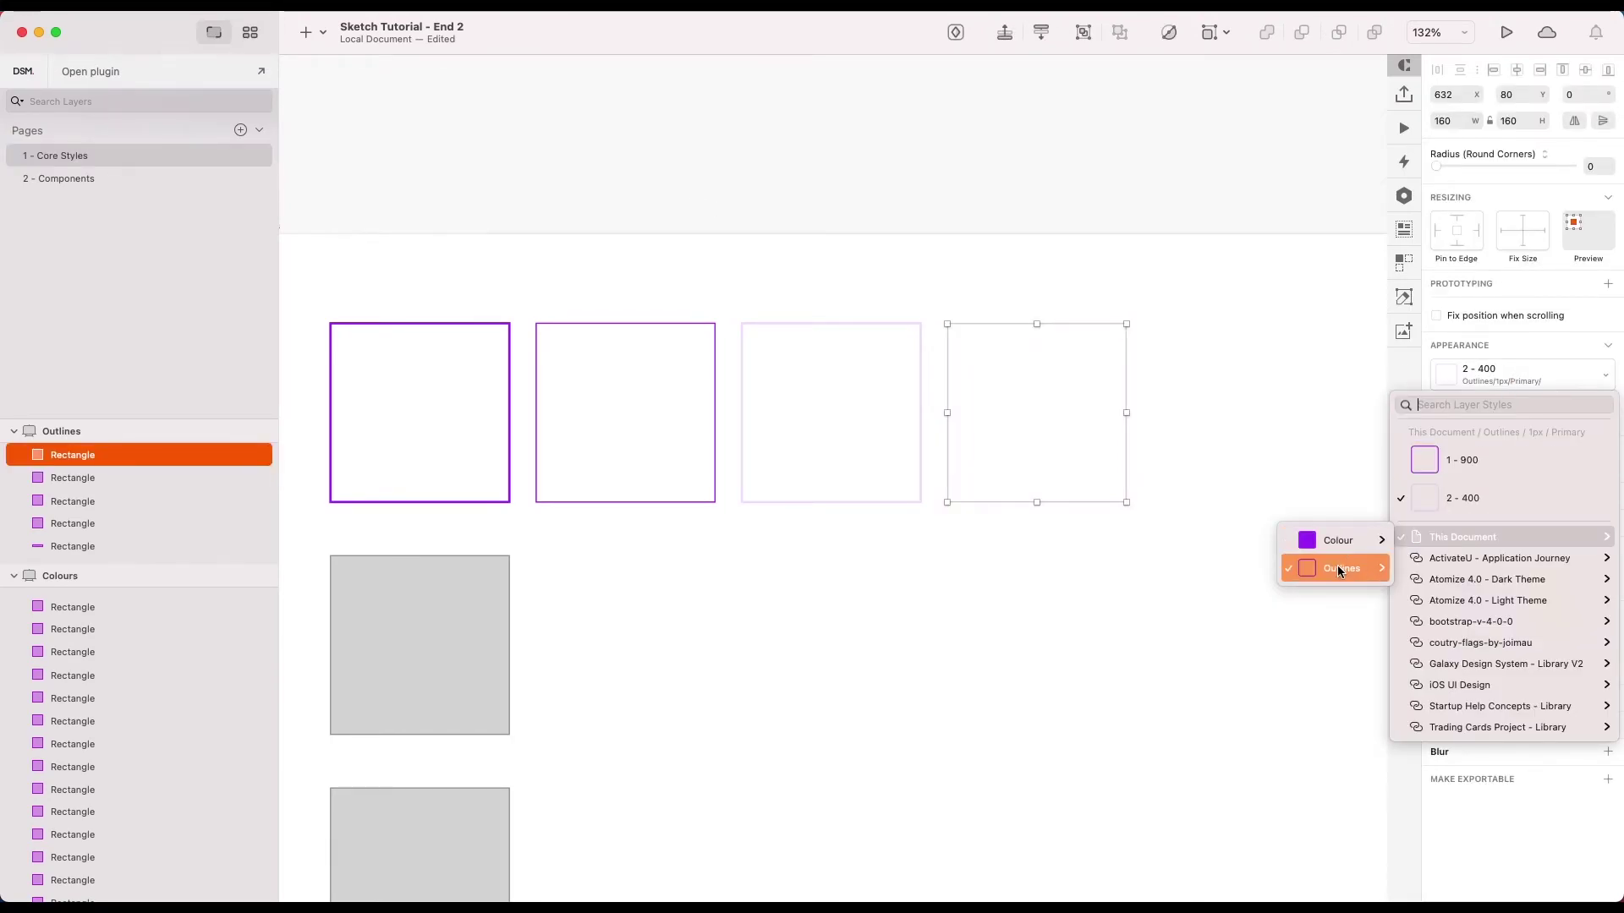
mouse_move(1290, 585)
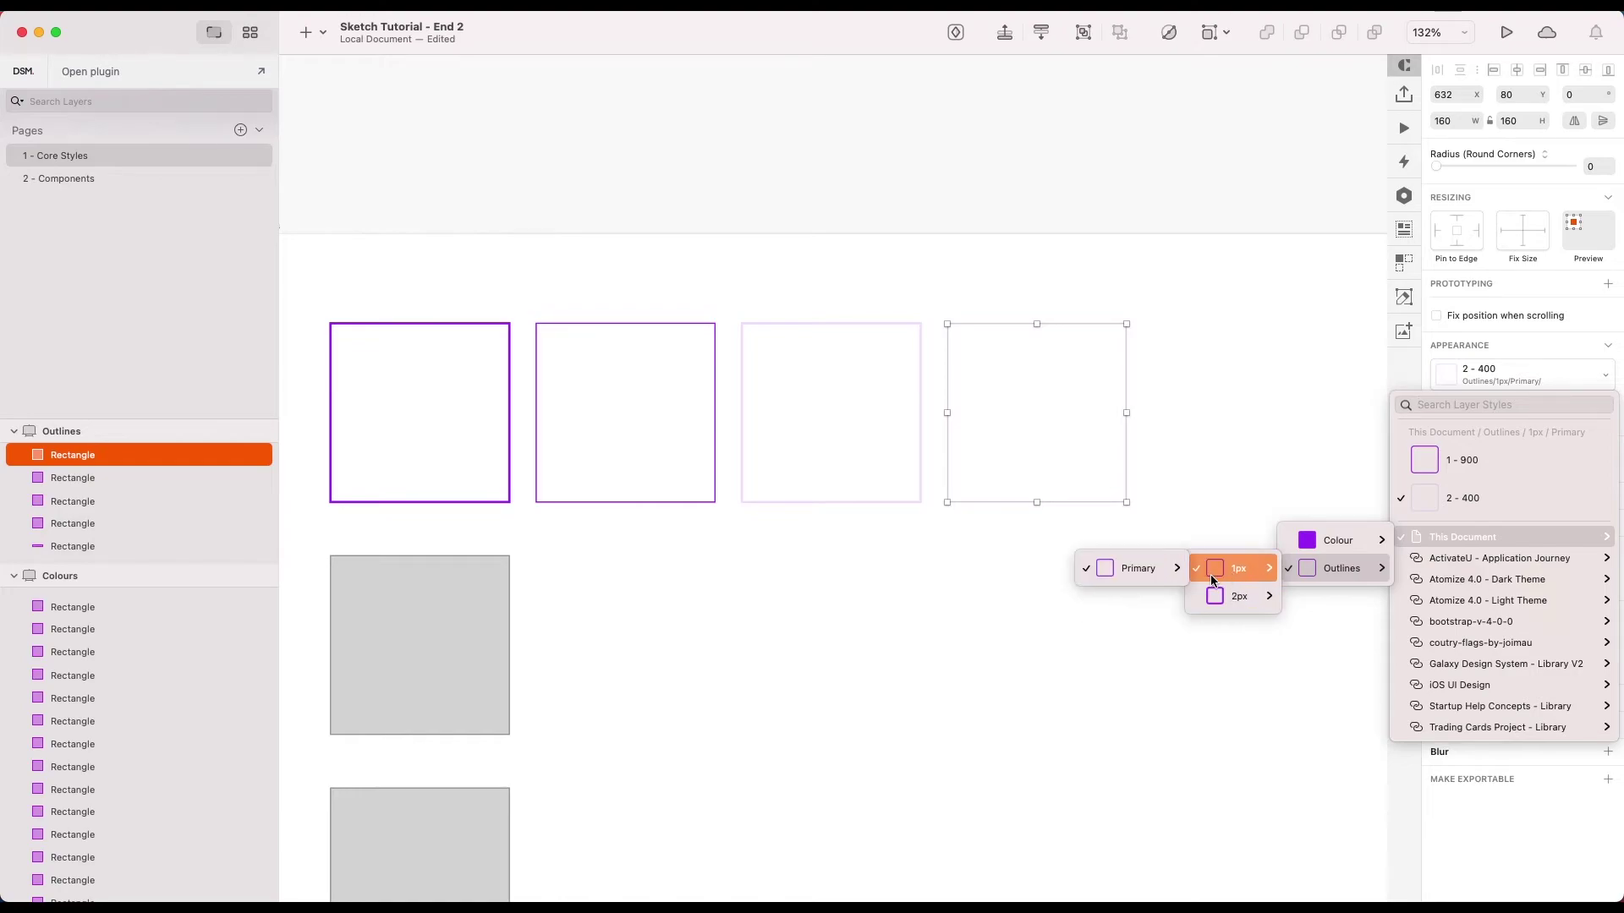
mouse_move(1225, 572)
mouse_move(1118, 561)
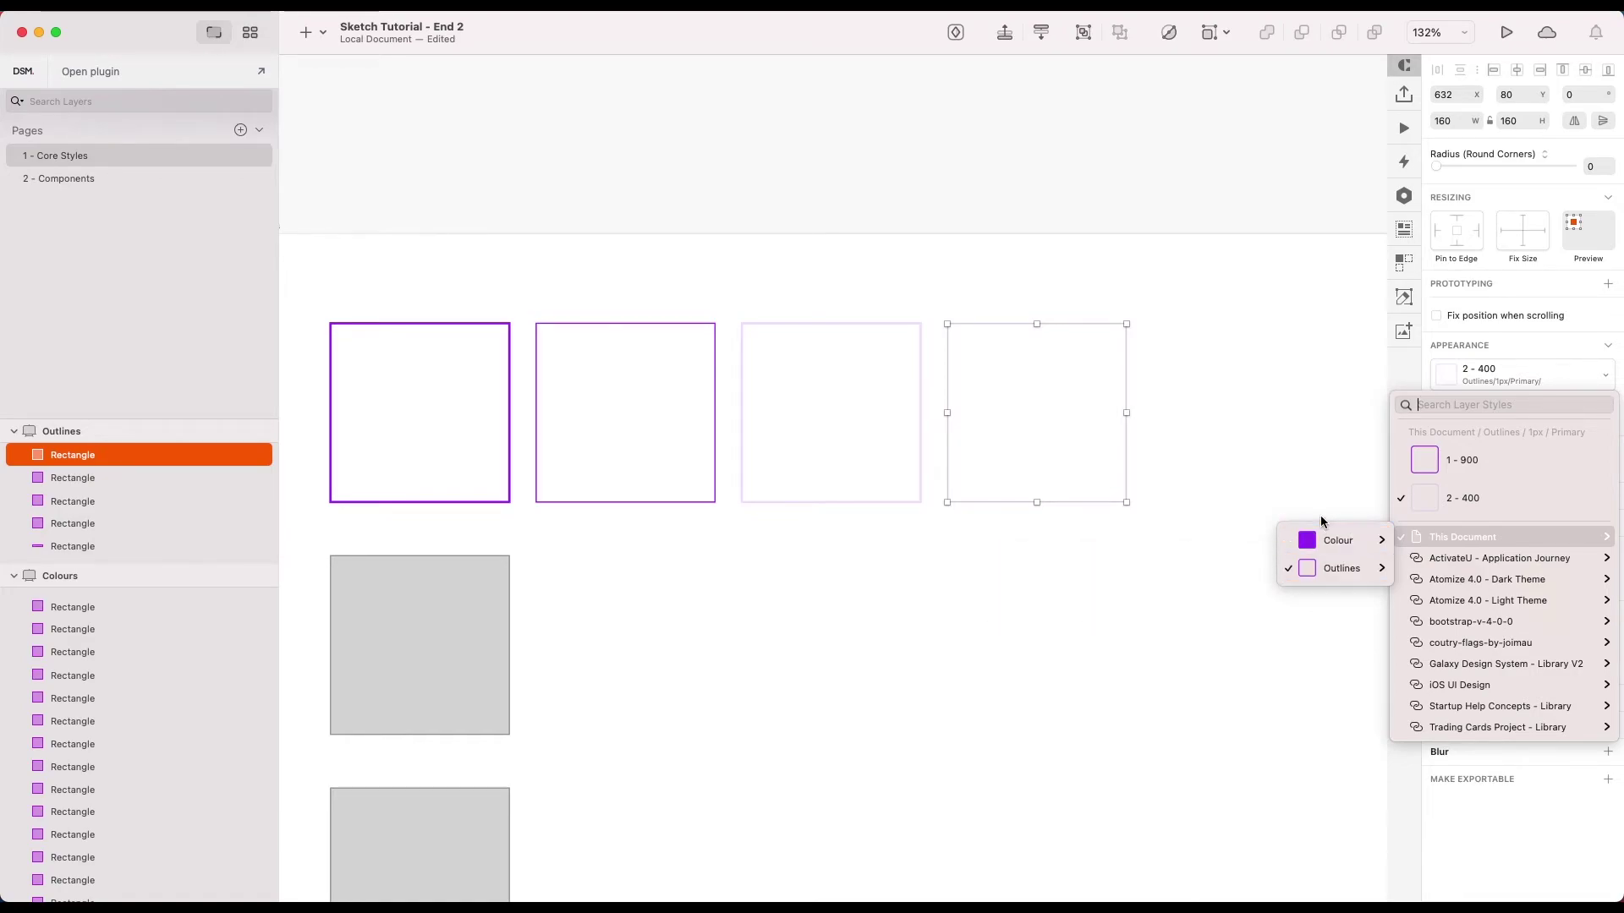
left_click(1256, 442)
scroll(1256, 443, "down", 5)
scroll(1256, 442, "right", 4)
scroll(1256, 442, "down", 3)
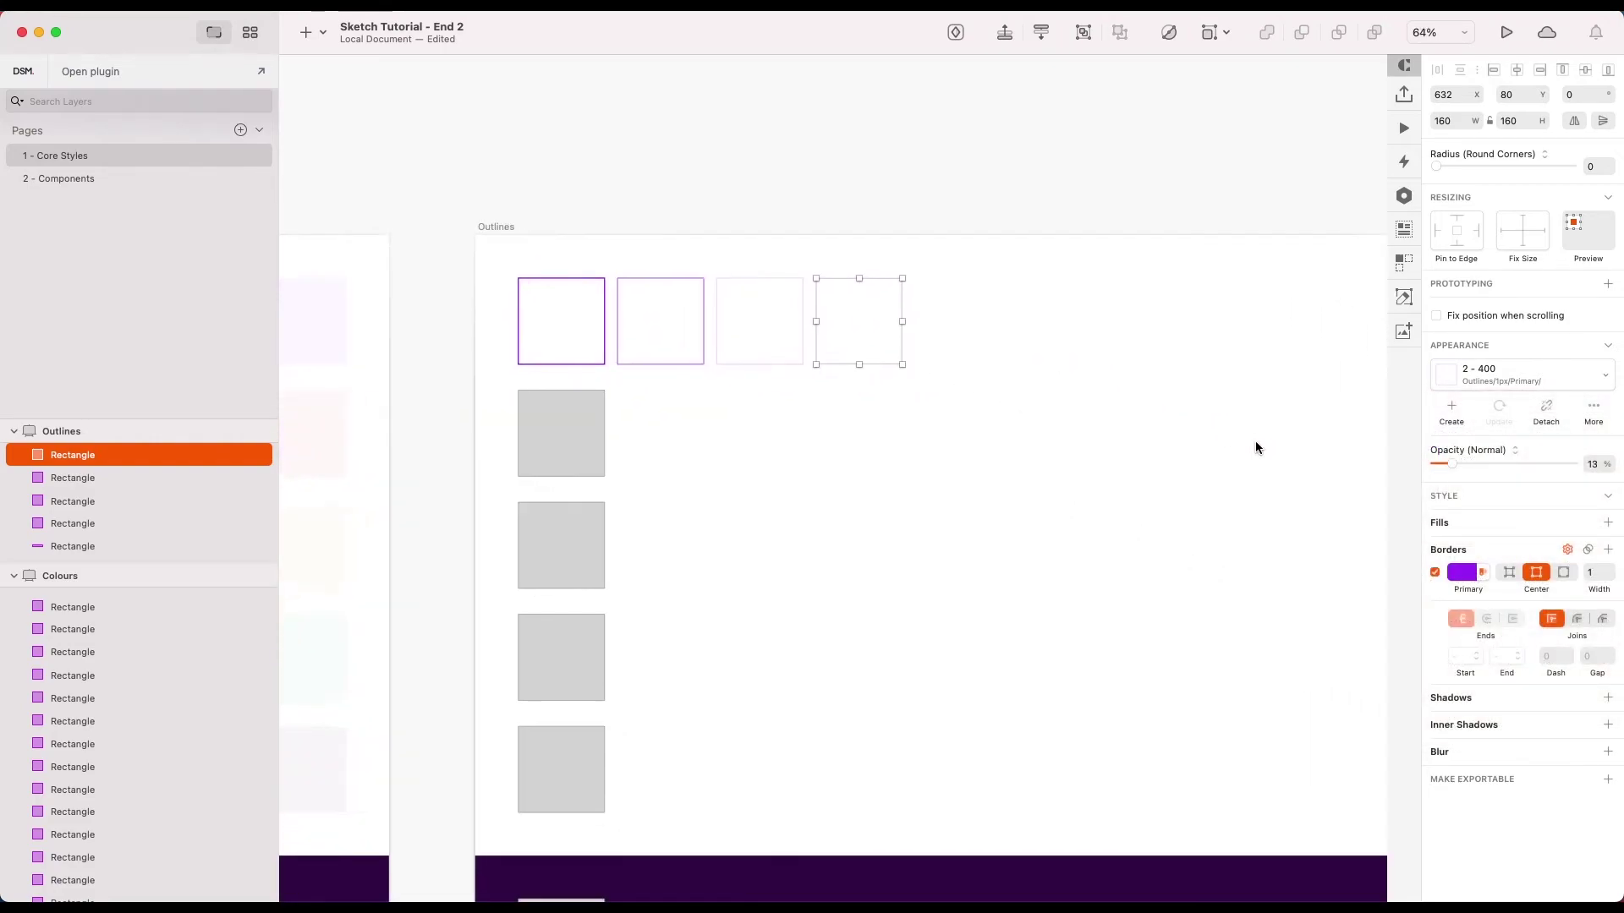
Replace the grey square in the second row of the Outlines artboard with a copy of the four Primary outline squares
scroll(1256, 443, "down", 2)
scroll(1256, 442, "left", 4)
scroll(1256, 442, "up", 2)
scroll(1256, 443, "down", 3)
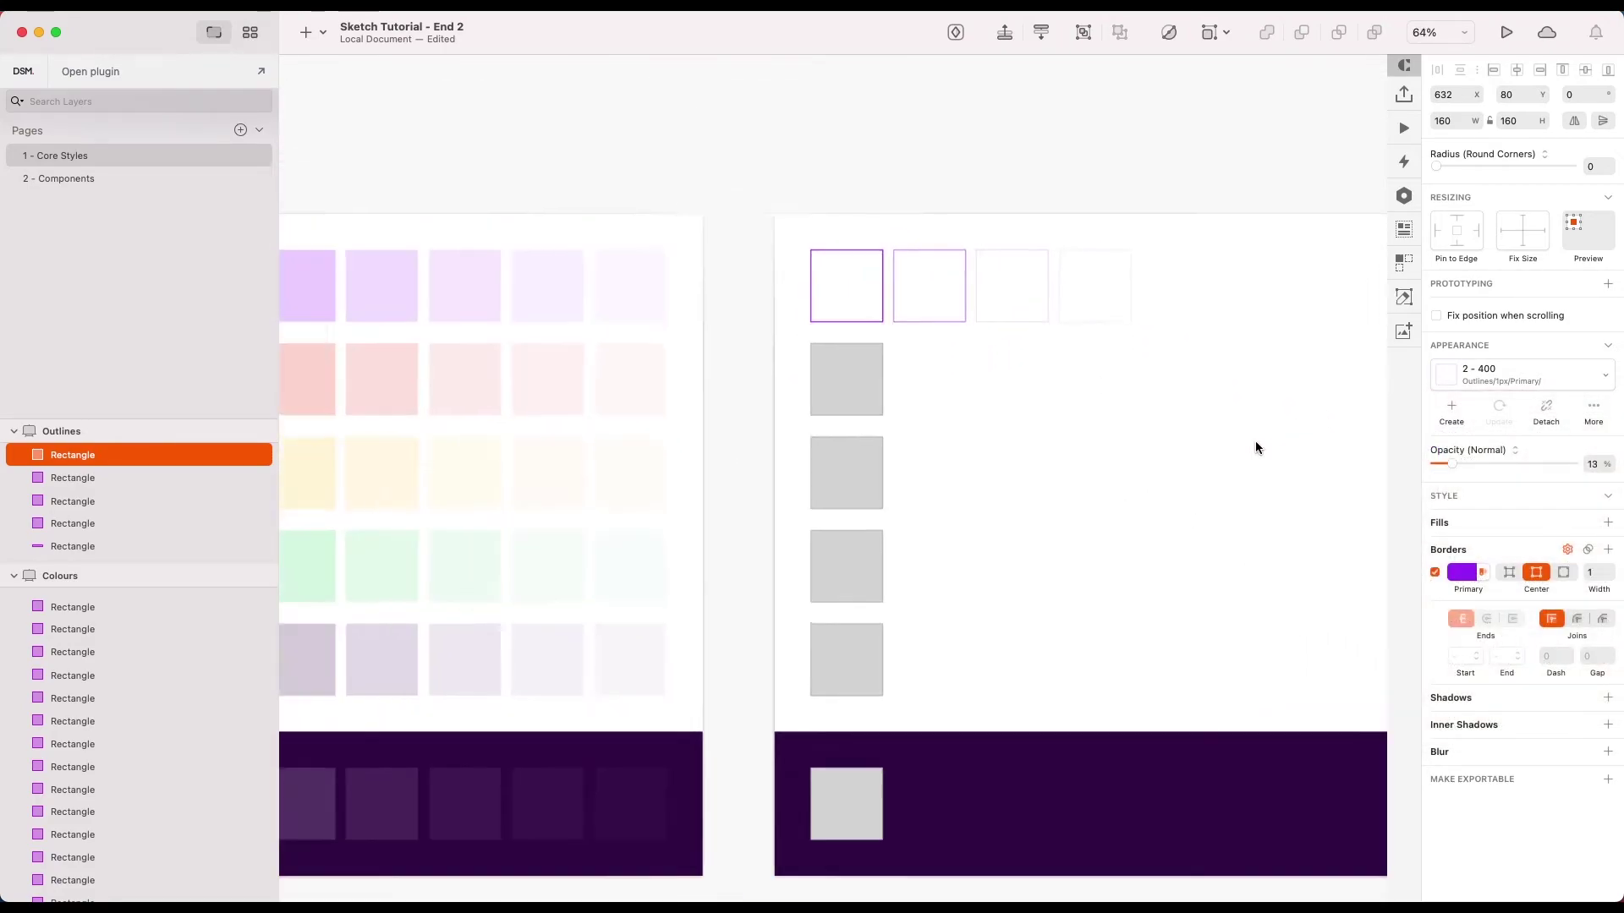
scroll(1255, 440, "left", 5)
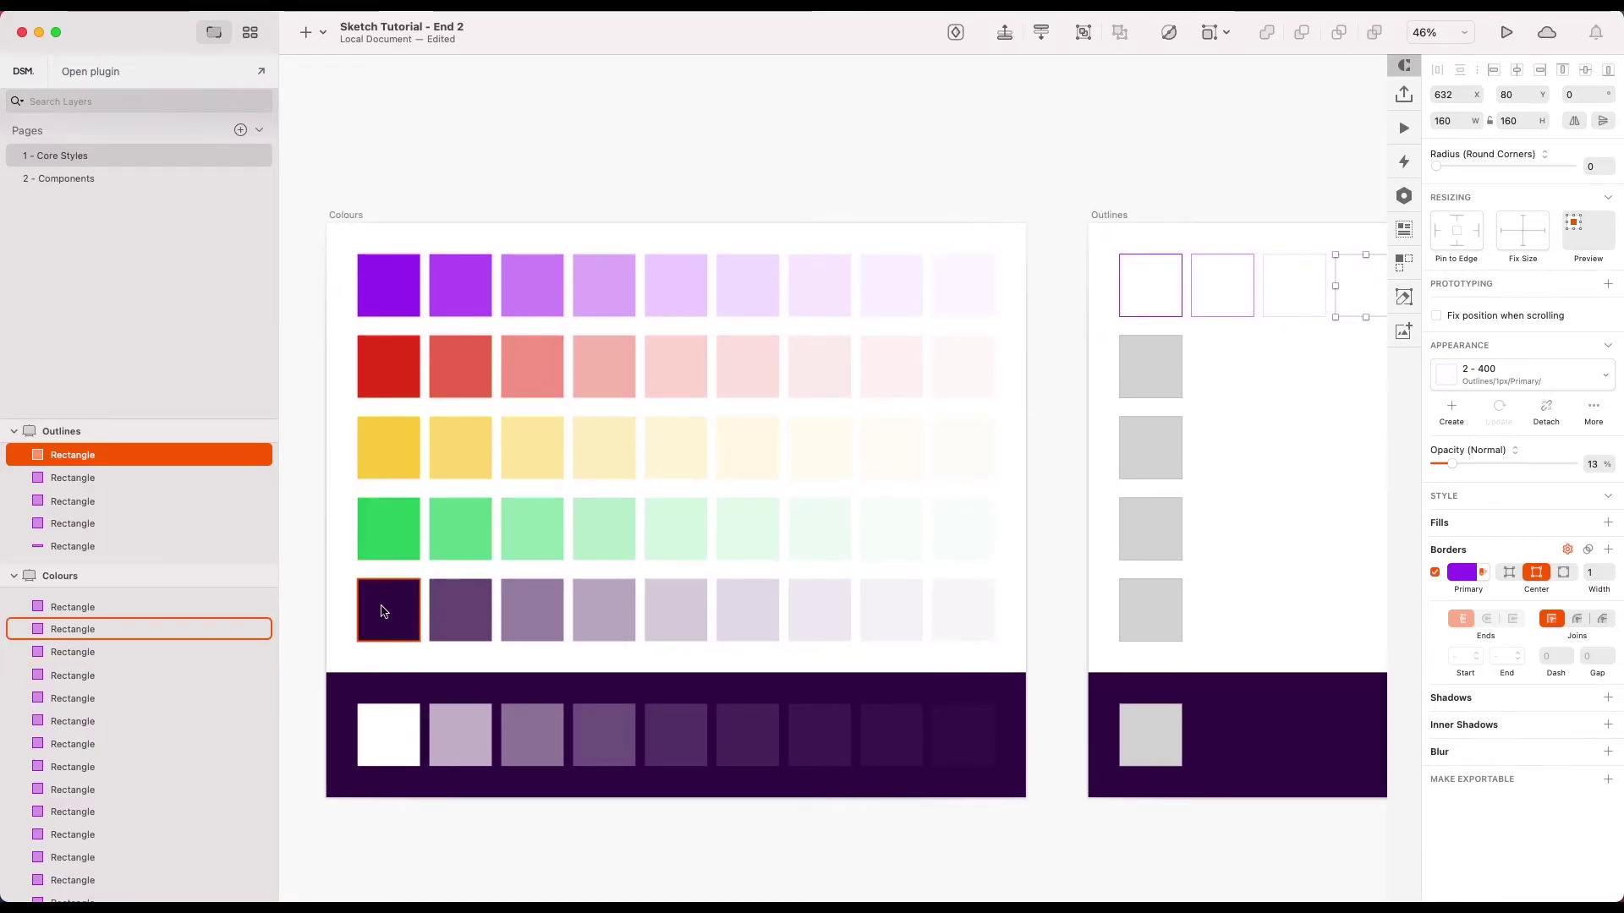
scroll(1238, 480, "right", 5)
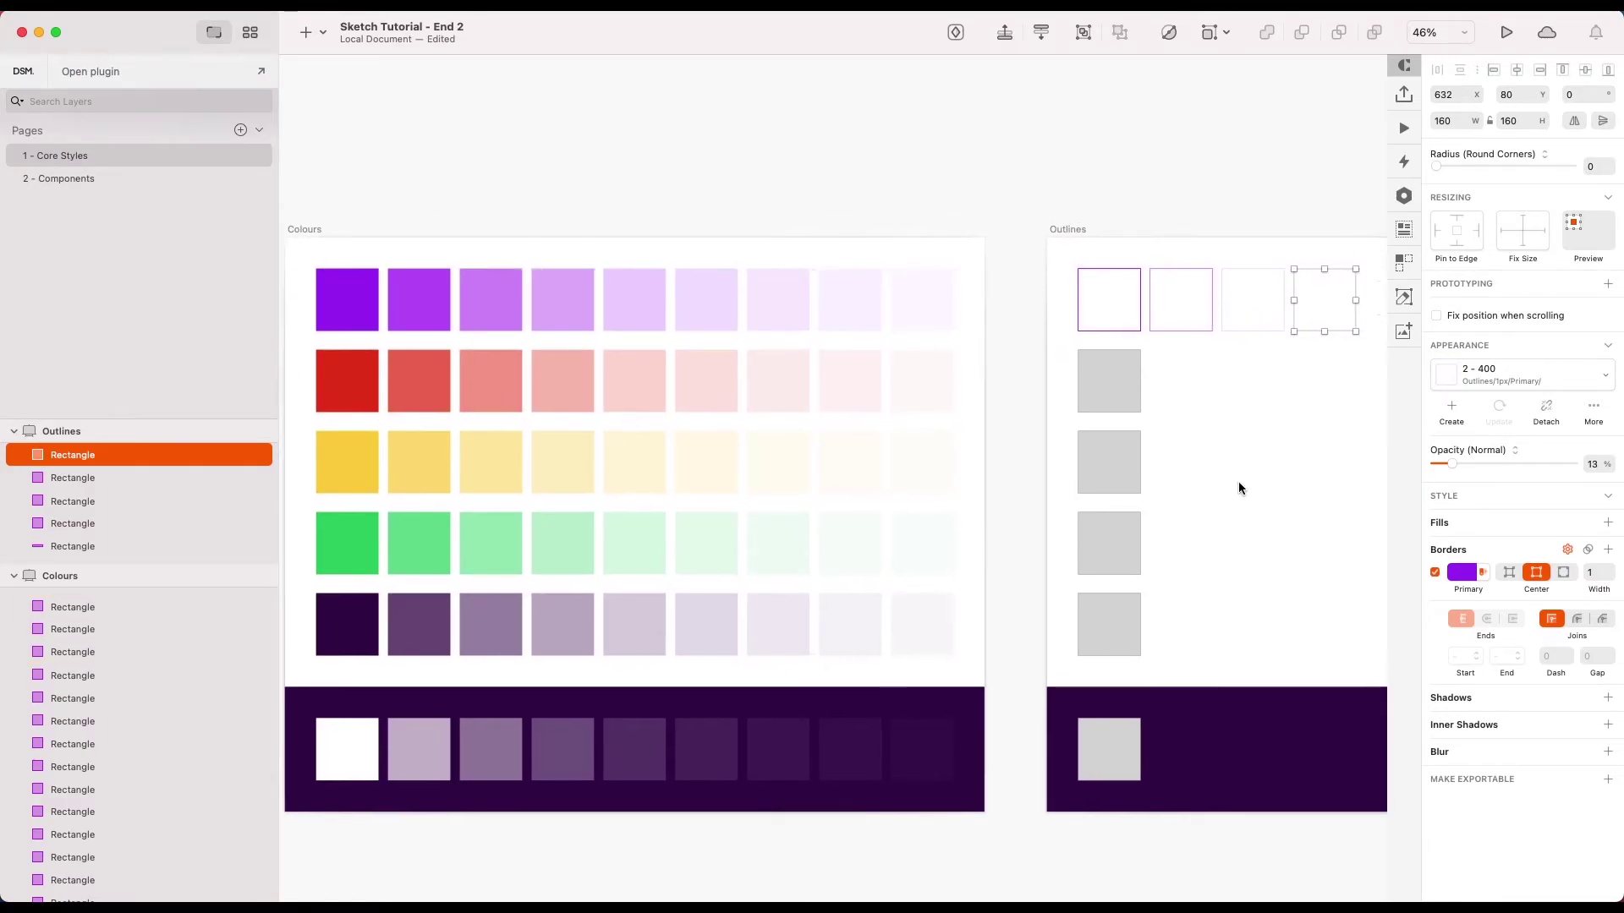
left_click(1108, 430)
scroll(1108, 429, "up", 5)
left_click_drag(664, 211, 1153, 344)
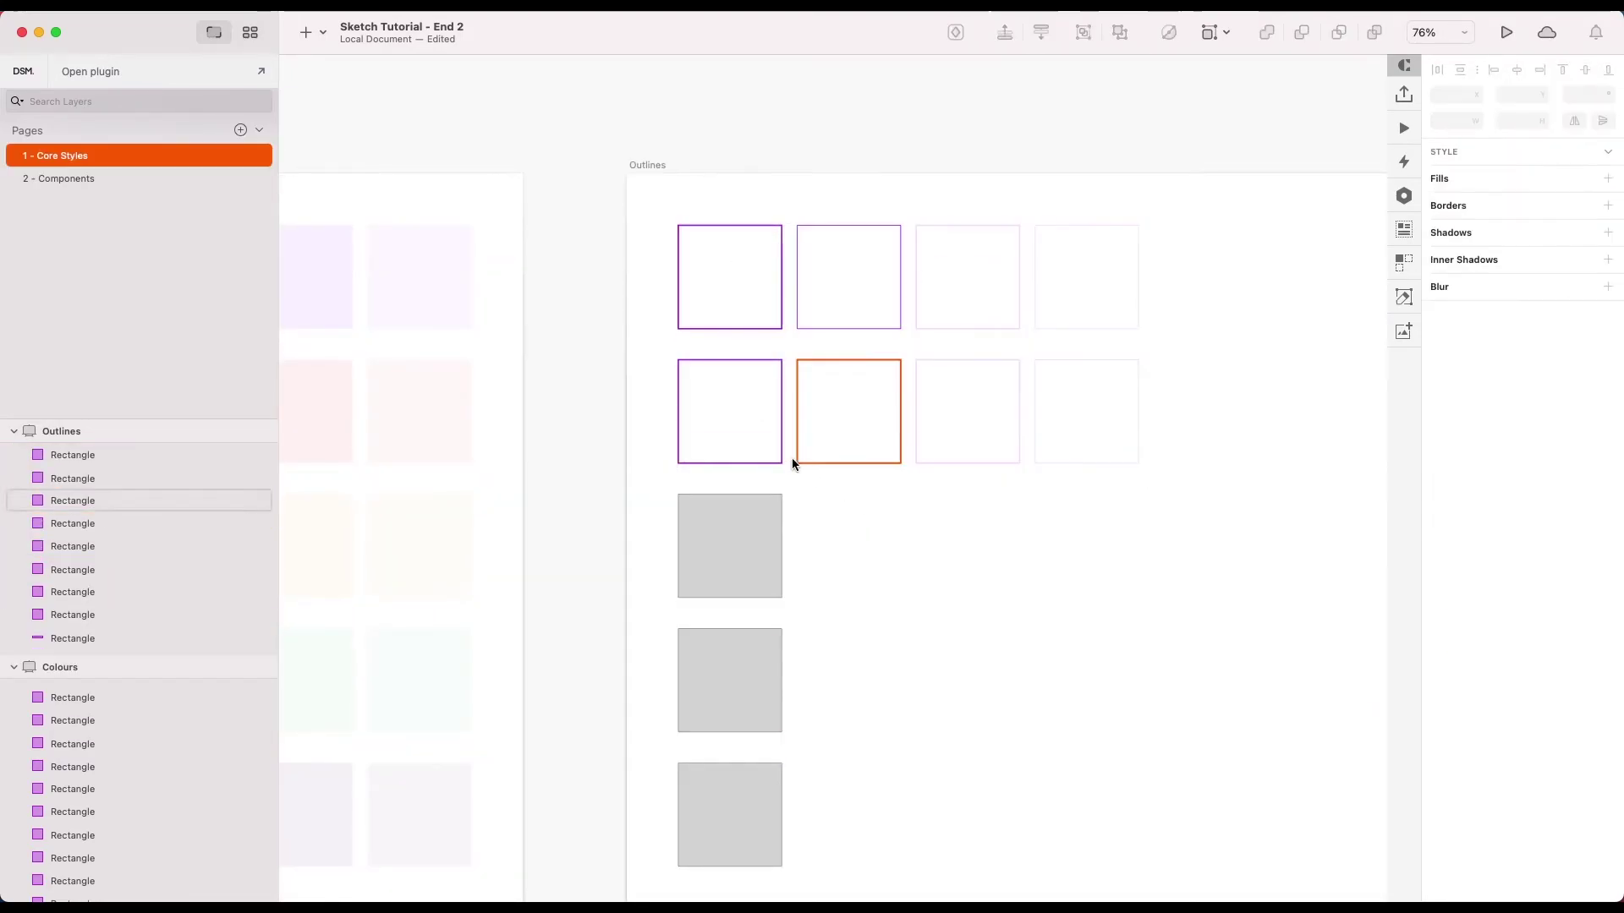
left_click_drag(1169, 470, 727, 355)
Set the border colour of the four copied squares in the second row to the Error colour variable
left_click(1467, 600)
left_click(1470, 797)
left_click(1140, 585)
left_click(1140, 586)
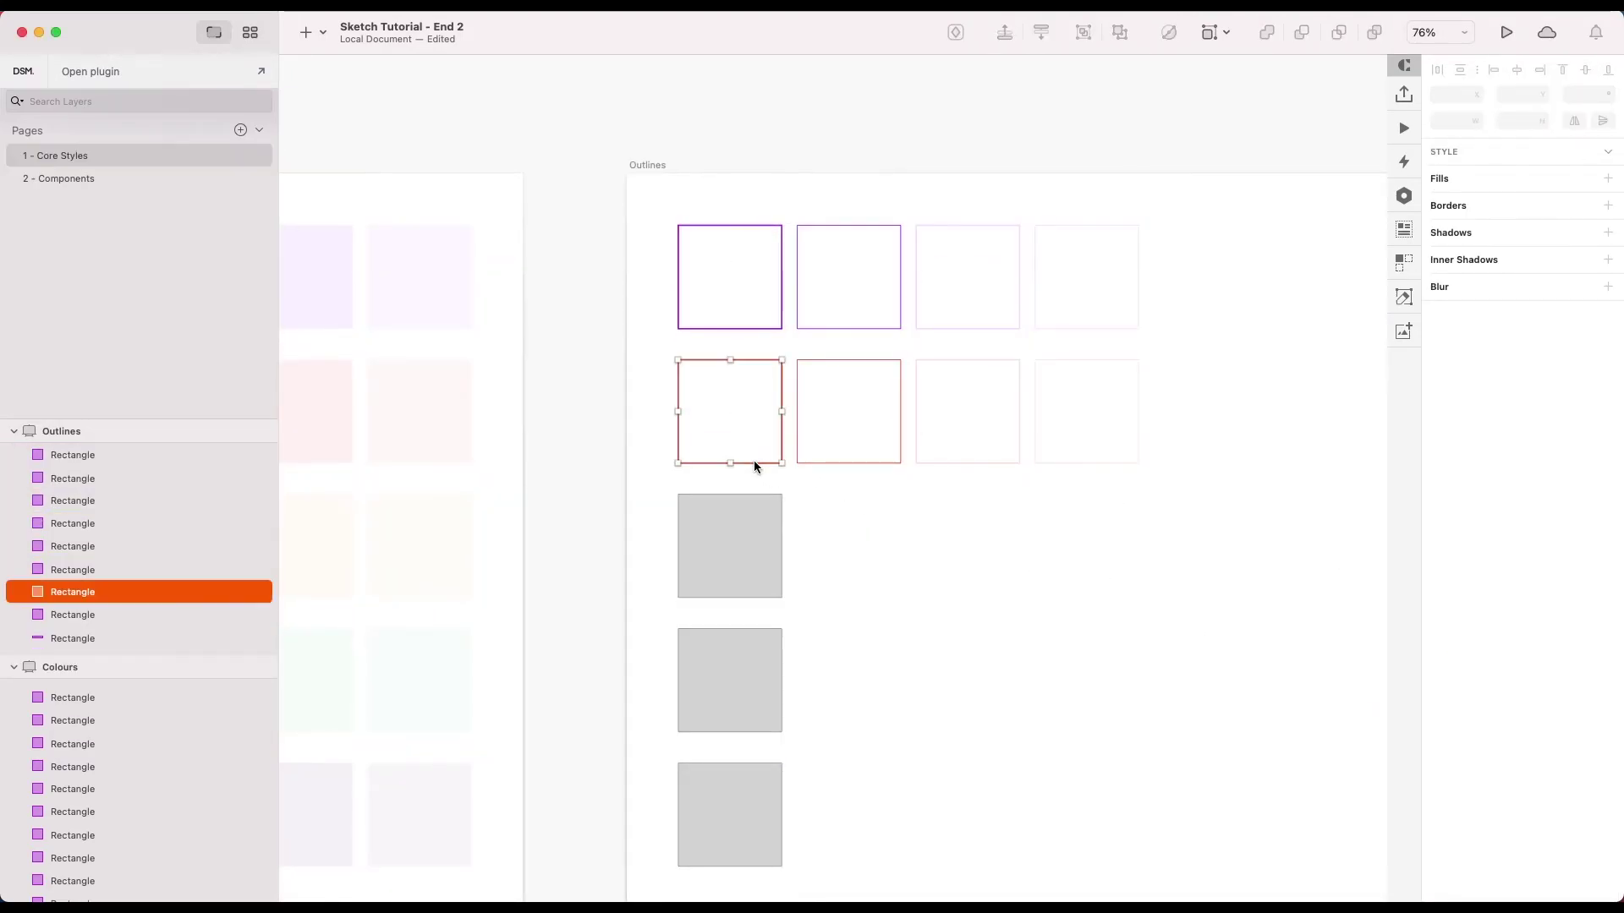
Create the layer style "Outlines/2px/Error/1 - 900" from the first red outline square
left_click(753, 462)
left_click(1451, 411)
double_click(1509, 377)
type("Error")
key("Return")
Create the layer style "Outlines/1px/Error/1 - 900" from the second red outline square
left_click(909, 388)
left_click(902, 385)
left_click(1452, 411)
double_click(1506, 376)
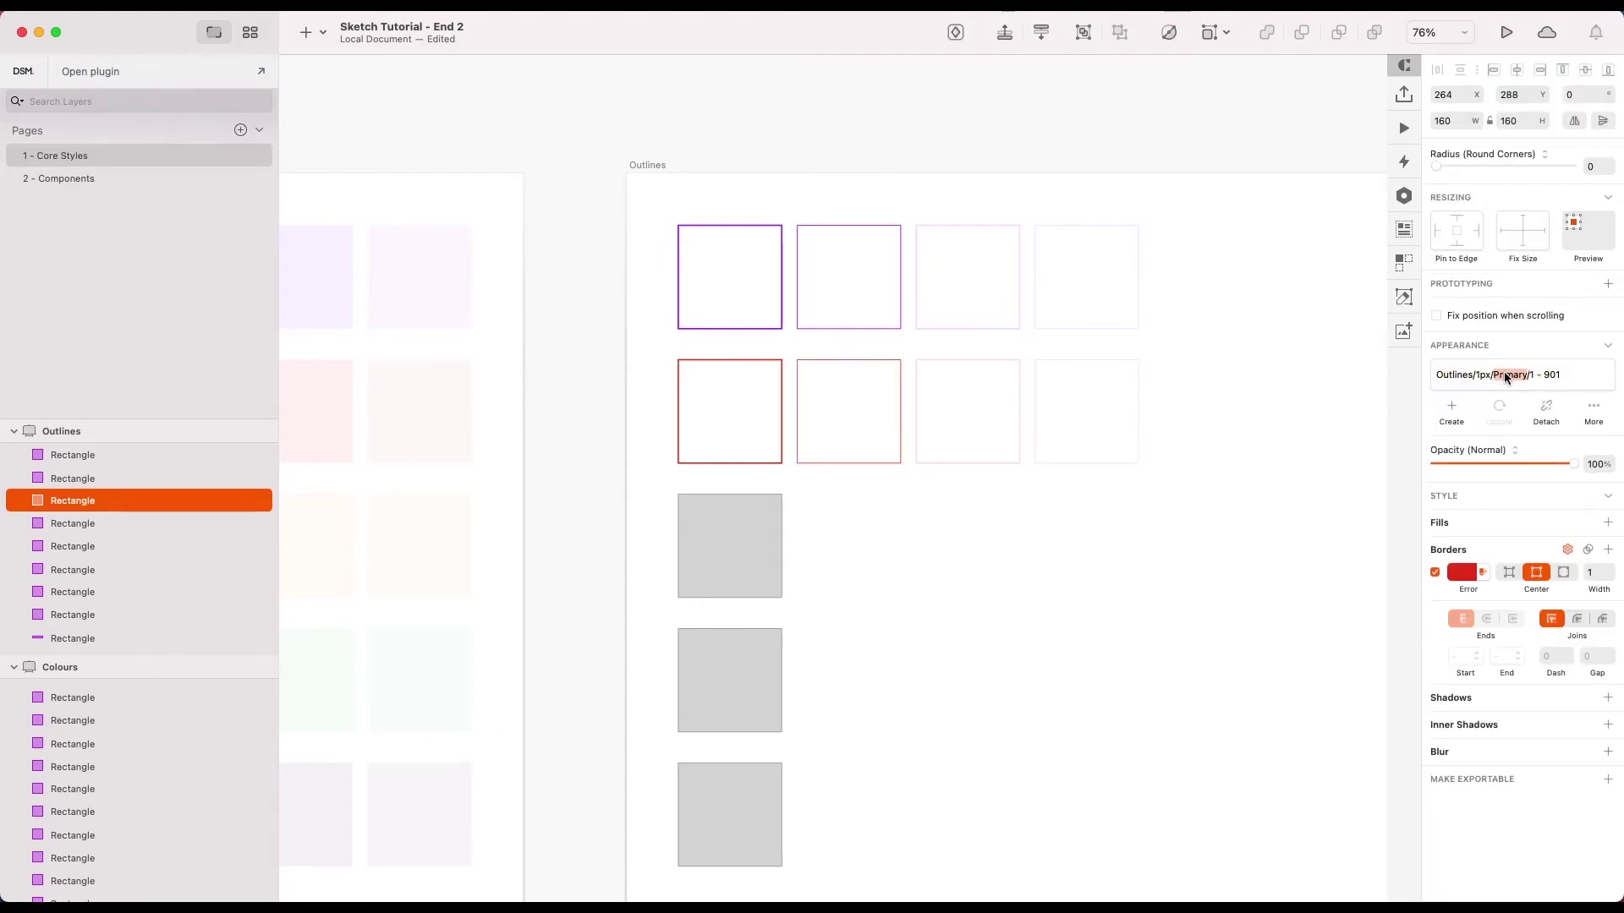
key("Return")
Create the layer style "Outlines/2px/Error/2 - 400" from the third square in the Error row
left_click(1017, 423)
left_click(1451, 411)
double_click(1509, 376)
type("Error")
key("Return")
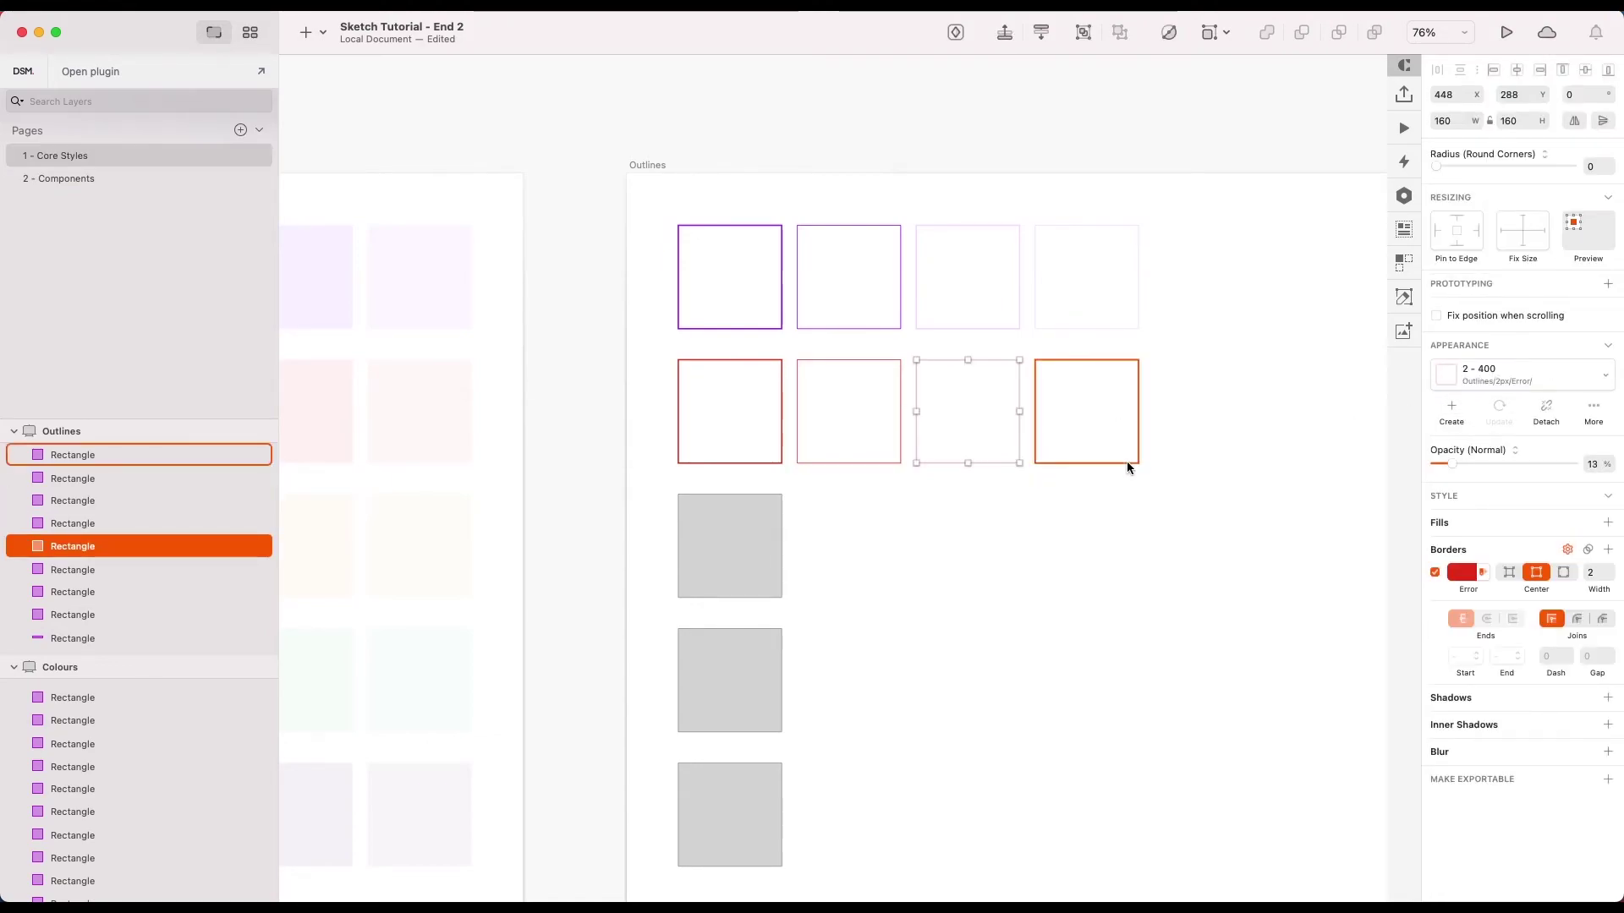
Create the layer style "Outlines/1px/Error/2 - 400" from the fourth square in the Error row
left_click(1127, 461)
left_click(1451, 411)
double_click(1509, 376)
type("Error")
left_click(1196, 525)
Replace the grey square in the third row with a copy of the four Error outline squares
scroll(1196, 525, "down", 4)
left_click(736, 389)
key("Delete")
left_click_drag(1166, 313, 754, 390)
left_click(912, 476)
left_click(761, 406)
left_click_drag(1166, 461, 744, 385)
Set the border colour of the four copied squares in the third row to the Warning colour variable
left_click(1462, 599)
scroll(1480, 803, "down", 5)
left_click(1460, 881)
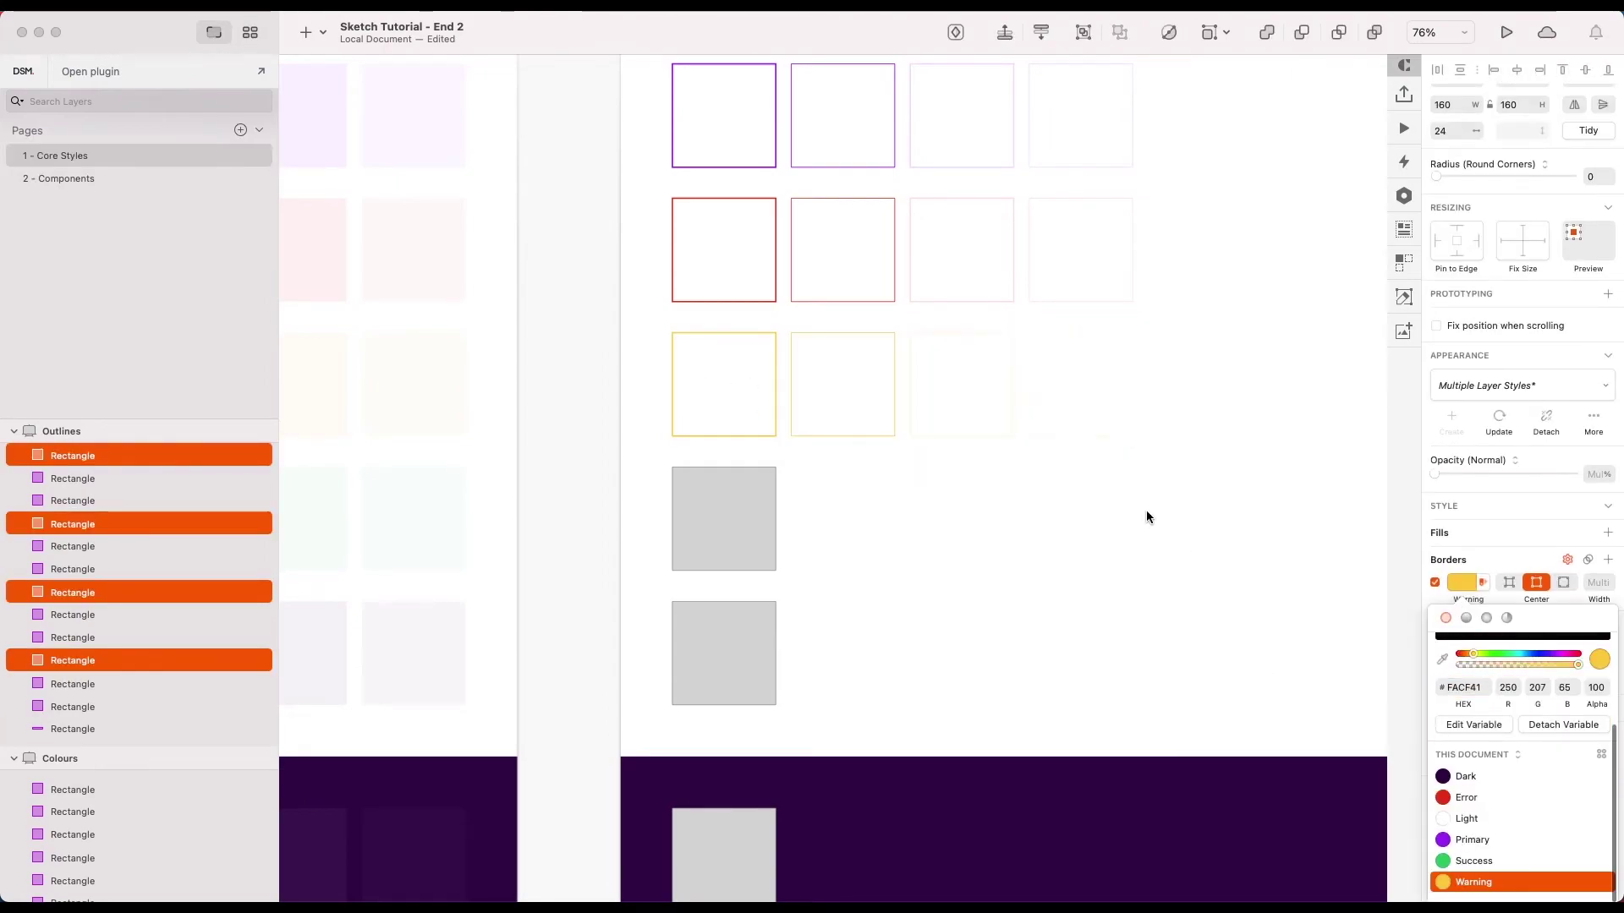
left_click(1145, 516)
Create the layer style "Outlines/2px/Warning/1 - 900" from the first yellow outline square
left_click(772, 423)
left_click(1457, 409)
double_click(1505, 376)
type("Warning")
key("Return")
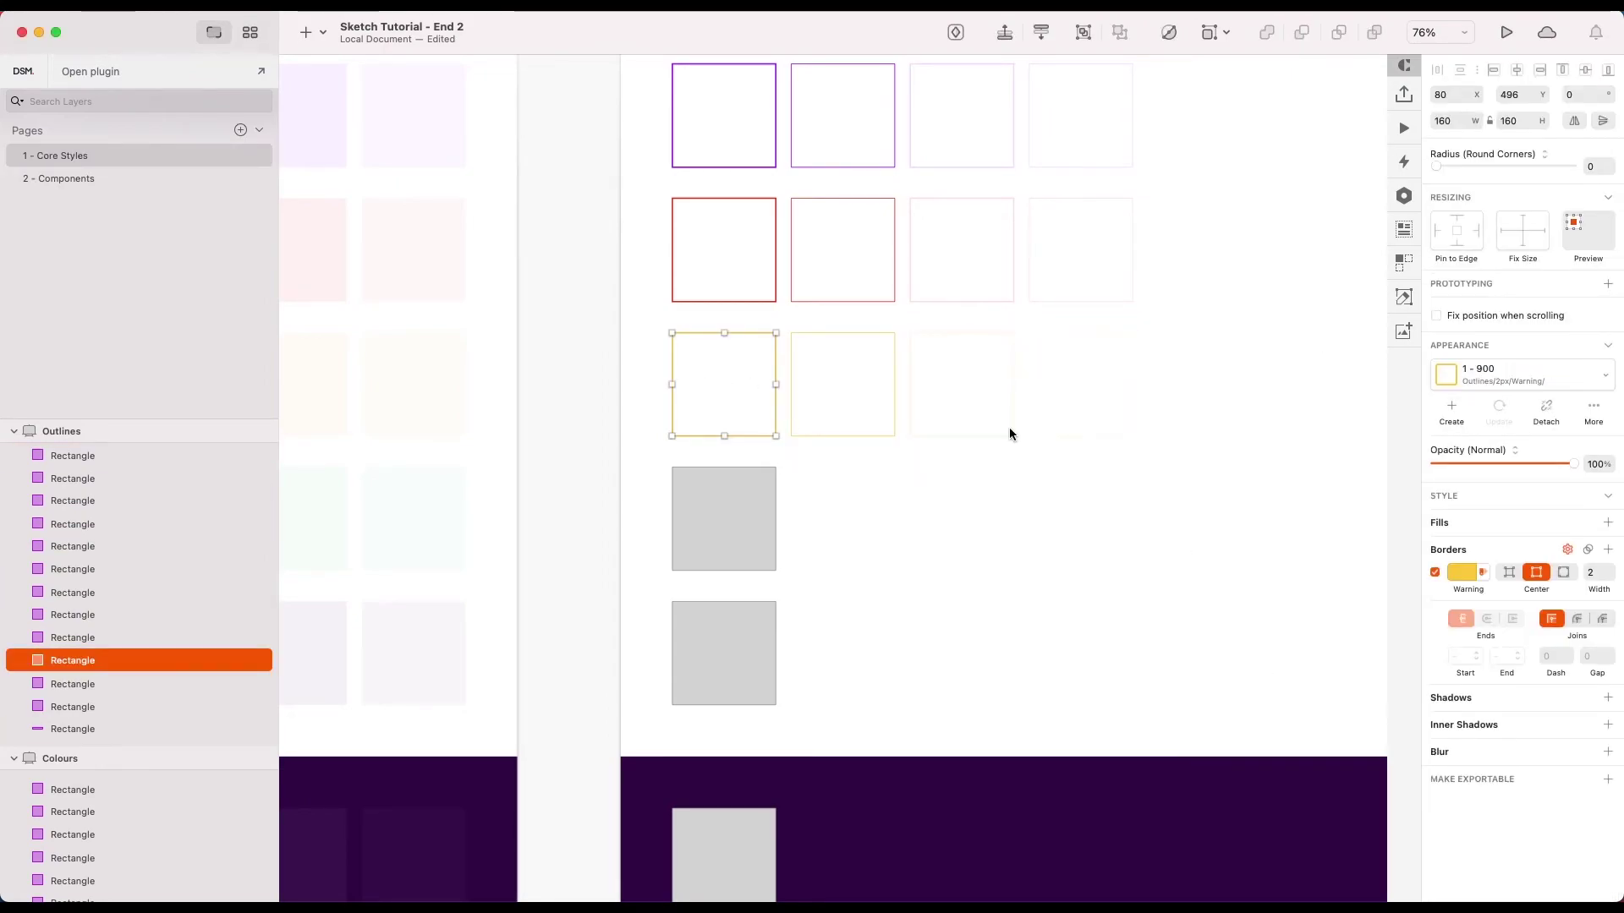
Create the layer style "Outlines/1px/Warning/1 - 900" from the second yellow outline square
left_click(889, 423)
left_click(1451, 411)
double_click(1503, 378)
type("Warning/1 - 901")
key("super+Right")
key("BackSpace")
key("Return")
Create the layer style "Outlines/2px/Warning/2 - 400" from the third square in the Warning row
left_click(931, 428)
left_click(1451, 411)
double_click(1508, 377)
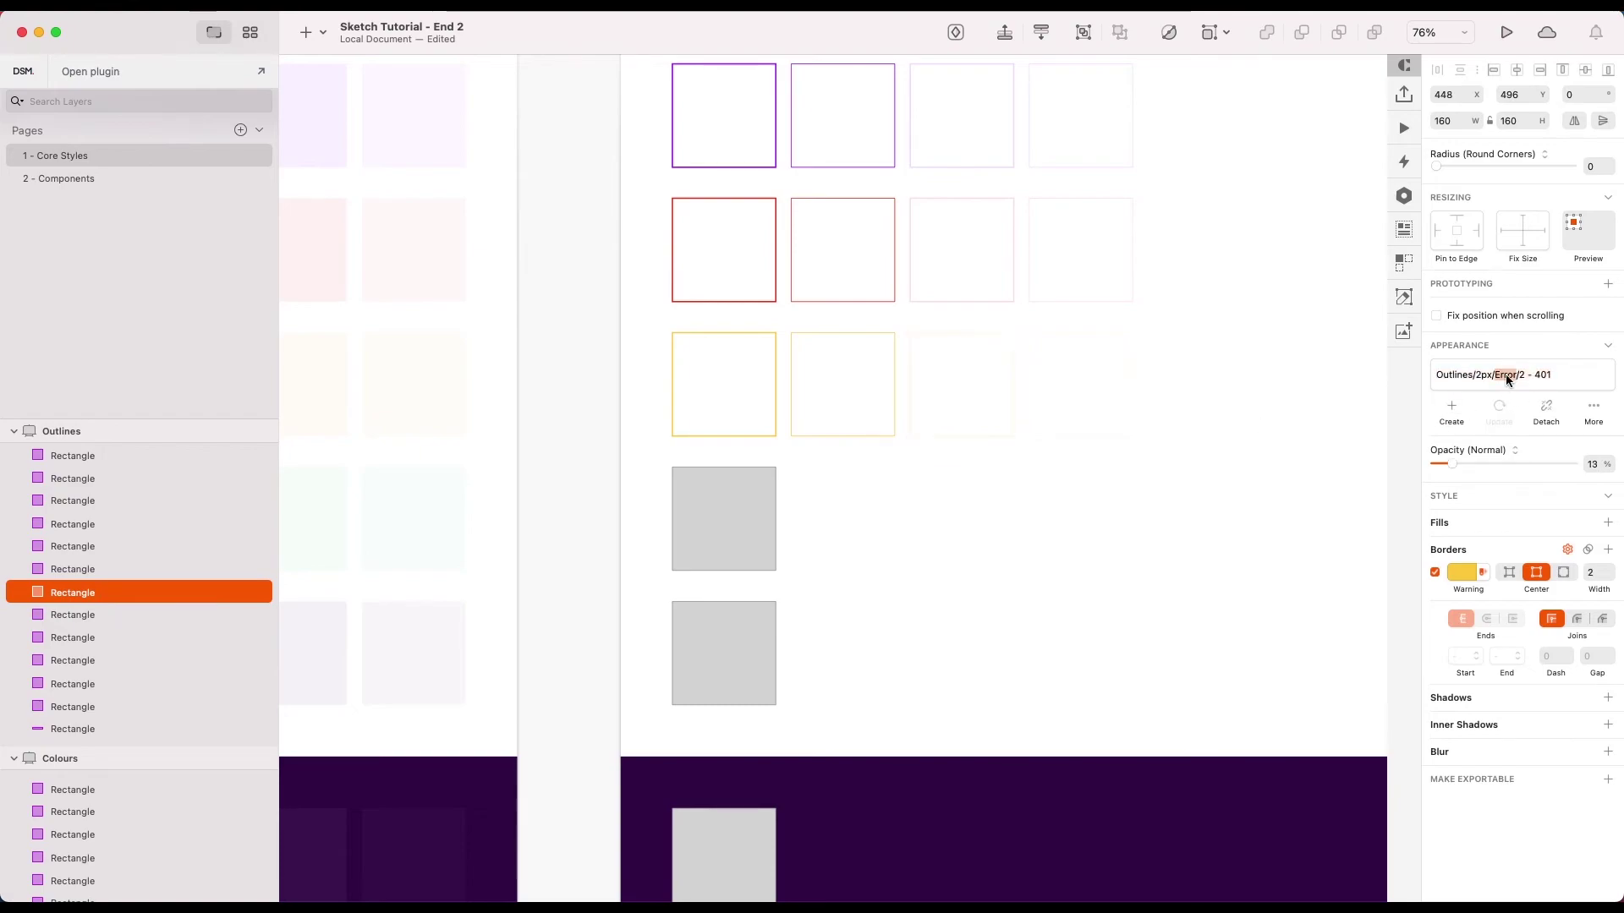
type("Warning")
key("super+Right")
key("BackSpace")
key("Return")
Create the layer style "Outlines/1px/Warning/2 - 400" from the fourth square in the Warning row
left_click(1051, 427)
left_click(1451, 411)
double_click(1505, 376)
type("Warning")
key("super+Right")
key("BackSpace")
key("Return")
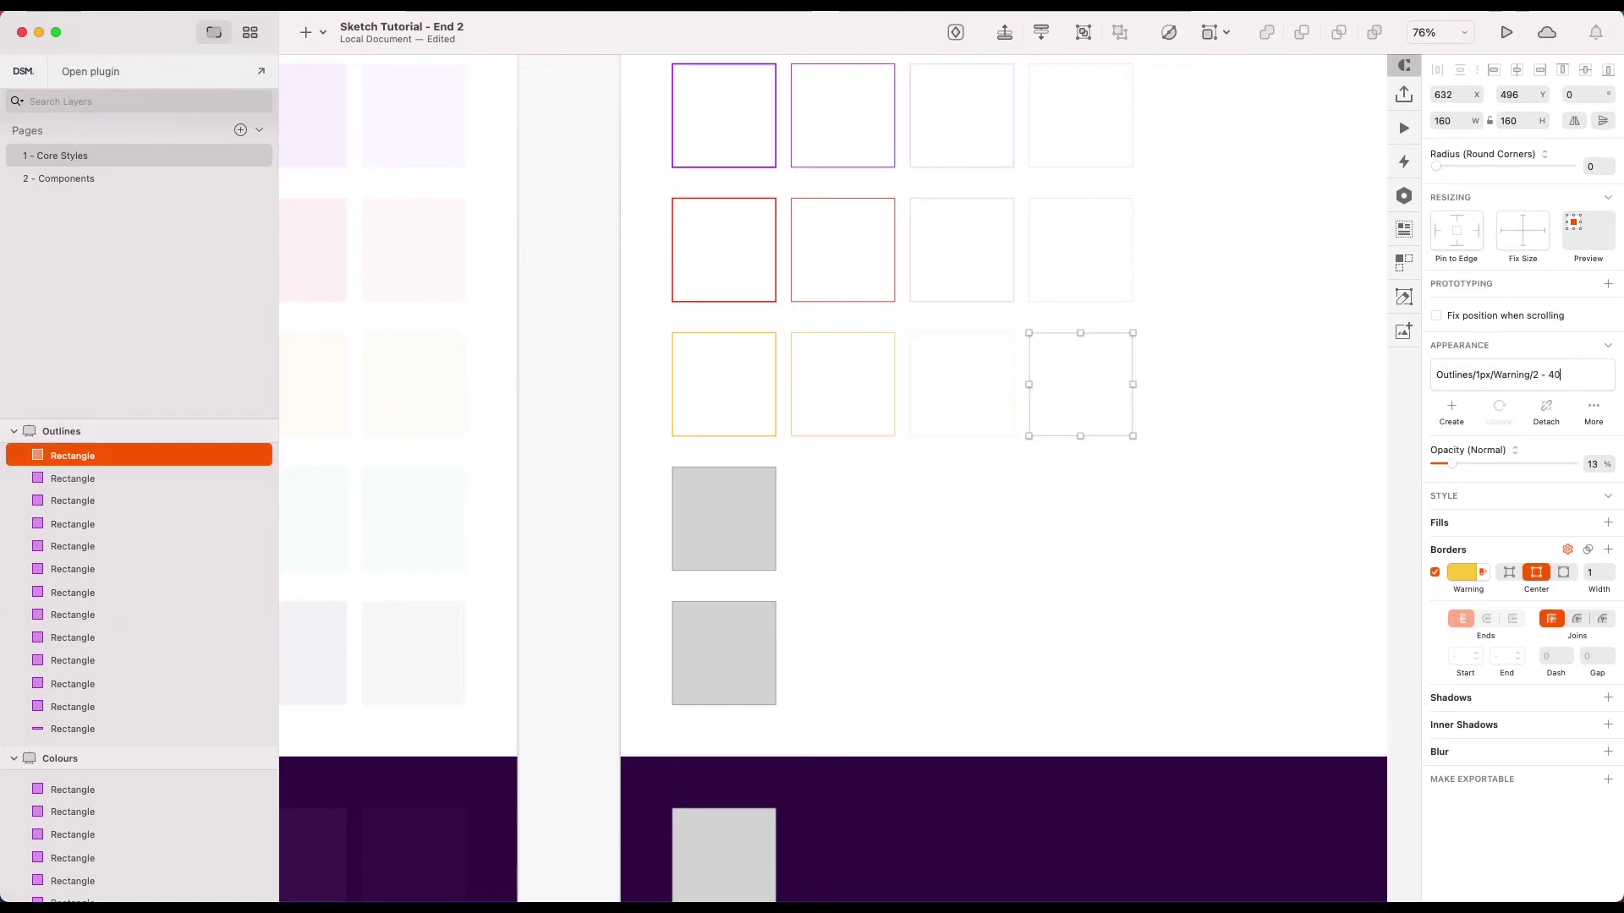
Replace the fourth row's grey square with a copy of the Warning outline row and set its border colour to Success
left_click(735, 516)
key("BackSpace")
left_click_drag(747, 399, 744, 393)
left_click_drag(766, 391, 766, 526)
left_click(1459, 597)
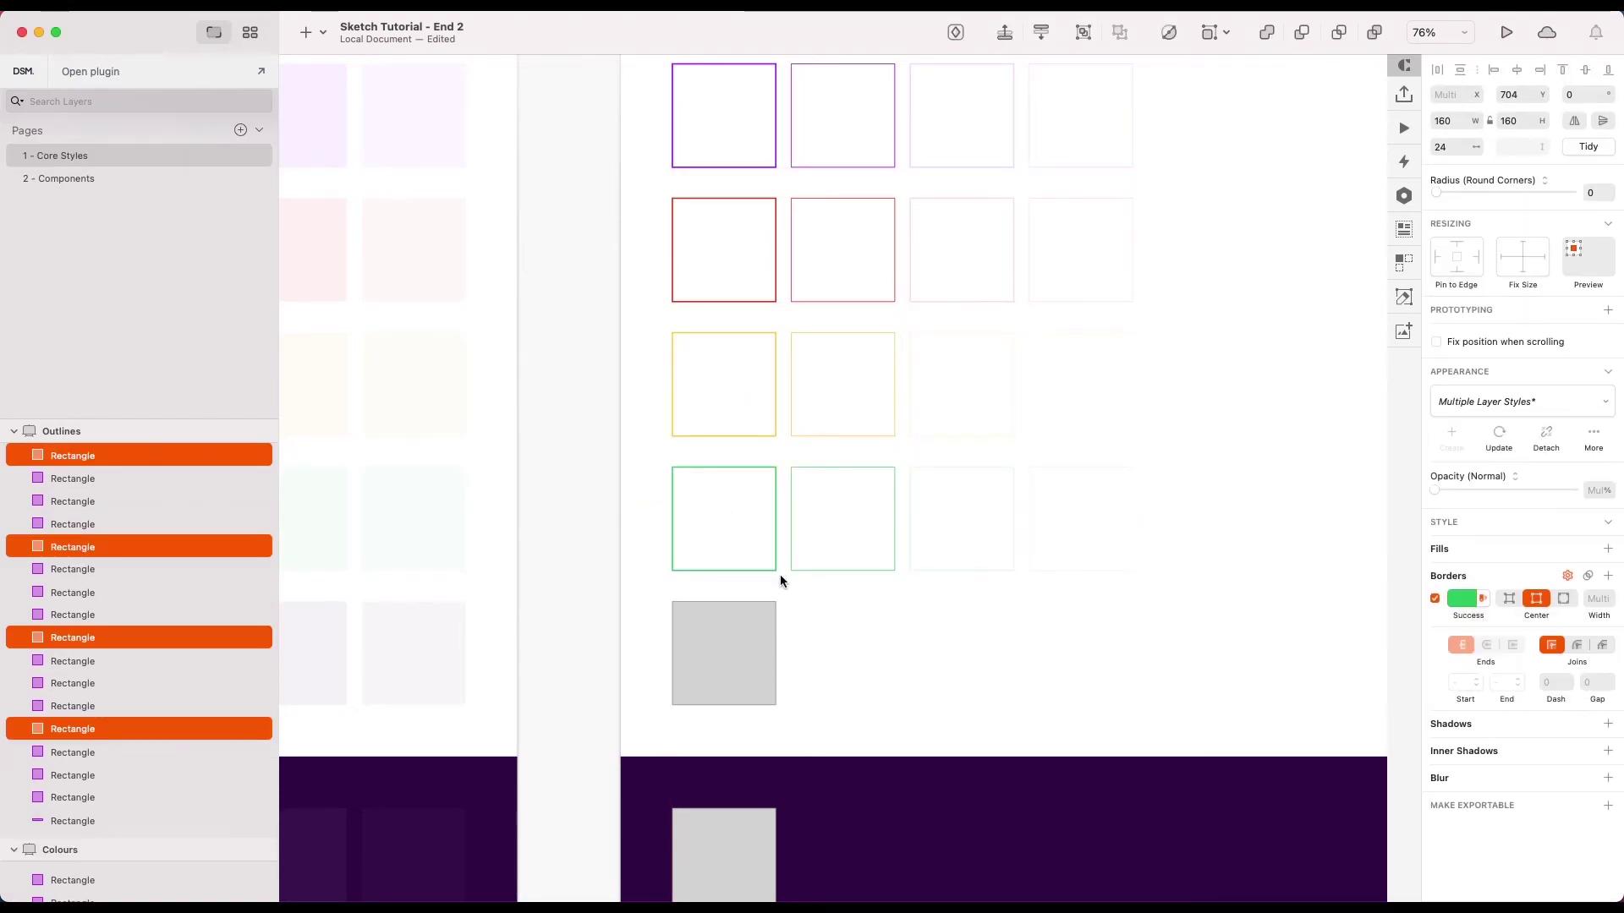
Create the Success layer styles "1 - 900" under Outlines/2px and Outlines/1px from the first two green outline squares
left_click(773, 567)
type("0")
key("Return")
left_click(892, 568)
left_click(1451, 415)
type("Outlines/2px/Success/1 - 800")
key("Return")
Create the Success layer styles "2 - 400" under Outlines/2px and Outlines/1px from the last two squares in the green row
left_click(1011, 567)
left_click(1463, 412)
key("Tab")
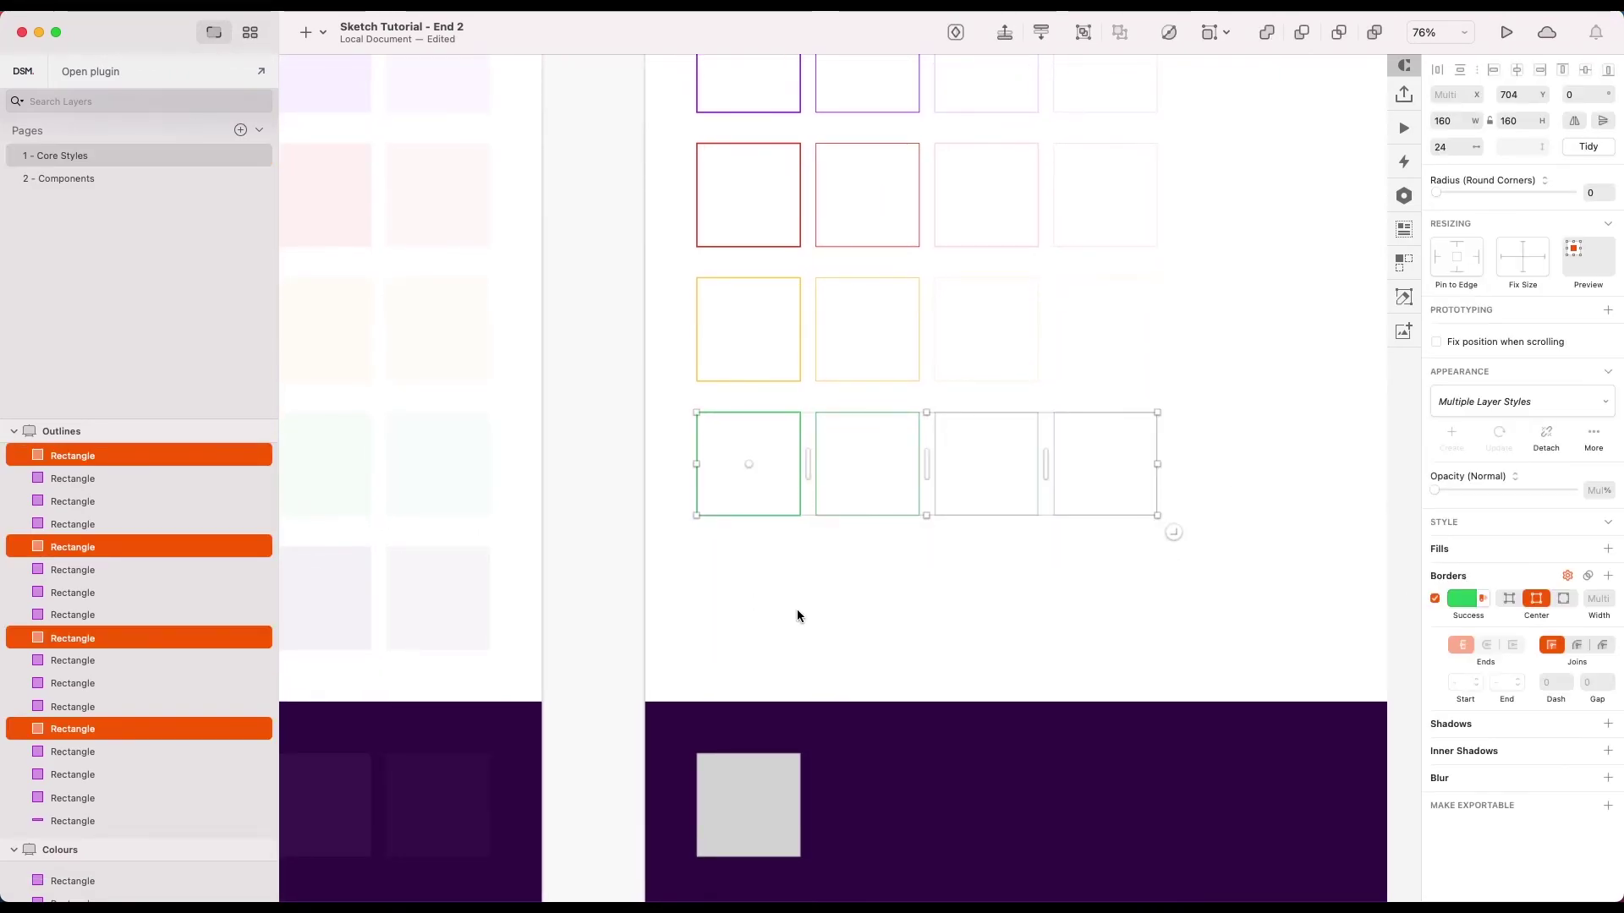
Replace the fifth row's grey square with a copy of the Success outline row and set its border colour to Dark
left_click_drag(790, 474, 790, 609)
left_click(1462, 599)
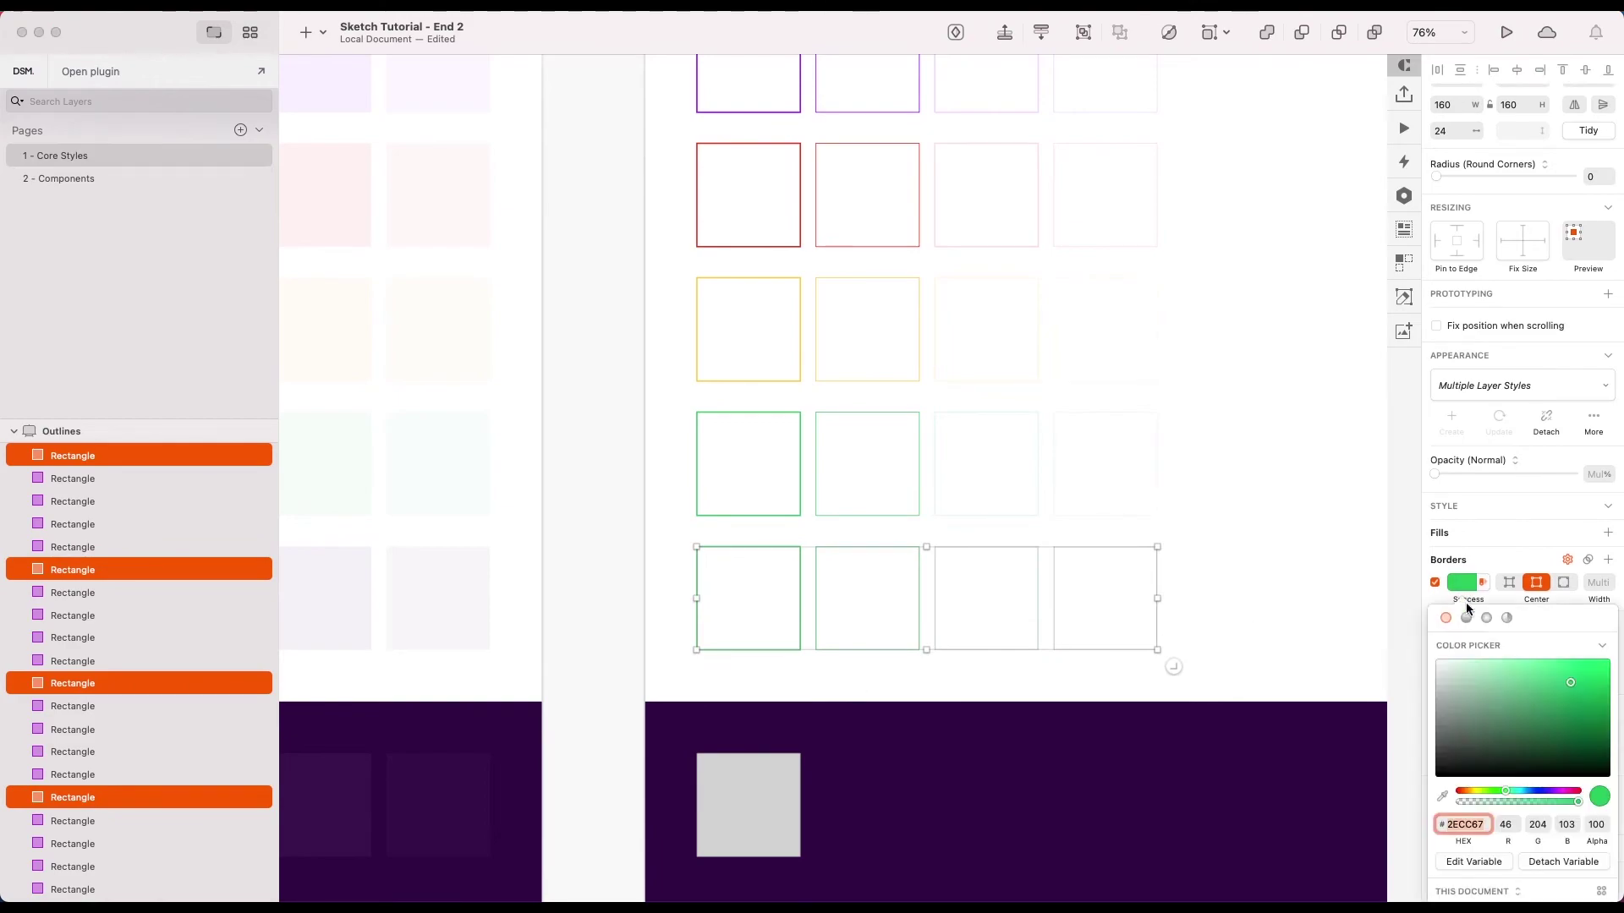
left_click(1493, 645)
left_click(1480, 728)
key("Escape")
Create the Dark layer styles "1 - 900" under Outlines/2px and Outlines/1px from the first two dark outline squares
left_click(770, 596)
left_click(1451, 413)
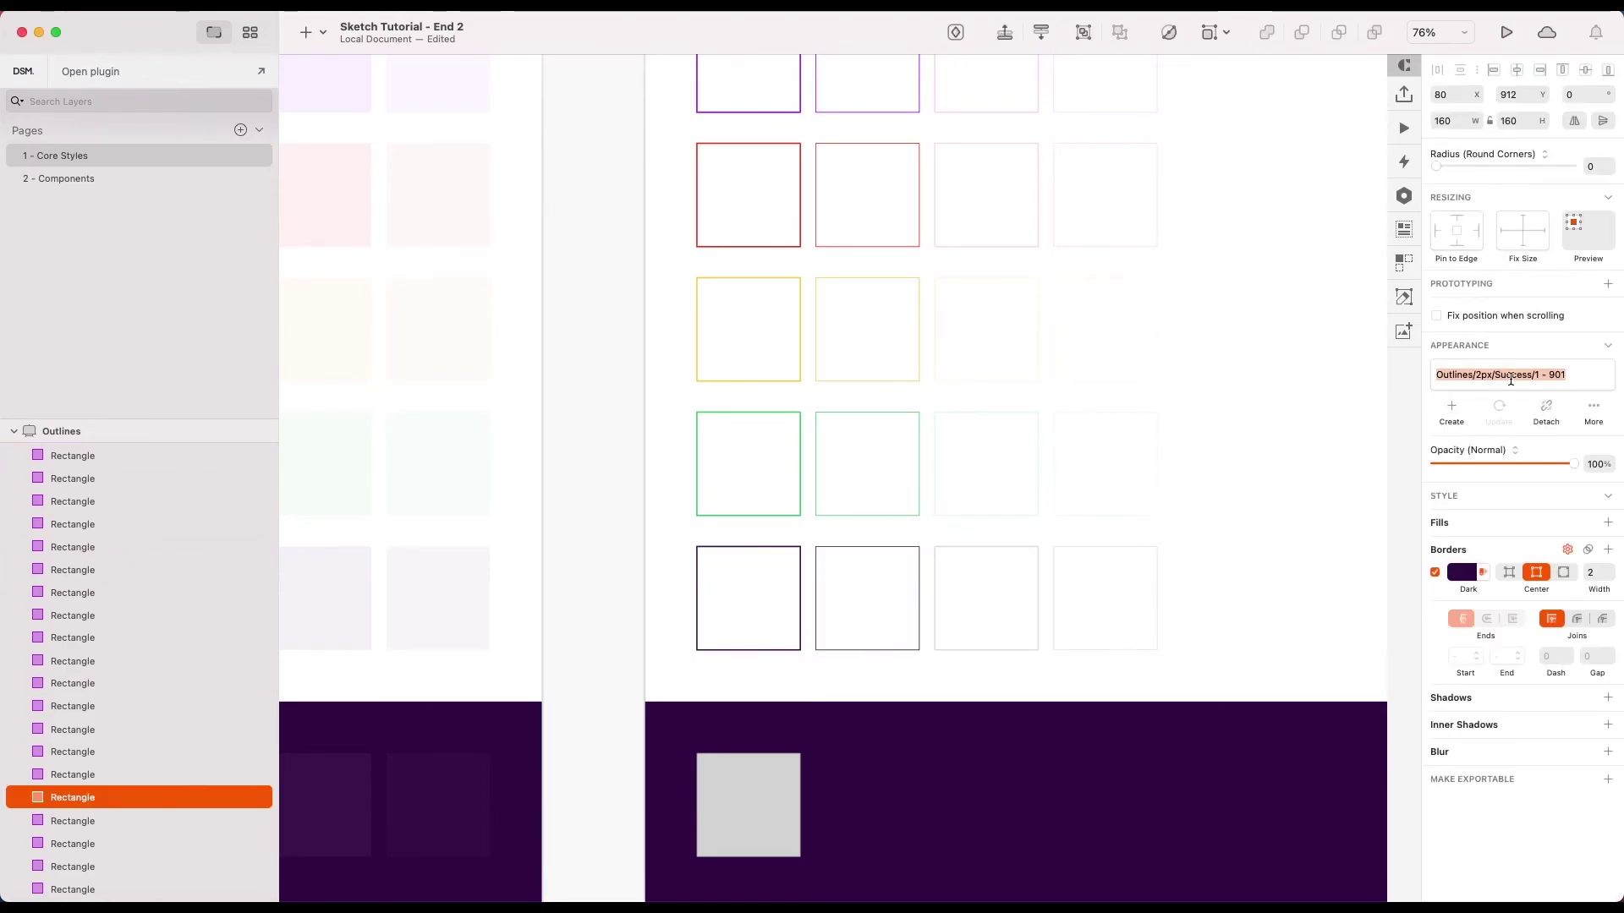
left_click(872, 645)
double_click(1510, 375)
Create the layer styles "Outlines/2px/Dark/2 - 400" and "Outlines/1px/Dark/2 - 400" from the last two squares in the Dark row
left_click(986, 598)
left_click(1451, 413)
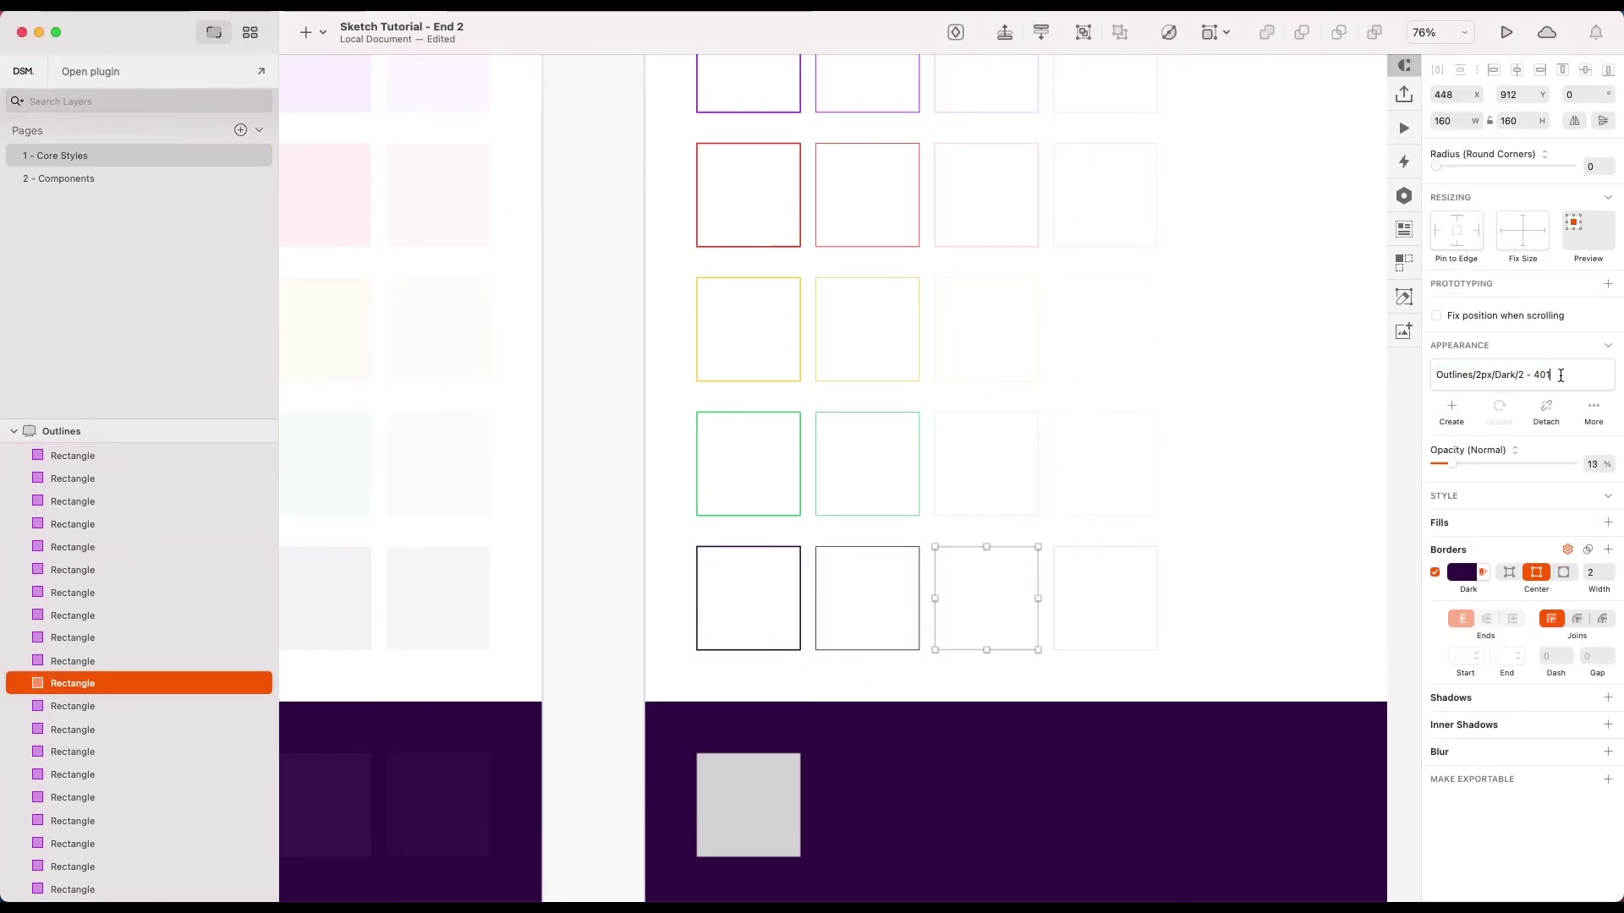
left_click(1104, 598)
left_click(1451, 413)
double_click(1506, 375)
type("Dark")
key("BackSpace")
type("0")
Replace the grey square on the dark band with a copy of the four Dark outline squares
scroll(1096, 580, "down", 5)
left_click(1096, 579)
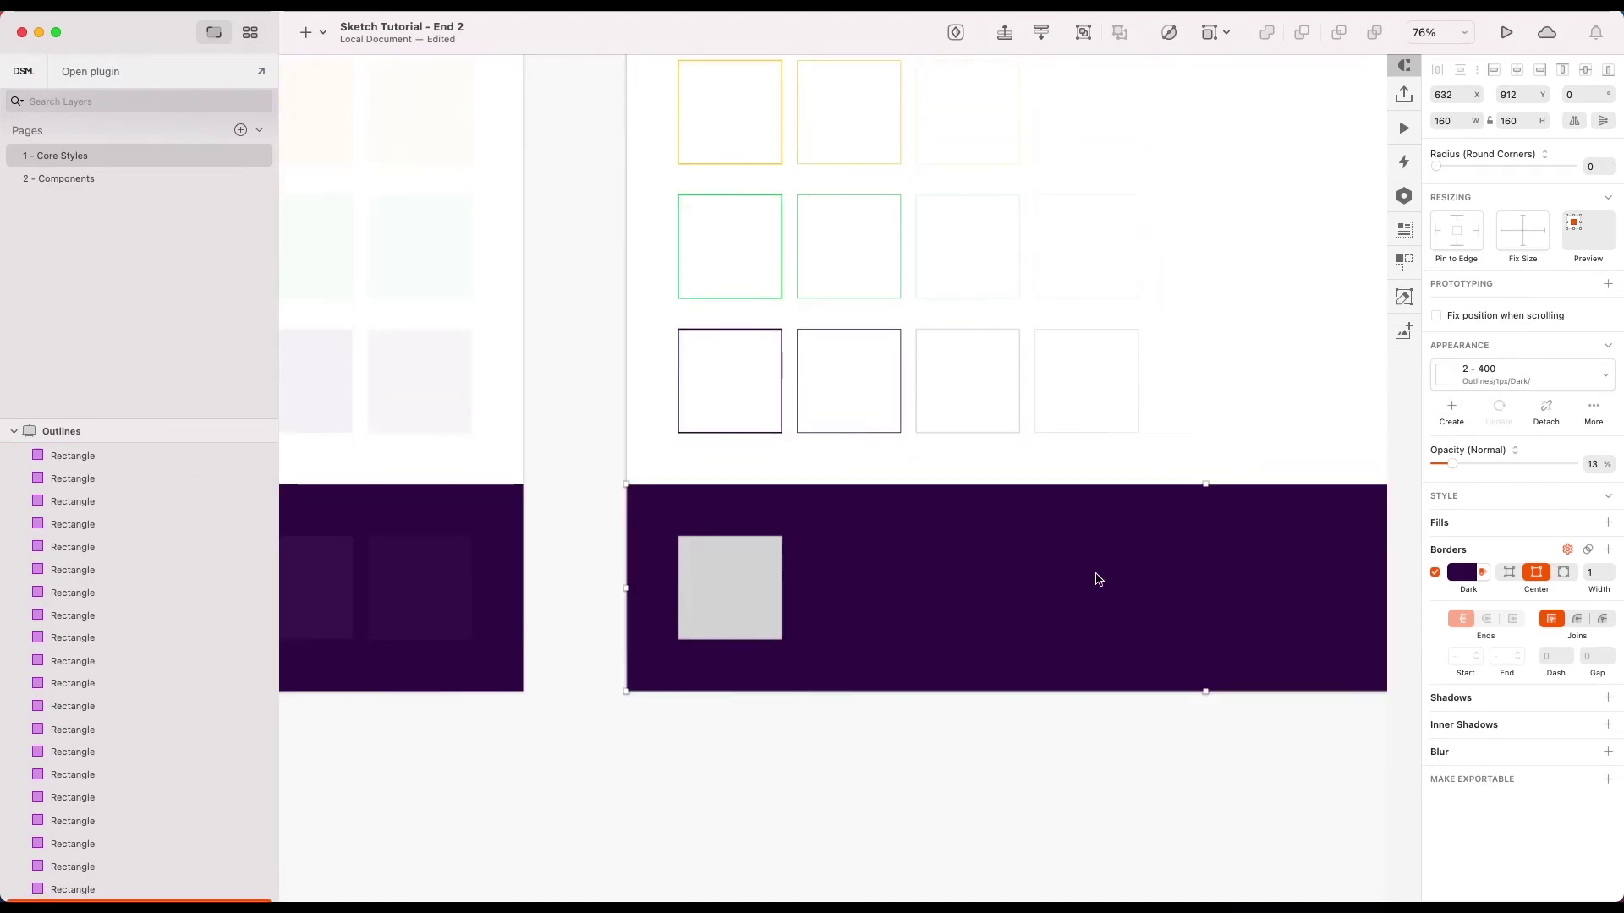
left_click_drag(1163, 457, 744, 380)
left_click_drag(779, 420, 779, 627)
left_click(771, 607)
key("Delete")
left_click(947, 626)
Set the border colour of the four outline squares on the dark band to Light, leaving the band itself out of the selection
left_click_drag(658, 725, 1099, 592)
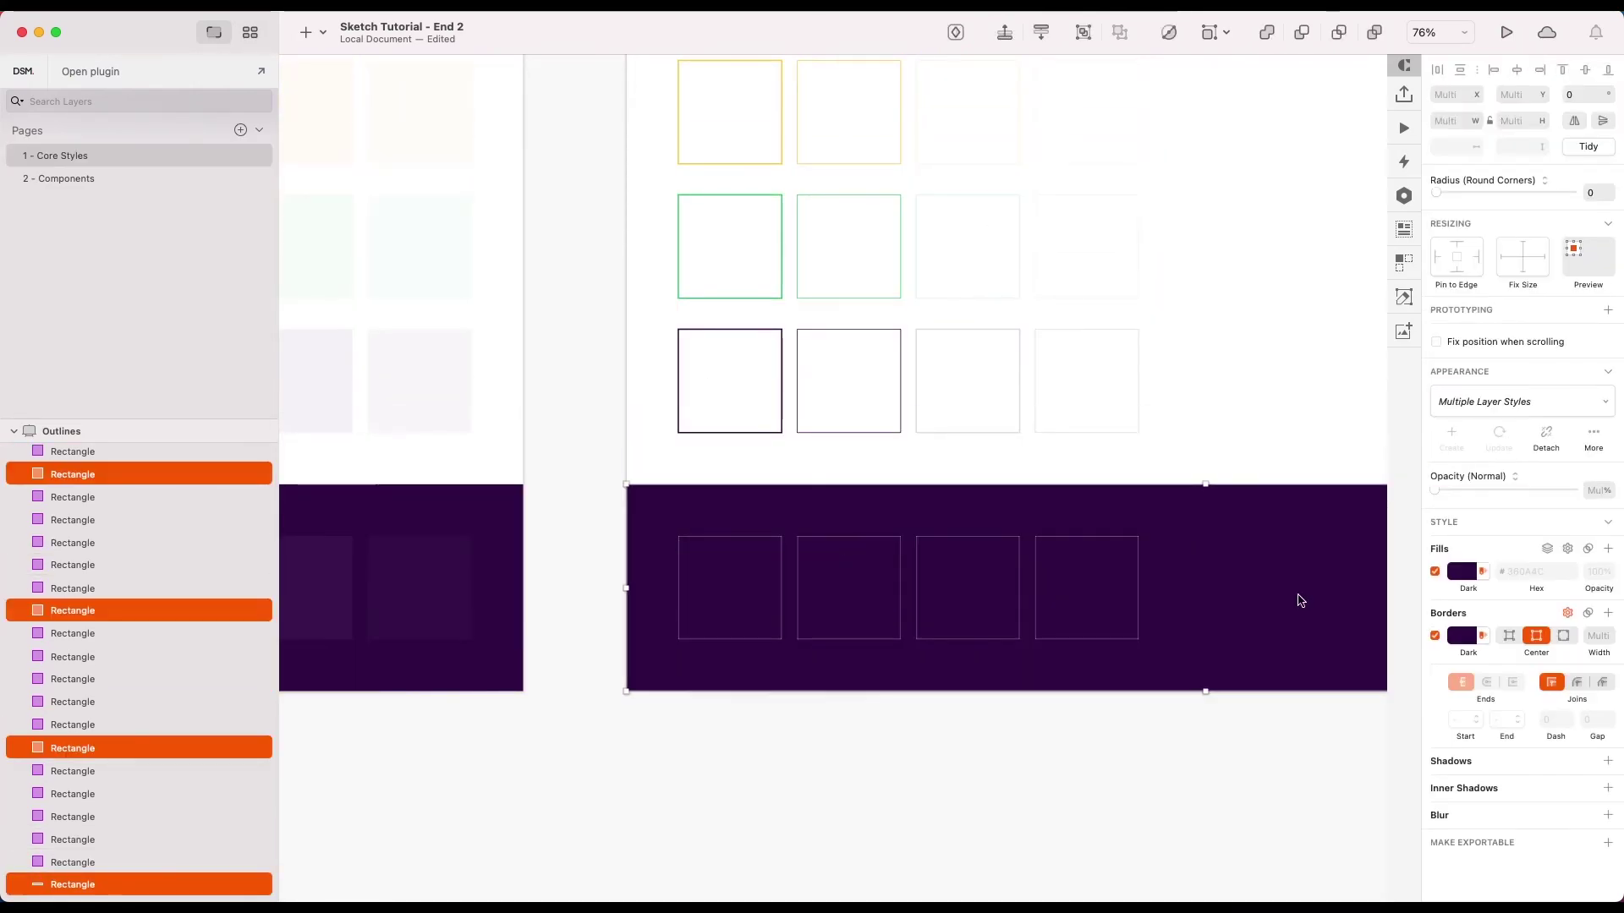
left_click(1300, 600, "shift")
left_click(1461, 598)
left_click(1490, 816)
left_click(801, 631)
Create the layer styles "Outlines/2px/Light/1 - 900" and "Outlines/1px/Light/1 - 900" from the first two squares on the dark band
left_click(745, 598)
left_click(1451, 413)
double_click(1507, 375)
type("Light/1 - 901")
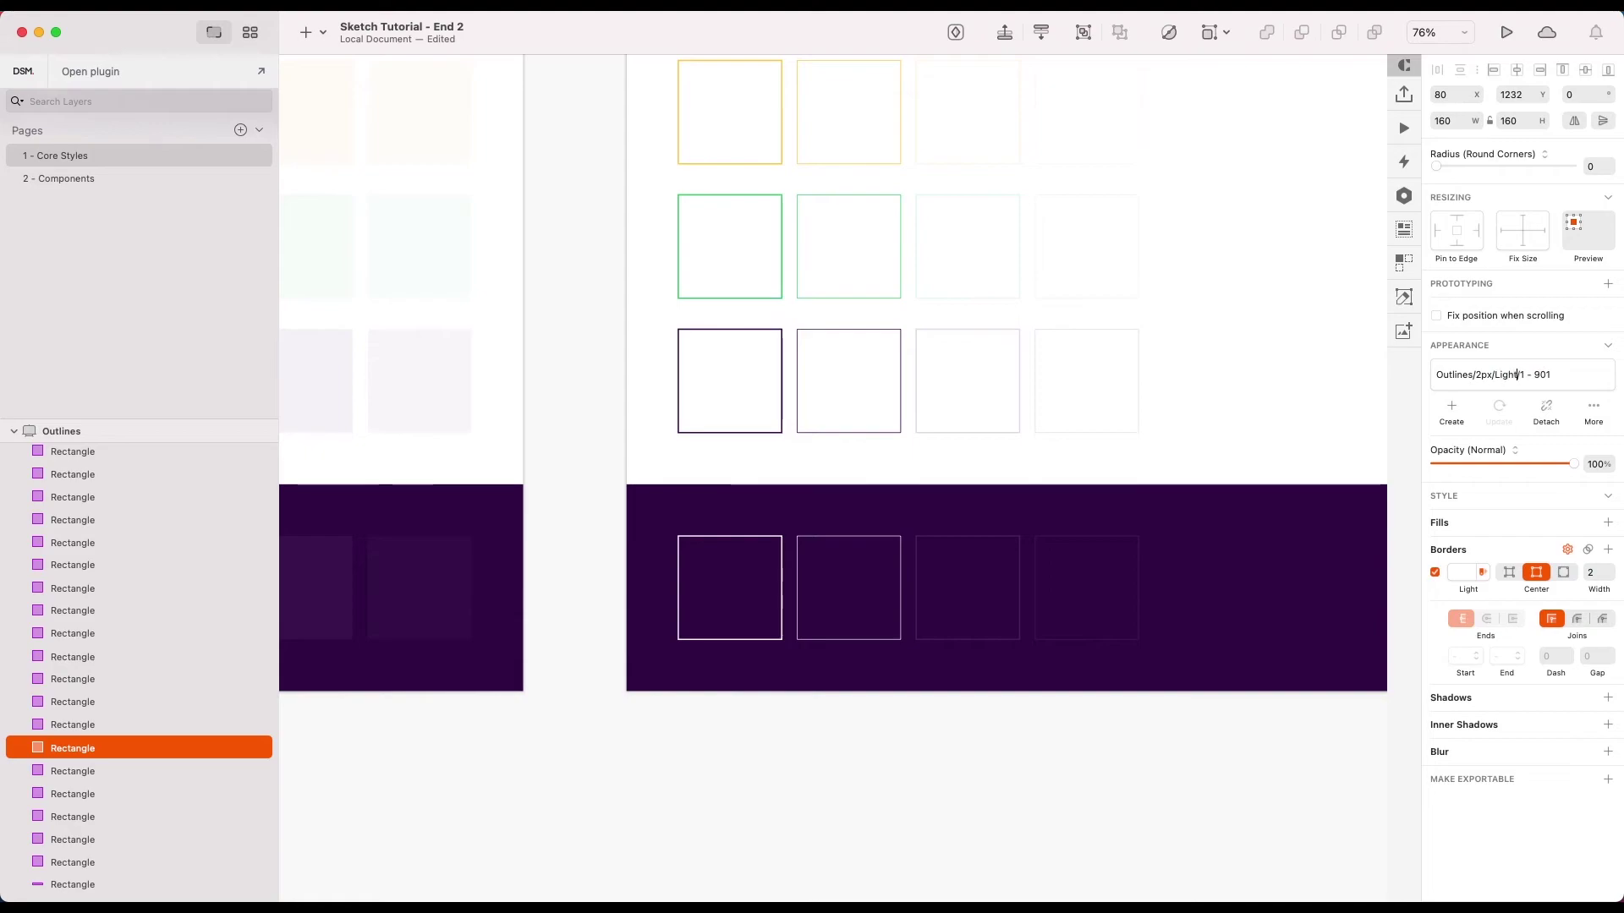
key("Return")
left_click(900, 606)
left_click(1451, 413)
type("0")
key("Return")
Create the layer styles "Outlines/2px/Light/2 - 400" and "Outlines/1px/Light/2 - 400" from the last two squares on the dark band
left_click(1019, 599)
left_click(1452, 412)
double_click(1508, 374)
type("Light")
key("Return")
left_click(1138, 597)
left_click(1480, 425)
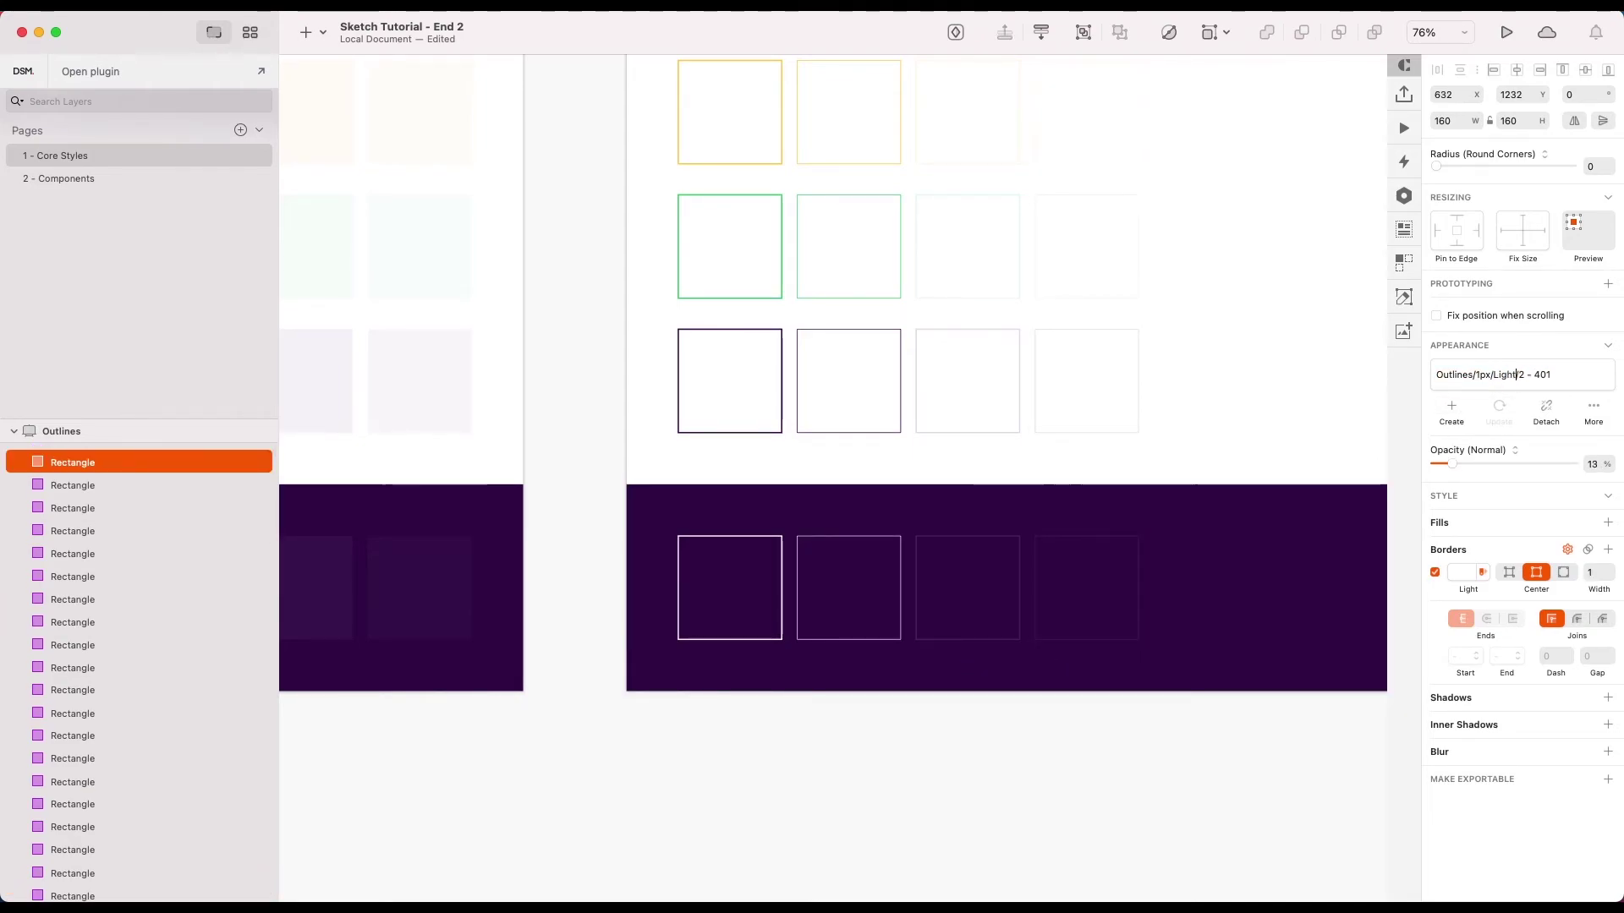
left_click(1179, 755)
Narrow the Outlines artboard to about 868 px wide so that it ends just past the fourth column of squares
scroll(1179, 755, "down", 3)
scroll(1179, 754, "down", 3)
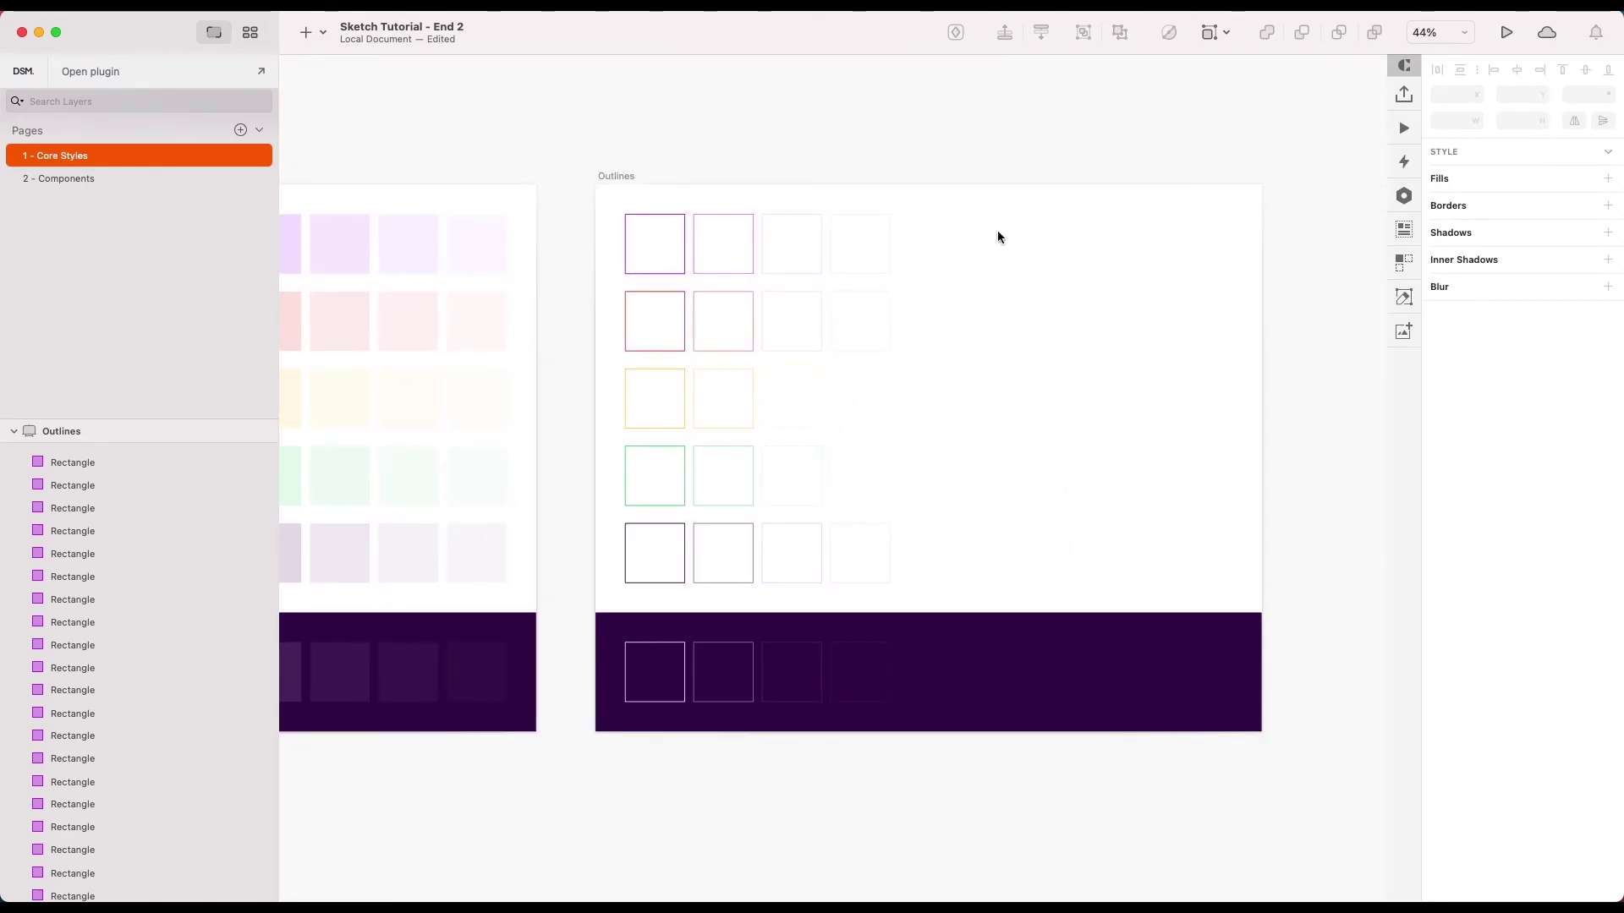
left_click(648, 173)
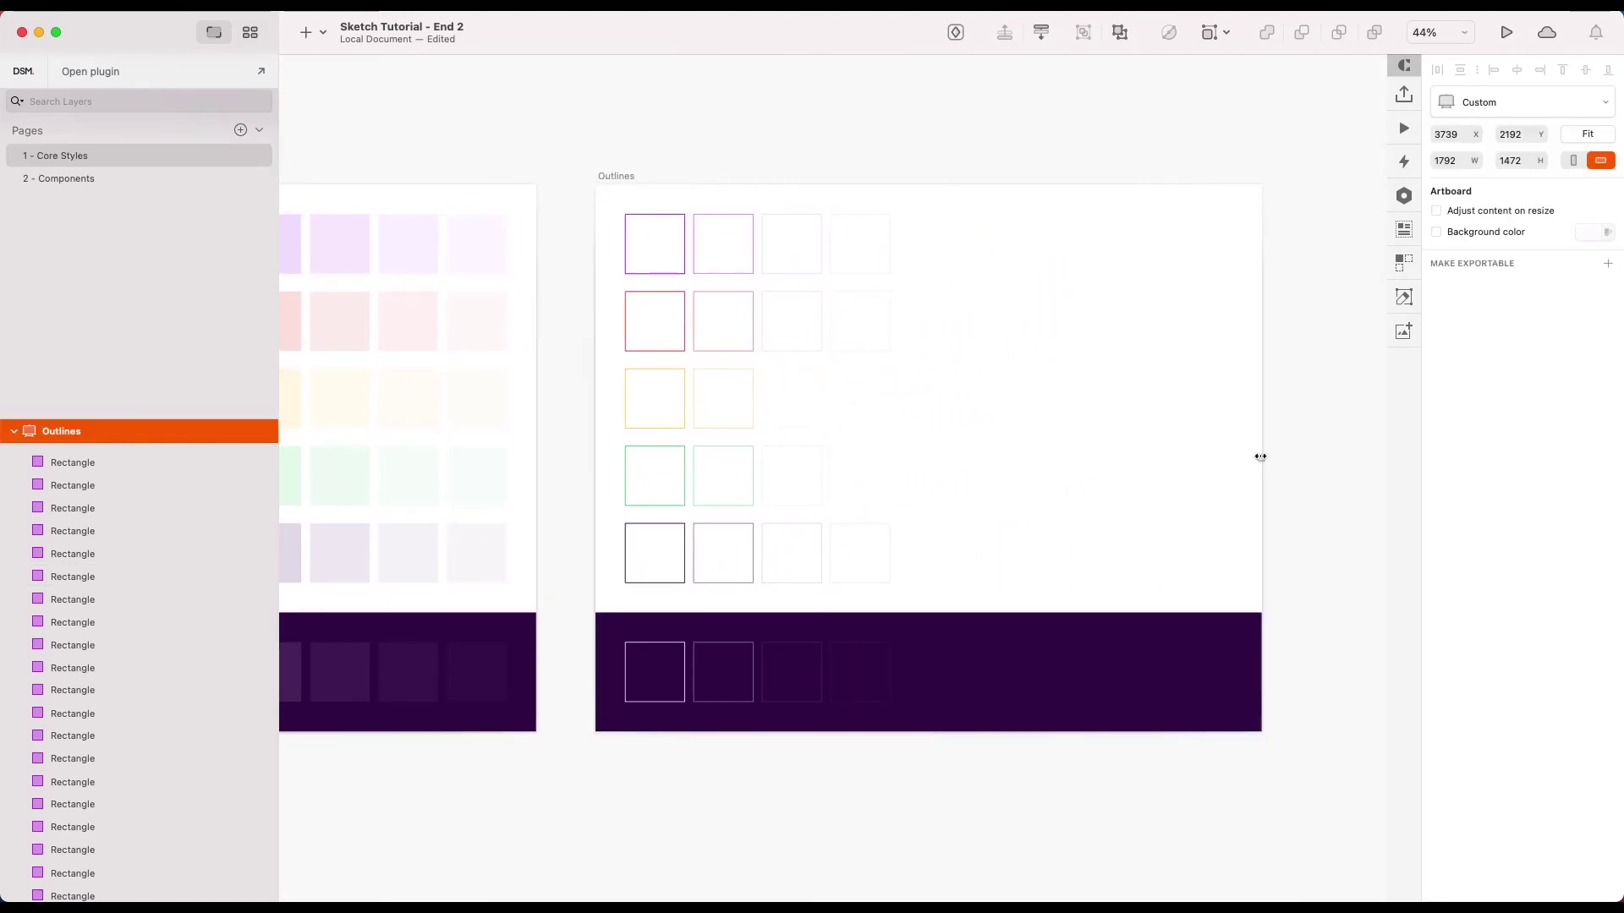
left_click_drag(1260, 456, 917, 455)
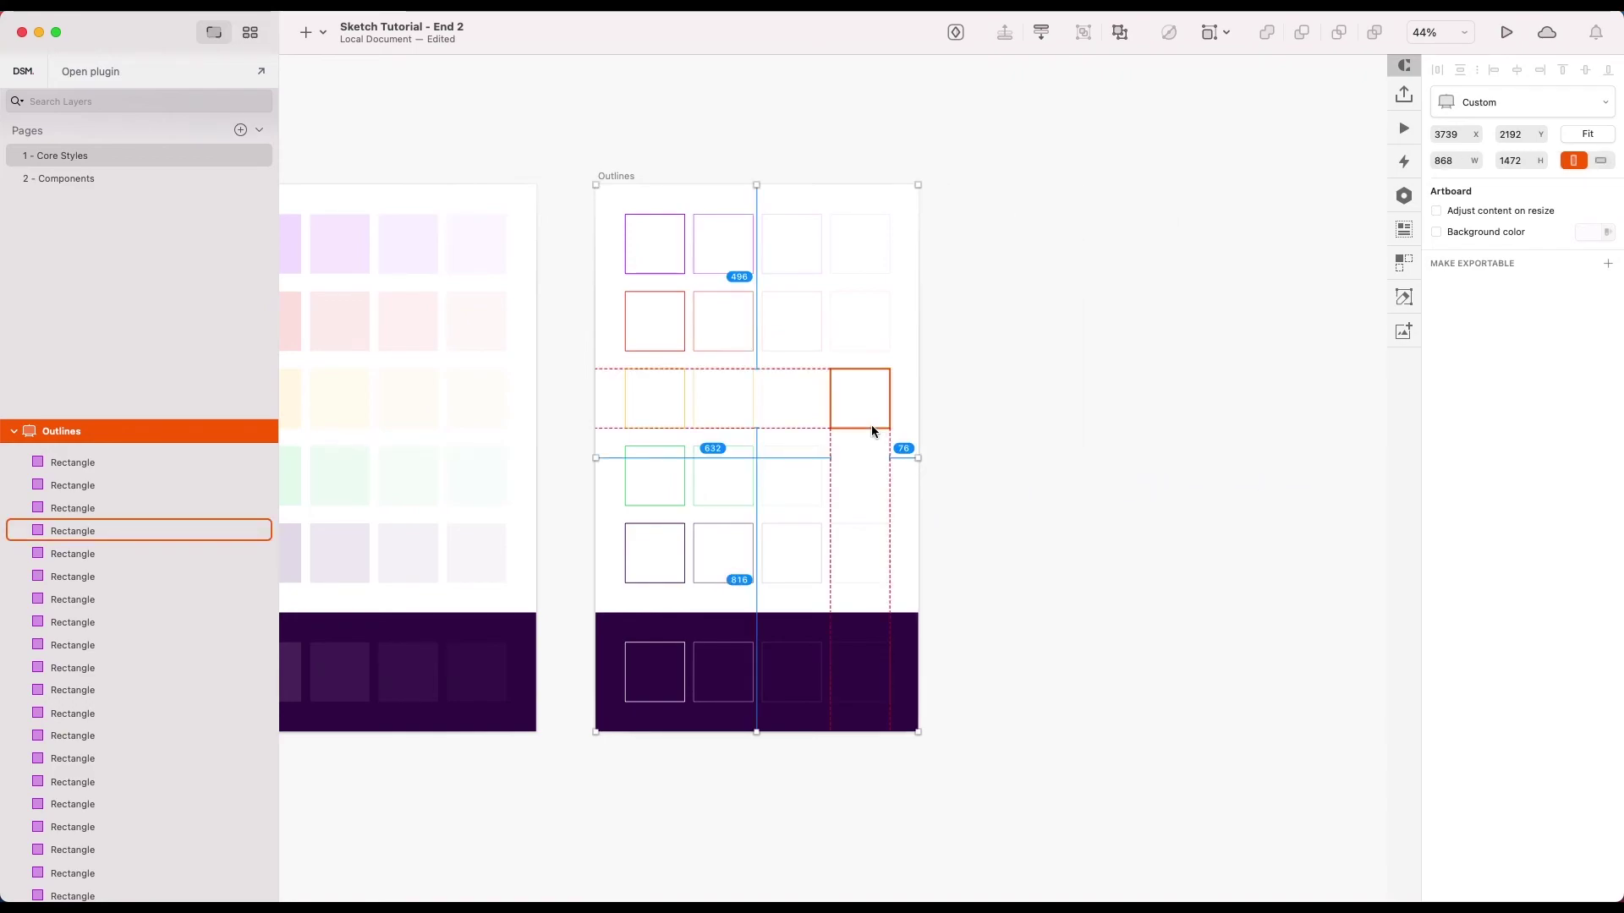
Shorten the dark background rectangle to match the narrowed width of the Outlines artboard
left_click(1194, 631)
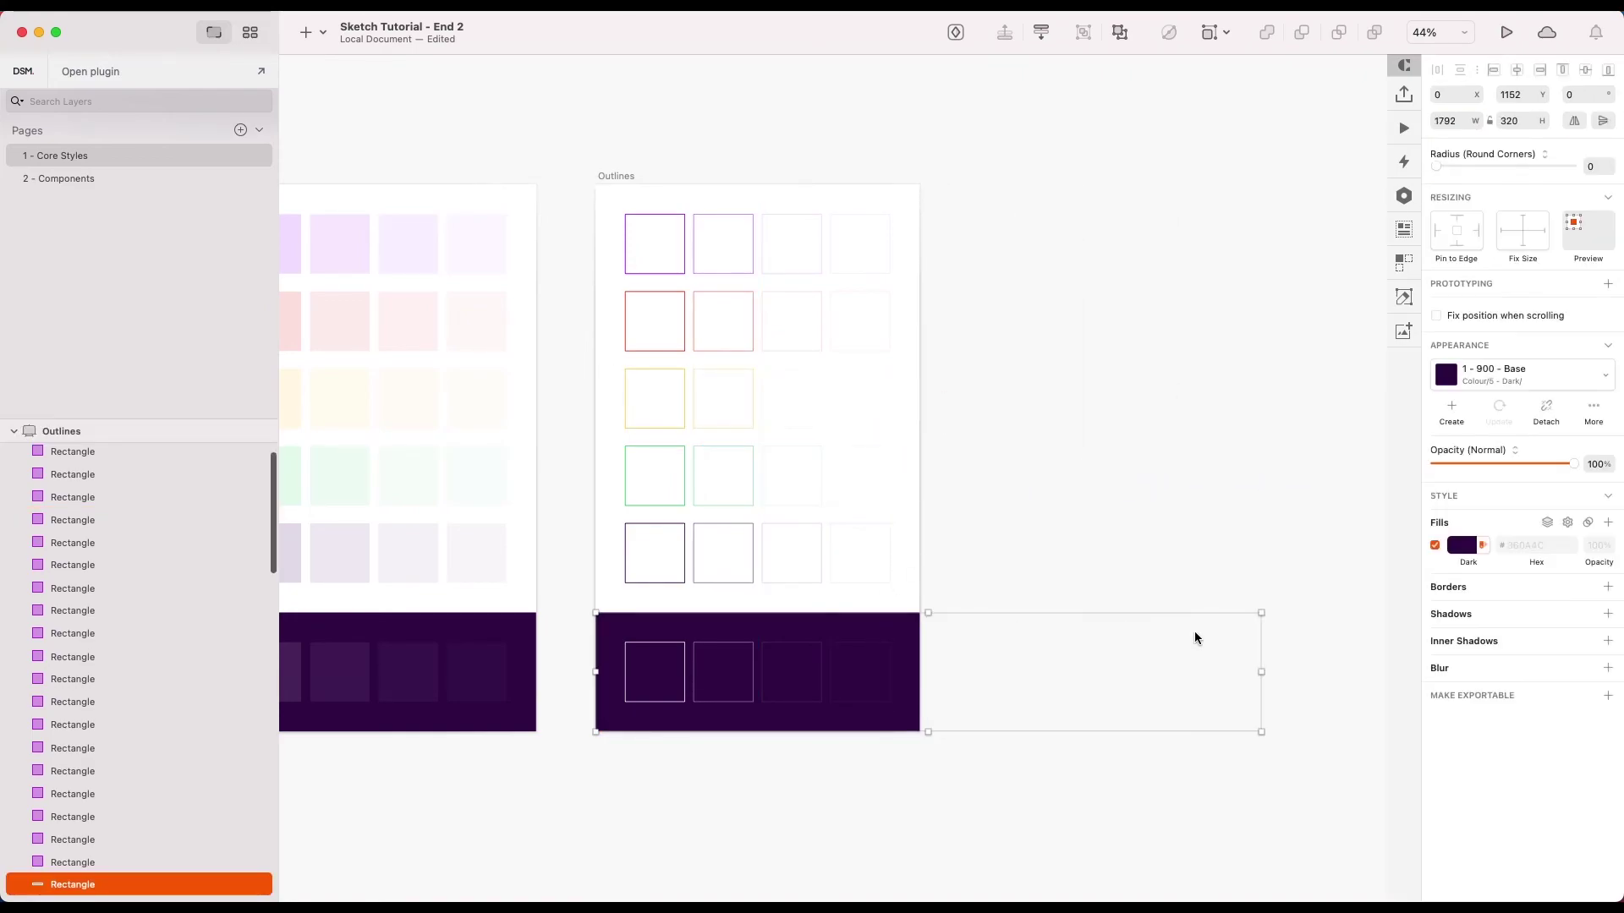
left_click_drag(1258, 673, 924, 672)
left_click(959, 655)
Examine the order of the Outlines and Colour groups in the layer style choices for the first Primary outline square
scroll(958, 655, "down", 3)
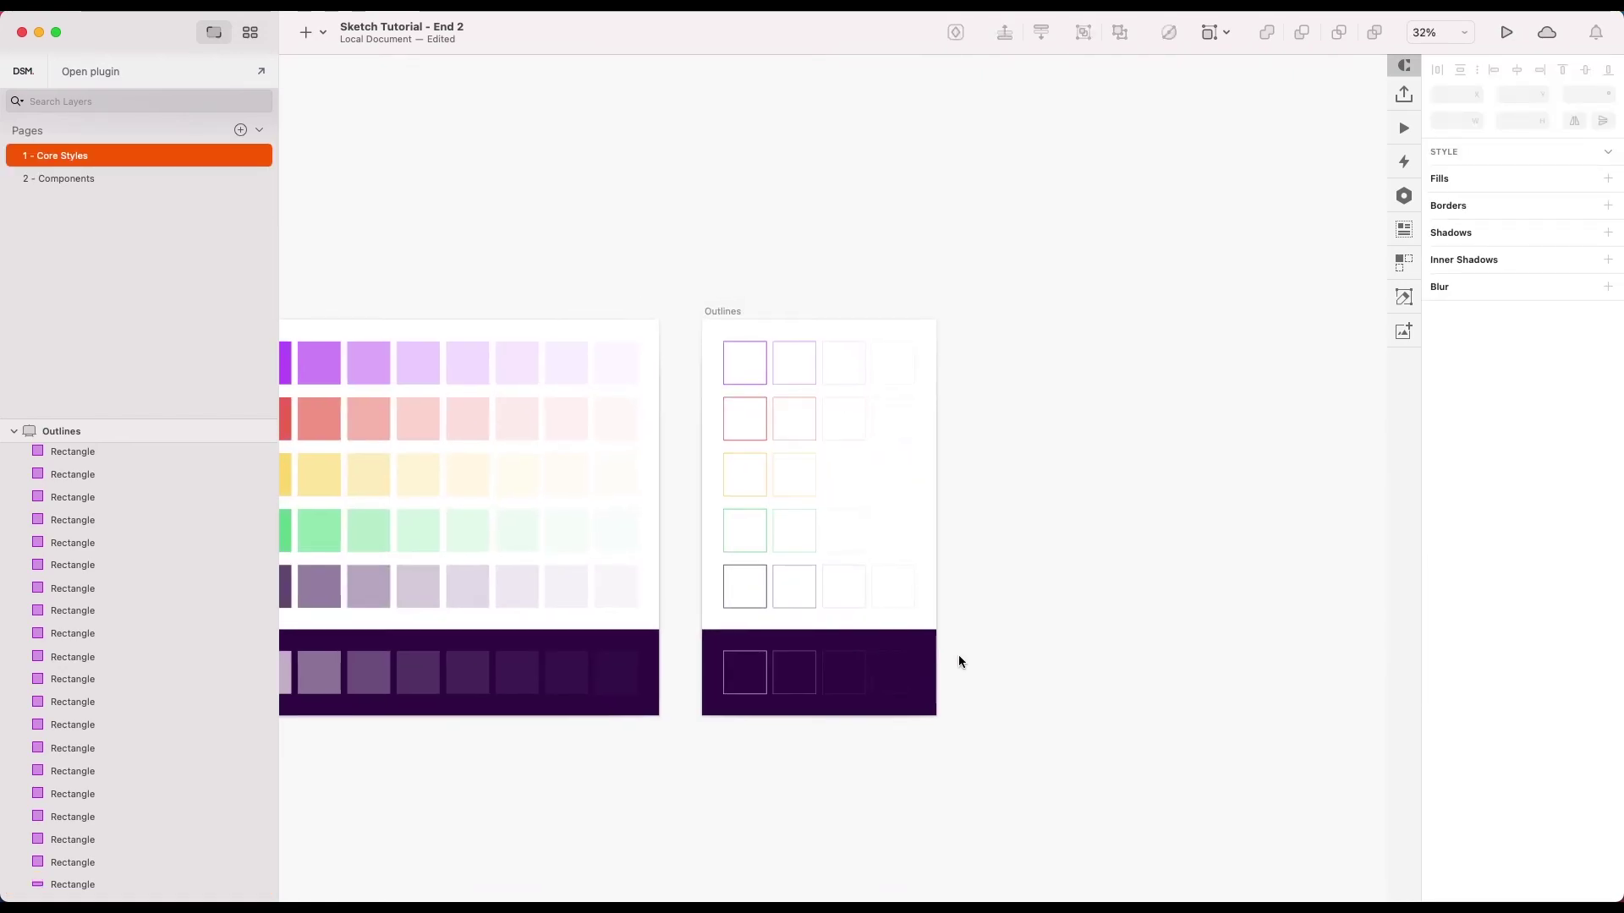
scroll(958, 429, "up", 4)
scroll(958, 433, "up", 3)
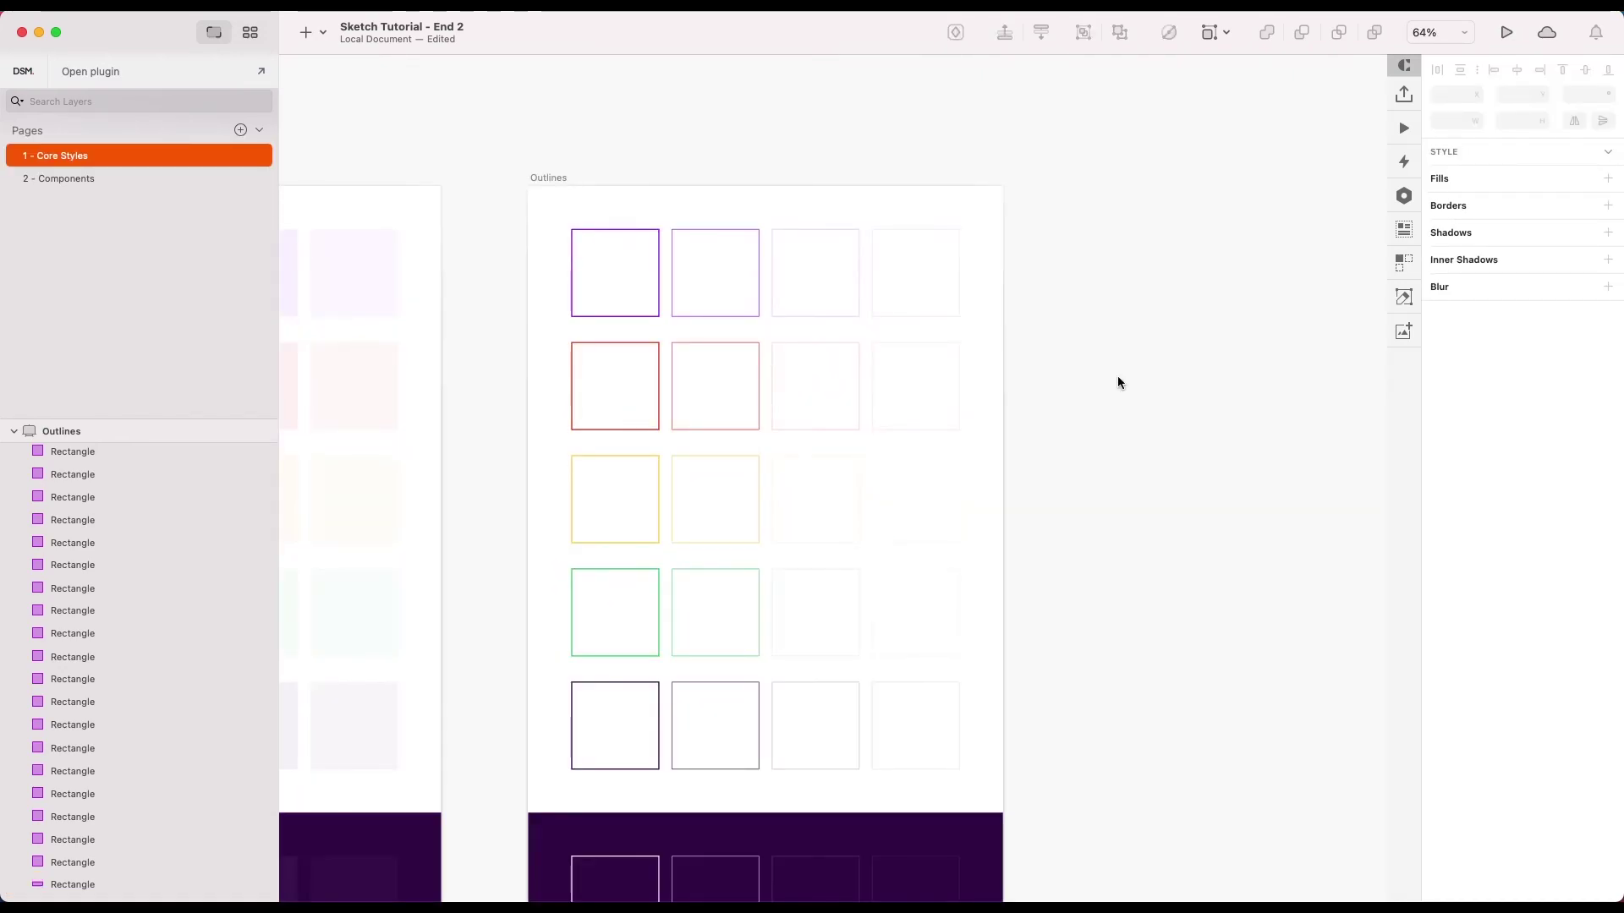
left_click(641, 312)
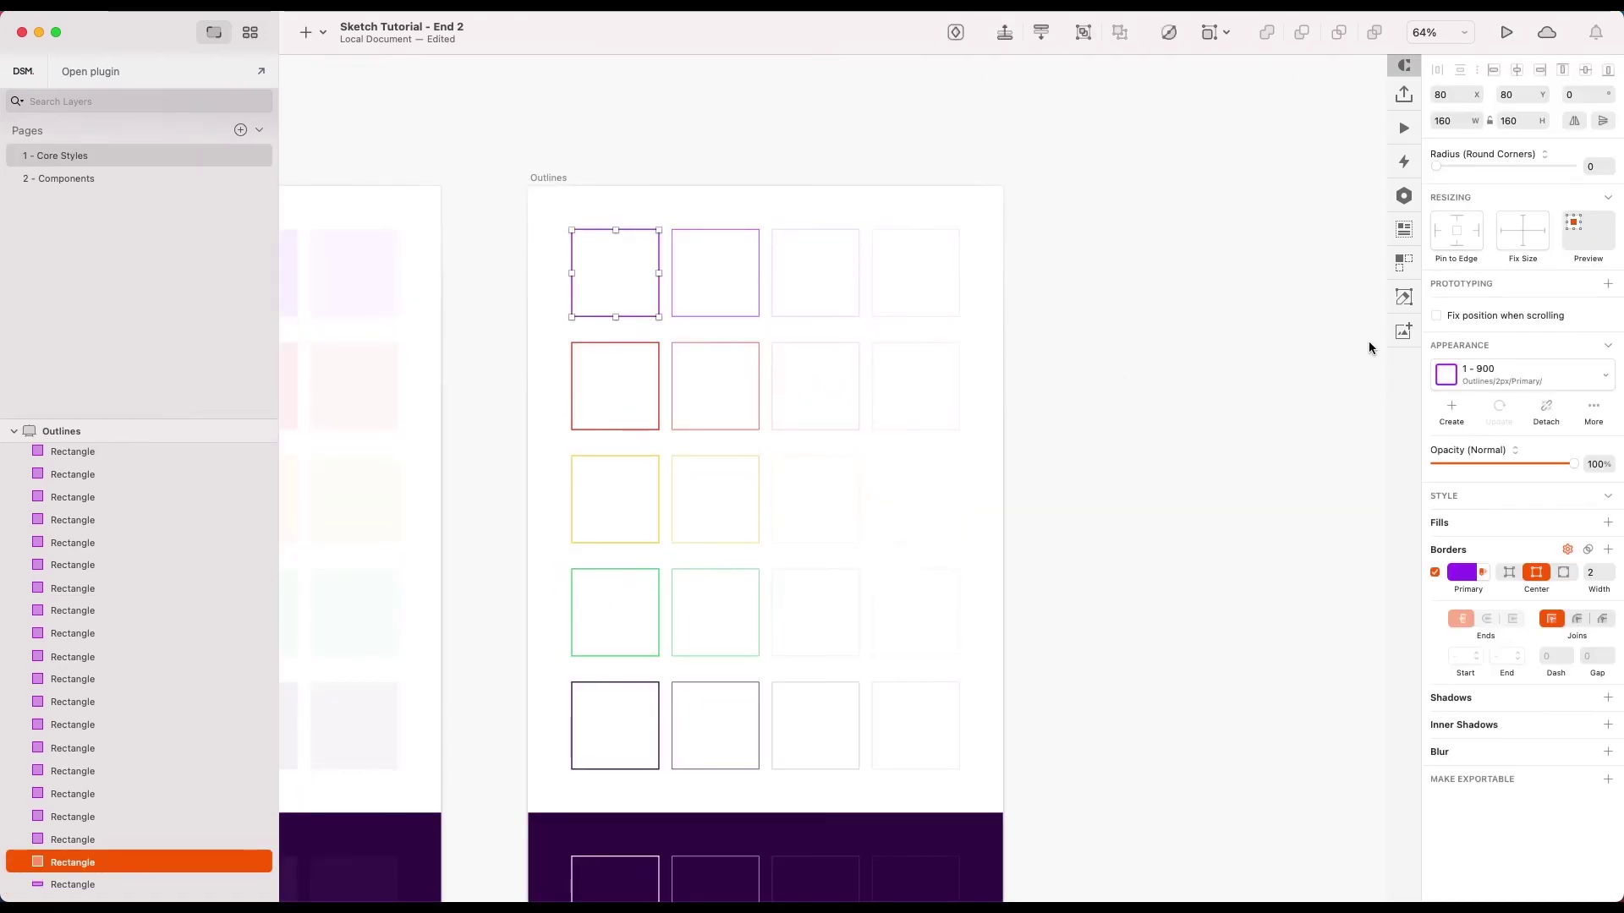
left_click(1504, 387)
mouse_move(1424, 536)
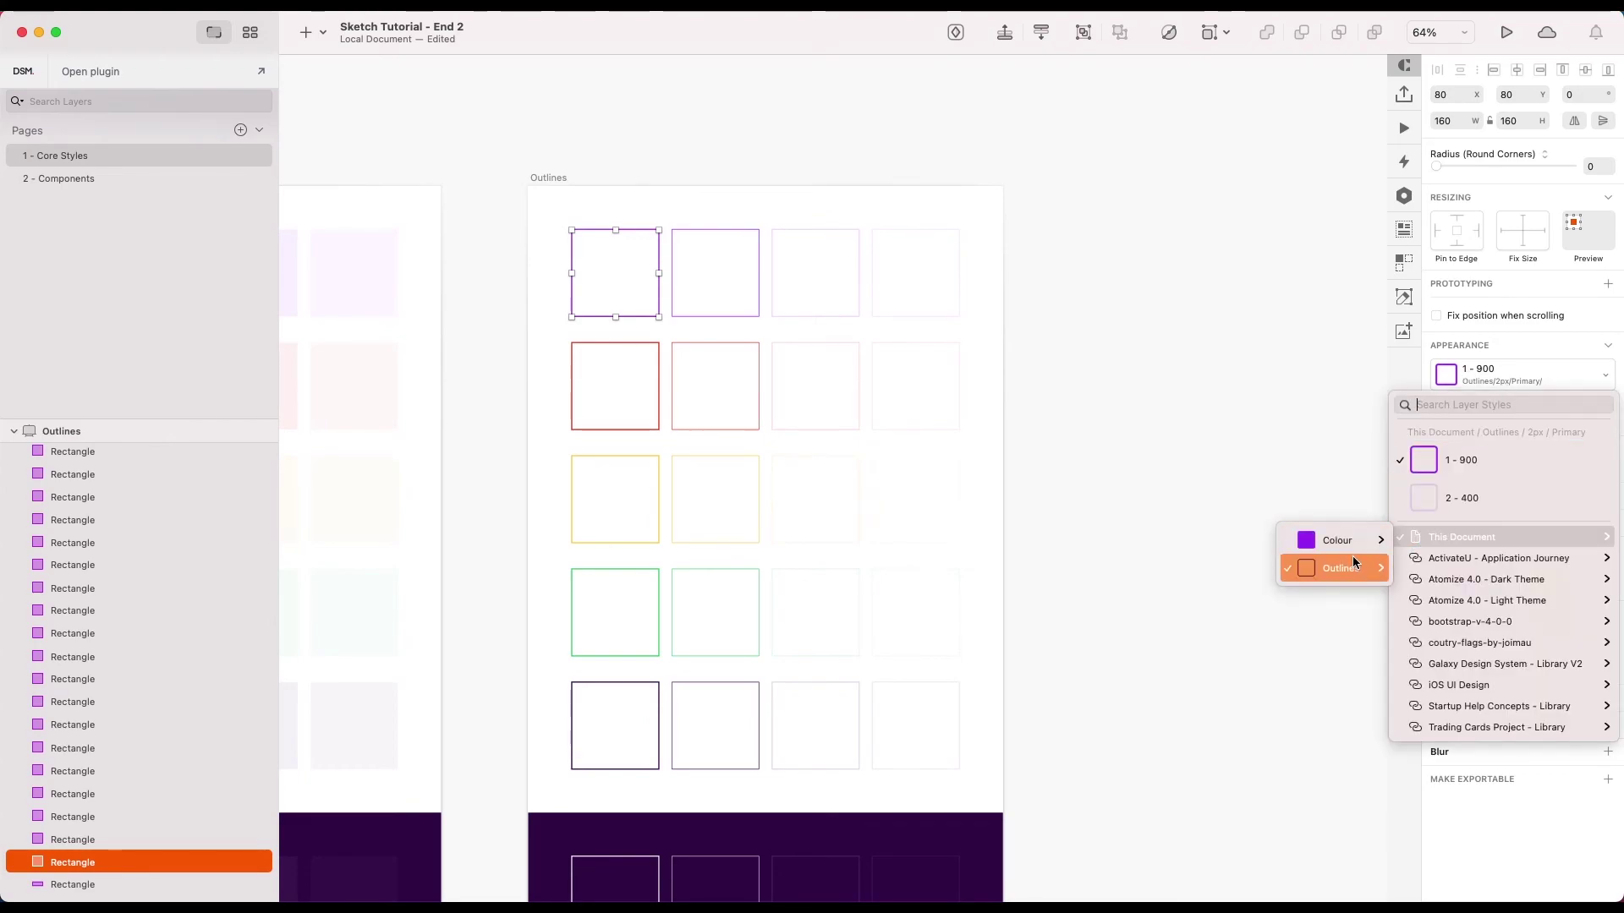
mouse_move(1347, 571)
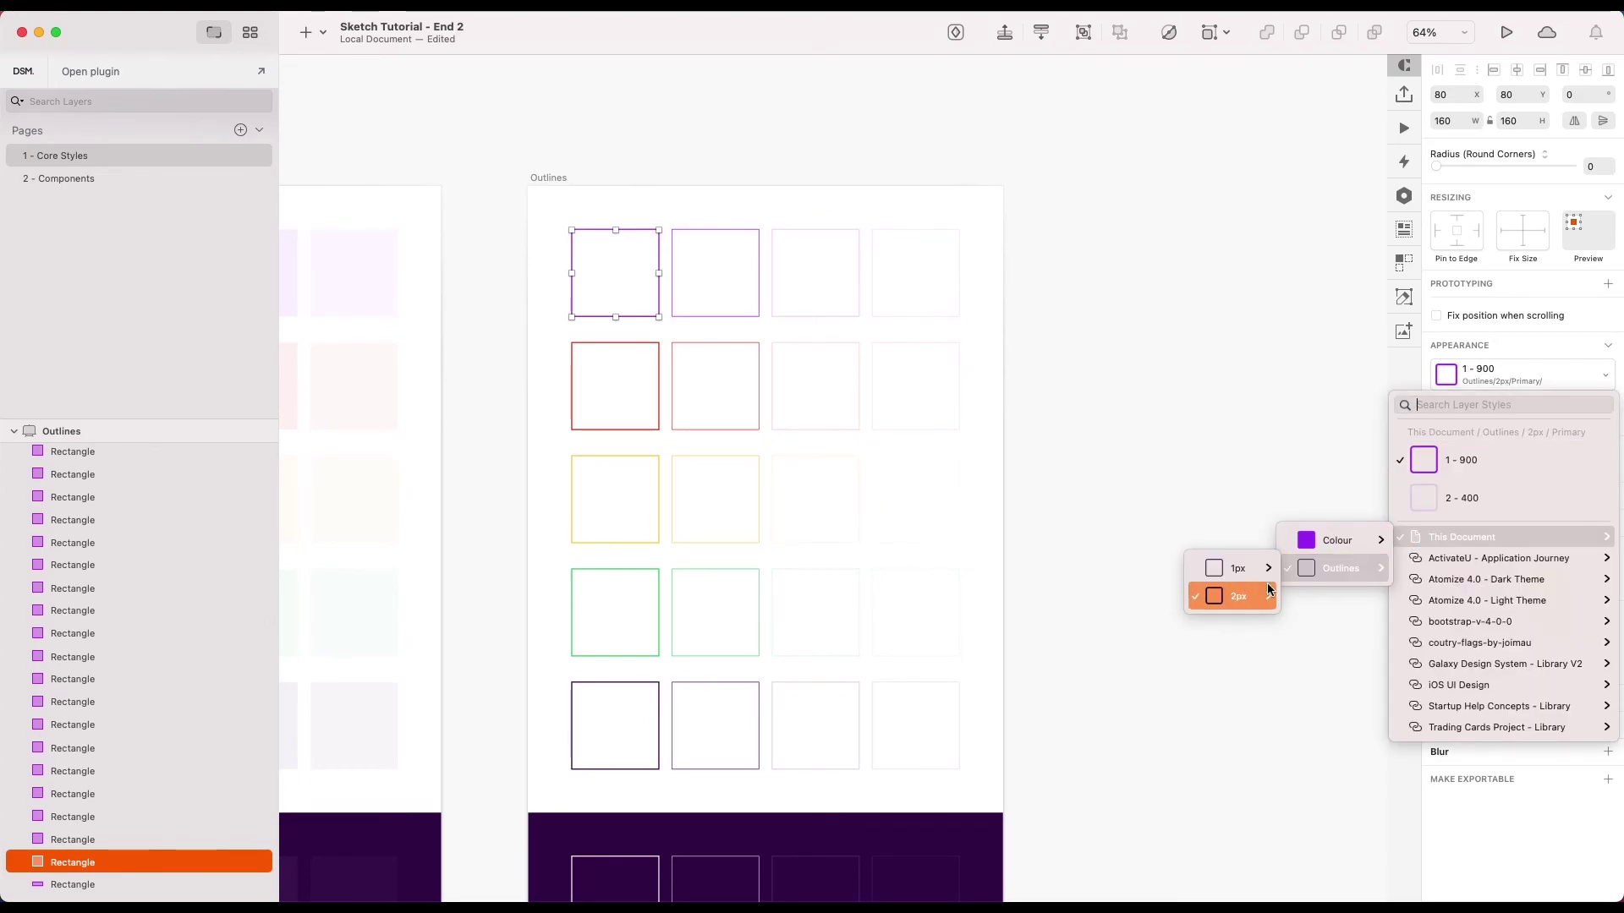
mouse_move(1237, 596)
mouse_move(1177, 600)
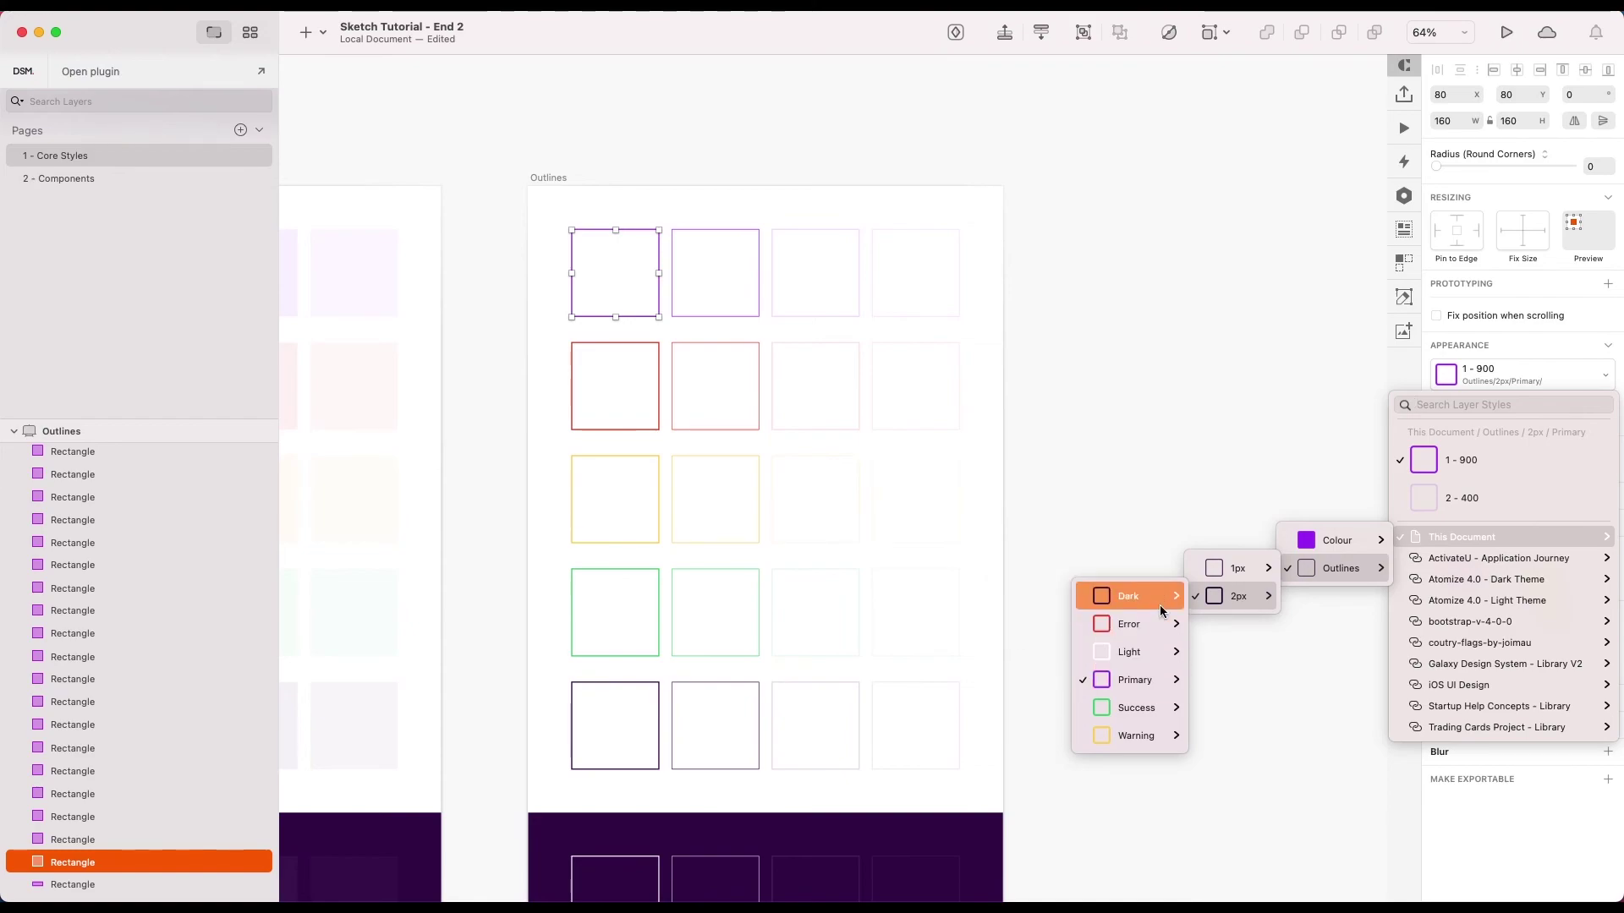
mouse_move(1307, 546)
mouse_move(1254, 547)
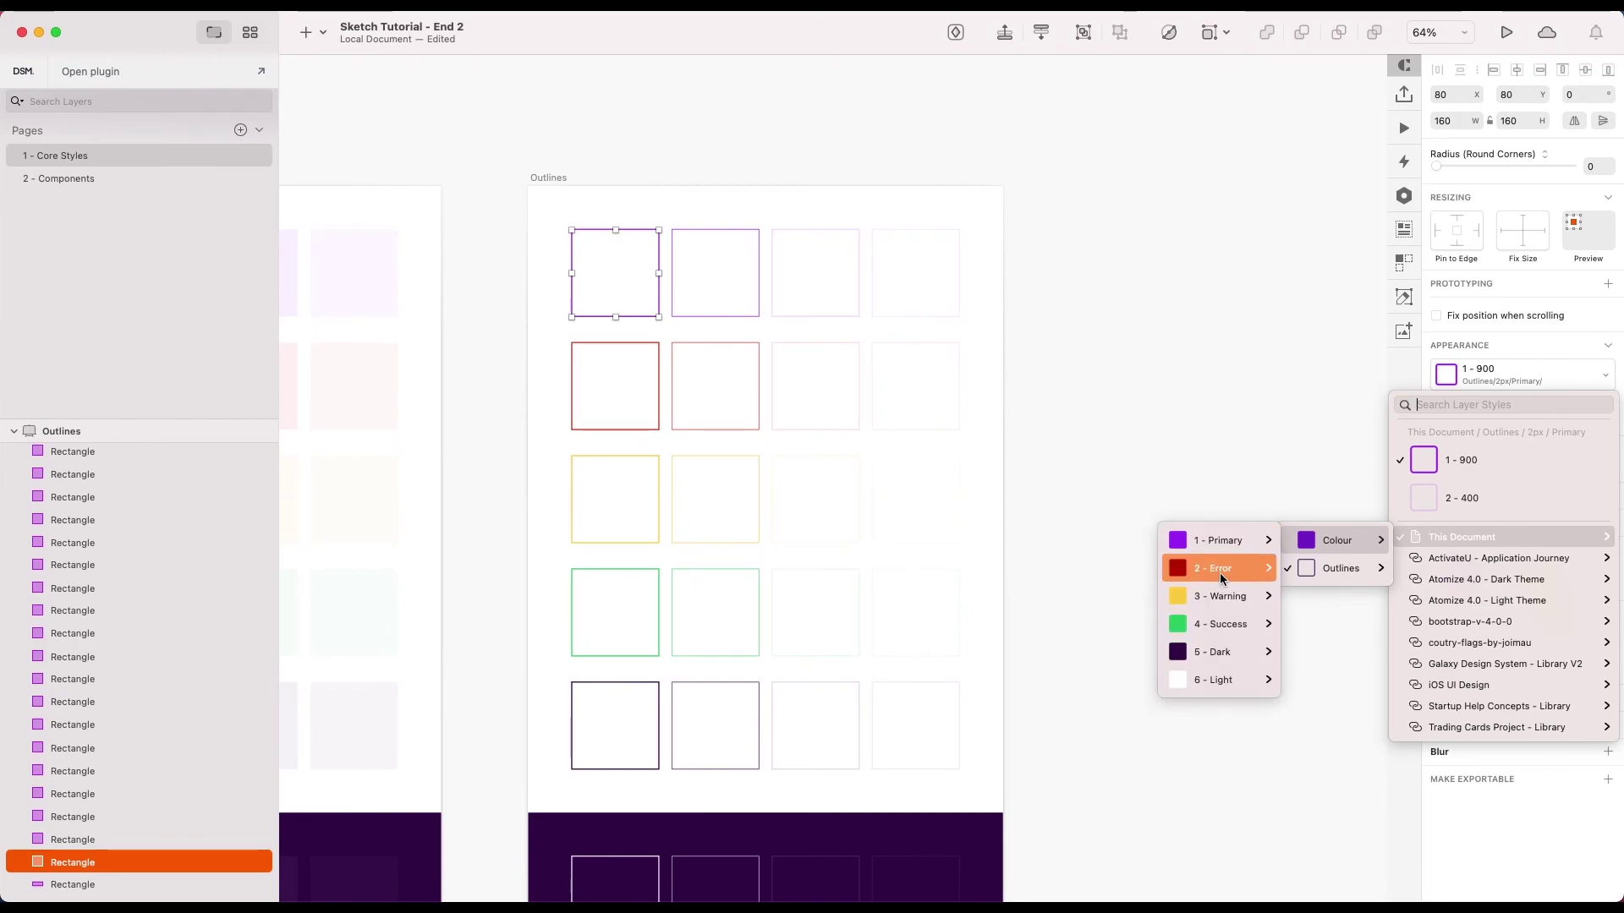
left_click(1198, 462)
Show the layer styles in the components overview and rename the 2px Primary outline group as "1 - Primary"
left_click(254, 40)
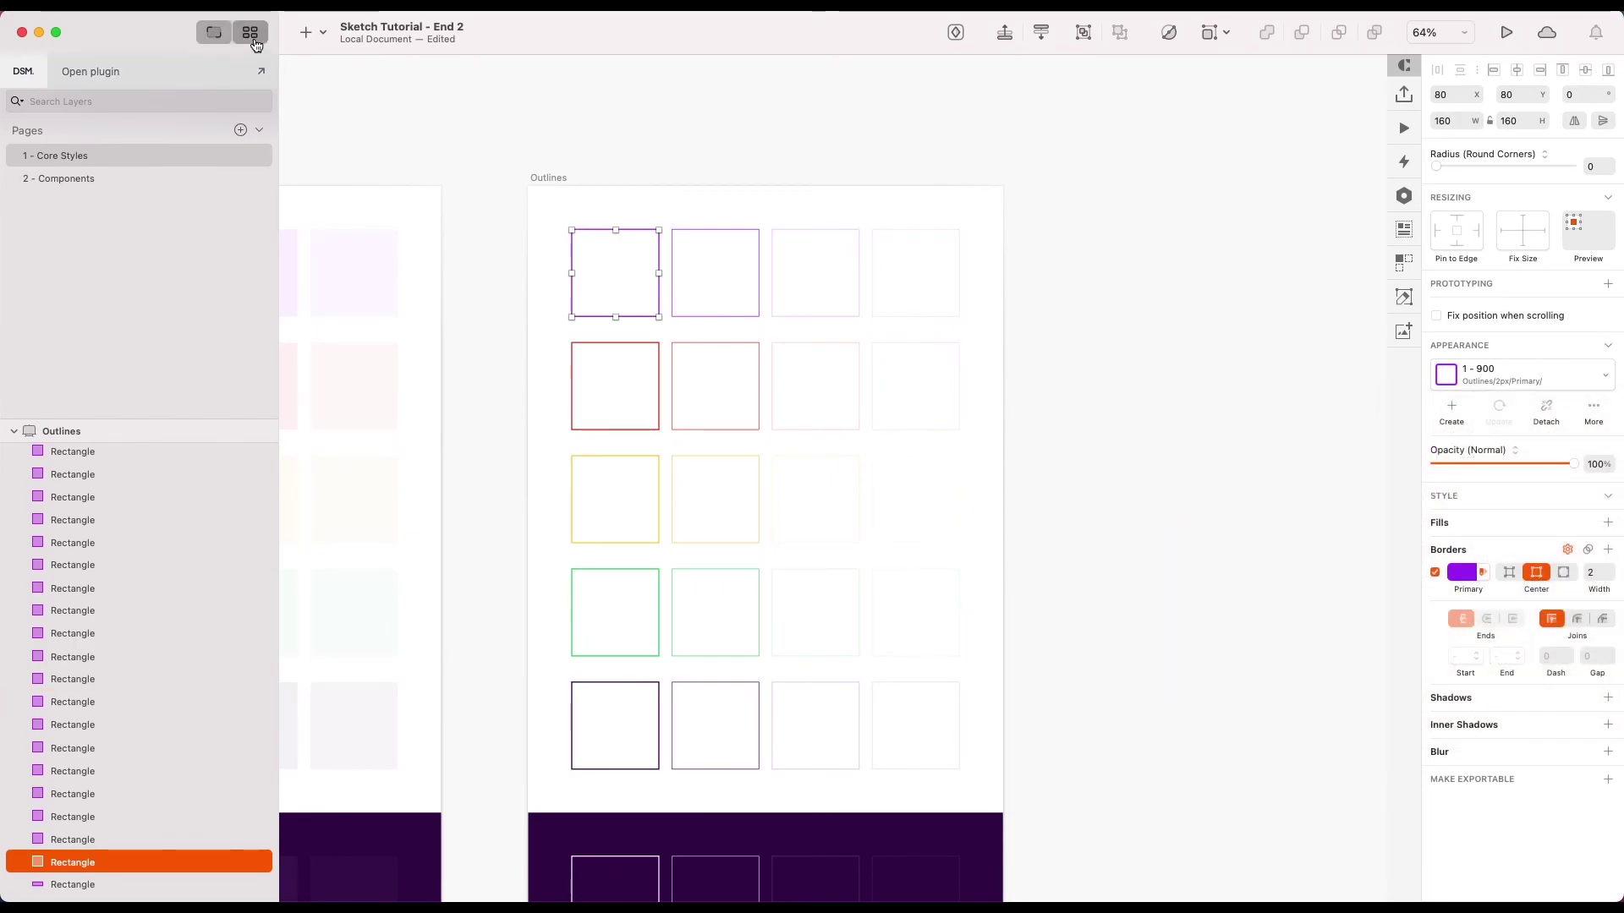
left_click(251, 33)
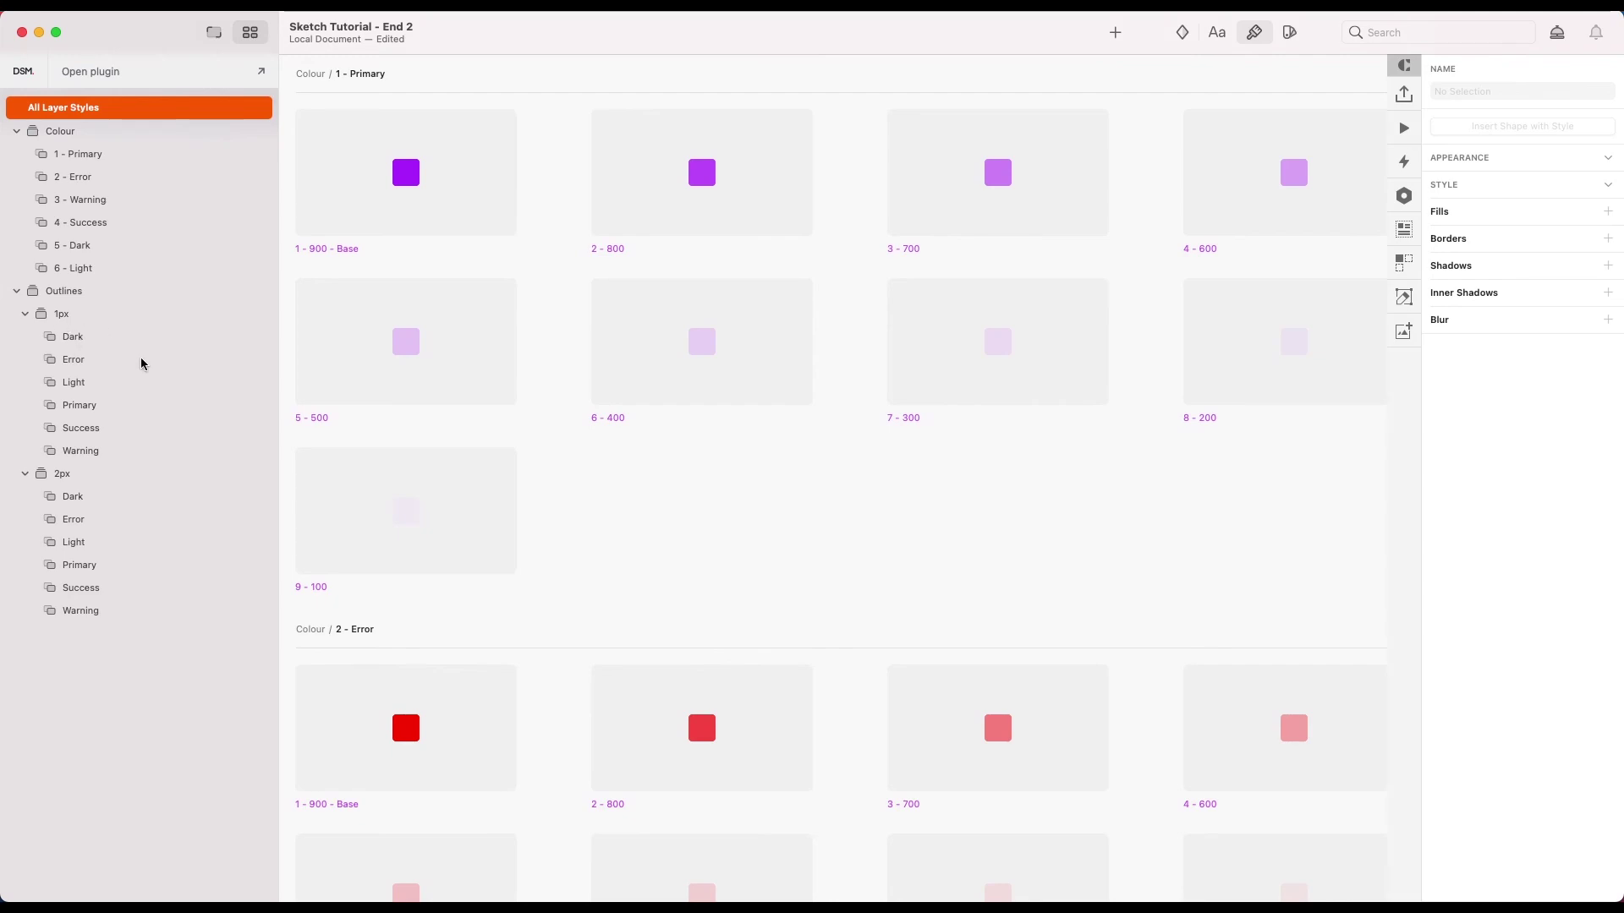
left_click(74, 567)
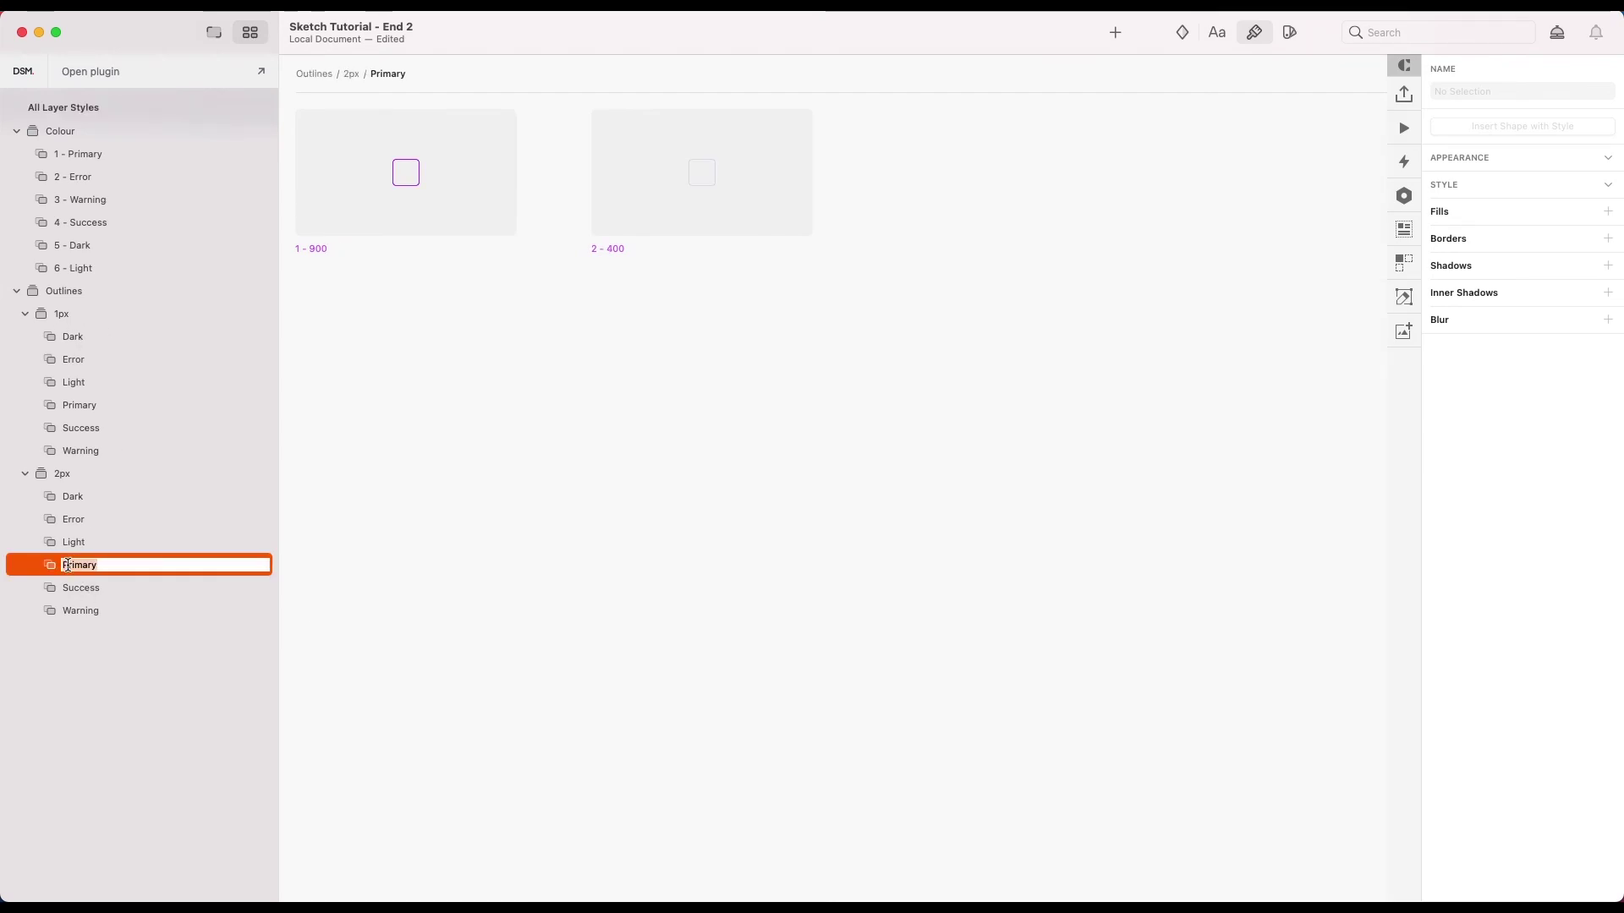
key("Return")
Rename the 2px Error and Warning outline groups as "2 - Error" and "3 - Warning"
double_click(72, 543)
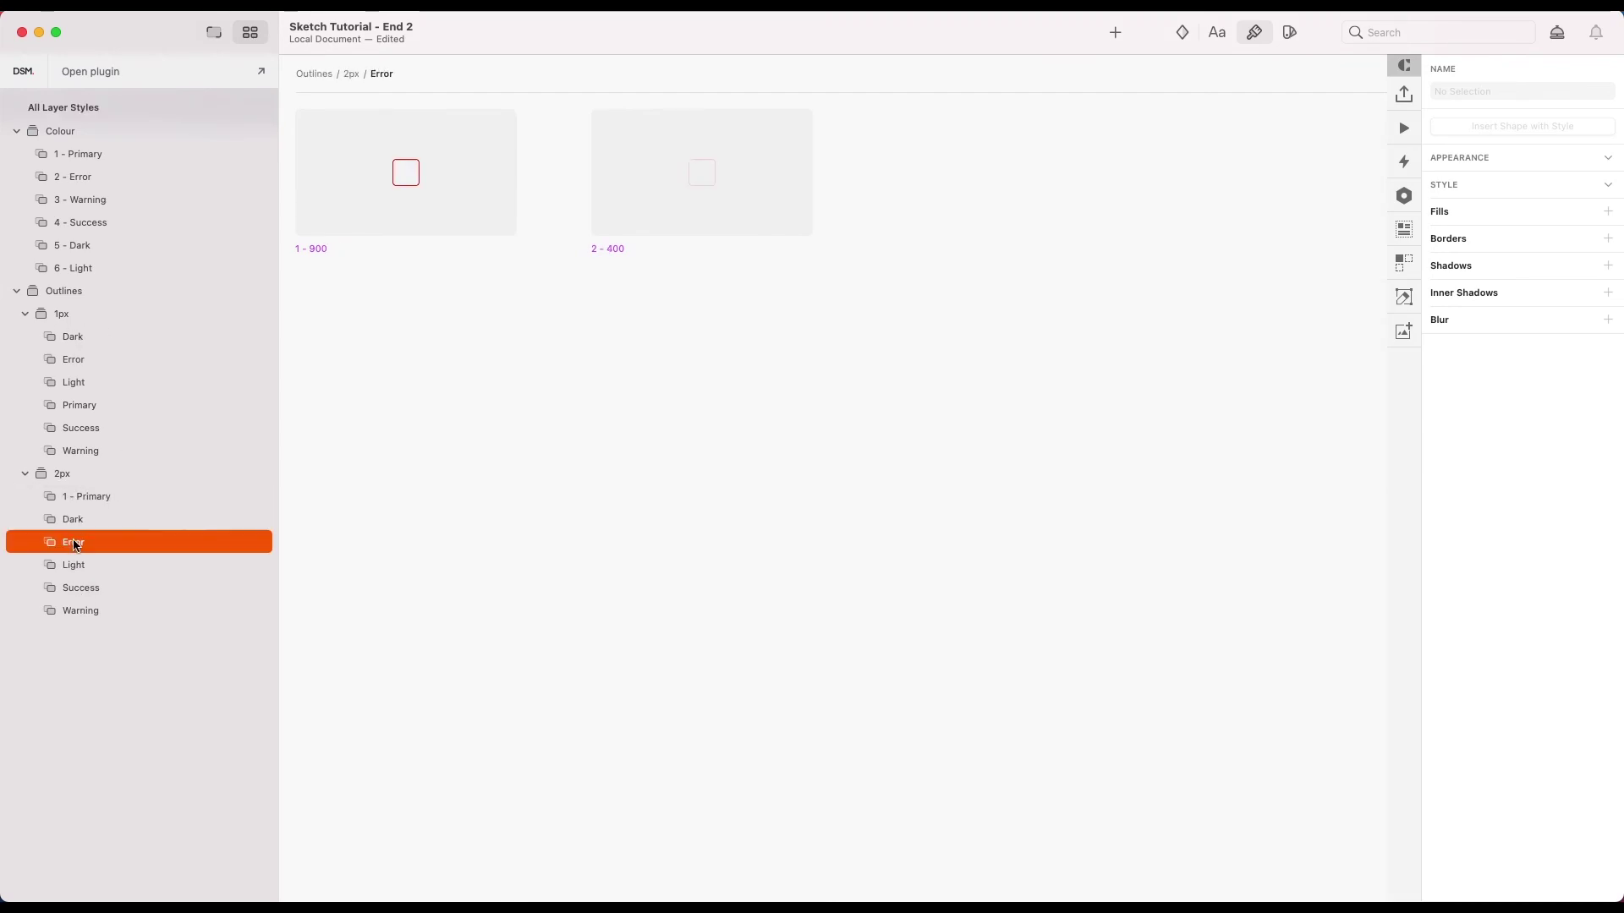
key("Left")
type("2 -")
key("Return")
double_click(81, 610)
key("Left")
type("3 -")
key("Return")
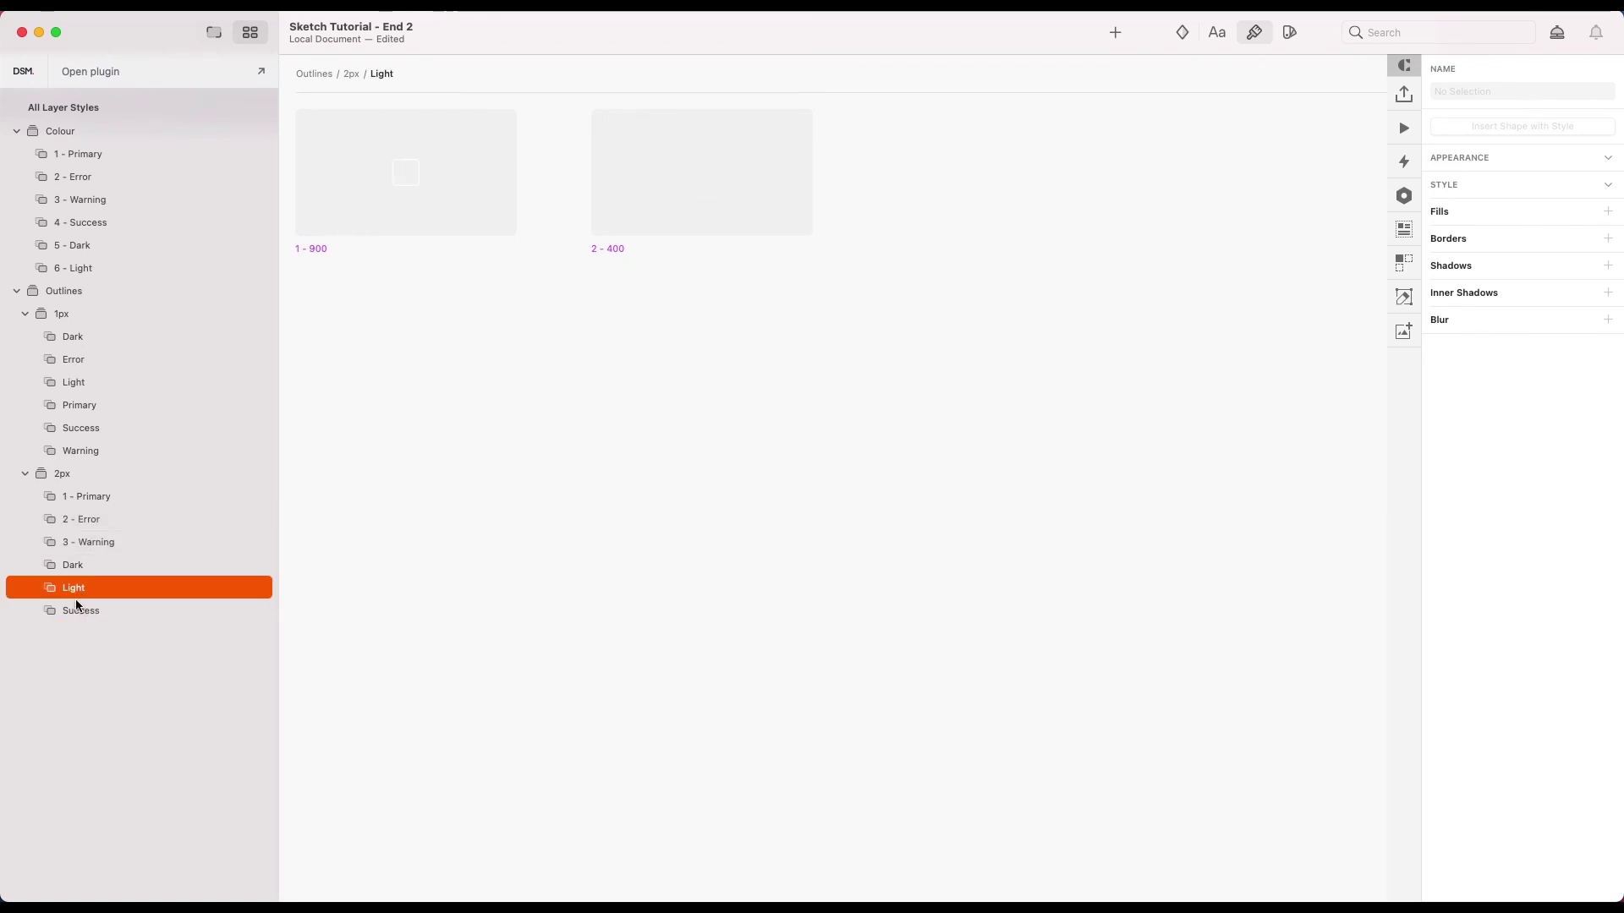
Rename the 2px Success and Dark outline groups as "4 - Success" and "5 - Dark"
double_click(76, 610)
key("Up")
type("4 -")
key("Return")
double_click(73, 587)
key("Up")
type("5 -")
key("Return")
Rename the 2px Light outline group as "6 - Light"
double_click(75, 609)
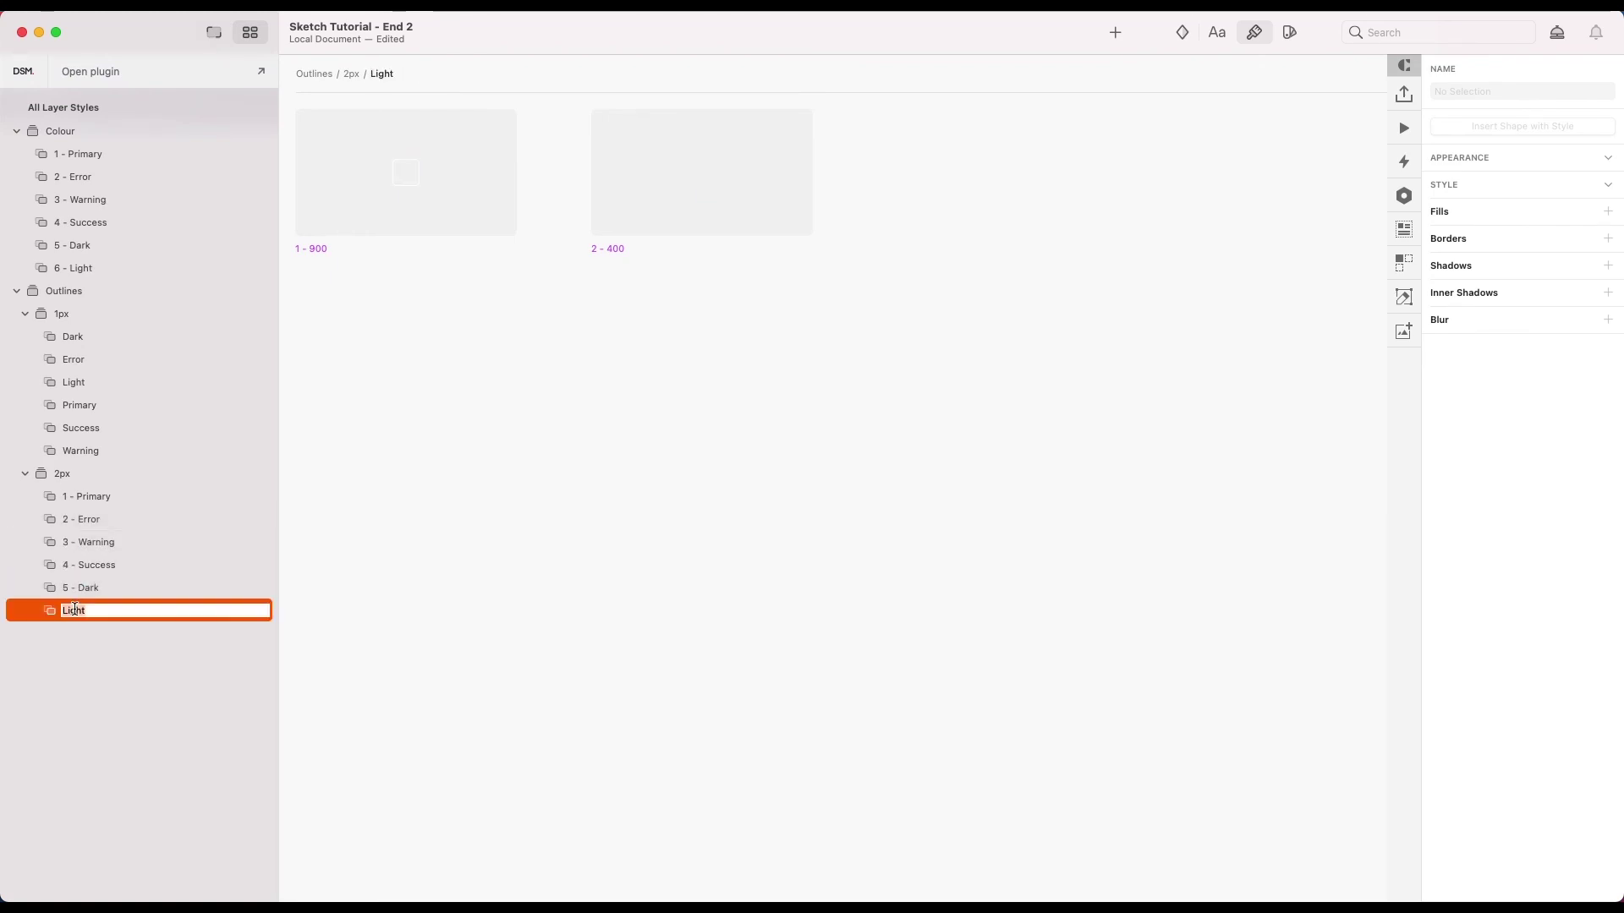
type("6 -")
key("Return")
Rename the 1px Dark outline group as "6 - Dark" and the 1px Error group as "2 - Error"
double_click(67, 335)
type("6 -")
key("Return")
double_click(72, 359)
key("Up")
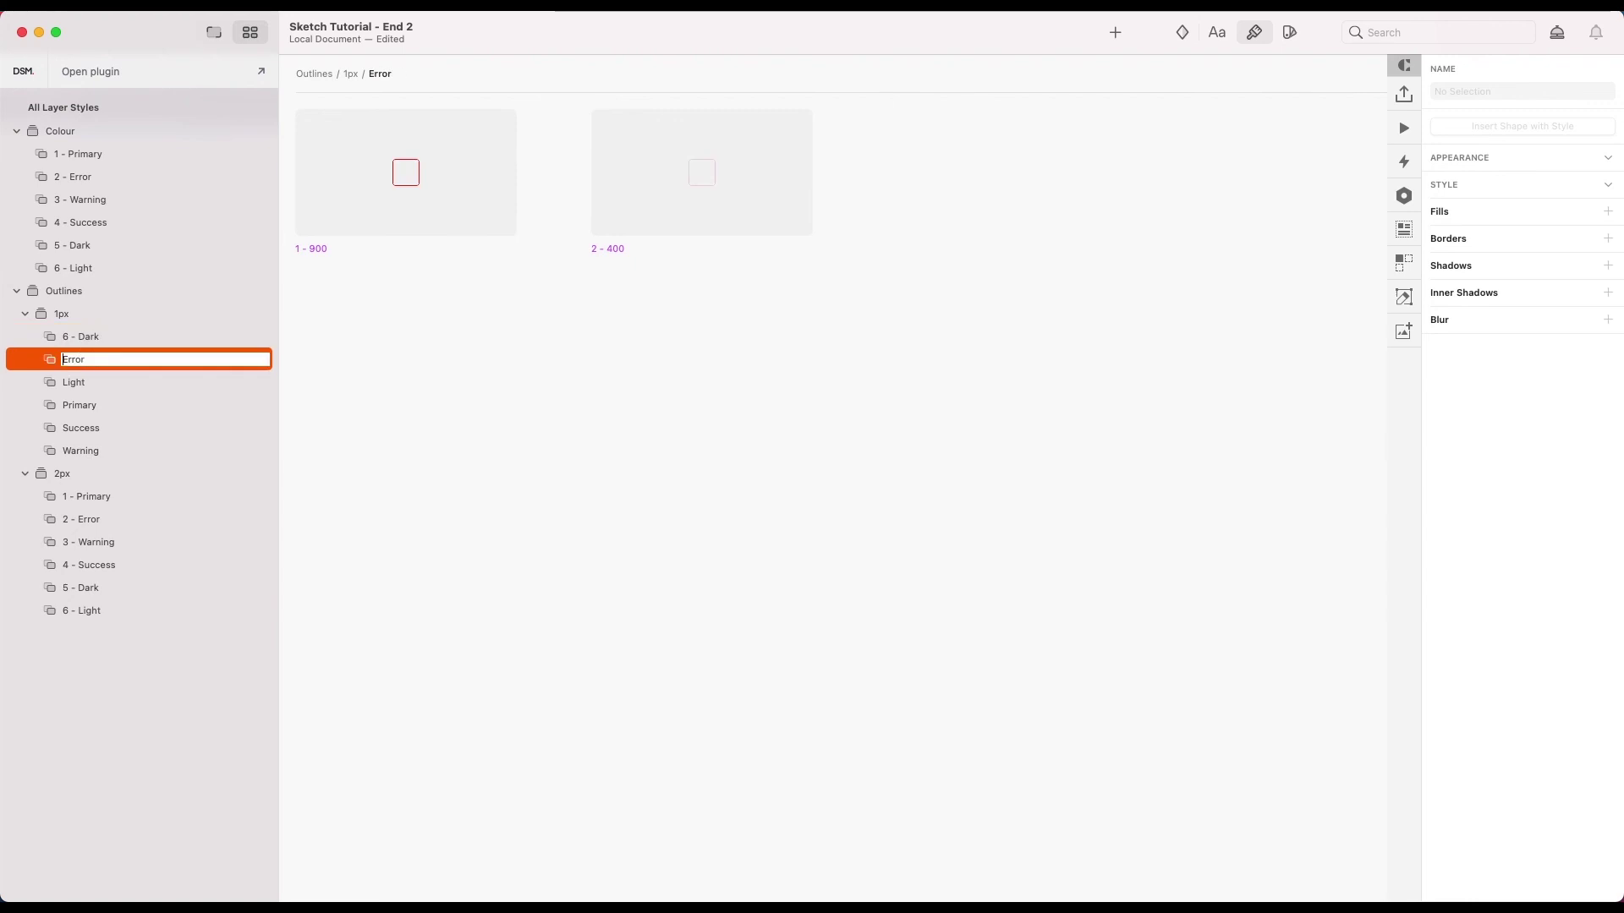
type("2 -")
key("Return")
Correct the number of the 1px Dark outline group so that its name is "5 - Dark"
double_click(65, 338)
double_click(73, 359)
key("Up")
key("Right")
key("BackSpace")
type("5")
Rename the 1px Light and Primary outline groups as "6 - Light" and "1 - Primary"
double_click(71, 382)
type("6 -")
double_click(71, 405)
type("1 -")
Rename the 1px Success and Warning outline groups as "4 - Success" and "3 - Warning"
left_click(71, 428)
double_click(71, 428)
key("Up")
type("4 -")
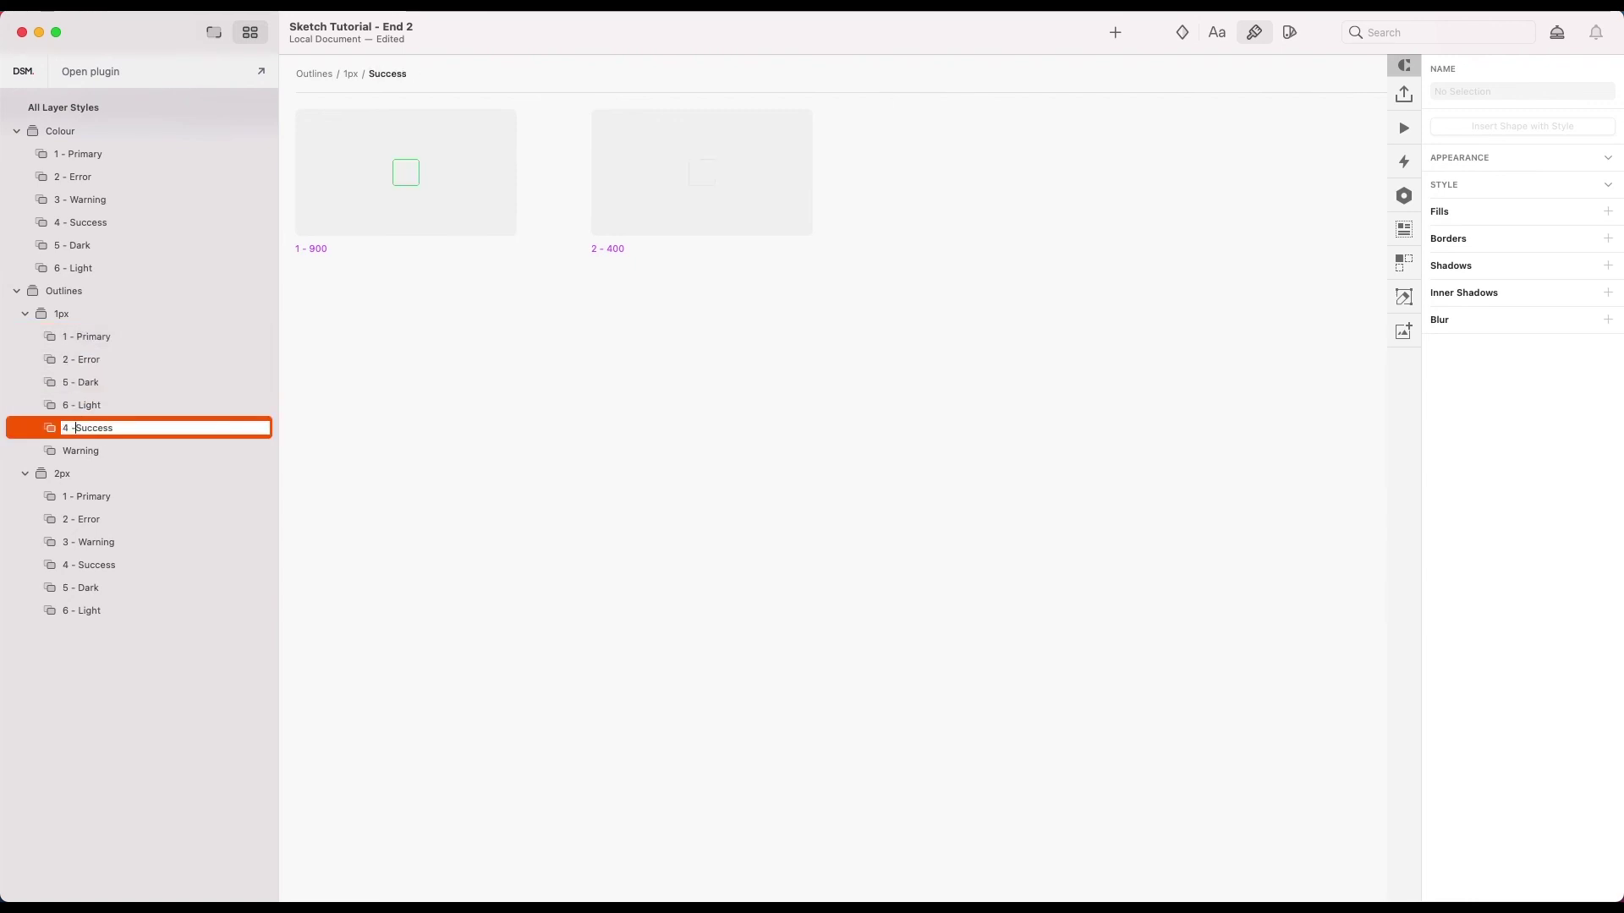
double_click(71, 451)
key("Up")
type("3 -")
left_click(309, 416)
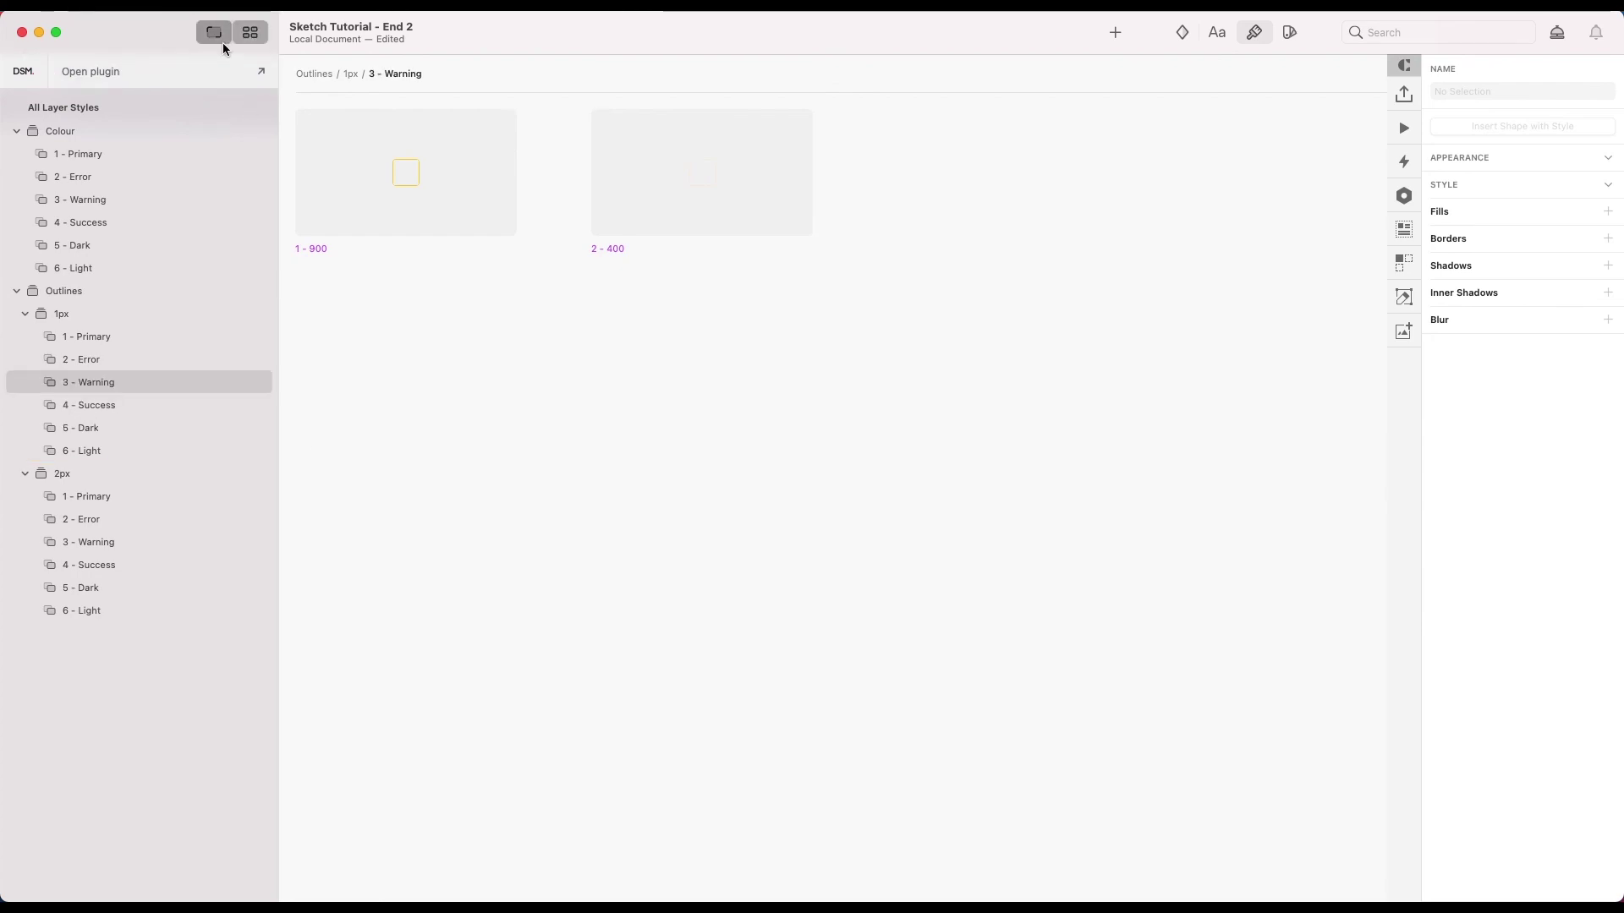
Return to the canvas and examine the order of the 1px and 2px outline groups in the first Primary square's layer style choices
left_click(218, 37)
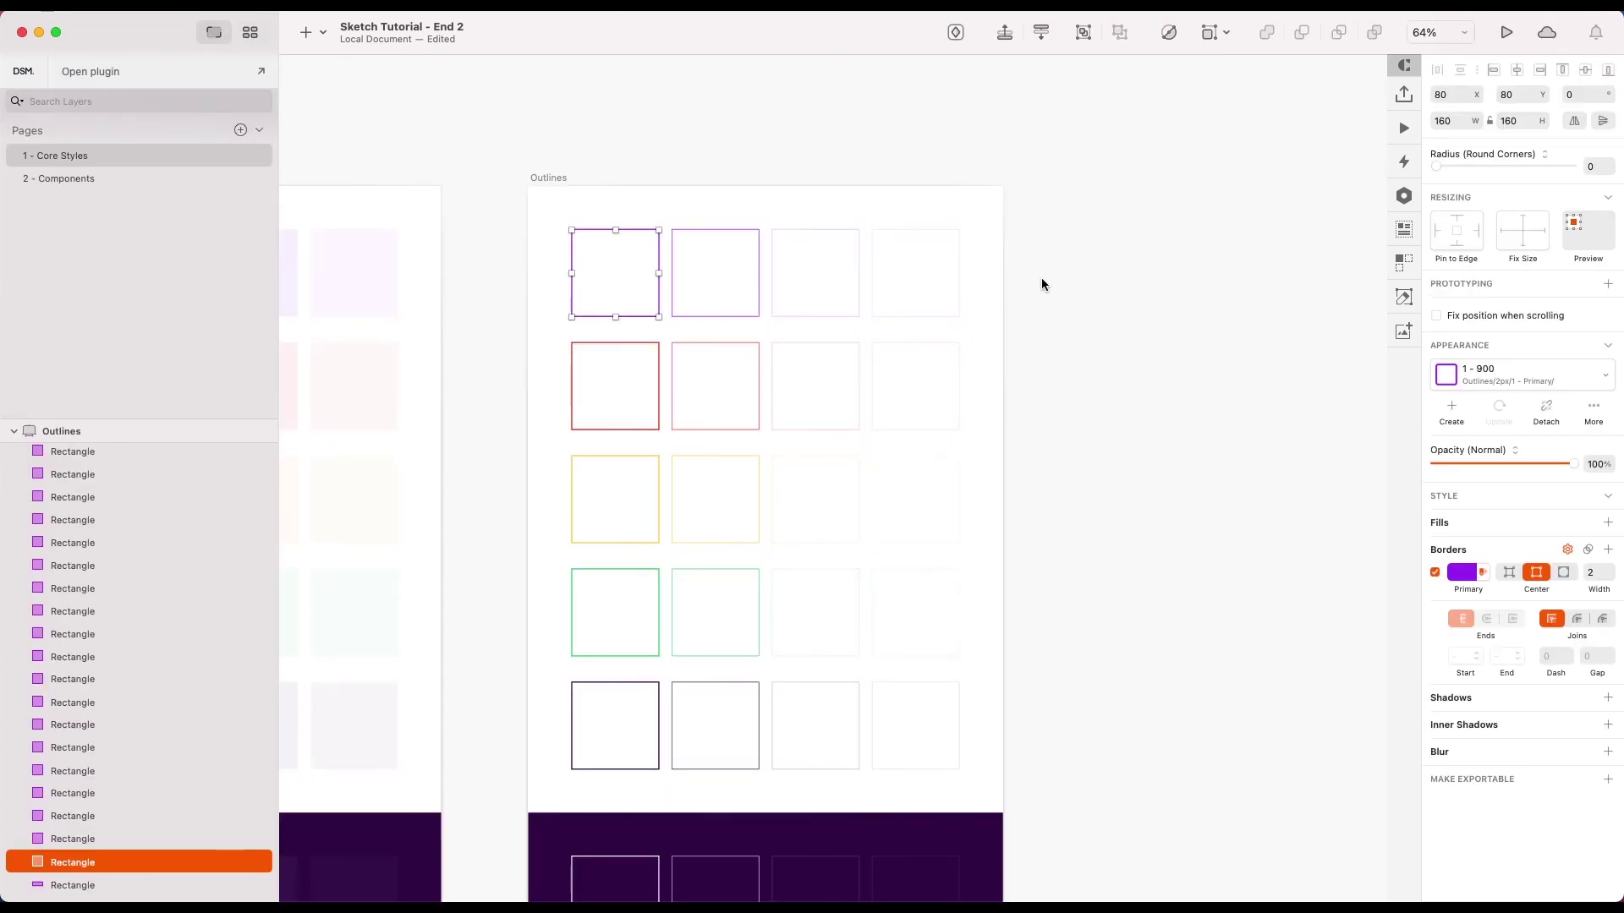
left_click(1520, 376)
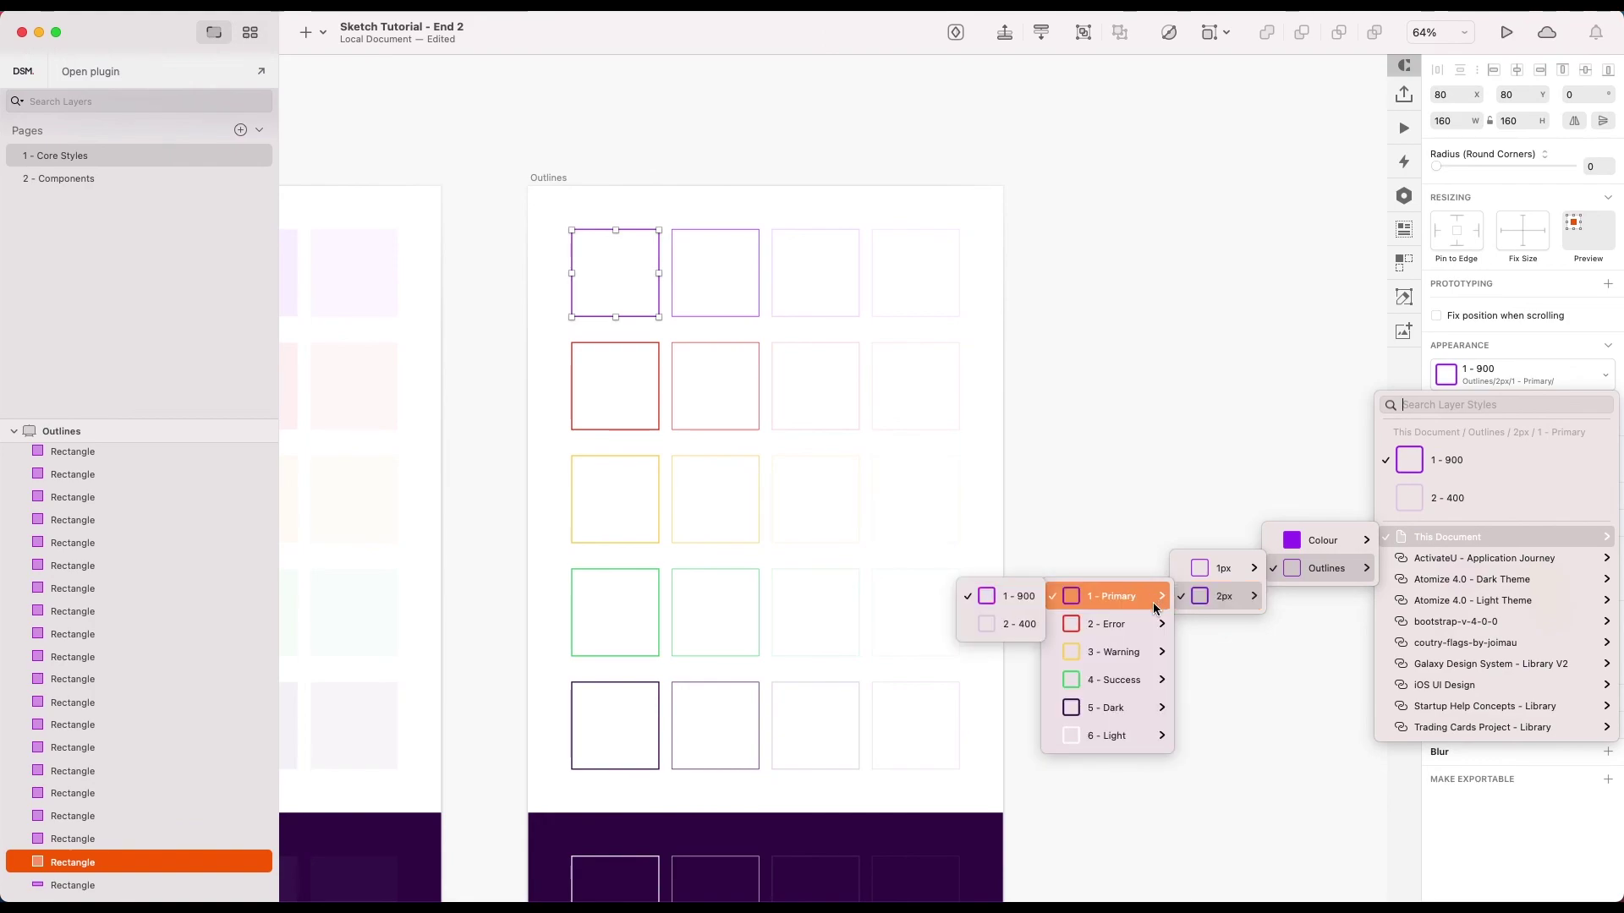
mouse_move(1123, 668)
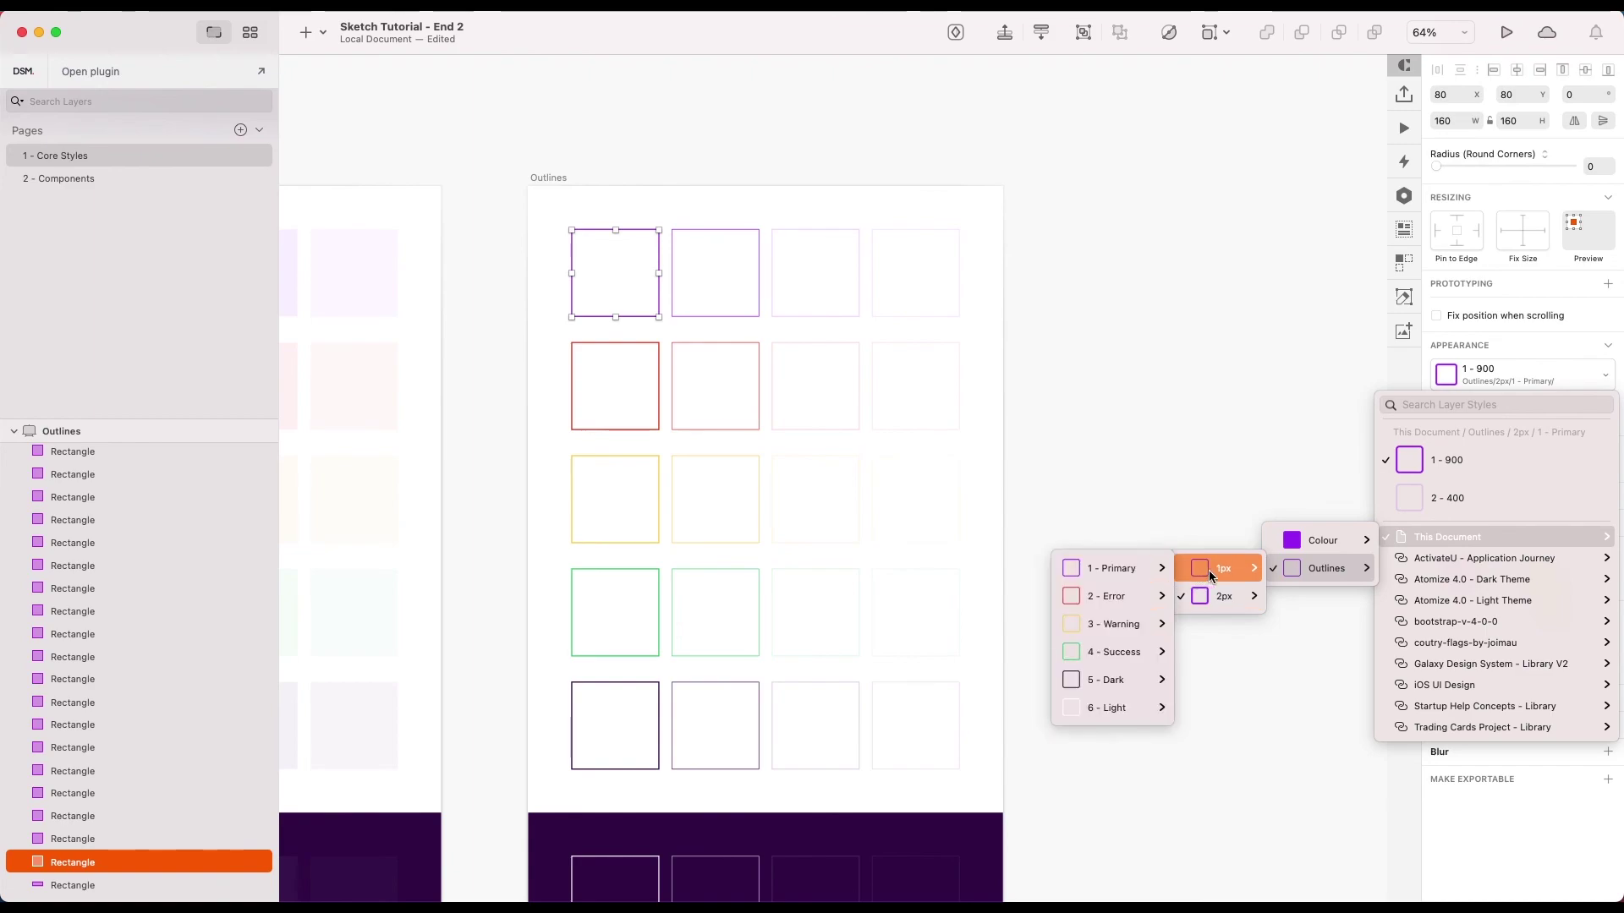
left_click(1113, 346)
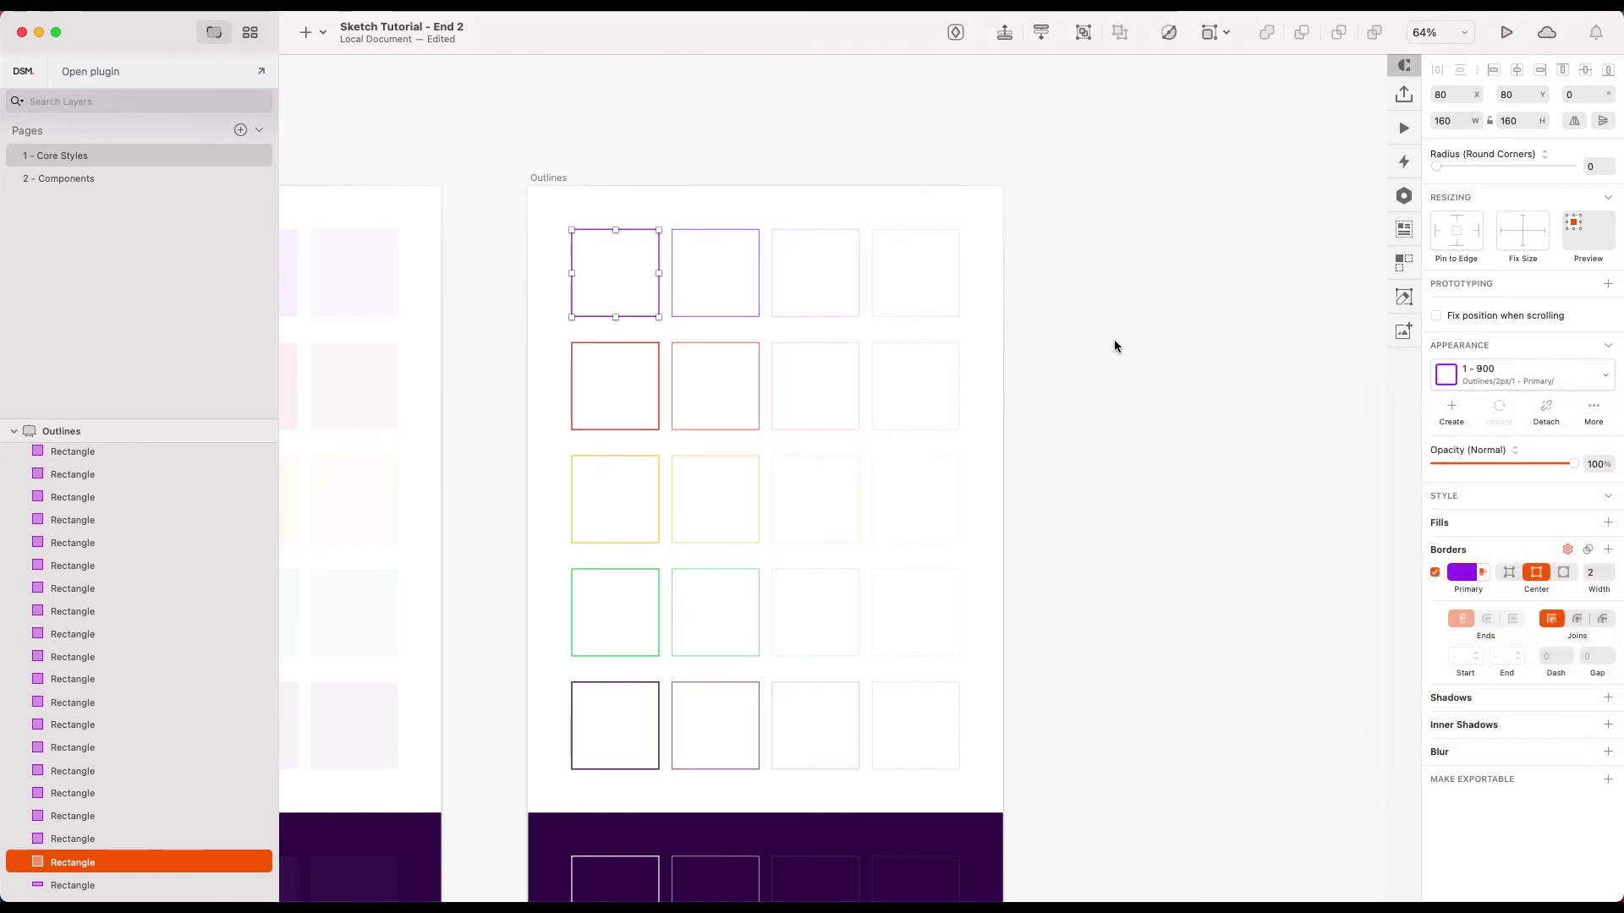